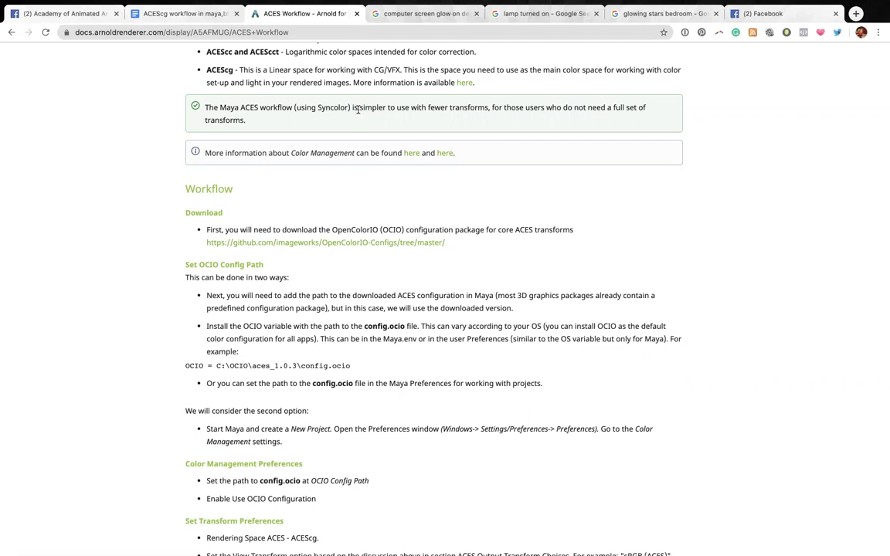
# Finish scrolling the Arnold ACES Workflow page, then switch to the 'ACEScg workflow in maya' guide.
pyautogui.scroll(-10, 358, 110)
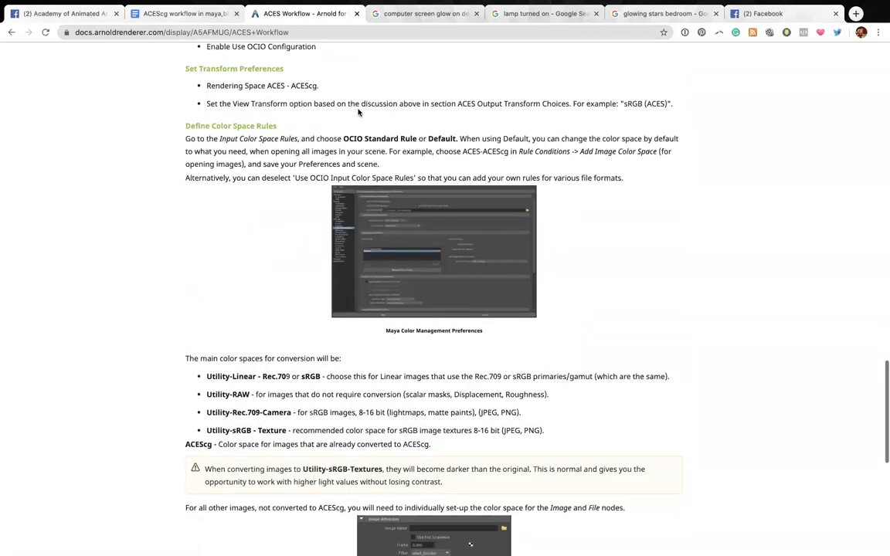
pyautogui.scroll(-10, 358, 112)
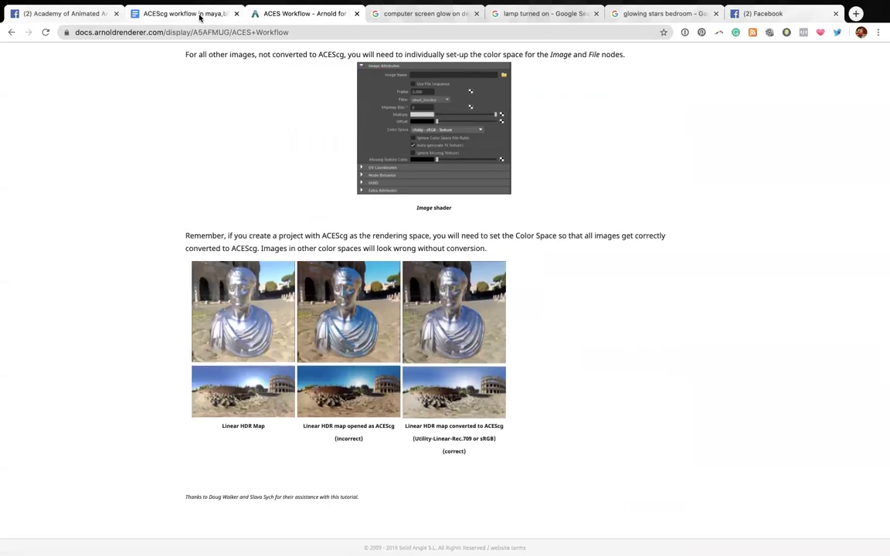
pyautogui.click(199, 14)
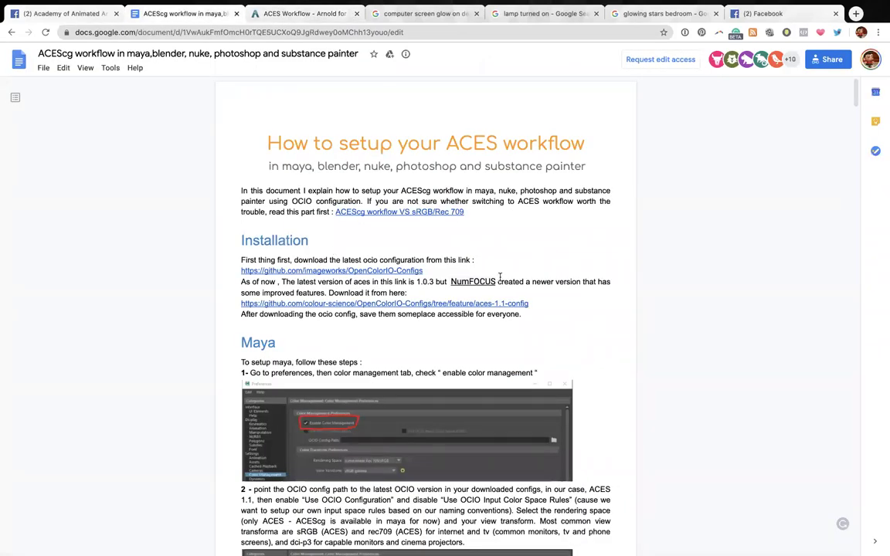
# Scroll the ACEScg guide and select its web address in the address bar to copy it.
pyautogui.scroll(-8, 506, 276)
pyautogui.scroll(-15, 507, 275)
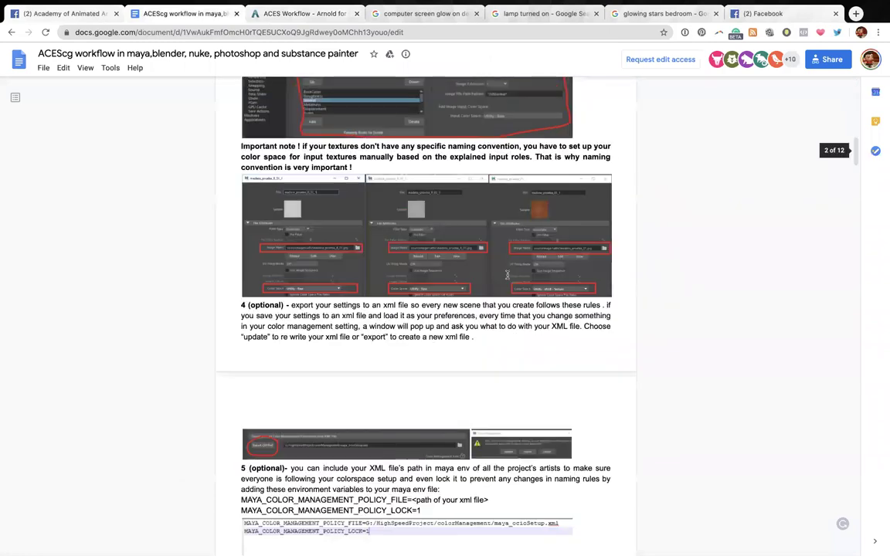
pyautogui.scroll(-1, 506, 275)
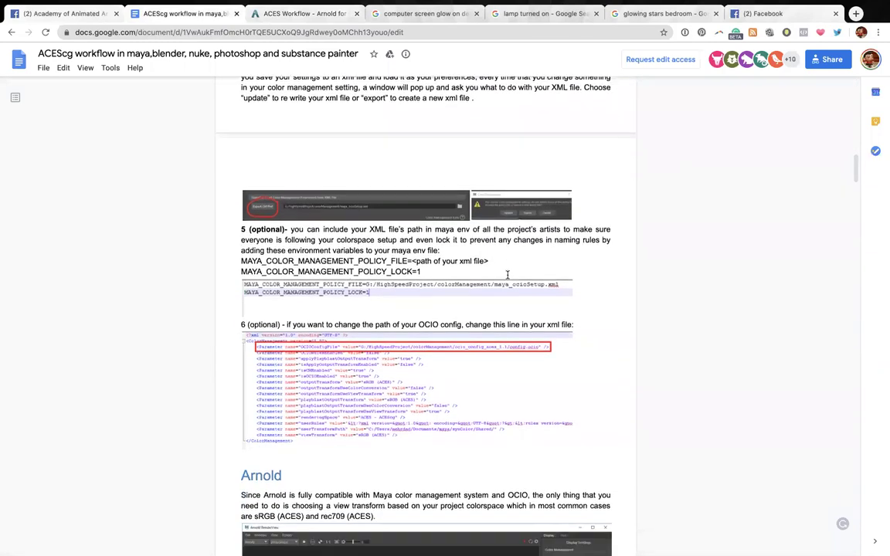
pyautogui.click(372, 31)
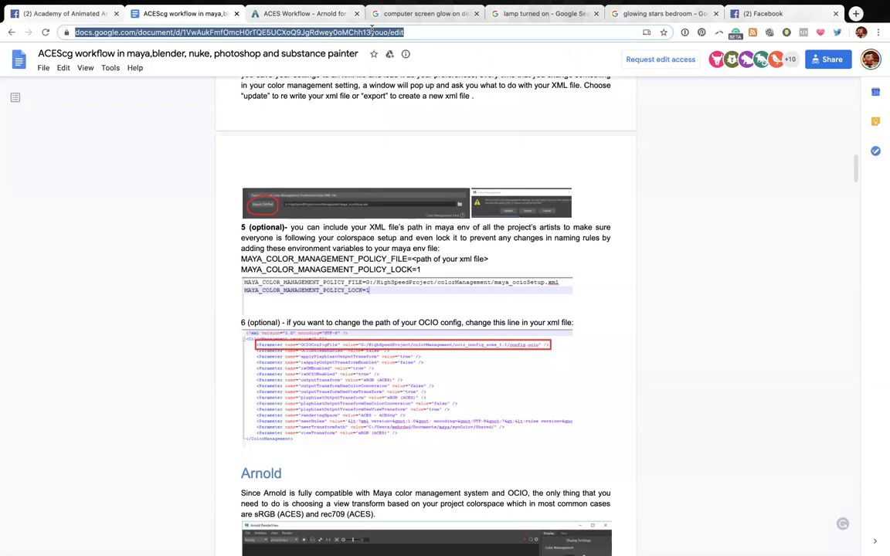
# Paste the guide's link as a comment on the Facebook live post, then return to the doc.
pyautogui.click(781, 13)
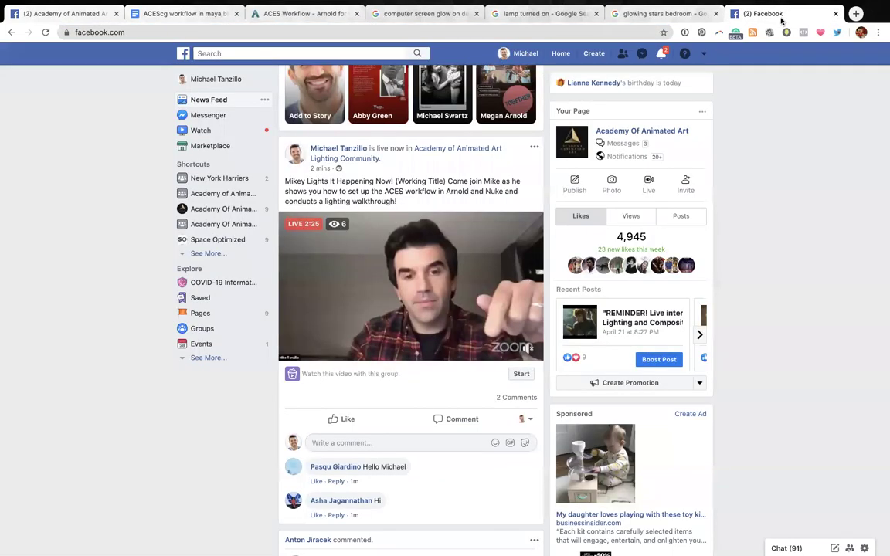
pyautogui.scroll(-1, 409, 414)
pyautogui.click(394, 404)
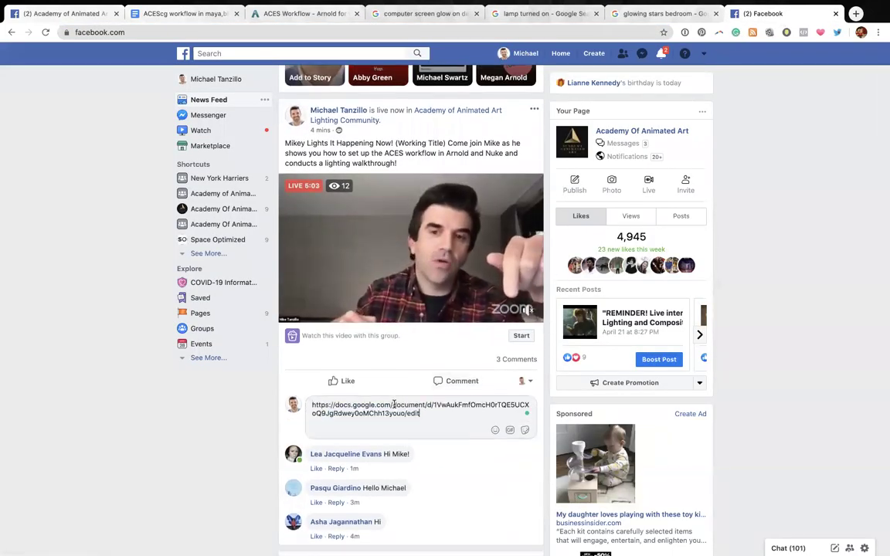
pyautogui.press('Return')
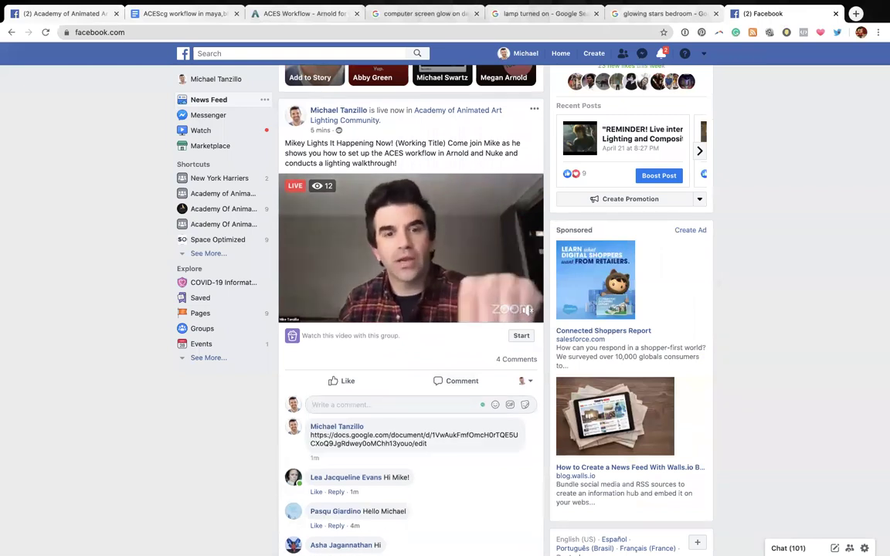
pyautogui.click(174, 9)
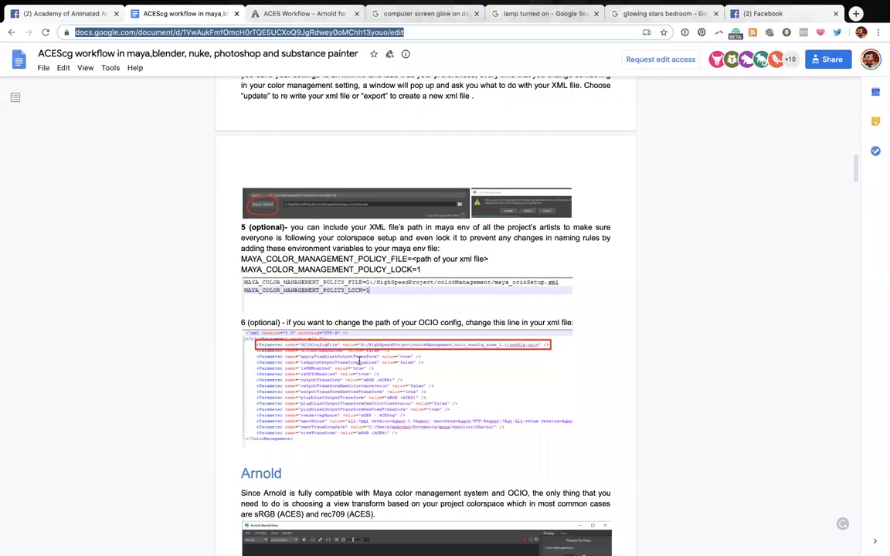
# Read the ACEScg guide's sRGB versus ACEScg render comparison, then go to the 'ACES Workflow - Arnold' tab.
pyautogui.scroll(-5, 495, 470)
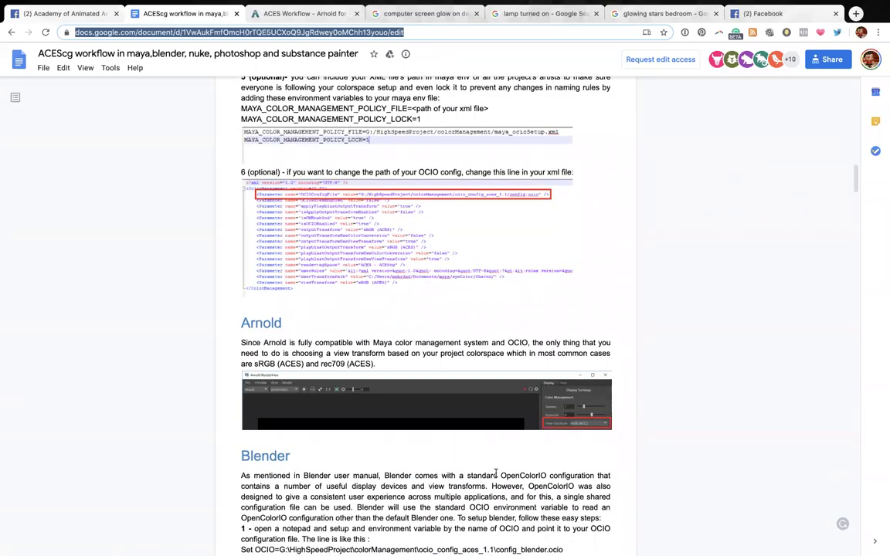
pyautogui.scroll(-20, 496, 476)
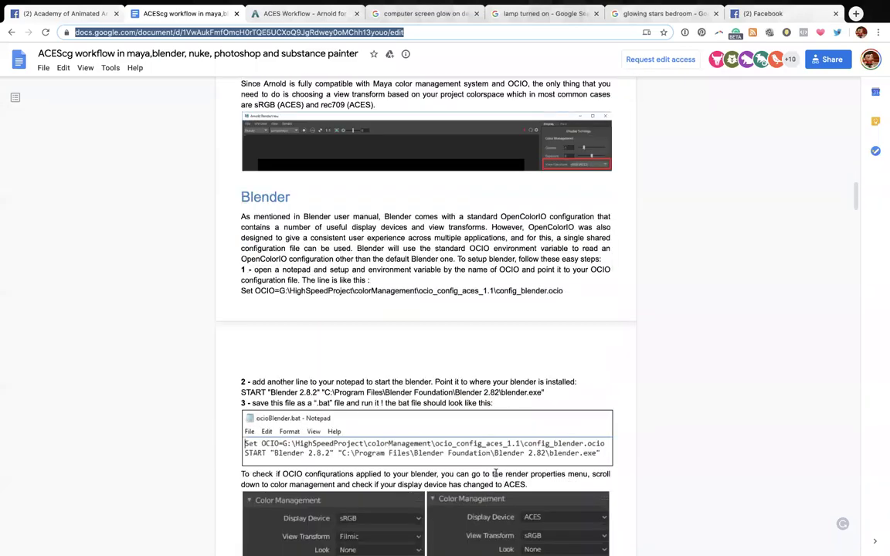
pyautogui.scroll(-15, 496, 475)
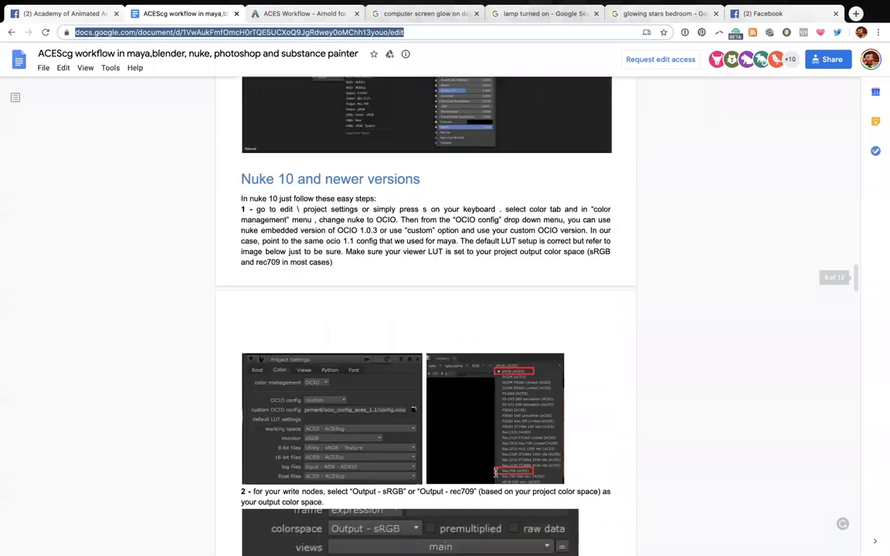
pyautogui.scroll(-10, 495, 473)
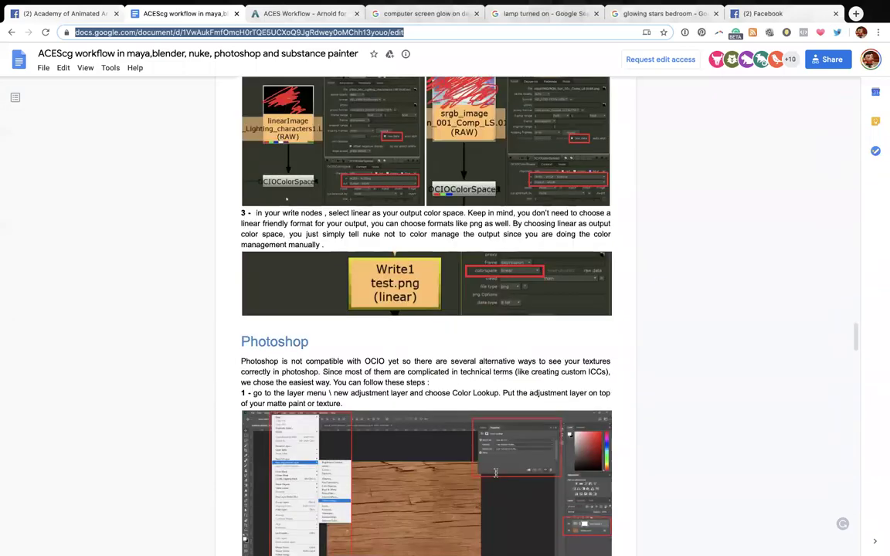
pyautogui.scroll(-12, 495, 473)
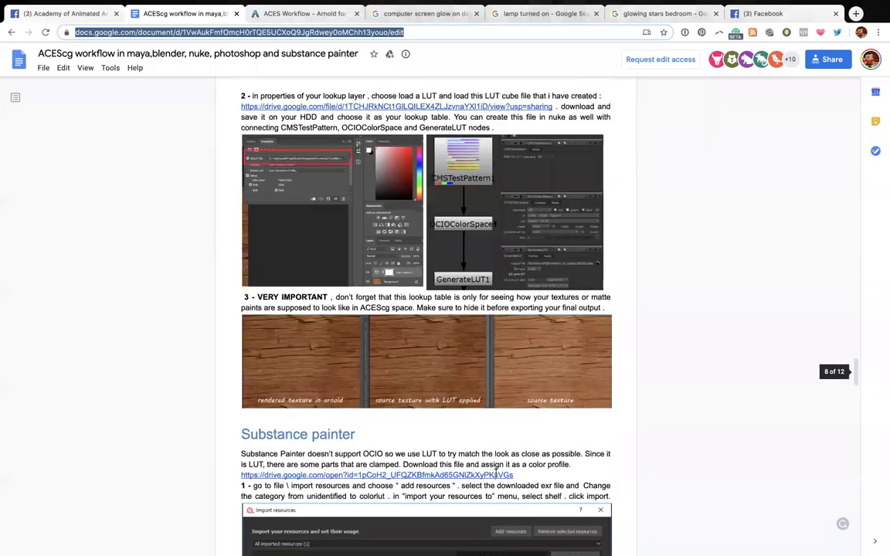
pyautogui.scroll(-7, 495, 473)
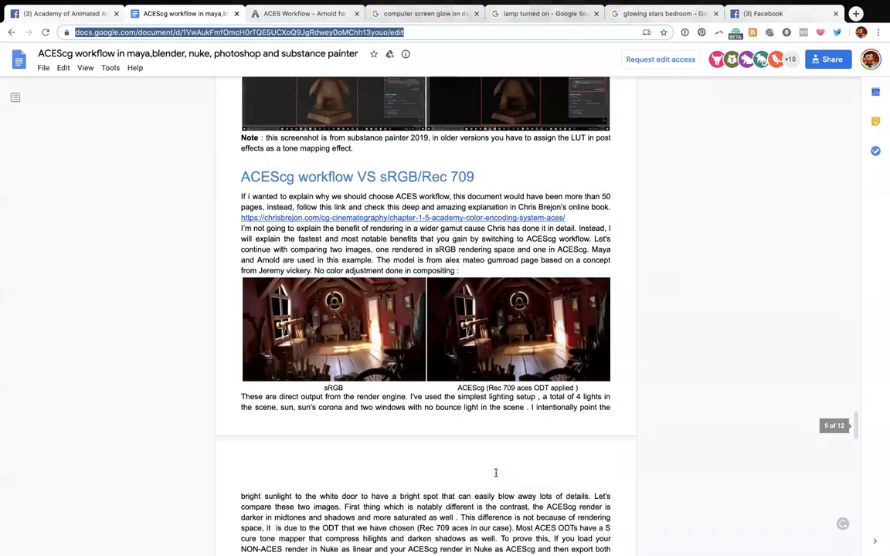
pyautogui.scroll(5, 496, 473)
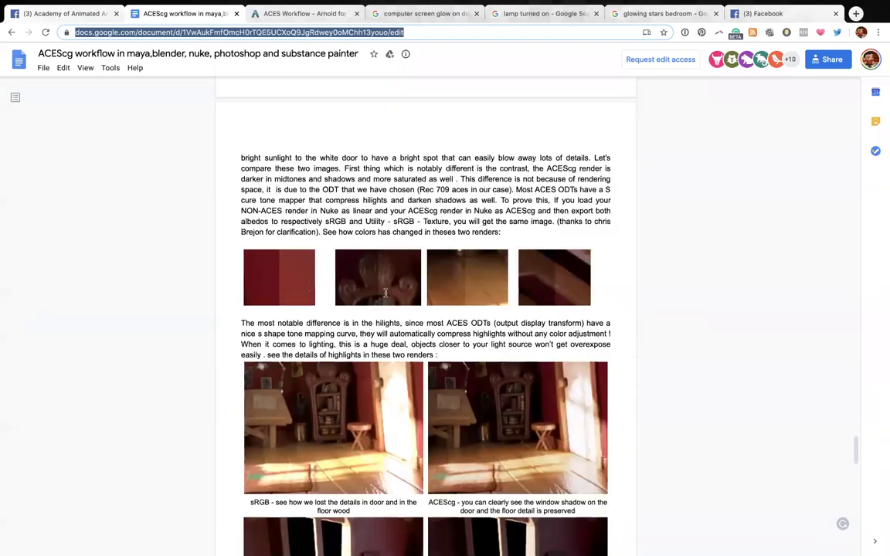
pyautogui.scroll(-3, 397, 314)
pyautogui.scroll(-1, 397, 314)
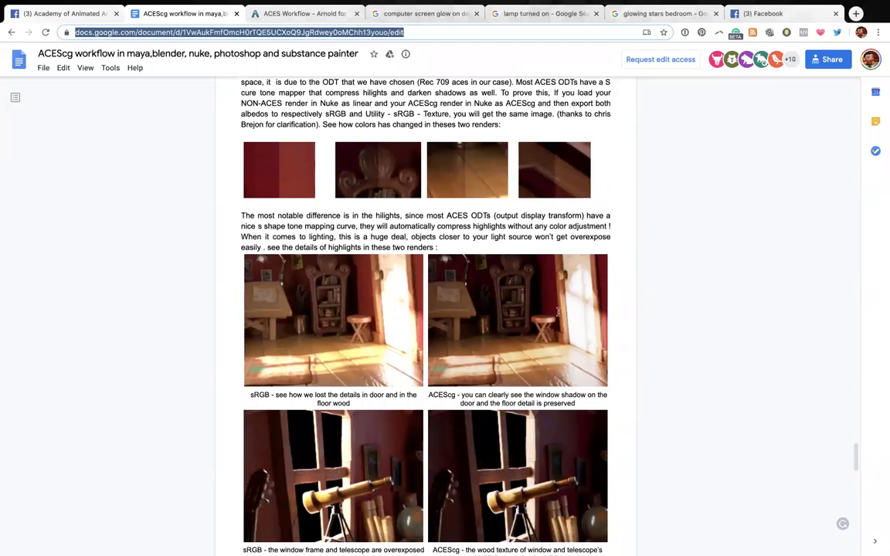
pyautogui.scroll(-3, 572, 263)
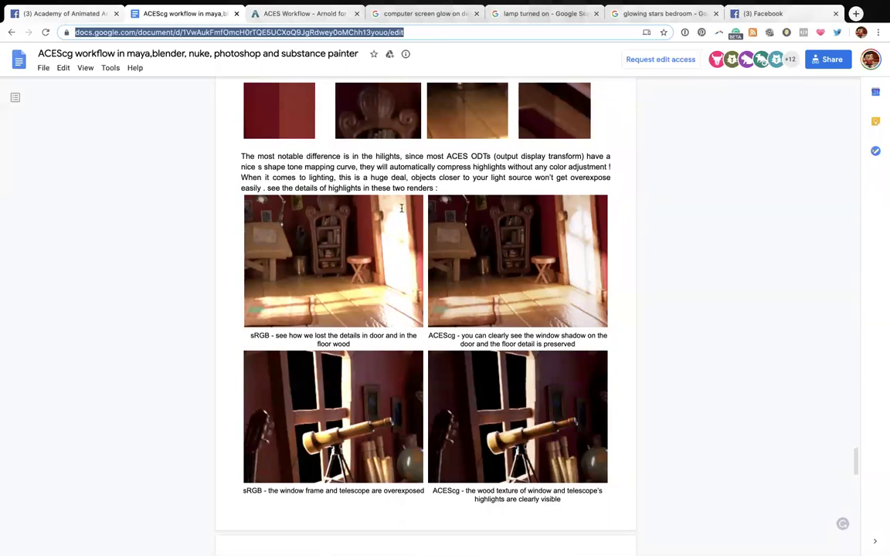
pyautogui.scroll(6, 409, 255)
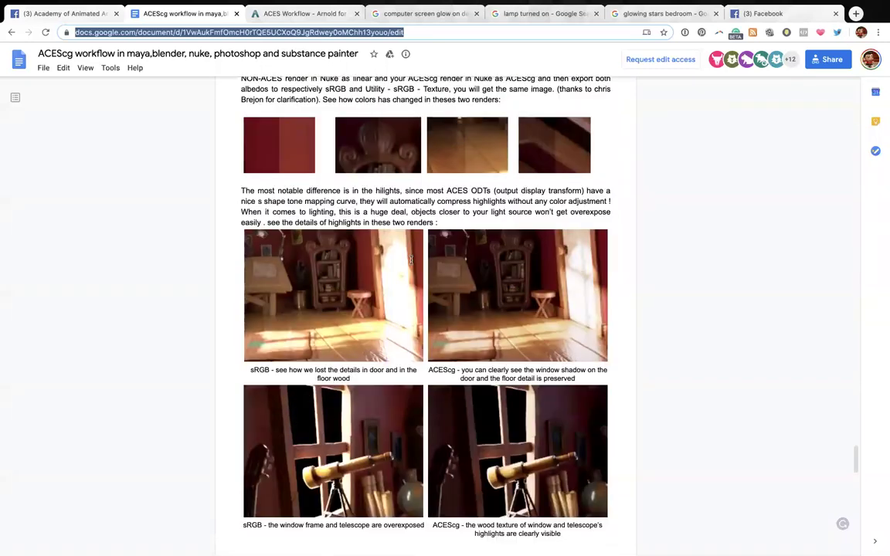
pyautogui.scroll(2, 411, 259)
pyautogui.scroll(-3, 463, 232)
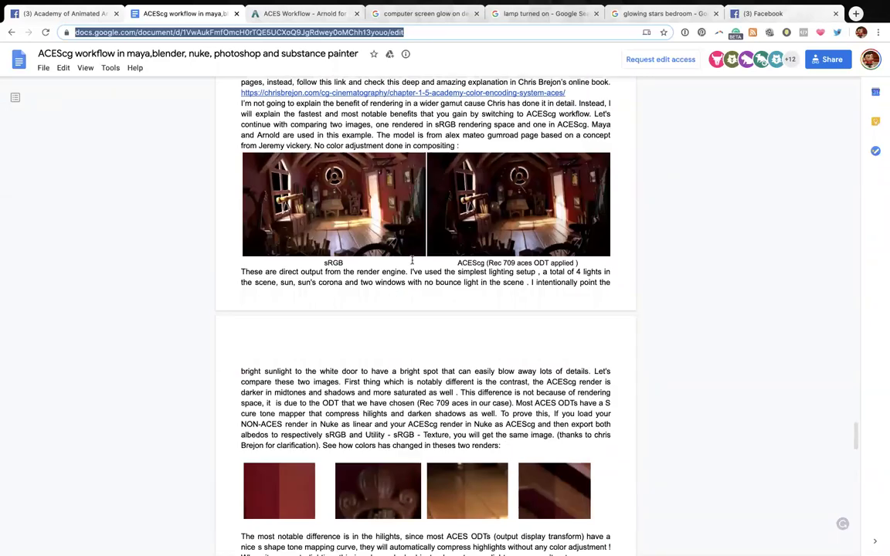
pyautogui.scroll(-5, 422, 282)
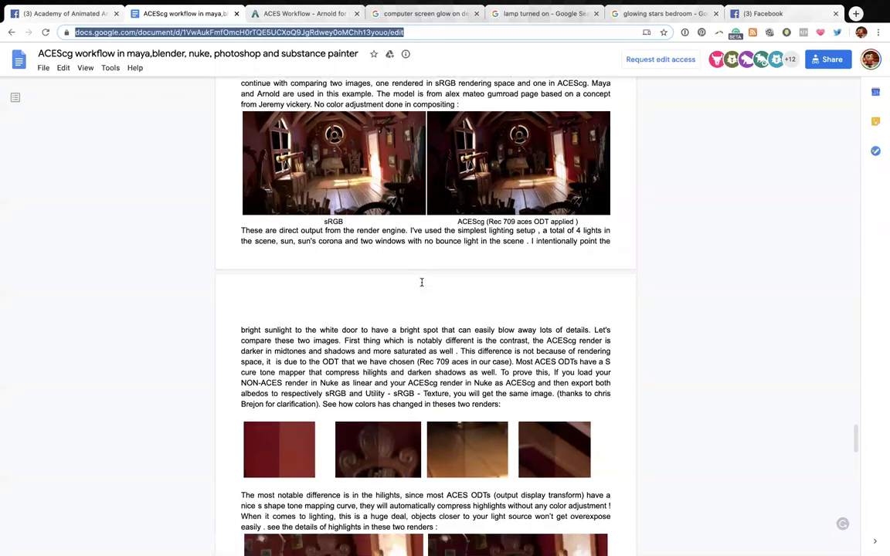
pyautogui.scroll(-2, 421, 282)
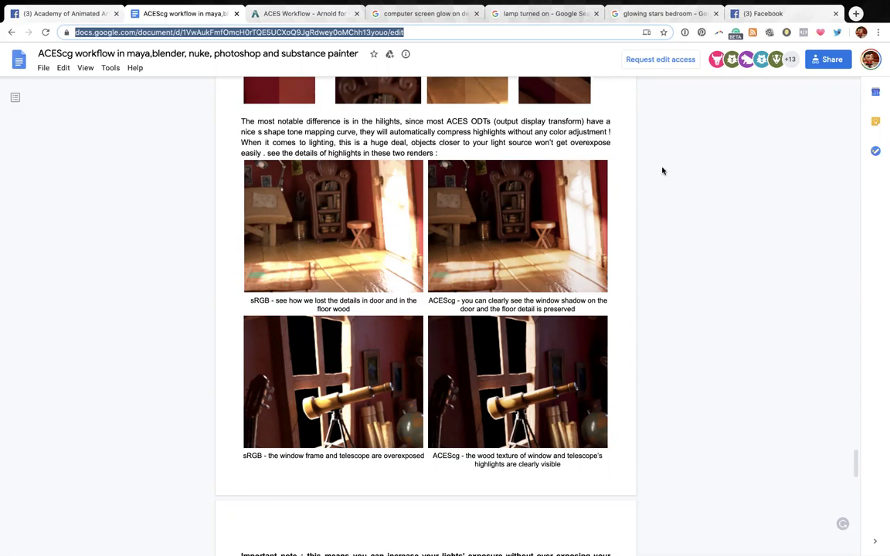
pyautogui.scroll(5, 581, 230)
pyautogui.scroll(1, 579, 231)
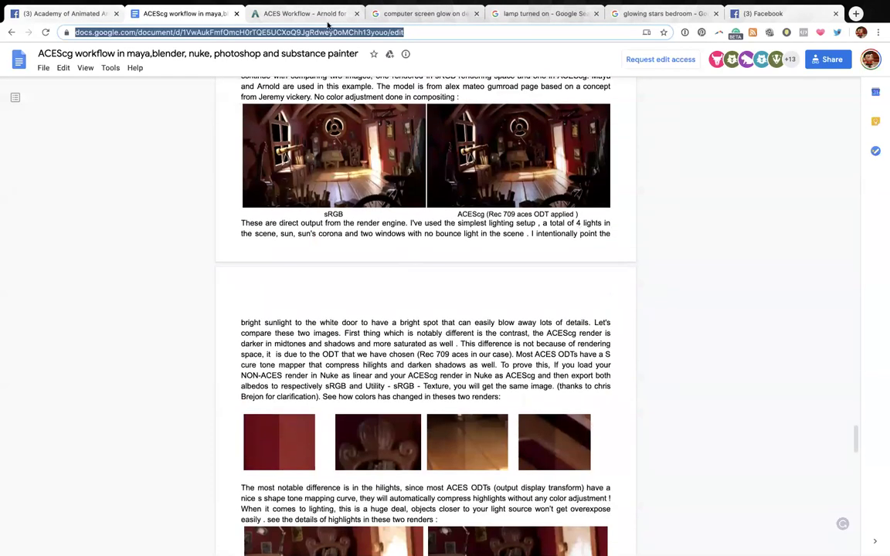
pyautogui.click(305, 13)
# Open the Arnold page's OpenColorIO-Configs GitHub download link in a new tab and view it.
pyautogui.scroll(20, 392, 261)
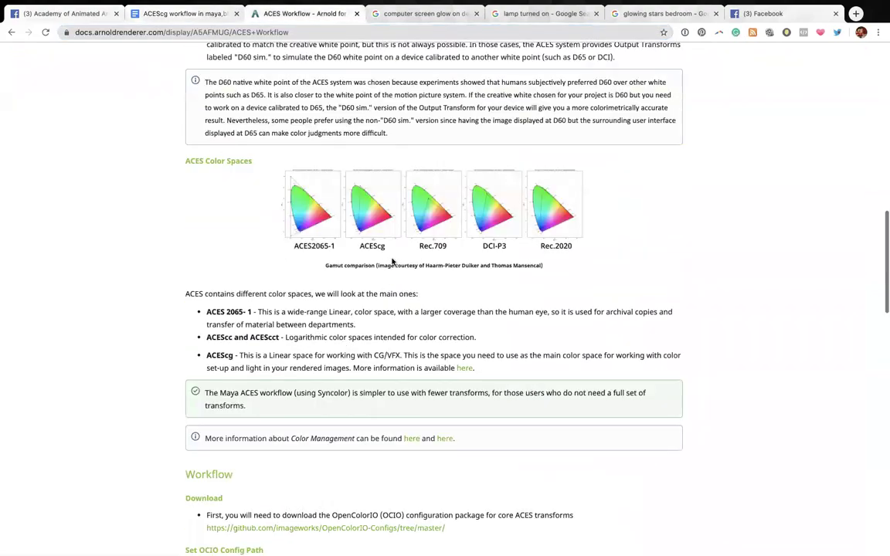
pyautogui.scroll(-15, 393, 262)
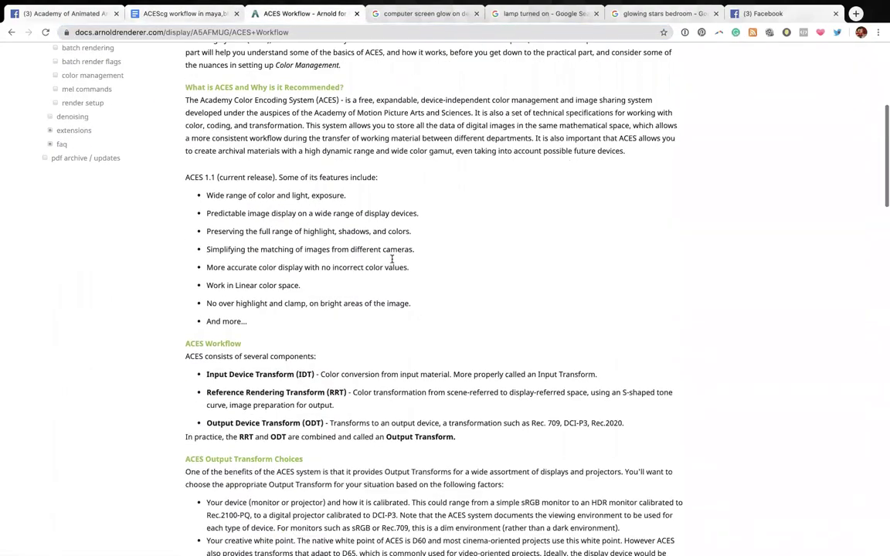
pyautogui.scroll(-10, 393, 259)
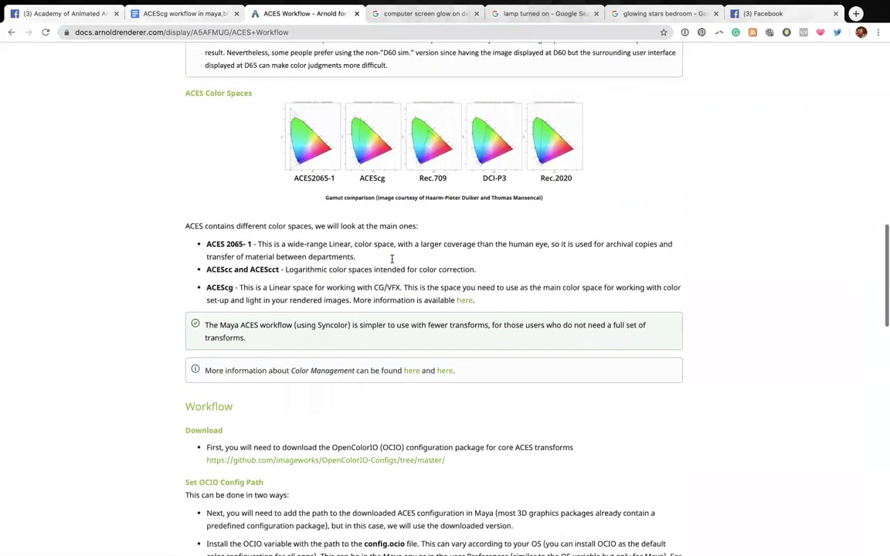
pyautogui.click(346, 315)
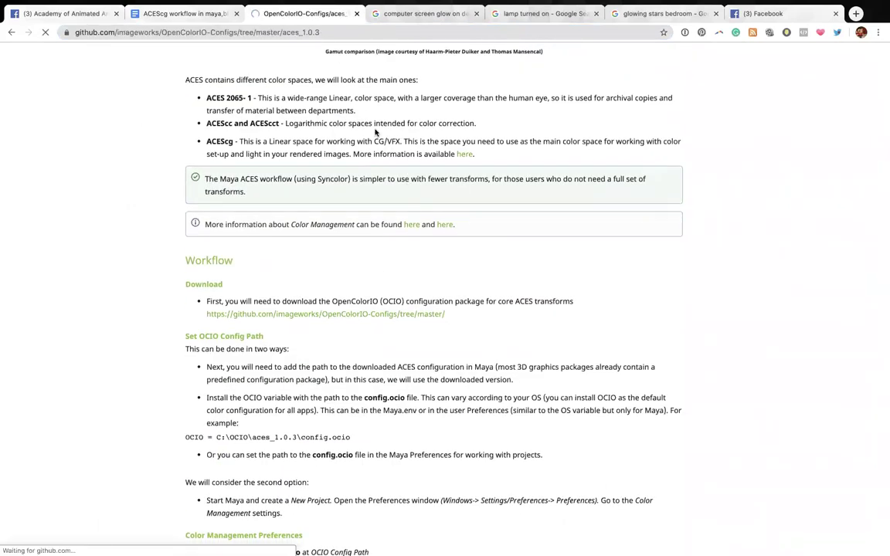
pyautogui.click(10, 33)
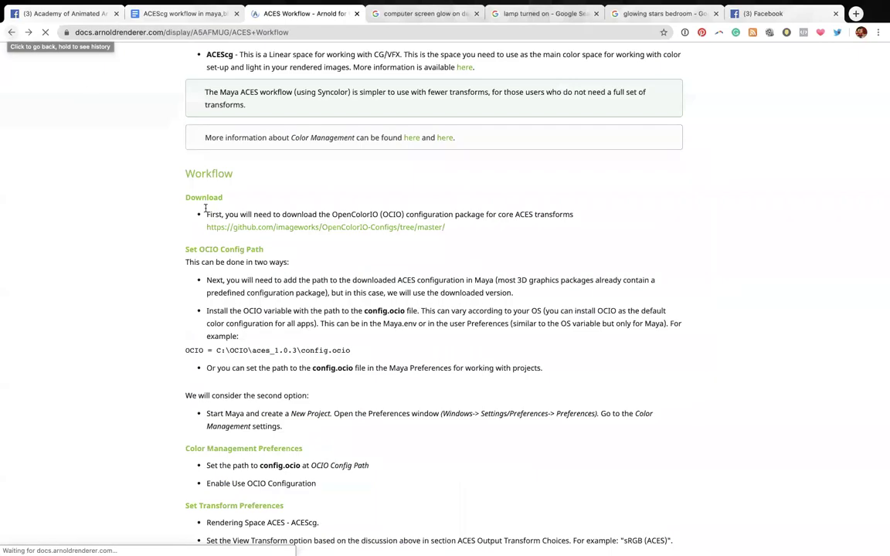
pyautogui.rightClick(295, 227)
pyautogui.click(328, 232)
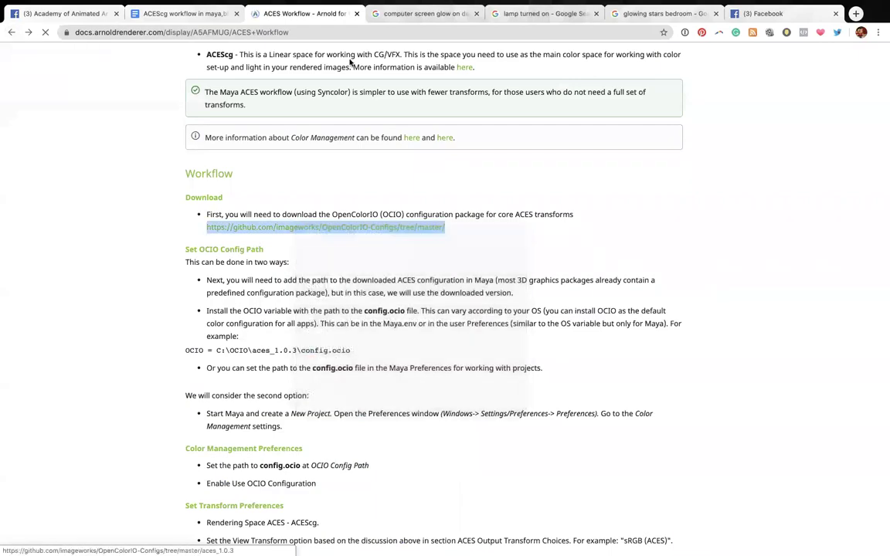
pyautogui.click(360, 15)
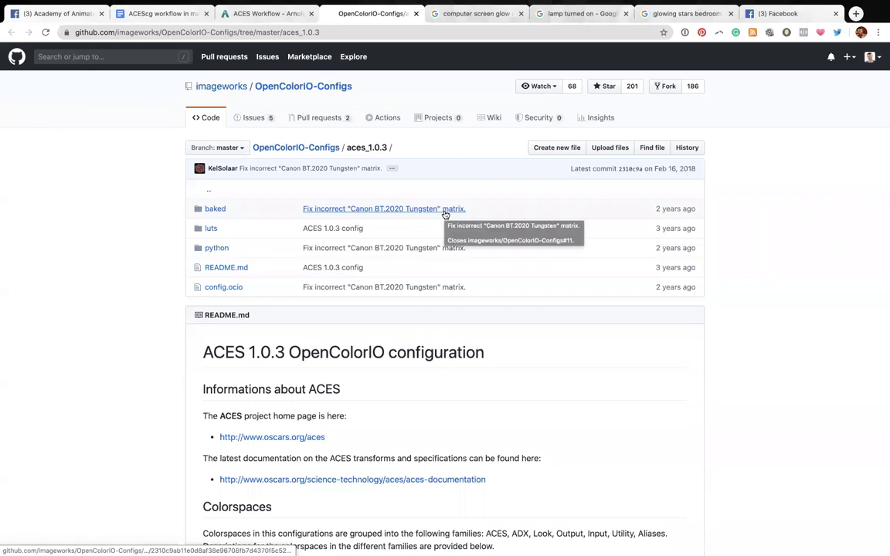
# Go up to the OpenColorIO-Configs repository root on GitHub, then switch to the Maya workspace.
pyautogui.click(287, 146)
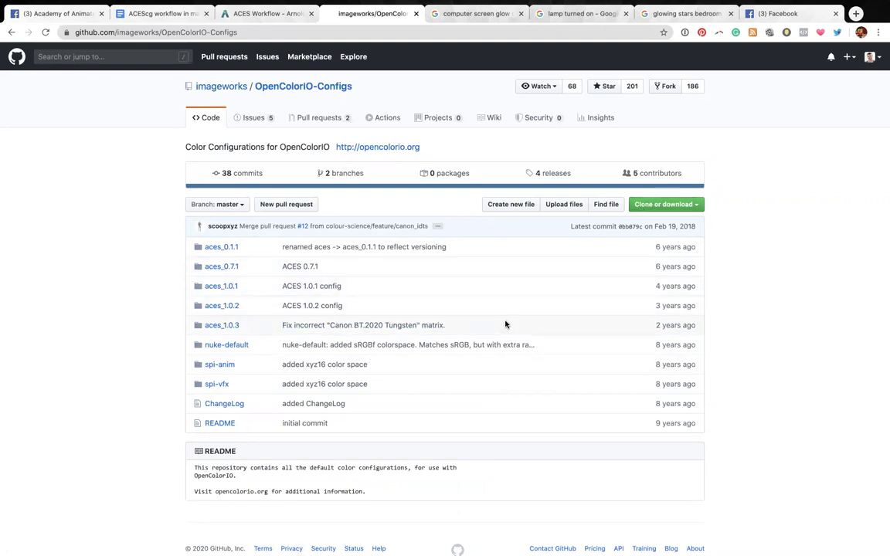
pyautogui.hotkey('ctrl', 'Left')
pyautogui.hotkey('ctrl', 'Left')
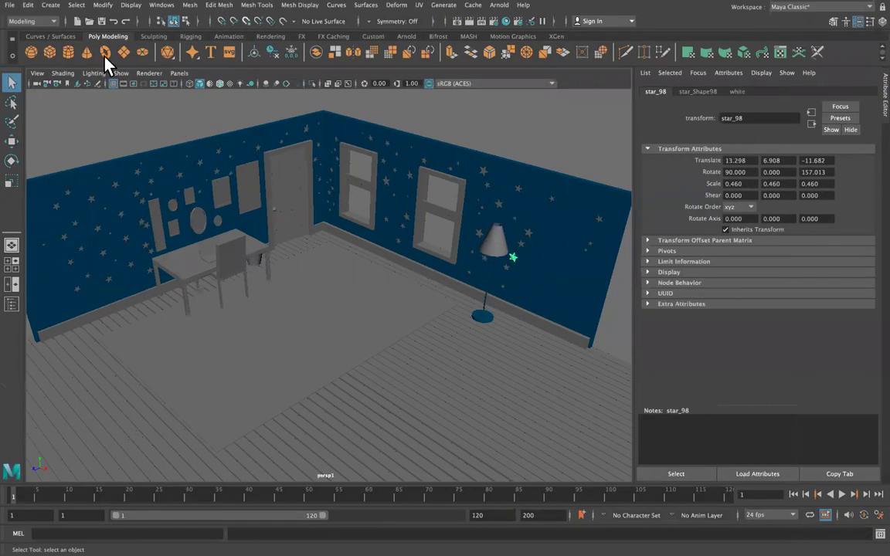
# Open Maya's Plug-in Manager, check its list filter options, and close it.
pyautogui.click(169, 9)
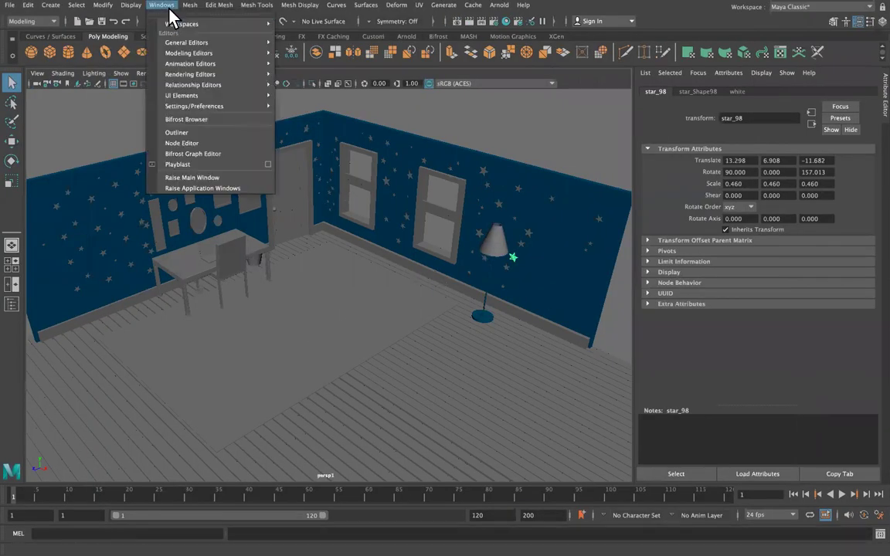
pyautogui.moveTo(206, 111)
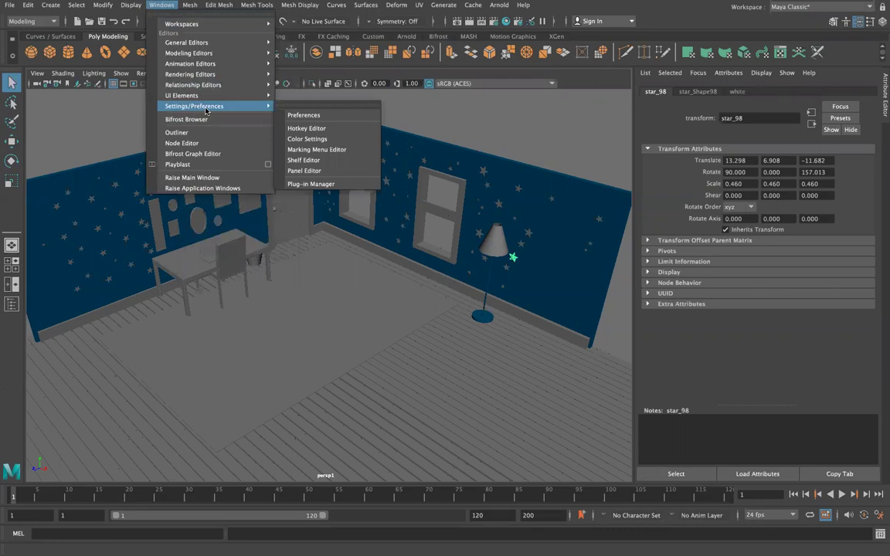
pyautogui.click(340, 184)
pyautogui.click(308, 201)
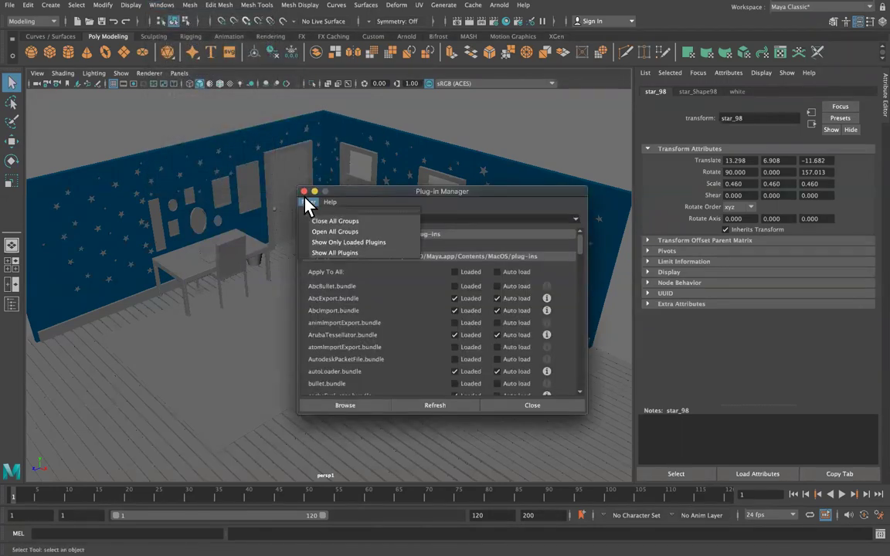
pyautogui.click(273, 169)
# Open Maya's Preferences at the Color Management category.
pyautogui.click(161, 5)
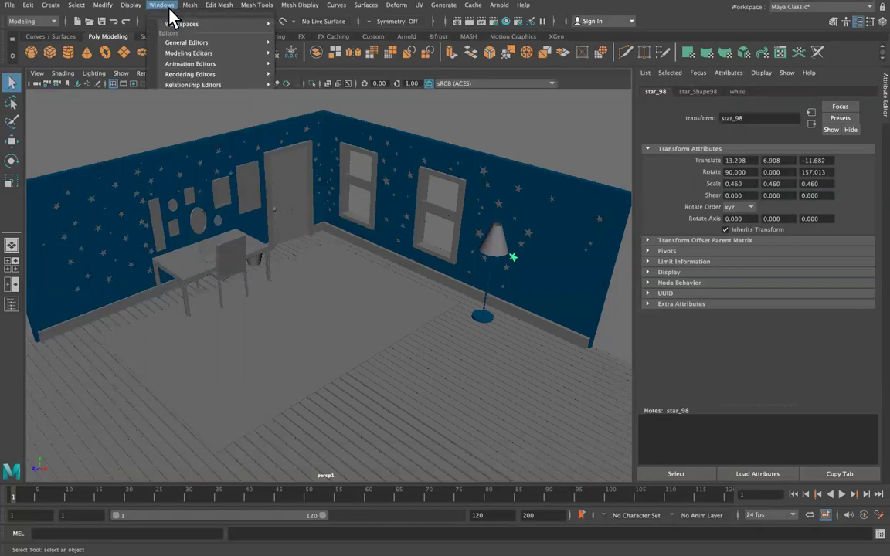
pyautogui.moveTo(199, 105)
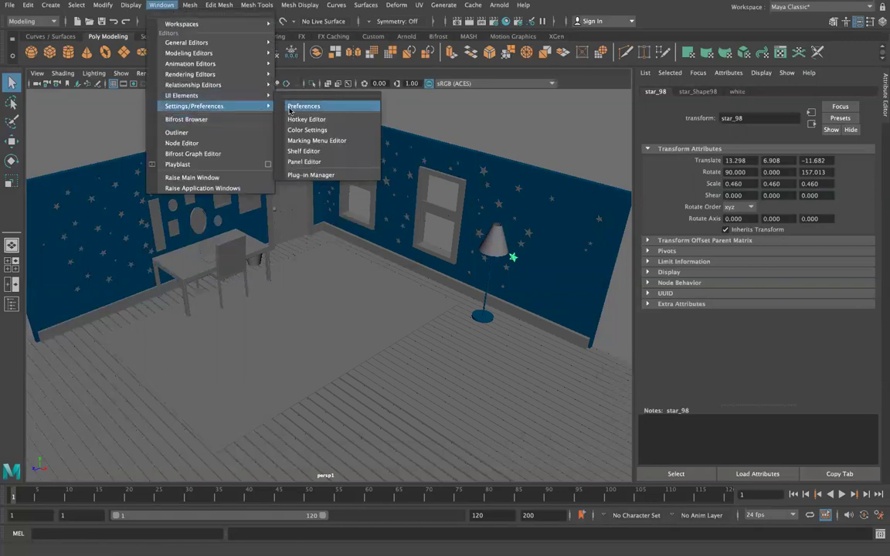
pyautogui.click(313, 108)
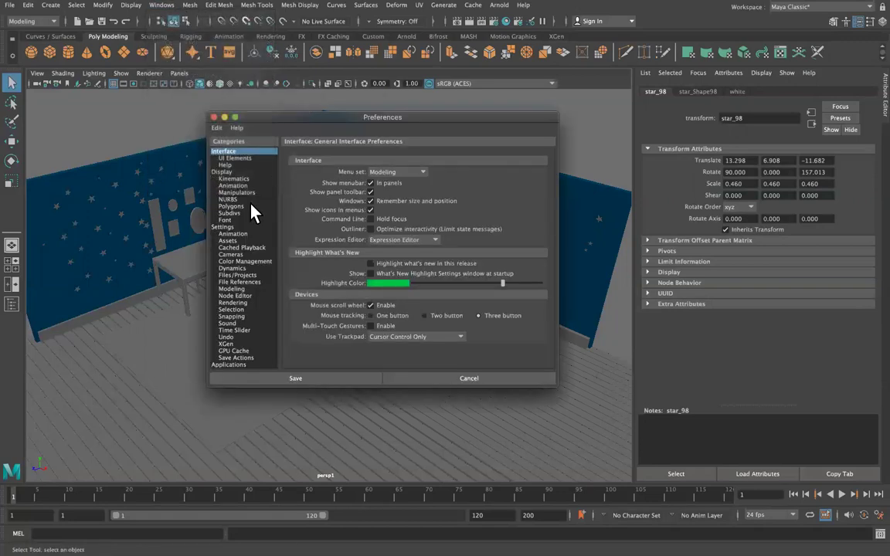
pyautogui.click(241, 261)
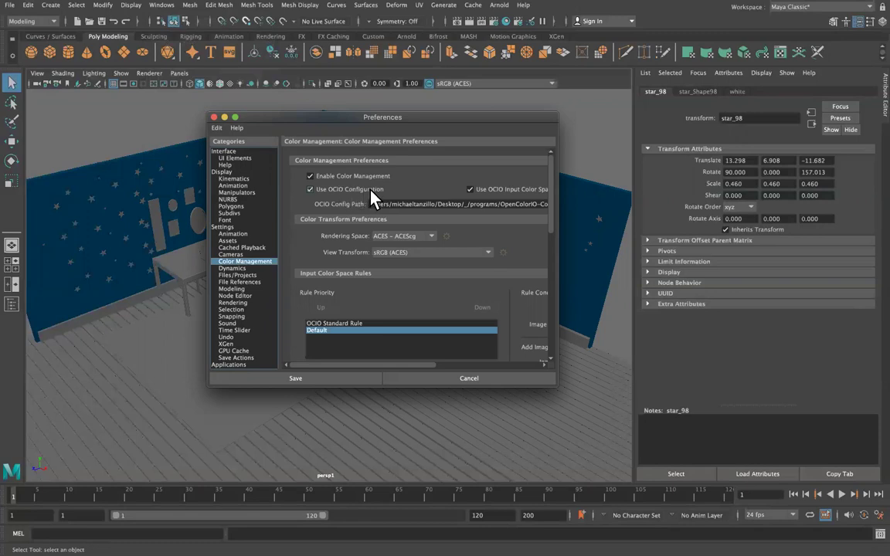
# Check that the OCIO Config Path points to the aces_1.0.3 config.ocio, leaving it unchanged.
pyautogui.click(402, 204)
pyautogui.doubleClick(402, 203)
pyautogui.click(402, 204)
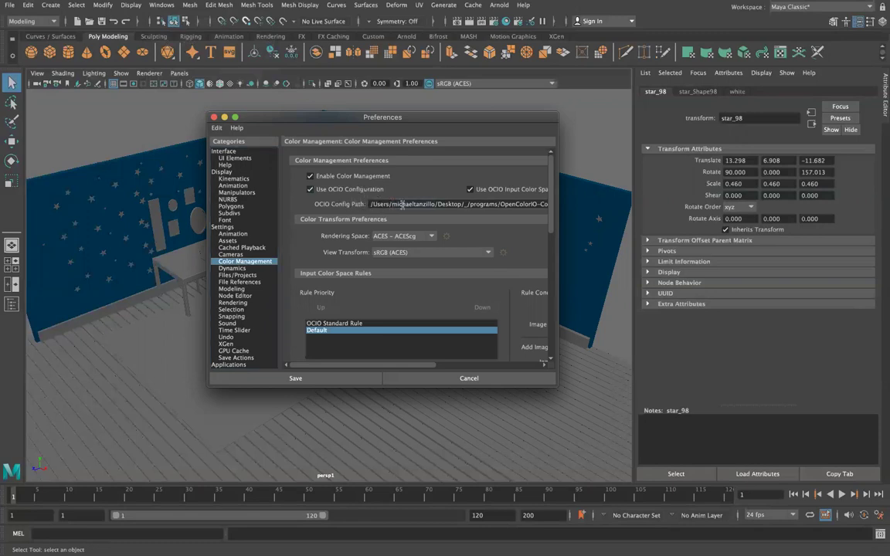
pyautogui.moveTo(402, 204); pyautogui.dragTo(519, 197)
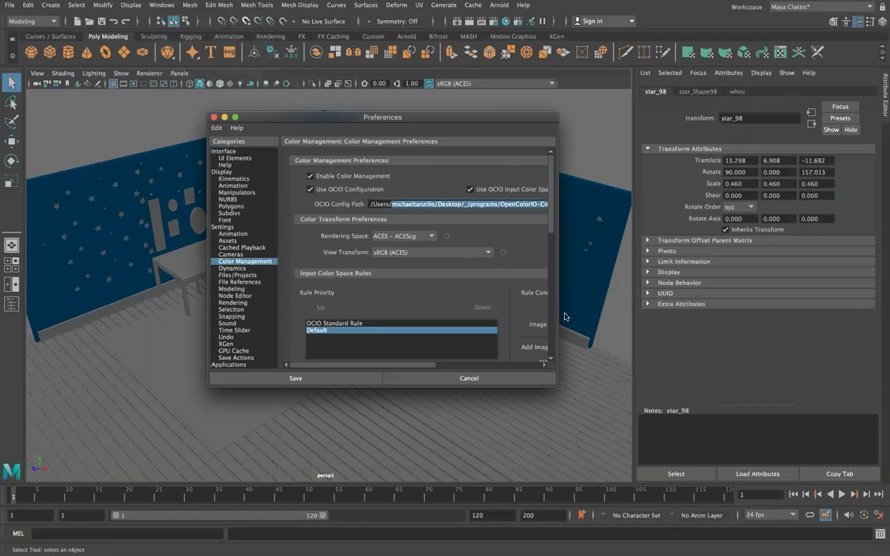
pyautogui.moveTo(557, 386); pyautogui.dragTo(770, 411)
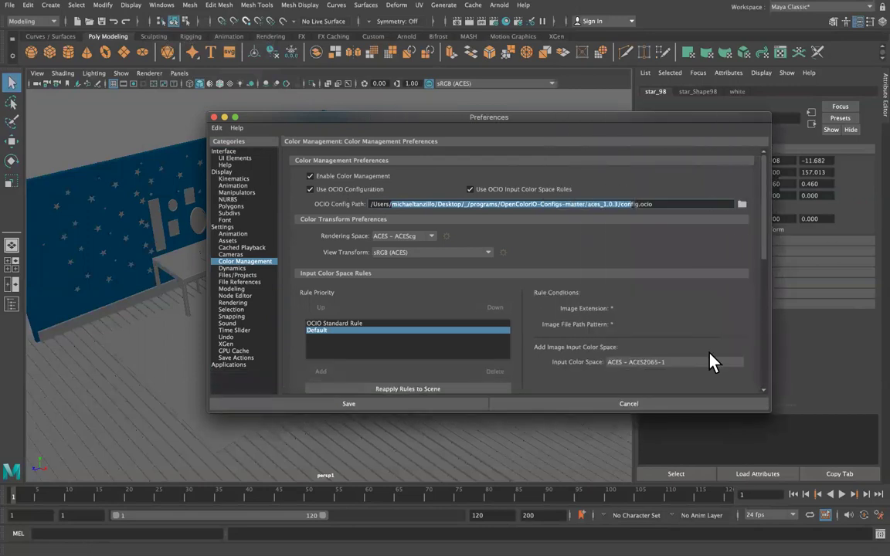
pyautogui.click(576, 204)
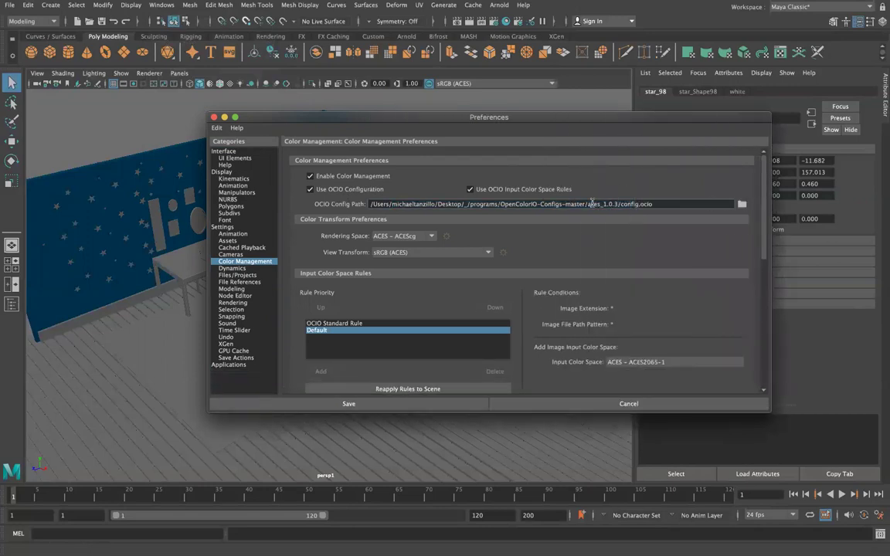
pyautogui.moveTo(587, 204); pyautogui.dragTo(616, 202)
pyautogui.tripleClick(714, 203)
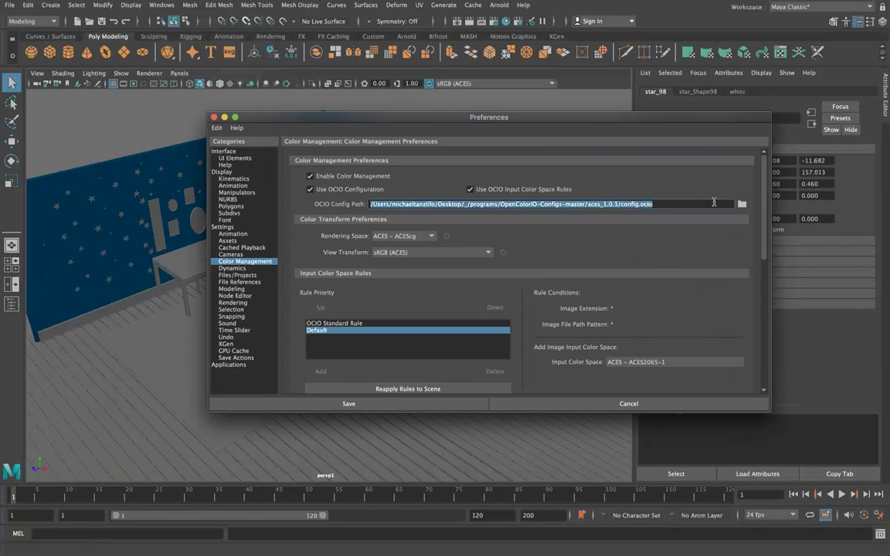
pyautogui.click(741, 205)
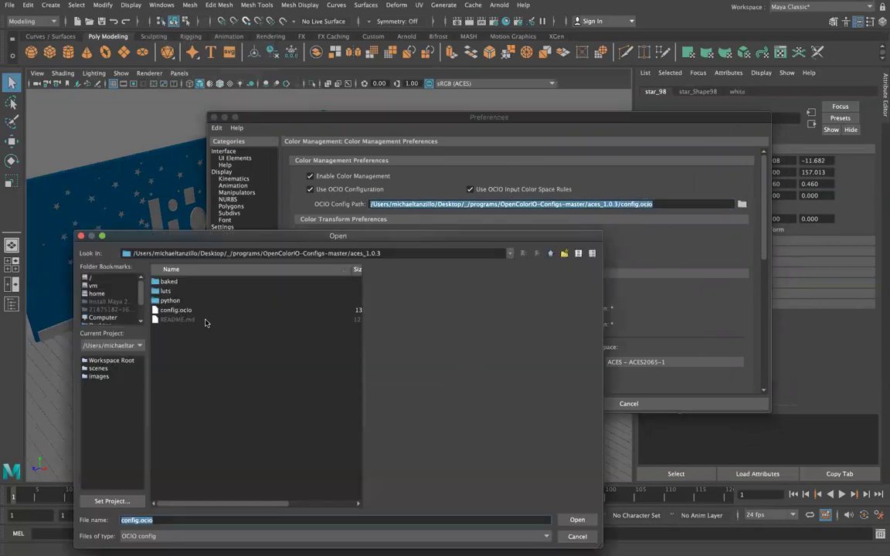
pyautogui.press('Return')
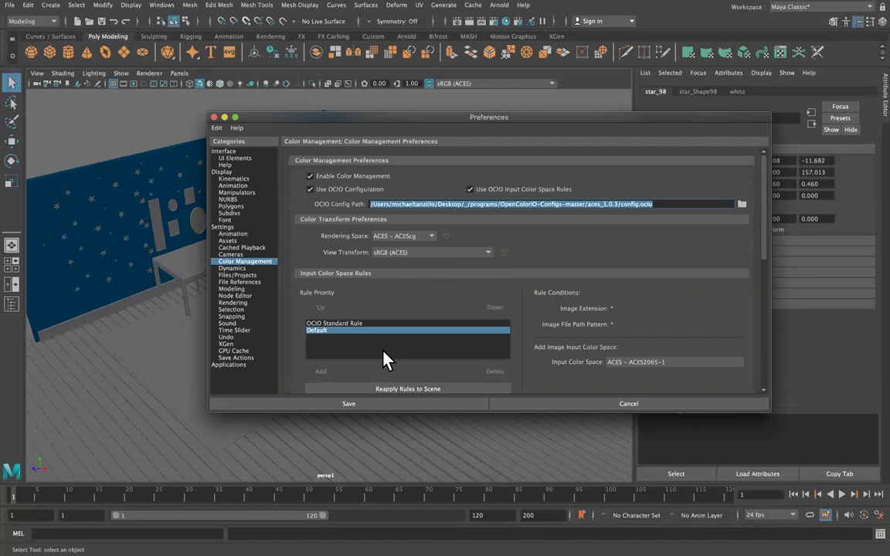
# Keep the OCIO Standard Rule and Default input rules, then save the colour management preferences.
pyautogui.click(364, 323)
pyautogui.click(363, 331)
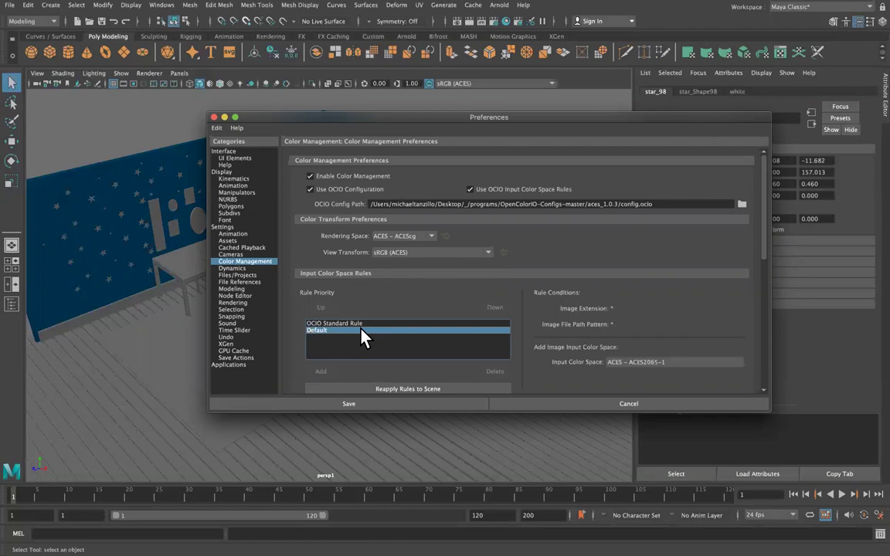
pyautogui.click(378, 405)
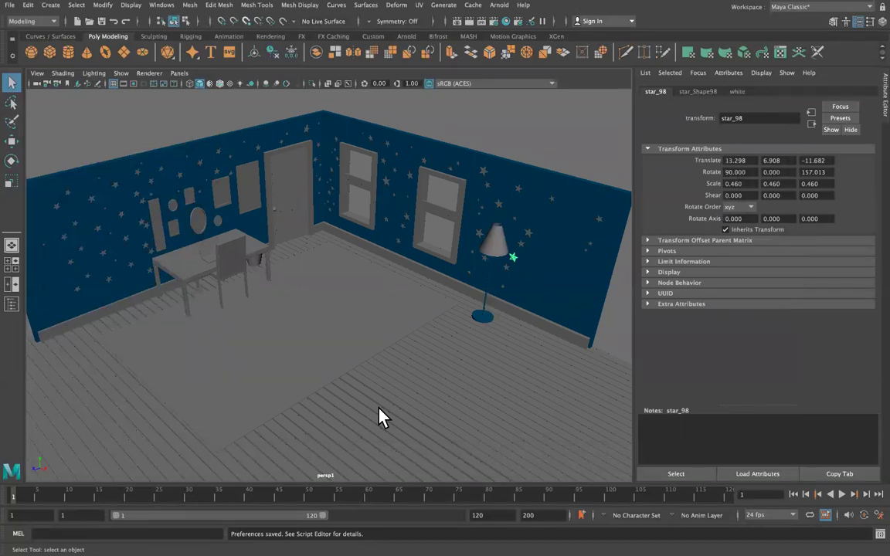
# Switch to the ACEScg workflow Google Doc and scroll to Maya's wildcard colour-space rules.
pyautogui.hotkey('ctrl', 'Right')
pyautogui.hotkey('ctrl', 'Right')
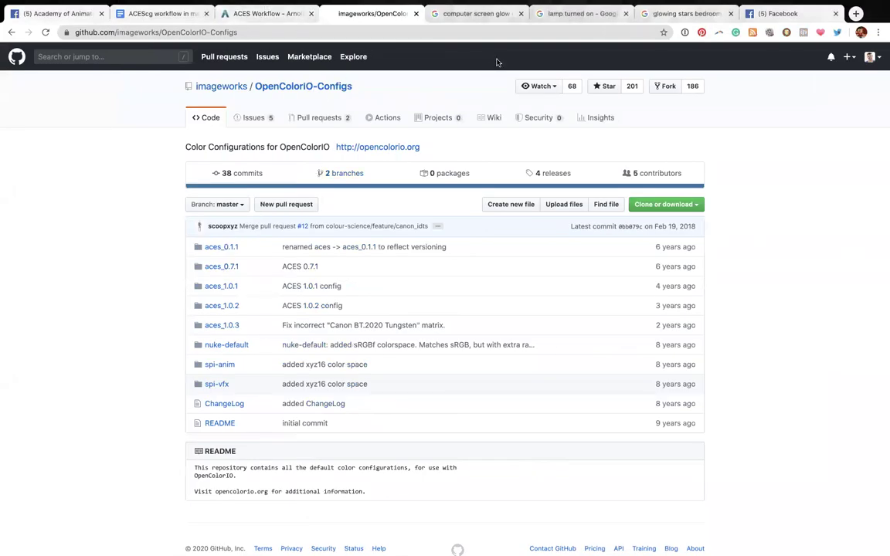
pyautogui.click(163, 13)
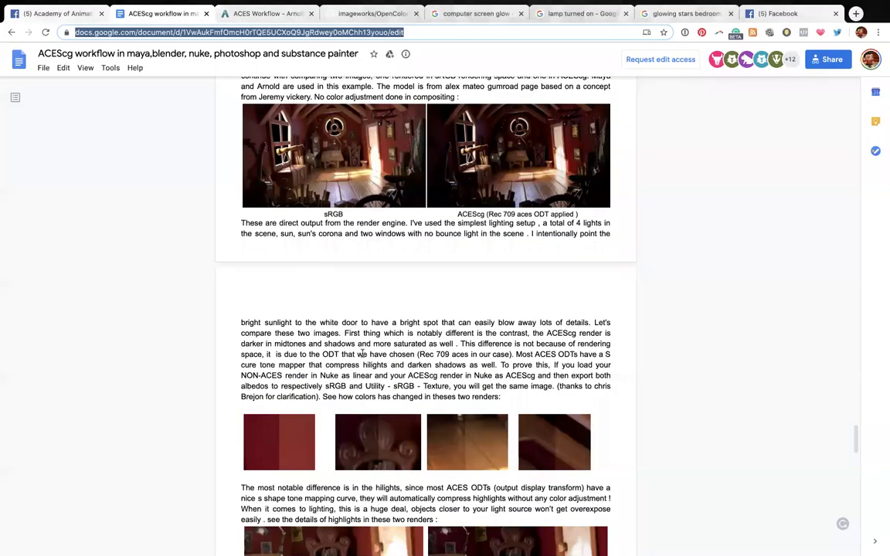
pyautogui.scroll(15, 361, 353)
pyautogui.scroll(15, 361, 353)
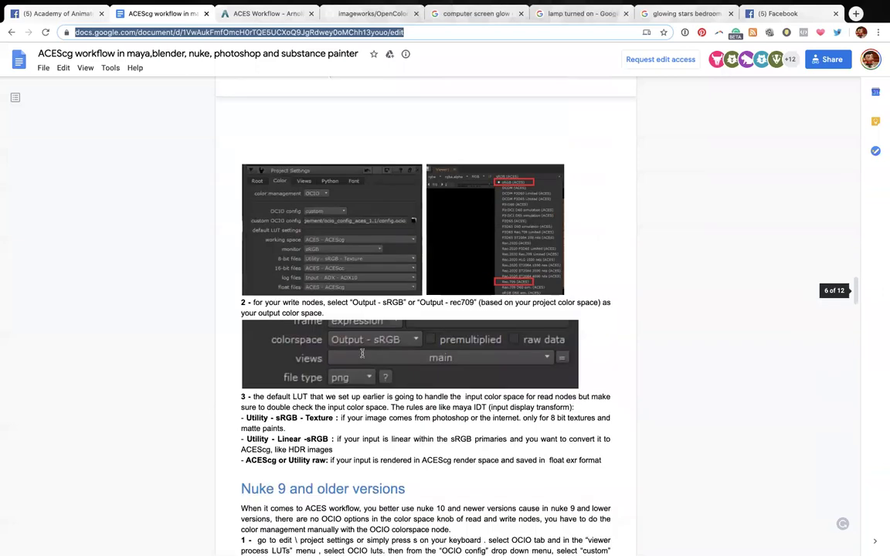
pyautogui.scroll(15, 362, 353)
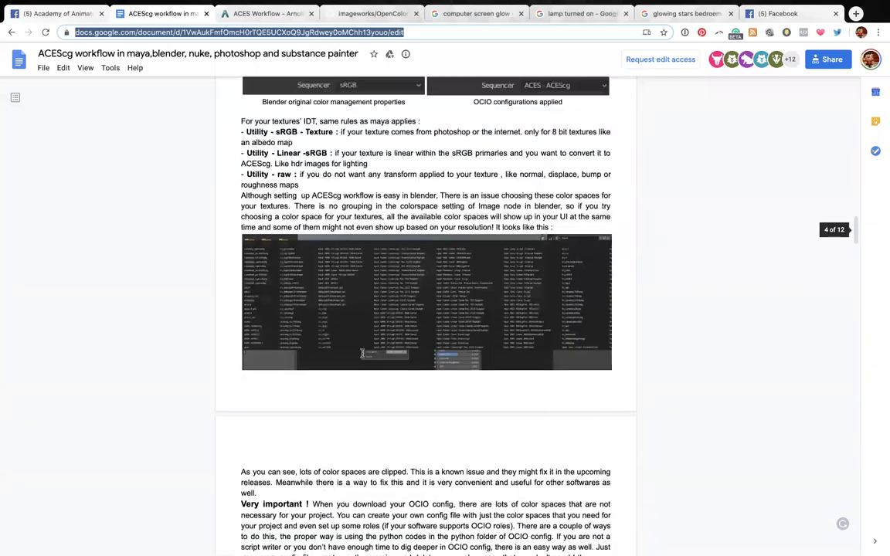
pyautogui.scroll(15, 361, 353)
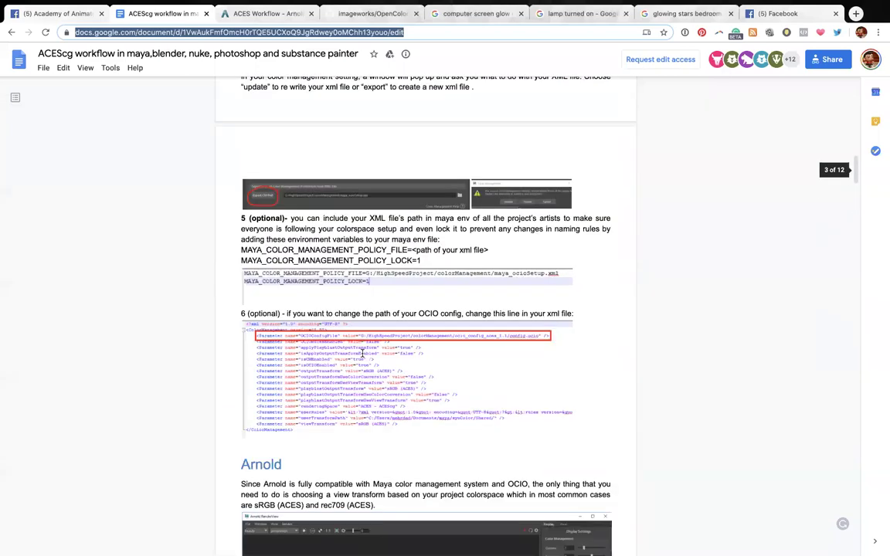
pyautogui.scroll(-15, 362, 353)
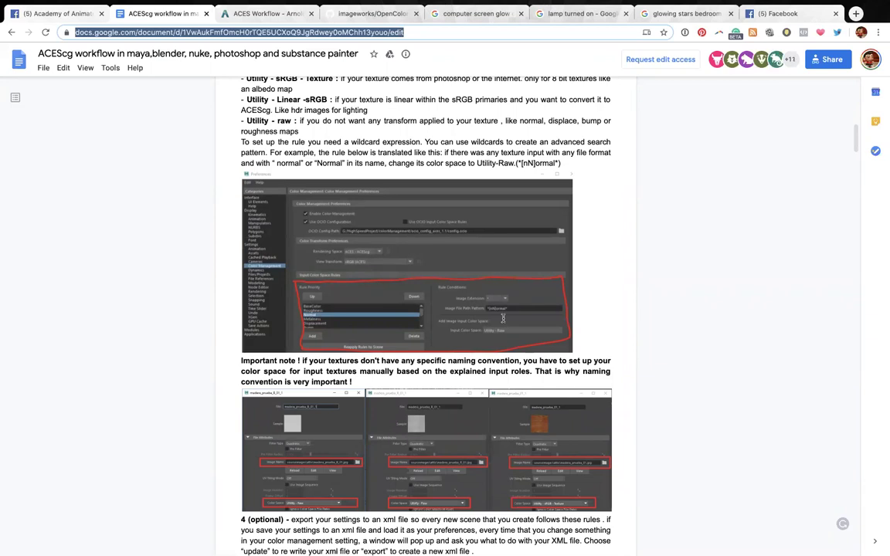
pyautogui.scroll(-3, 502, 318)
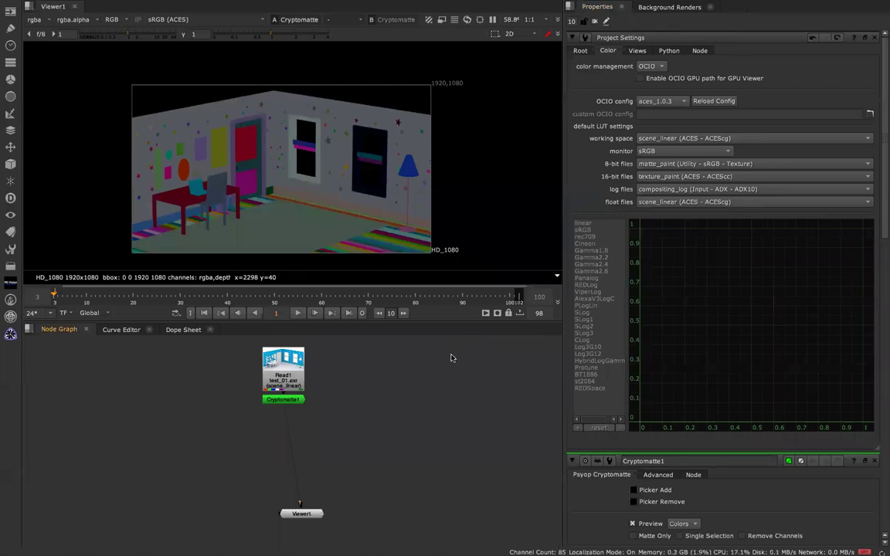
# Open the Read1 and Cryptomatte1 node properties, then deselect the nodes.
pyautogui.doubleClick(297, 371)
pyautogui.doubleClick(282, 399)
pyautogui.click(411, 371)
# In Project Settings' Color tab, set colour management to OCIO with the aces_1.0.3 config.
pyautogui.press('s')
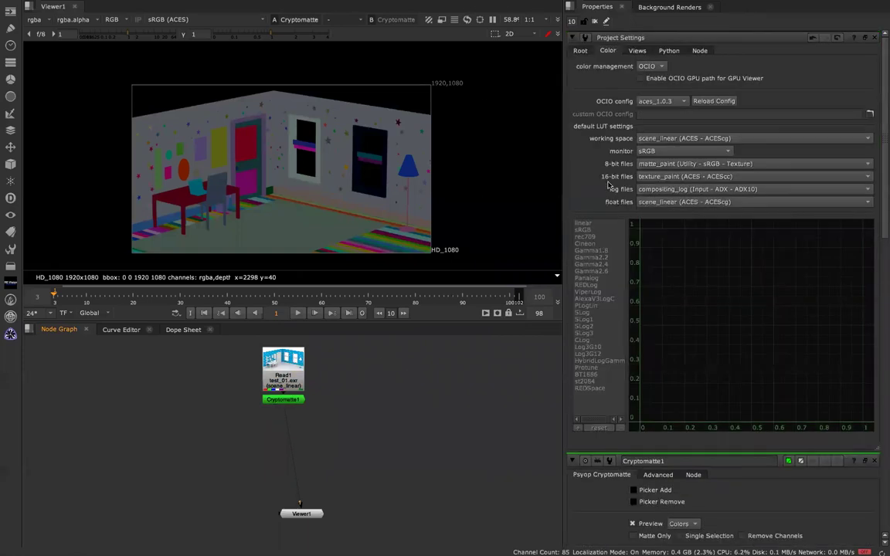
pyautogui.click(580, 50)
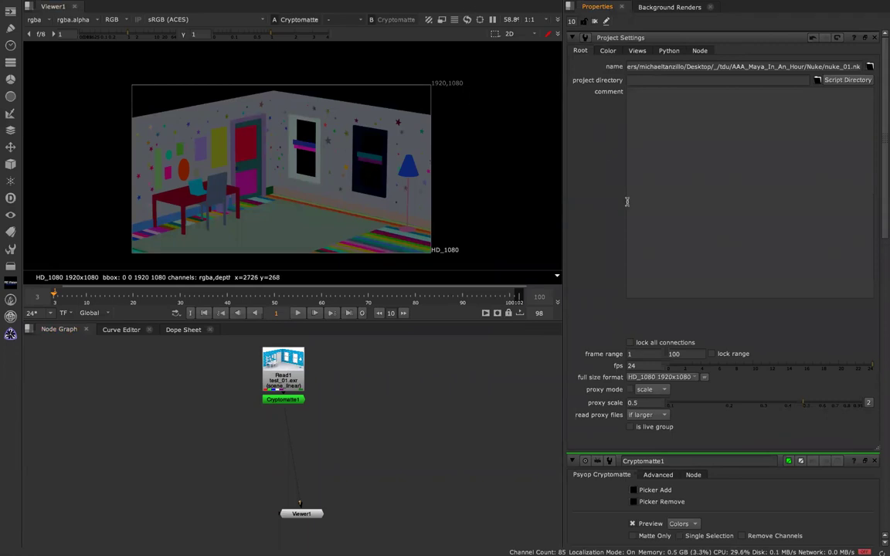
pyautogui.click(608, 50)
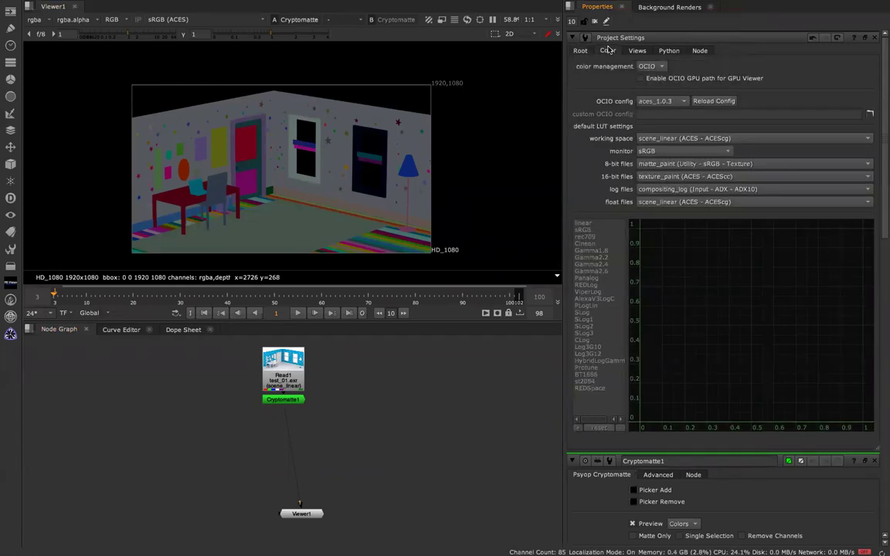
pyautogui.click(651, 65)
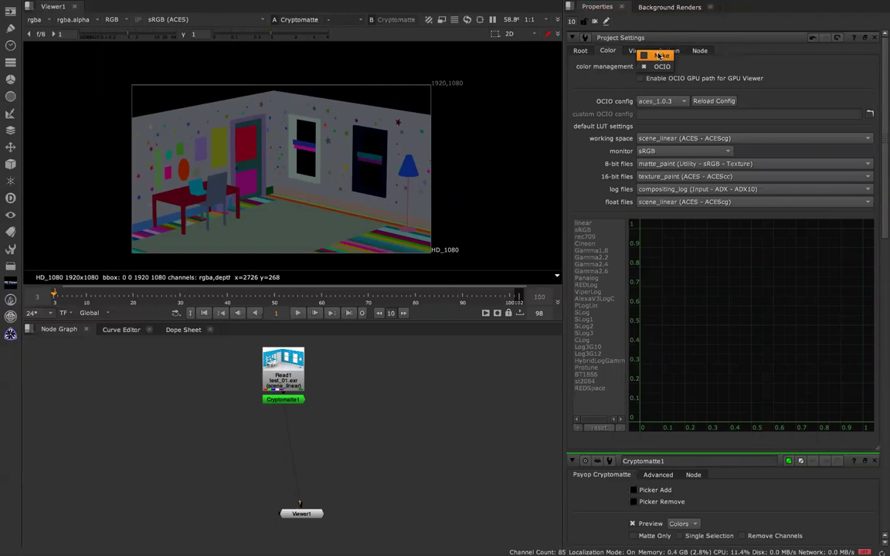
pyautogui.click(661, 56)
pyautogui.click(652, 66)
pyautogui.click(654, 77)
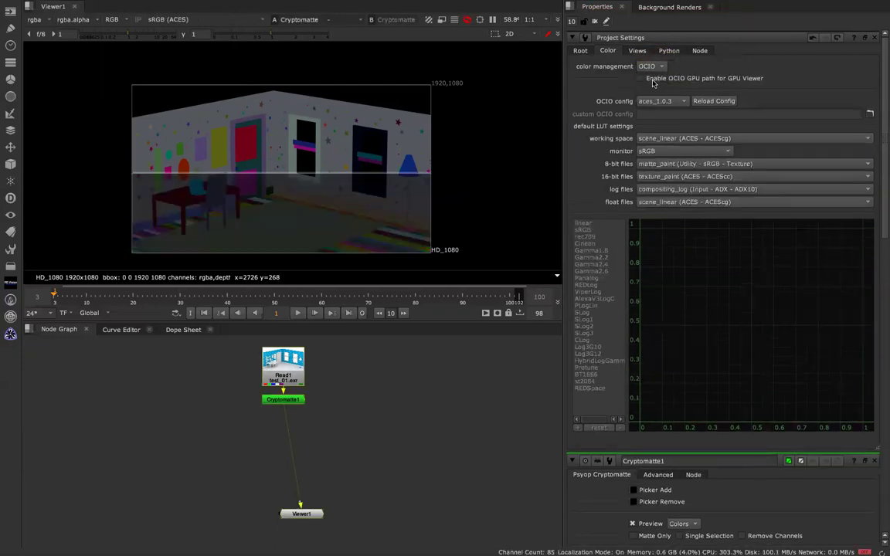
pyautogui.click(661, 102)
pyautogui.click(662, 106)
pyautogui.click(667, 101)
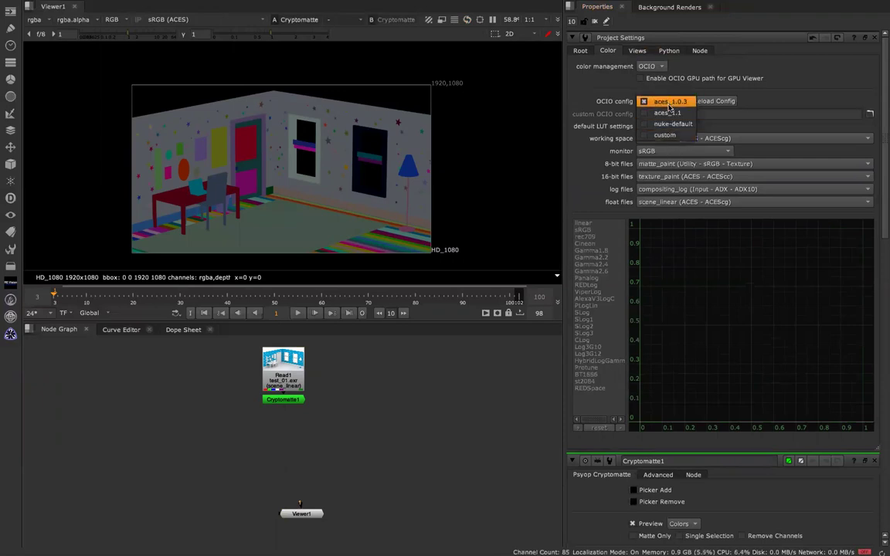
pyautogui.click(669, 103)
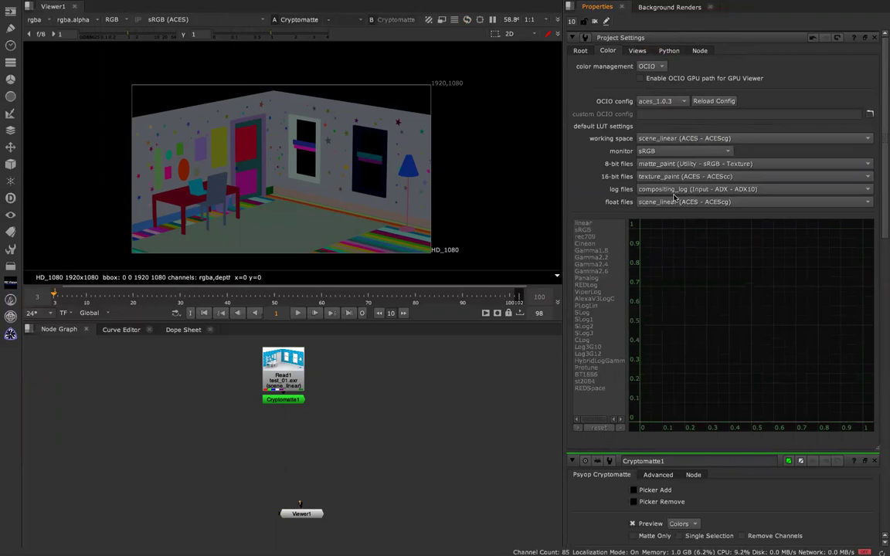
# Set the Nuke monitor display to ACES sRGB.
pyautogui.click(653, 150)
pyautogui.moveTo(657, 163)
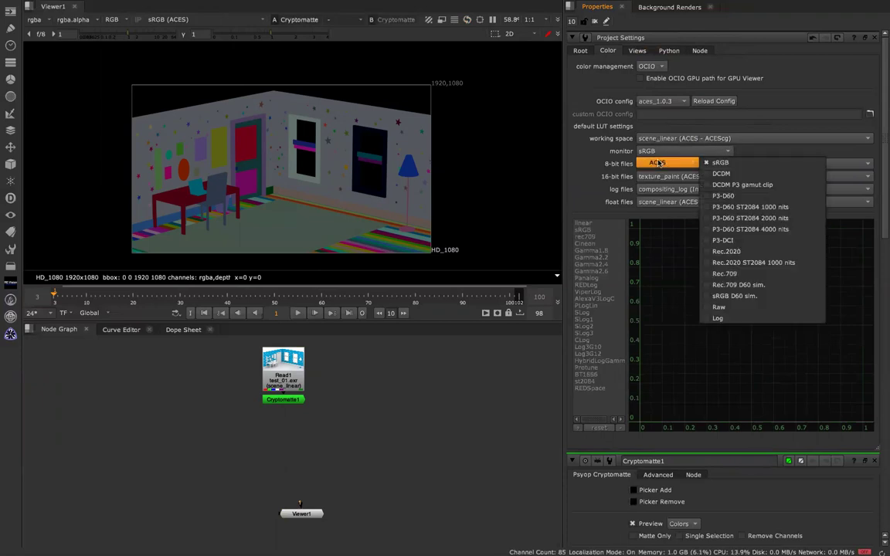
pyautogui.click(746, 165)
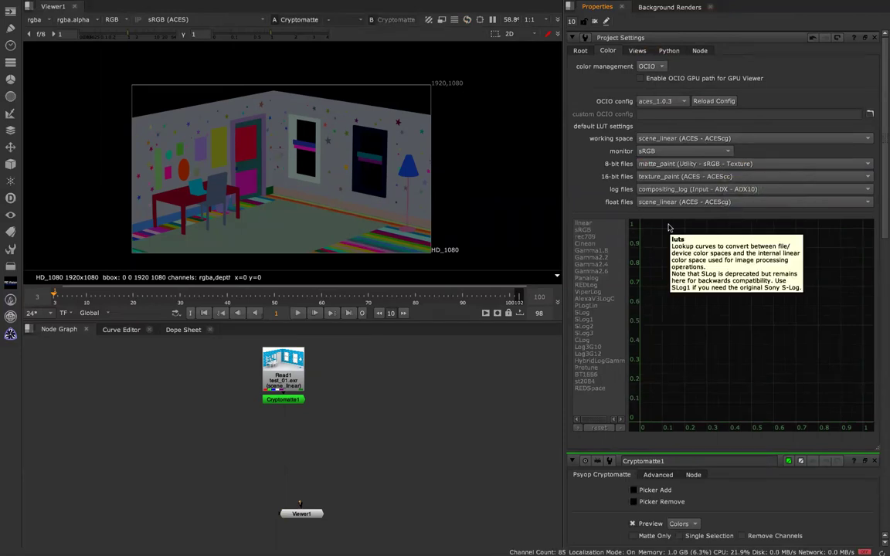
# Switch between the Google Doc and Nuke workspaces, ending in the browser.
pyautogui.hotkey('ctrl', 'Right')
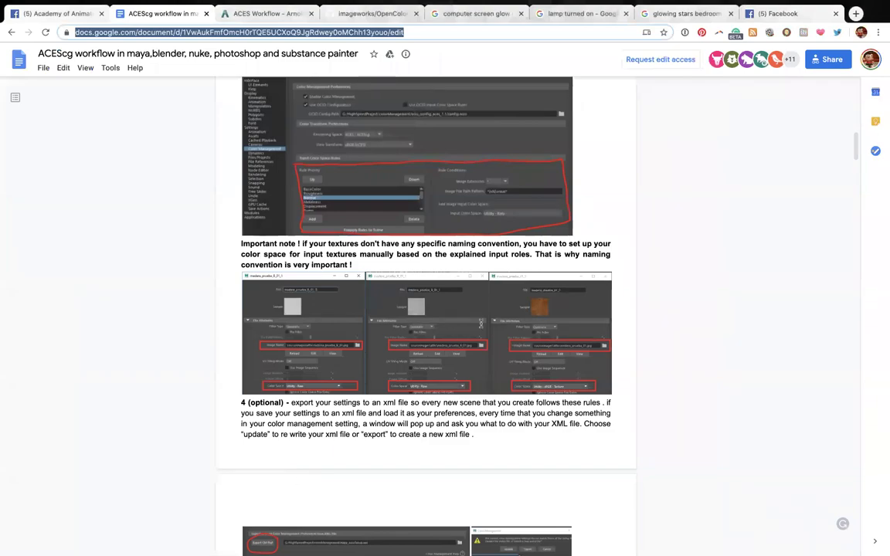
pyautogui.hotkey('ctrl', 'Left')
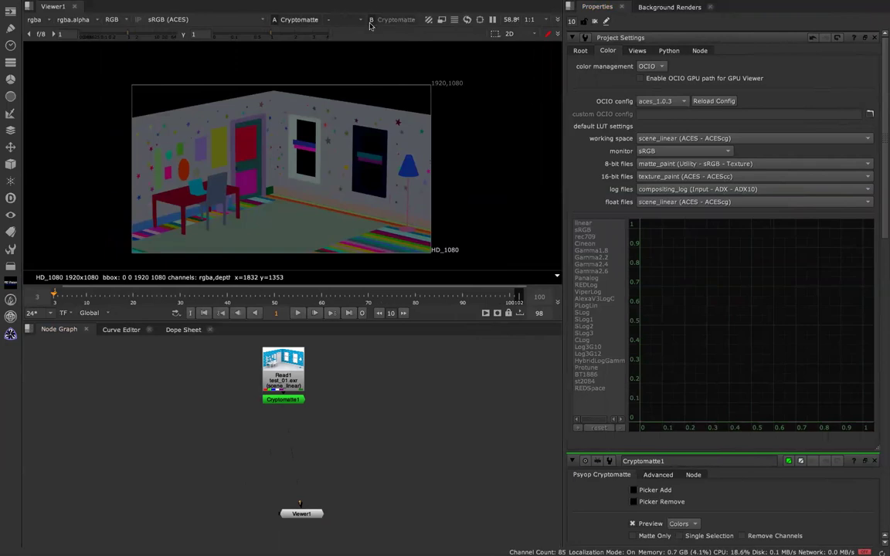
pyautogui.hotkey('ctrl', 'Right')
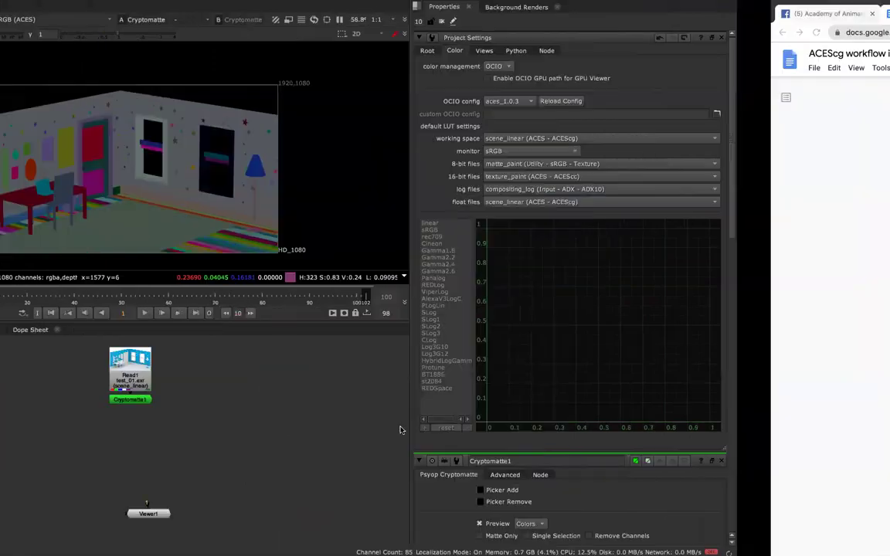
pyautogui.click(772, 14)
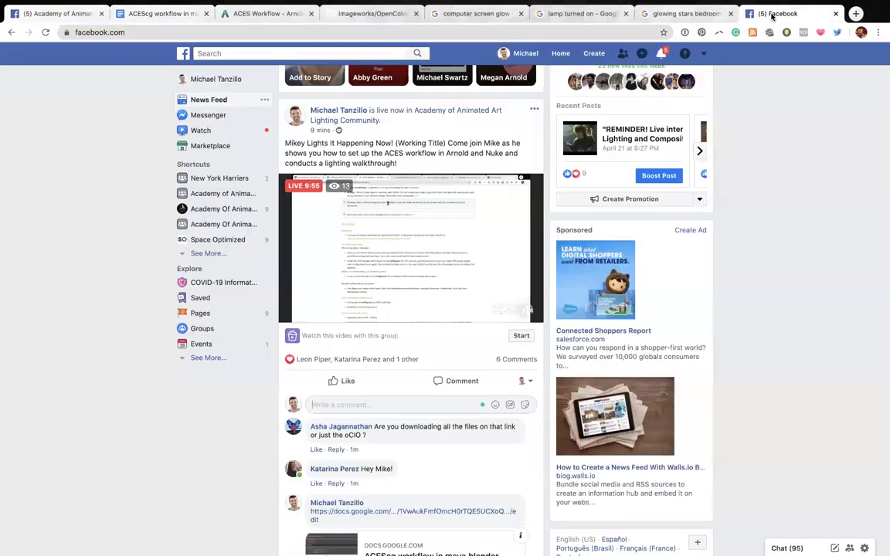
pyautogui.scroll(-3, 390, 398)
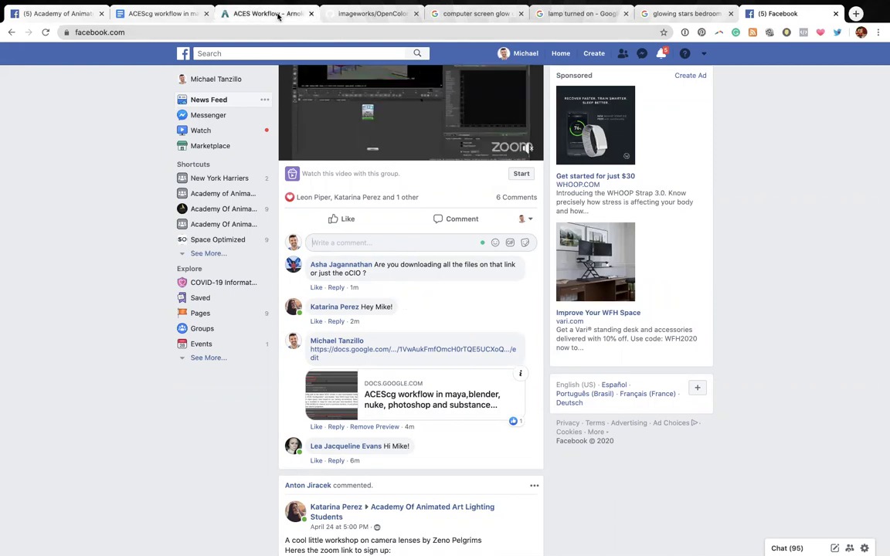
pyautogui.click(334, 14)
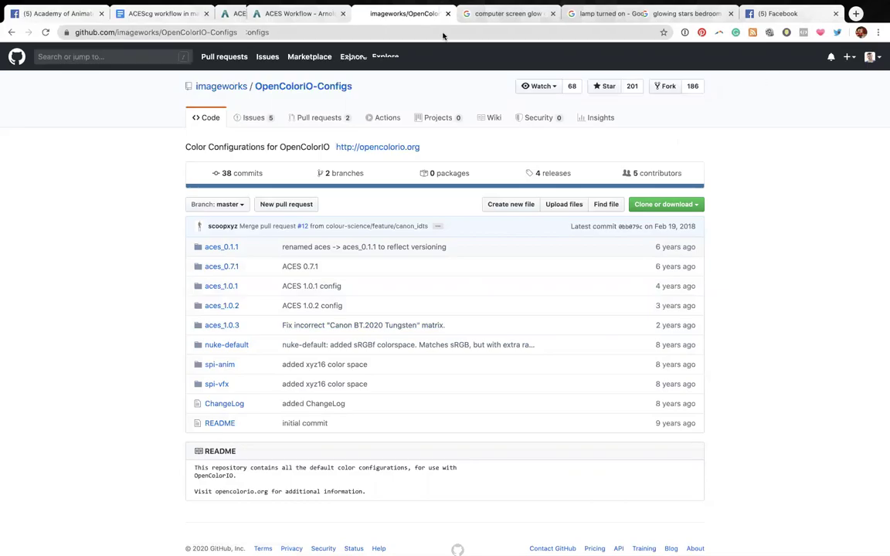
pyautogui.hotkey('ctrl', 'Left')
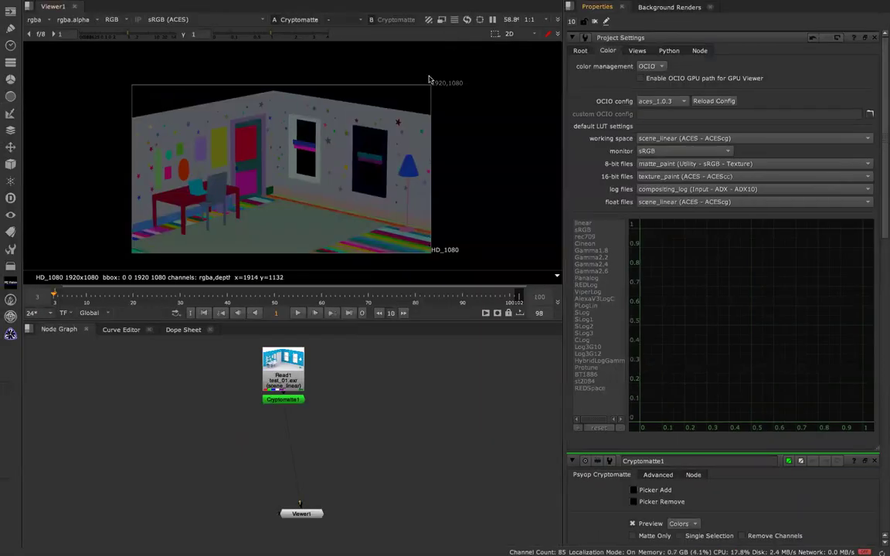
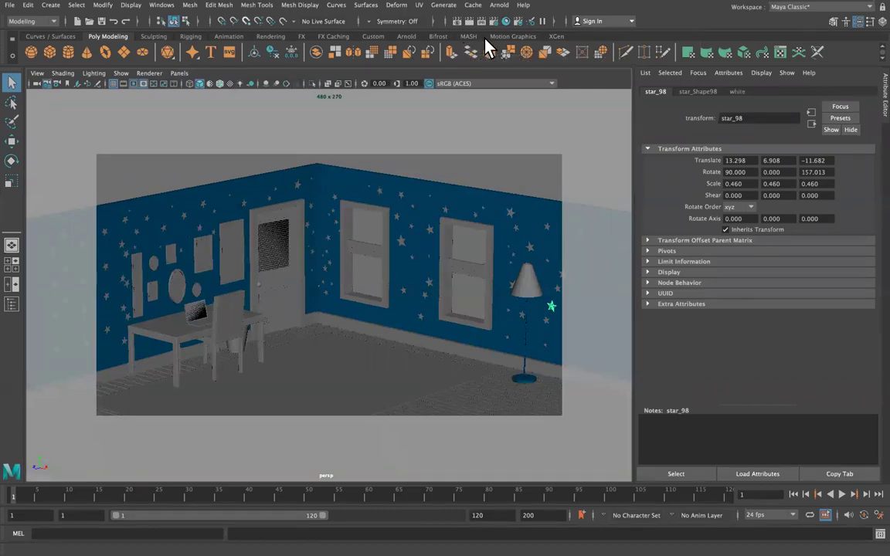
# Render a quick preview of the current frame, then close the preview window.
pyautogui.click(469, 20)
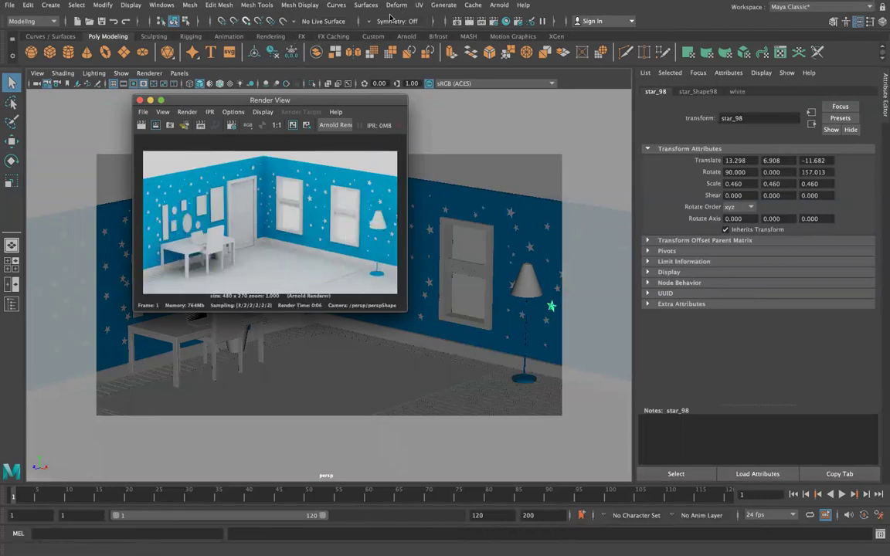
pyautogui.moveTo(513, 3)
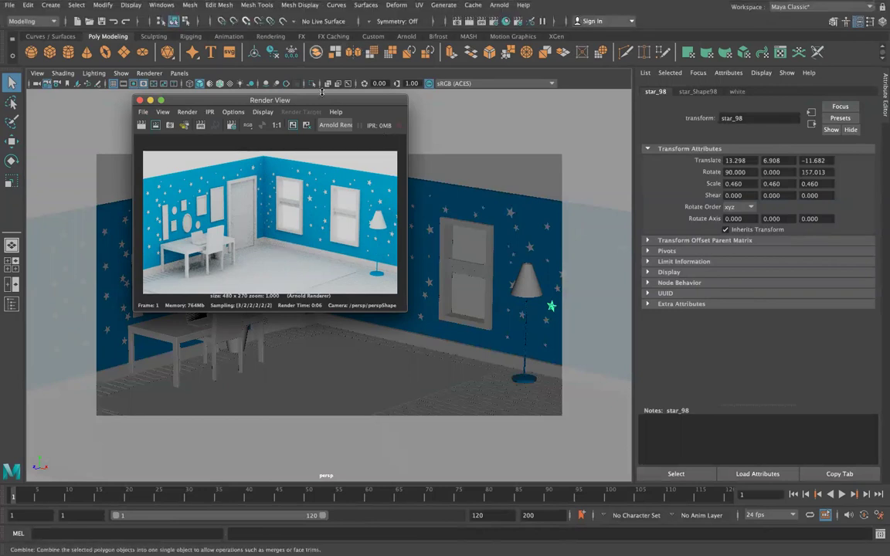
pyautogui.click(394, 29)
# Render the bedroom with Arnold and move and shrink the RenderView toward the upper right.
pyautogui.click(499, 6)
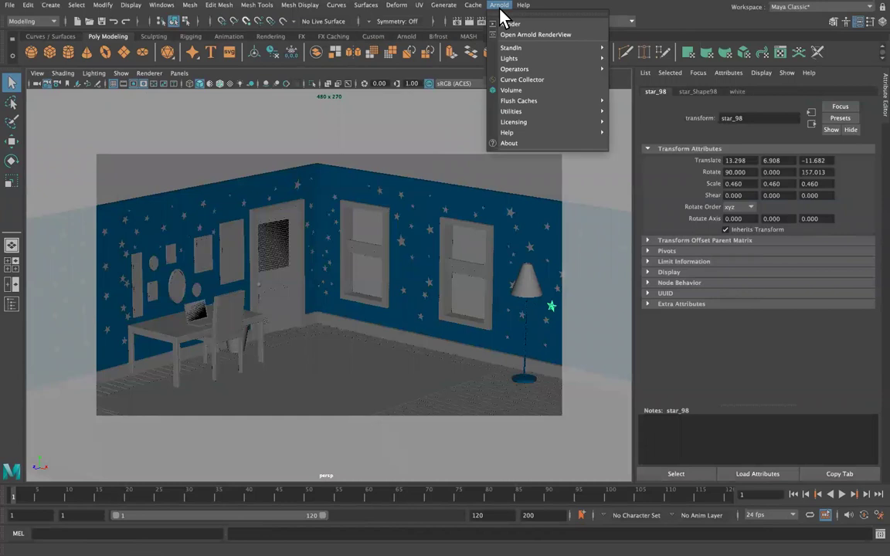
pyautogui.click(510, 24)
pyautogui.moveTo(433, 121); pyautogui.dragTo(800, 77)
pyautogui.moveTo(452, 331); pyautogui.dragTo(588, 273)
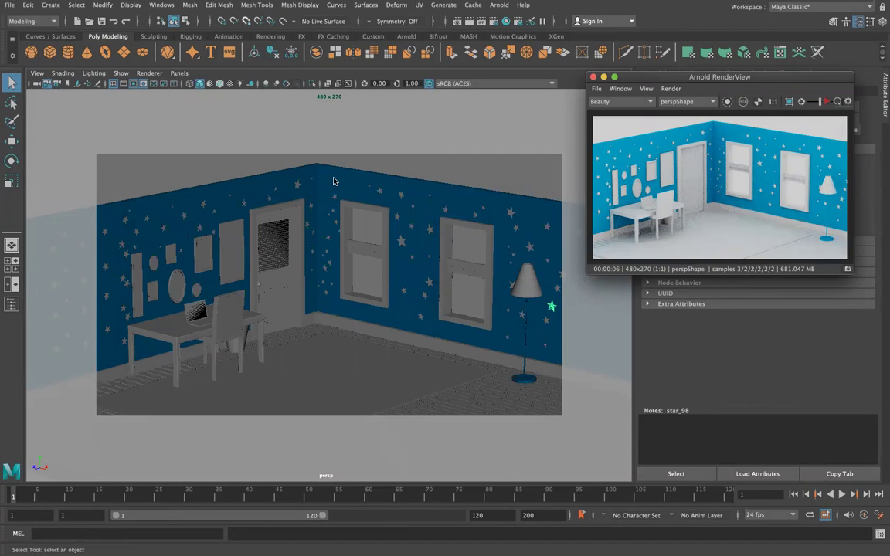
# Select aiSkyDomeLight1 and show its aiSkyDomeLightShape1 attributes, keeping the RenderView over the viewport.
pyautogui.click(548, 173)
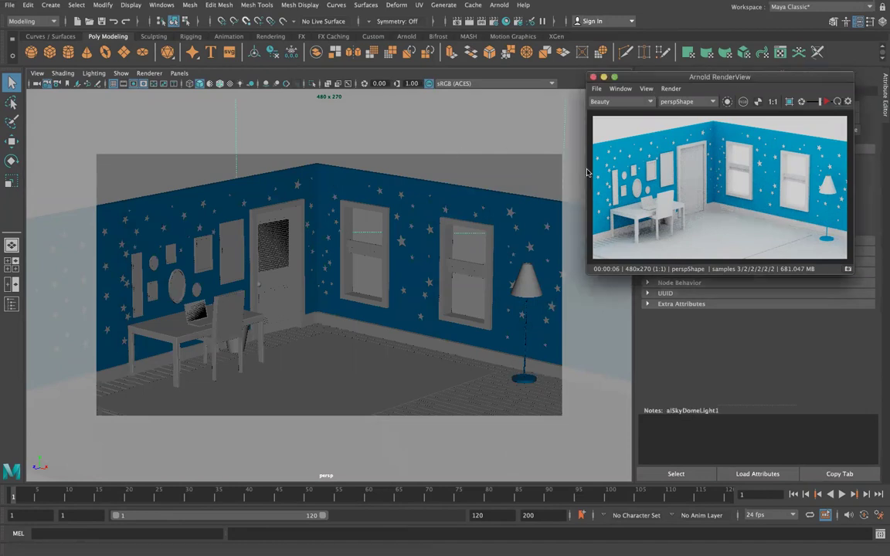
pyautogui.moveTo(735, 76); pyautogui.dragTo(126, 357)
pyautogui.click(731, 92)
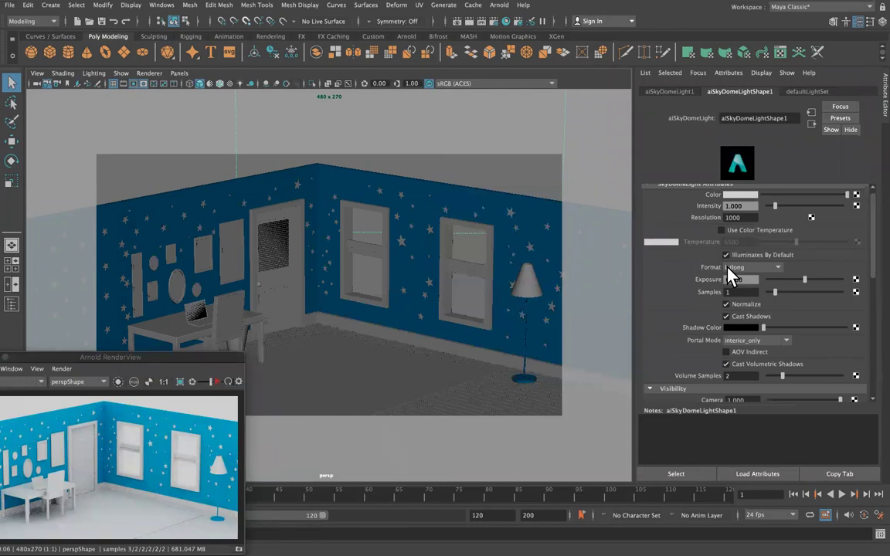
pyautogui.moveTo(106, 357); pyautogui.dragTo(361, 207)
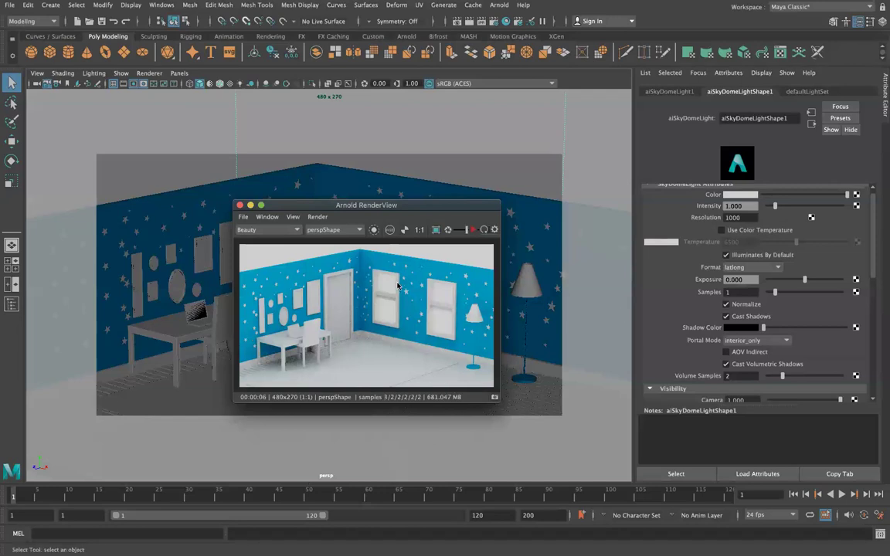
# Close the RenderView and re-render the scene with Arnold, parking the window lower left.
pyautogui.click(240, 204)
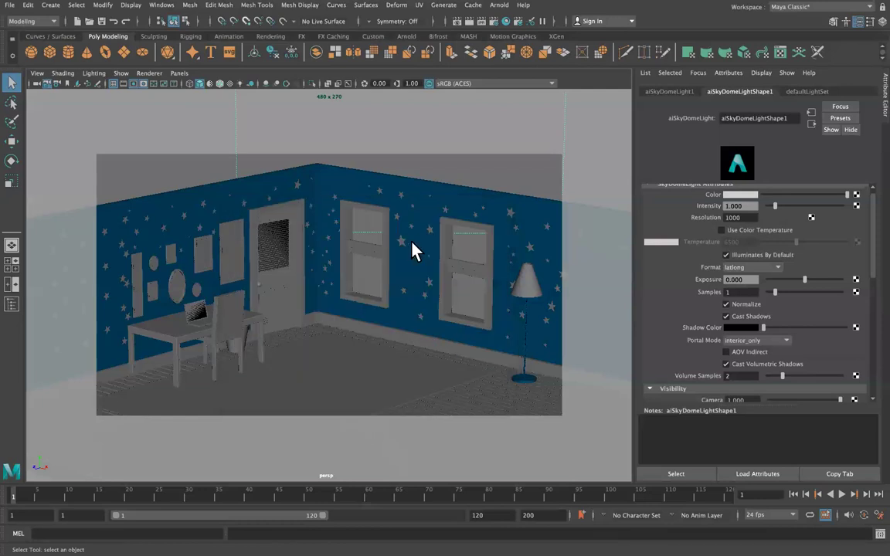
pyautogui.click(179, 74)
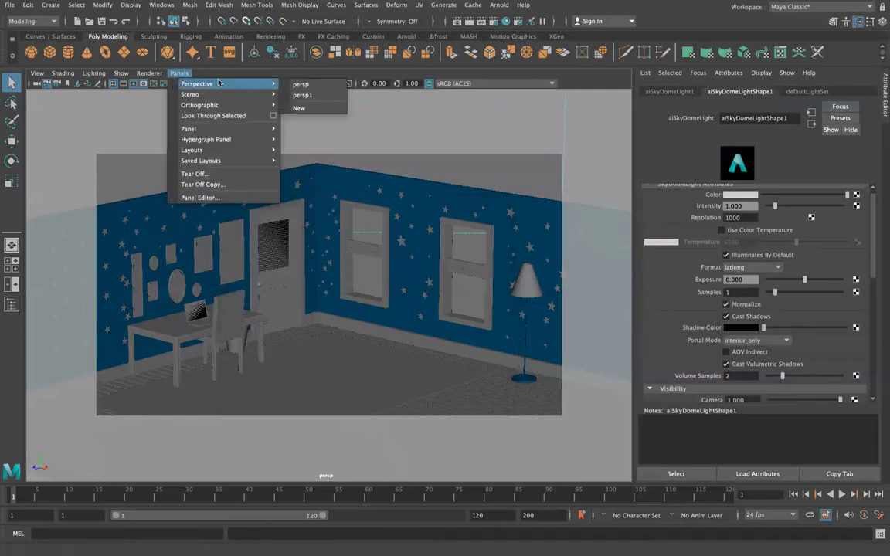
pyautogui.click(501, 6)
pyautogui.click(527, 24)
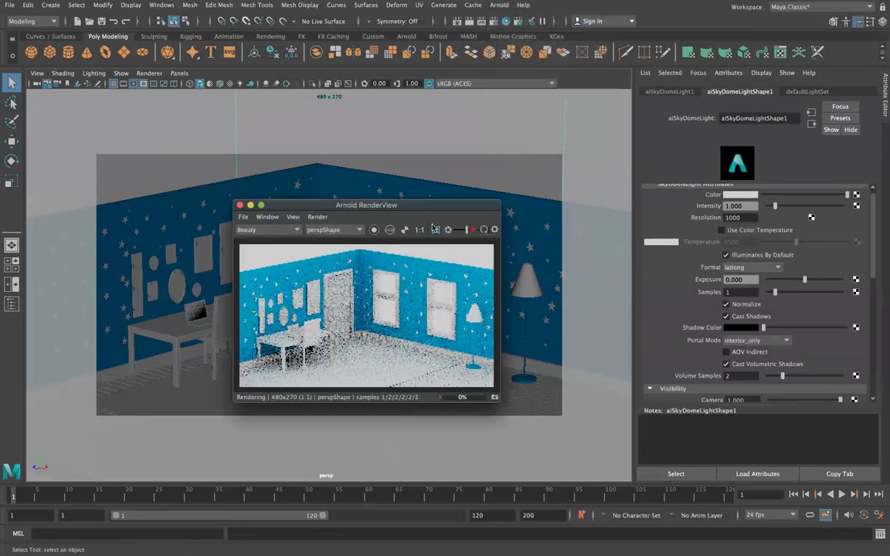
pyautogui.moveTo(426, 203); pyautogui.dragTo(204, 360)
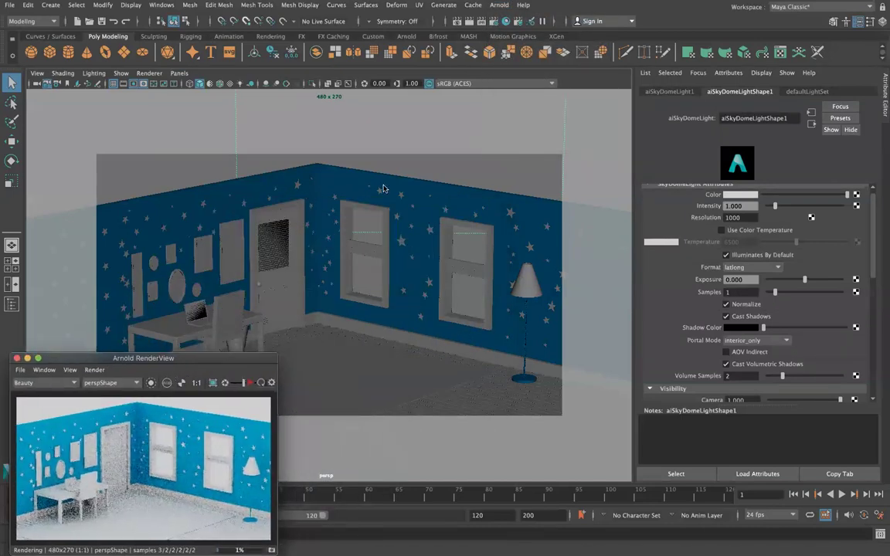
# Look through the persp1 camera and orbit to see the whole room.
pyautogui.click(180, 74)
pyautogui.moveTo(248, 83)
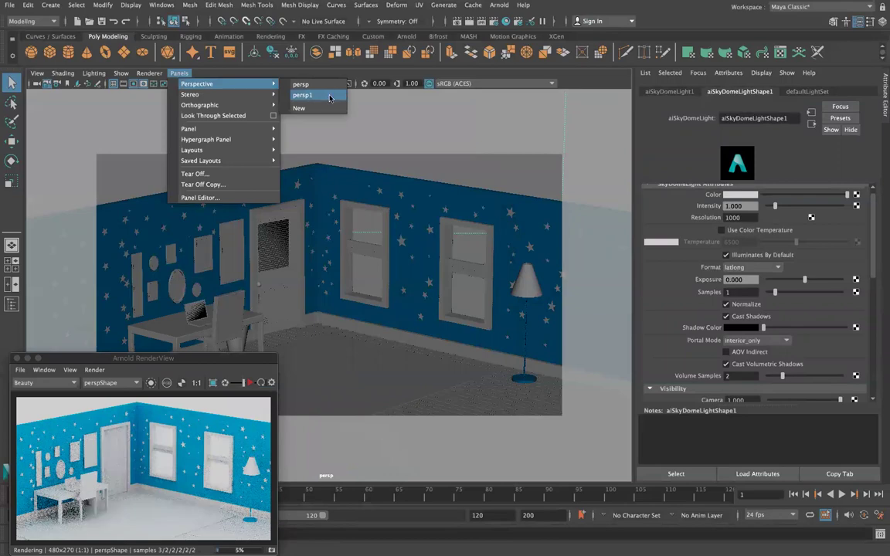
pyautogui.click(329, 97)
pyautogui.keyDown('alt'); pyautogui.moveTo(448, 211); pyautogui.dragTo(387, 209); pyautogui.keyUp('alt')
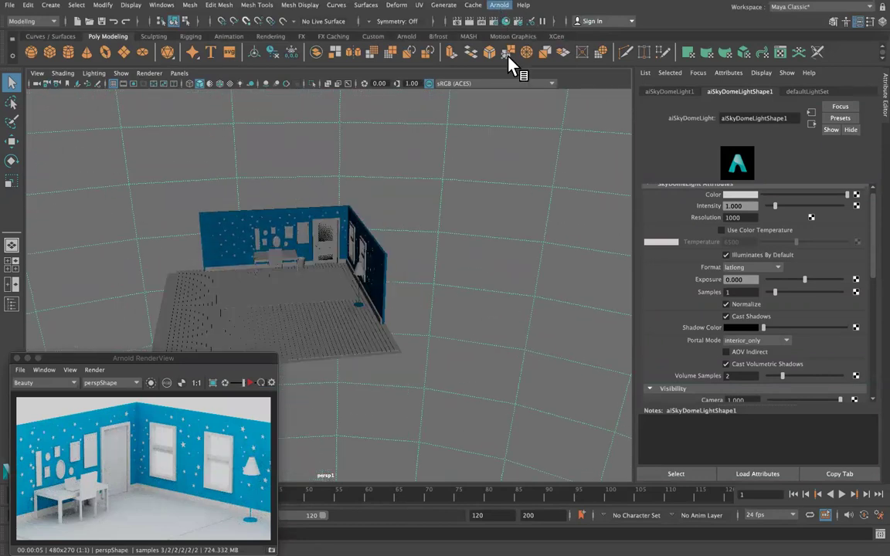
# Create an Arnold light portal, enlarge it, and move it beyond the right wall.
pyautogui.click(500, 5)
pyautogui.moveTo(521, 63)
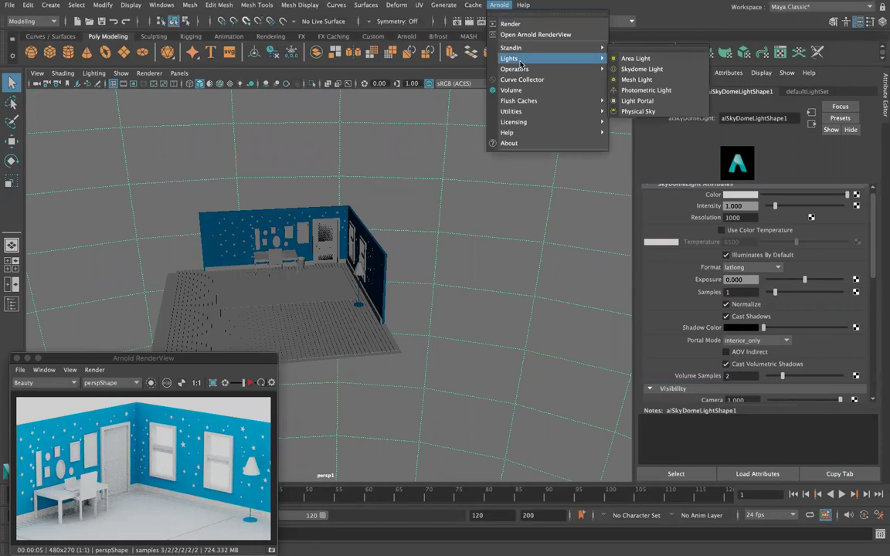
pyautogui.click(638, 101)
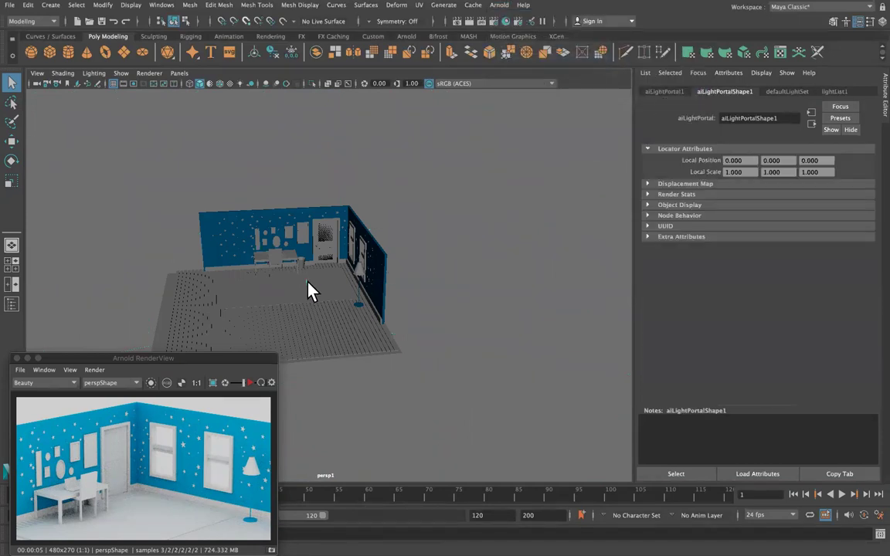
pyautogui.press('r')
pyautogui.moveTo(308, 286); pyautogui.dragTo(387, 288)
pyautogui.press('w')
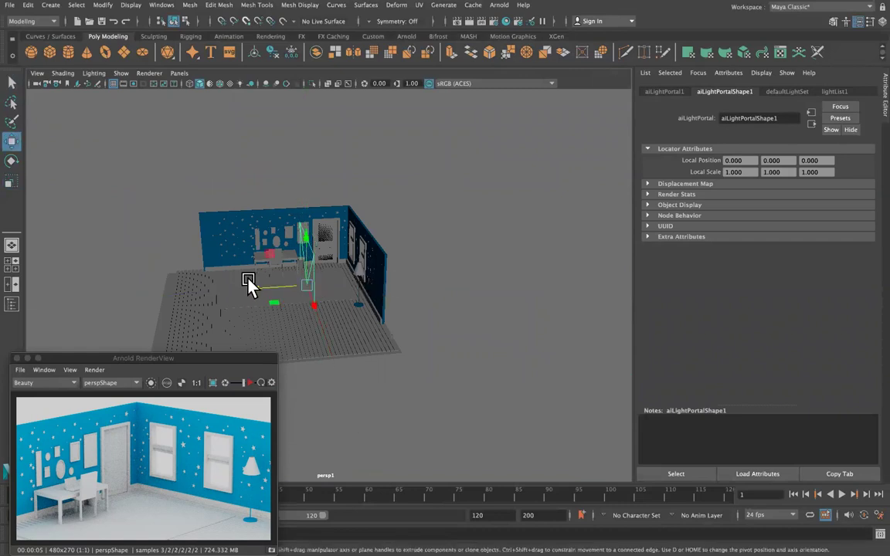
pyautogui.click(268, 286)
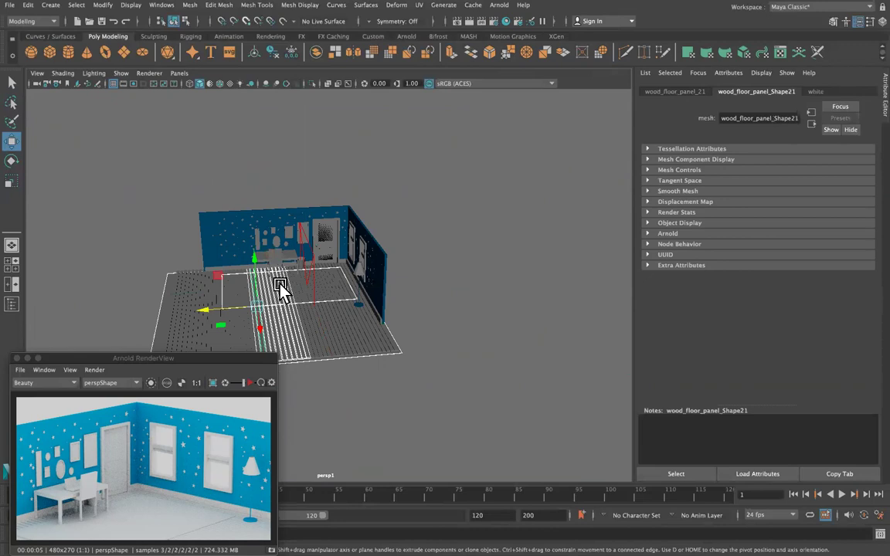
pyautogui.click(274, 291)
pyautogui.moveTo(264, 292); pyautogui.dragTo(387, 290)
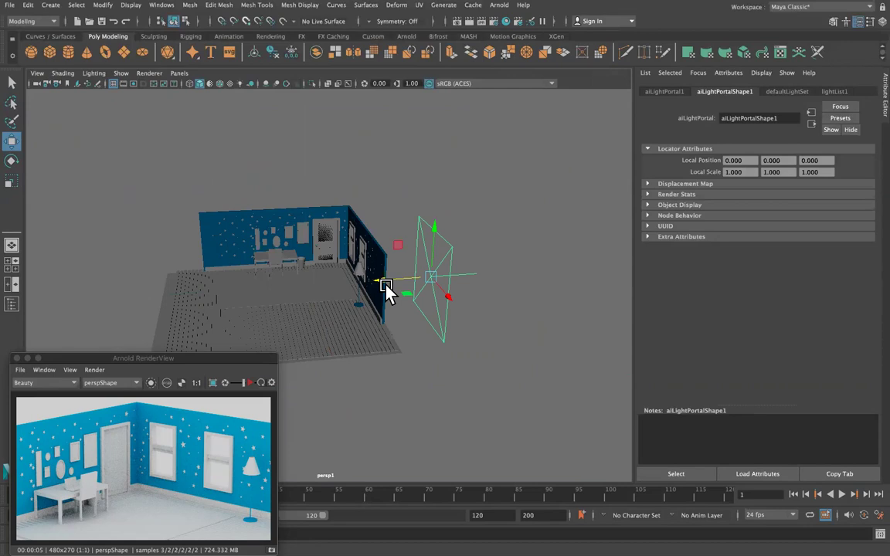
# Rotate the portal toward the wall and set its Rotate Y to 180.
pyautogui.press('e')
pyautogui.moveTo(397, 288); pyautogui.dragTo(451, 218)
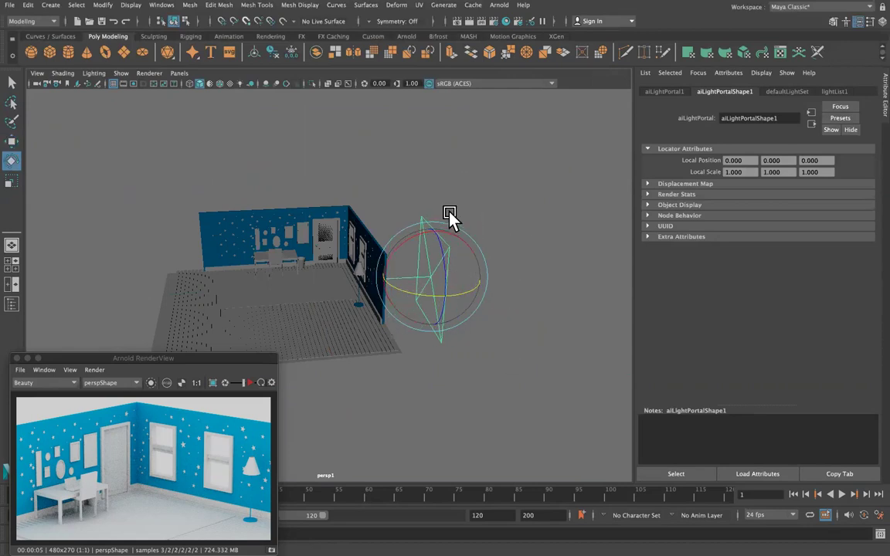
pyautogui.press('w')
pyautogui.moveTo(447, 302); pyautogui.dragTo(479, 248)
pyautogui.click(663, 92)
pyautogui.click(736, 172)
pyautogui.press('Tab')
pyautogui.write('180')
pyautogui.press('Return')
# Move the portal onto the right wall and scale it to window height, centred over both windows.
pyautogui.keyDown('alt'); pyautogui.moveTo(411, 244); pyautogui.dragTo(435, 258); pyautogui.keyUp('alt')
pyautogui.moveTo(389, 326); pyautogui.dragTo(330, 194)
pyautogui.moveTo(272, 244)
pyautogui.mouseDown()
pyautogui.moveTo(233, 243)
pyautogui.moveTo(264, 245)
pyautogui.mouseUp()
pyautogui.press('r')
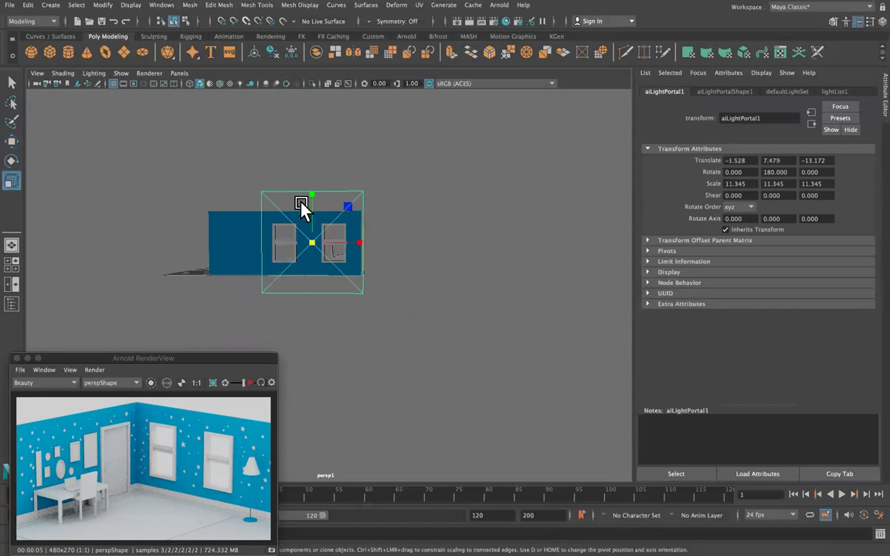
pyautogui.moveTo(312, 197); pyautogui.dragTo(307, 261)
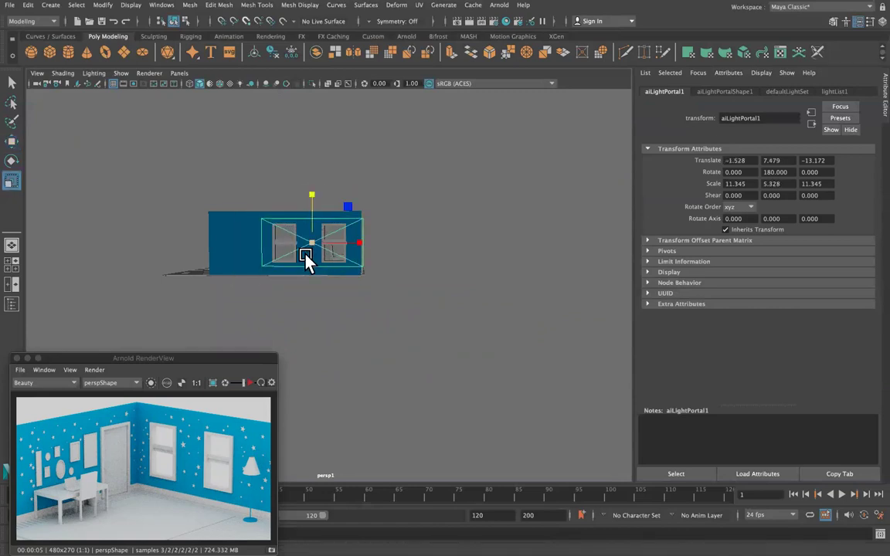
pyautogui.moveTo(363, 239); pyautogui.dragTo(354, 248)
pyautogui.press('w')
pyautogui.moveTo(270, 246); pyautogui.dragTo(260, 248)
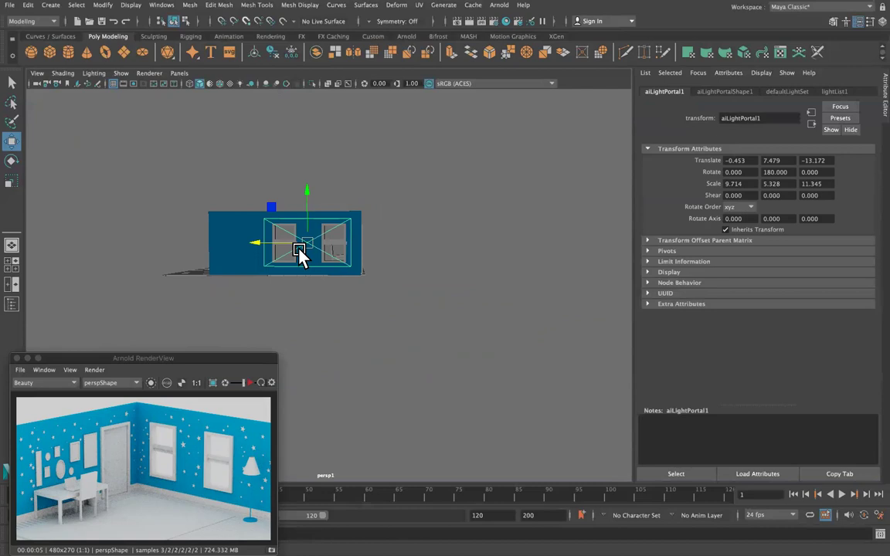
pyautogui.keyDown('alt'); pyautogui.moveTo(340, 271); pyautogui.dragTo(320, 262); pyautogui.keyUp('alt')
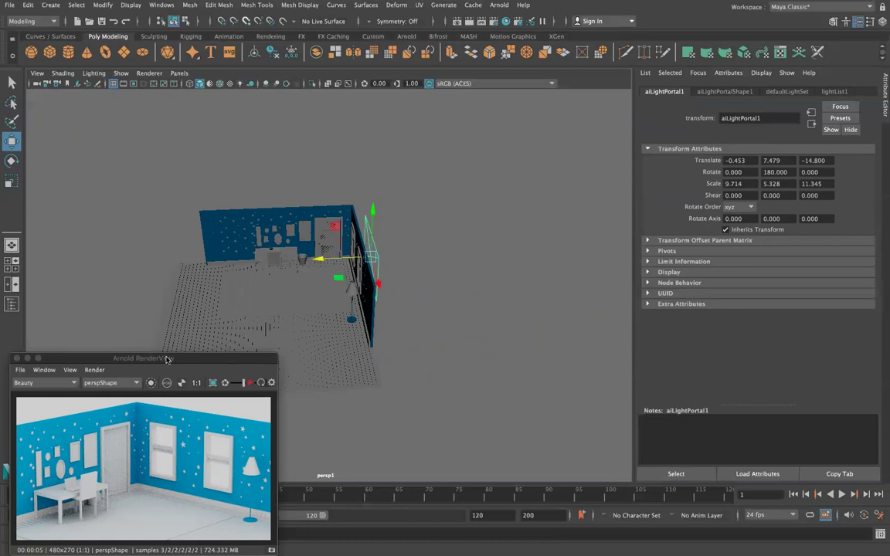
pyautogui.moveTo(169, 357); pyautogui.dragTo(223, 276)
pyautogui.click(498, 5)
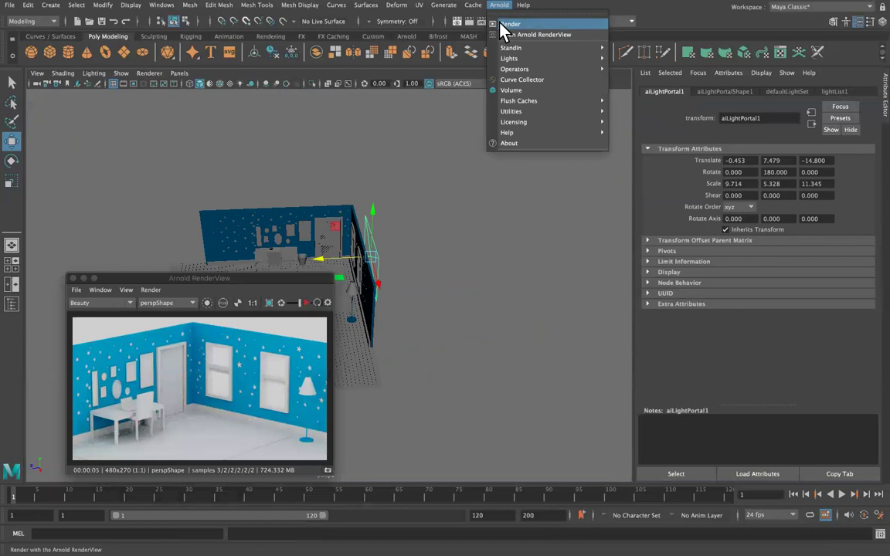
# Render the scene with the new portal and review the skydome light's shape attributes.
pyautogui.click(508, 22)
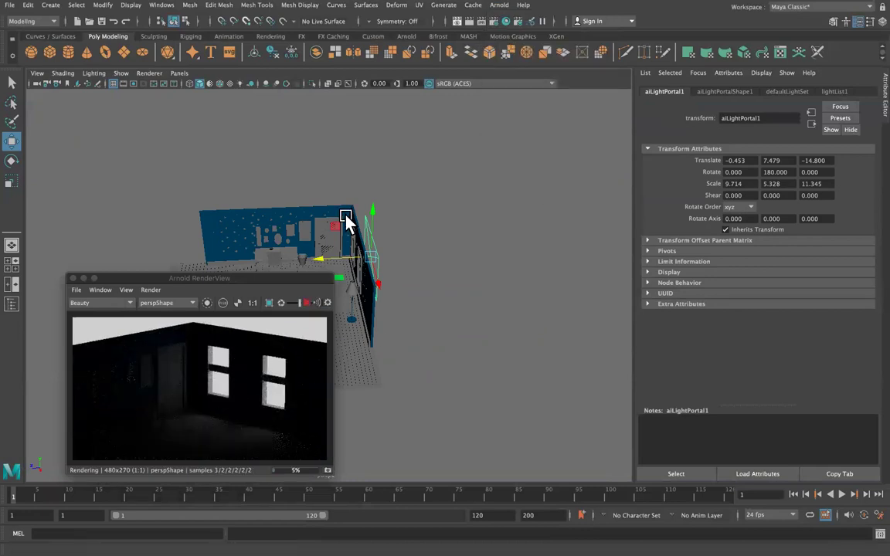
pyautogui.click(407, 178)
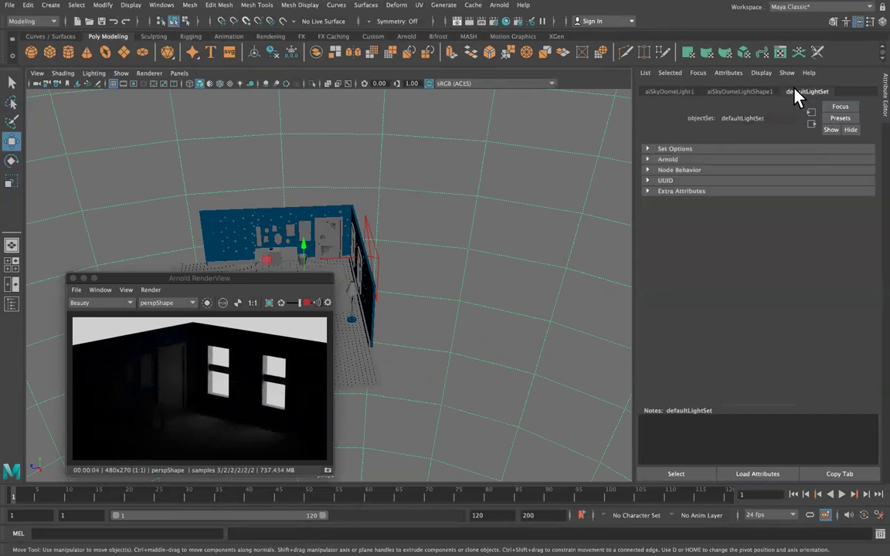
pyautogui.click(740, 91)
pyautogui.scroll(-5, 749, 320)
pyautogui.scroll(-2, 749, 320)
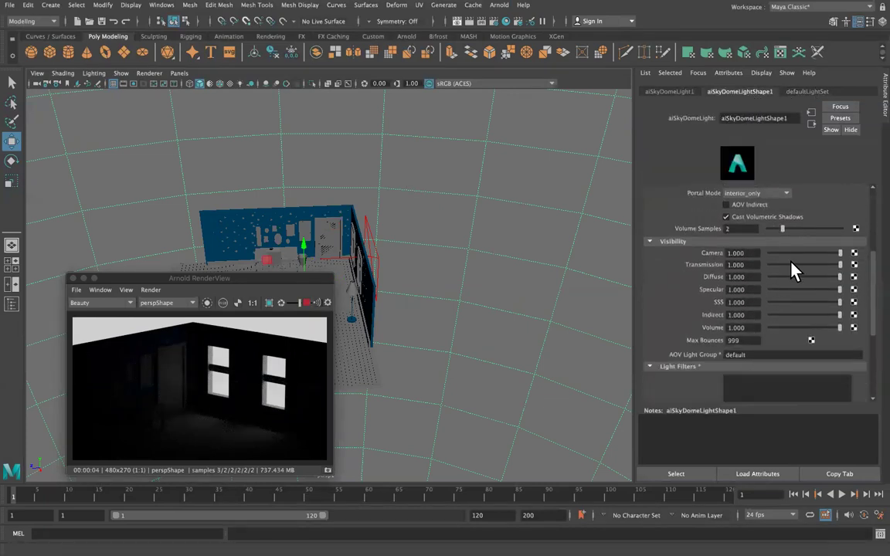
pyautogui.moveTo(802, 254); pyautogui.dragTo(689, 262)
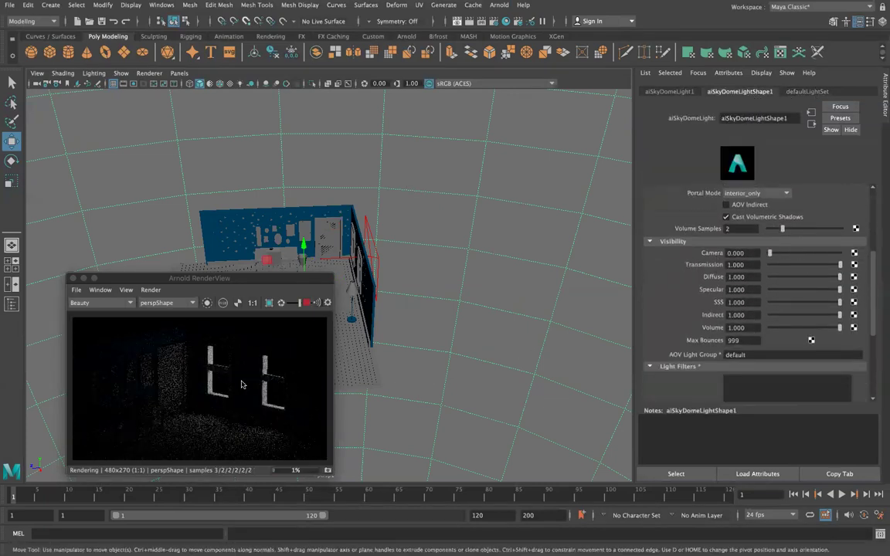
# Select aiLightPortal1 and browse its transform, shape, defaultLightSet and lightList1 tabs.
pyautogui.click(376, 258)
pyautogui.click(782, 93)
pyautogui.click(666, 92)
pyautogui.click(724, 92)
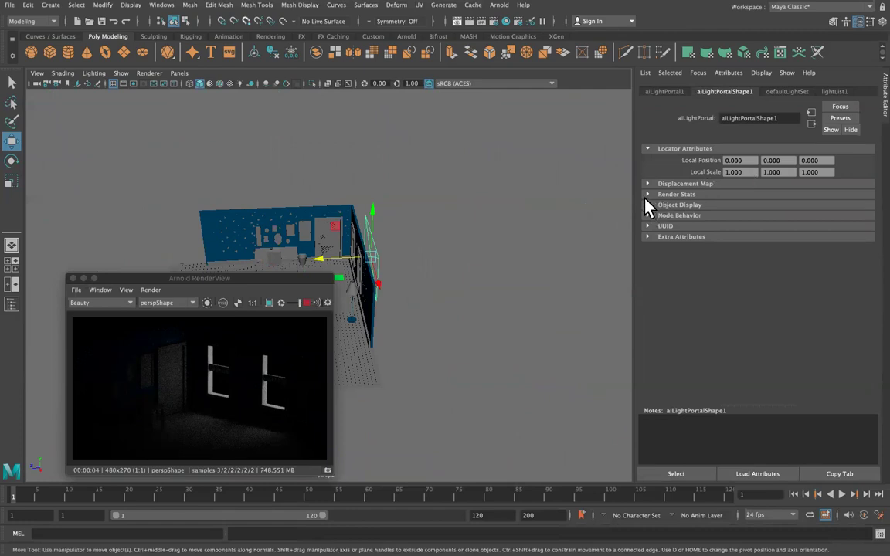
pyautogui.click(825, 92)
pyautogui.click(790, 92)
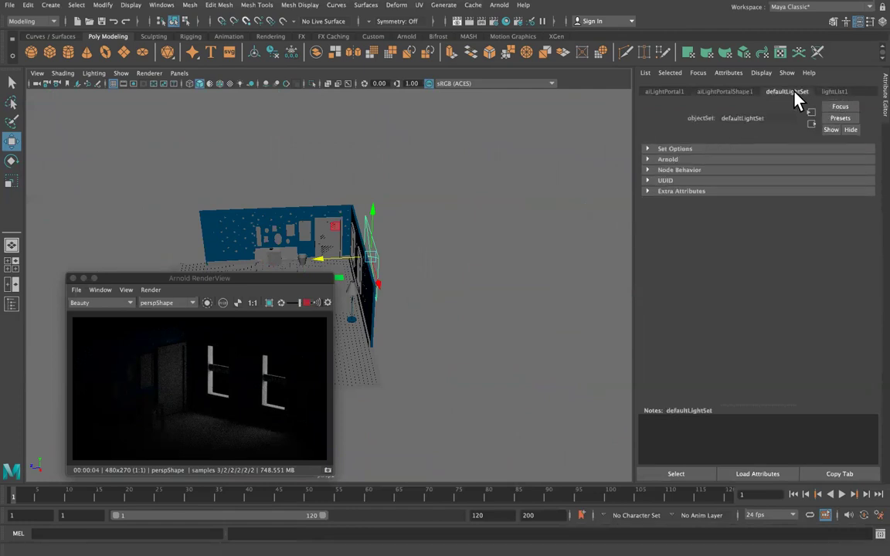
pyautogui.click(742, 92)
pyautogui.click(669, 93)
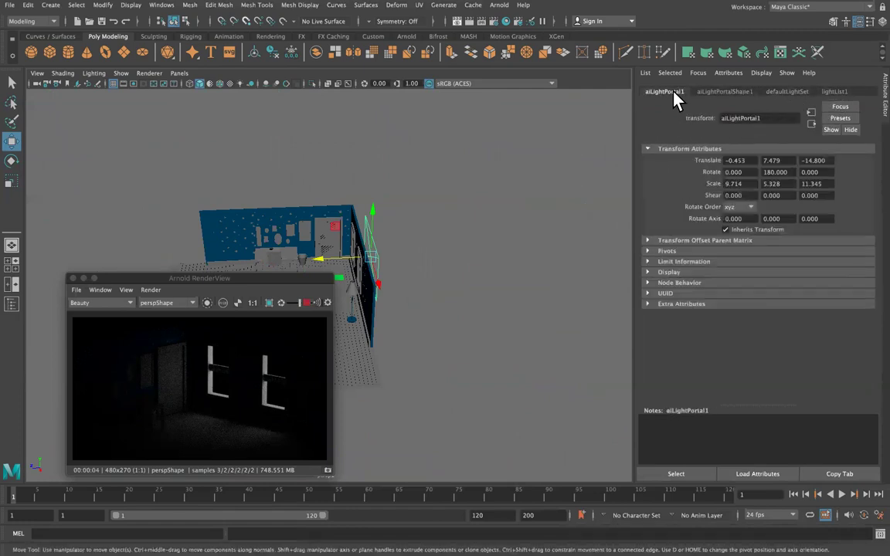
# Expand the portal shape's Render Stats and displacement sections, then view lightList1.
pyautogui.keyDown('alt'); pyautogui.moveTo(398, 261); pyautogui.dragTo(417, 267); pyautogui.keyUp('alt')
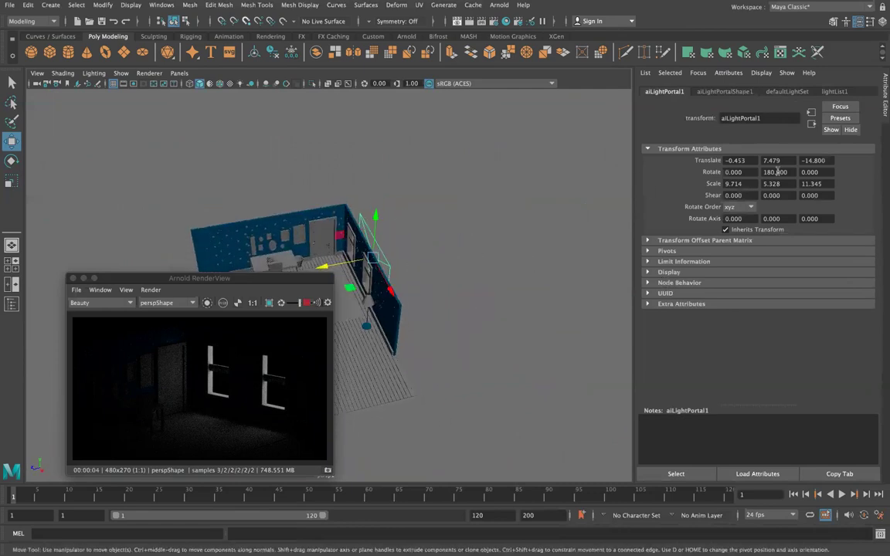
pyautogui.click(724, 92)
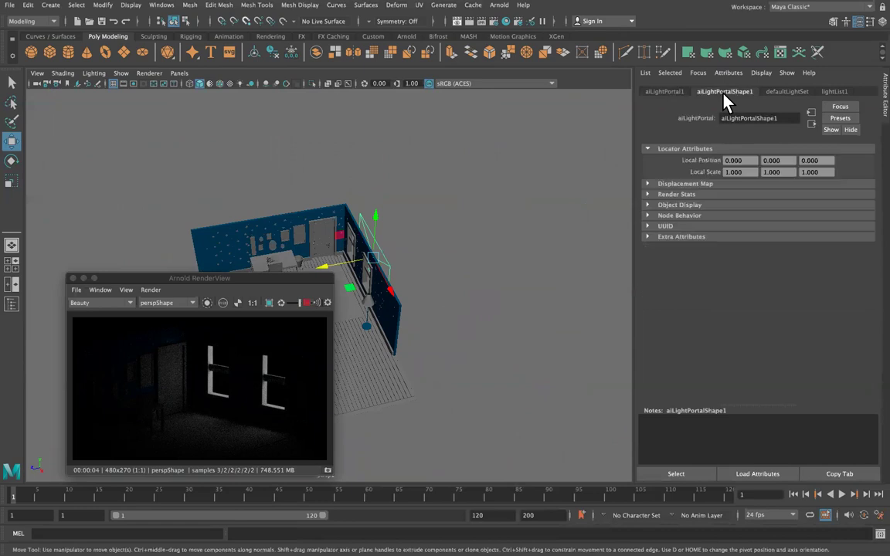
pyautogui.click(647, 195)
pyautogui.click(648, 184)
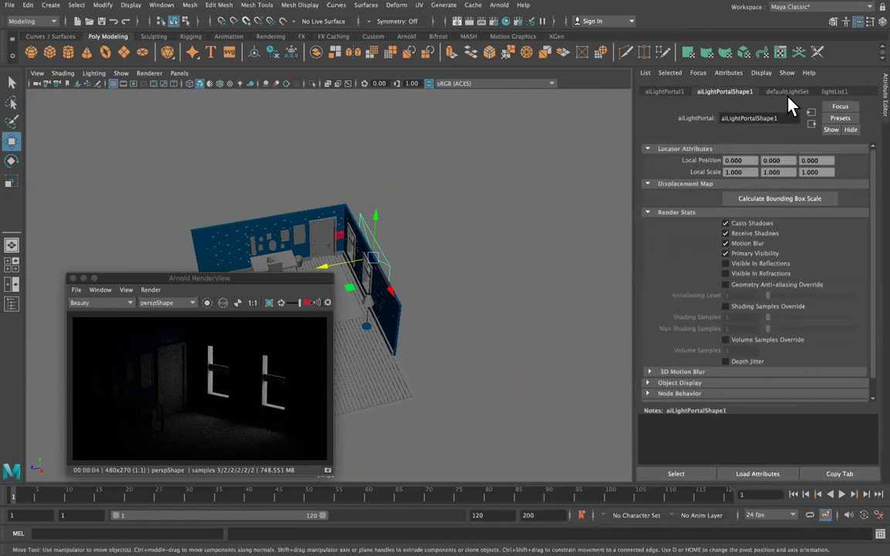
pyautogui.click(832, 92)
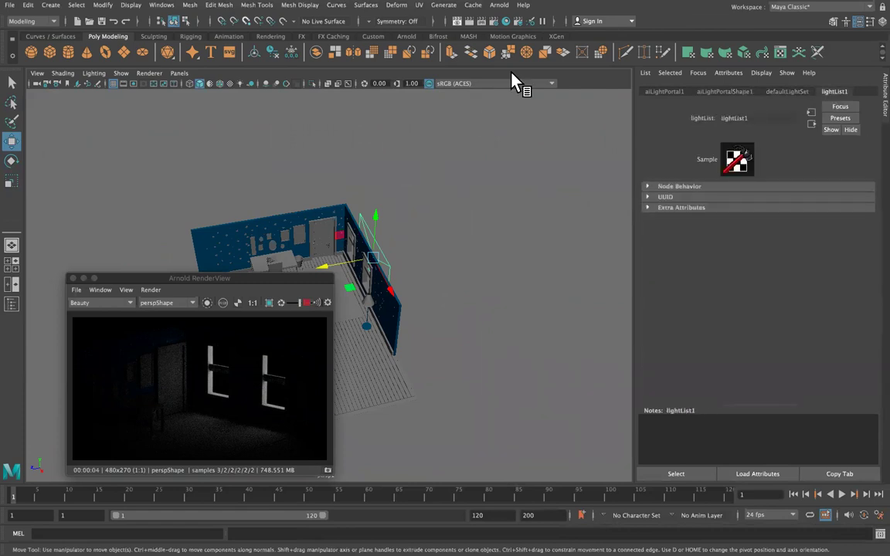
pyautogui.click(498, 4)
# In the Arnold Light Manager, set the skydome intensity to 2.6866 and exposure to 2.0149.
pyautogui.moveTo(526, 61)
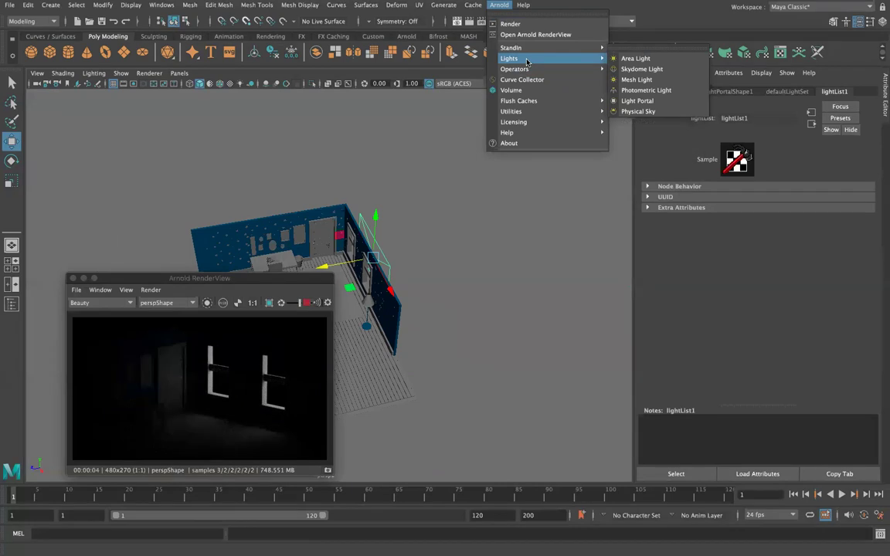
pyautogui.moveTo(564, 112)
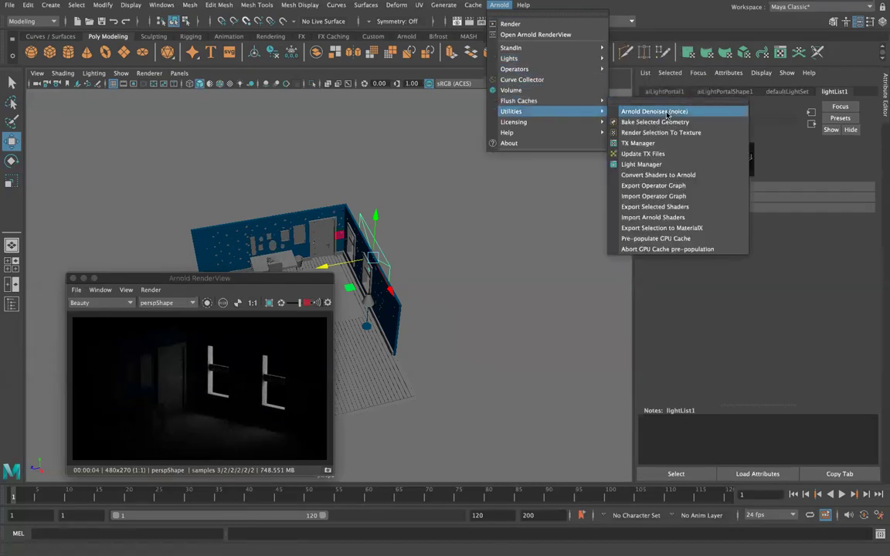
pyautogui.click(661, 163)
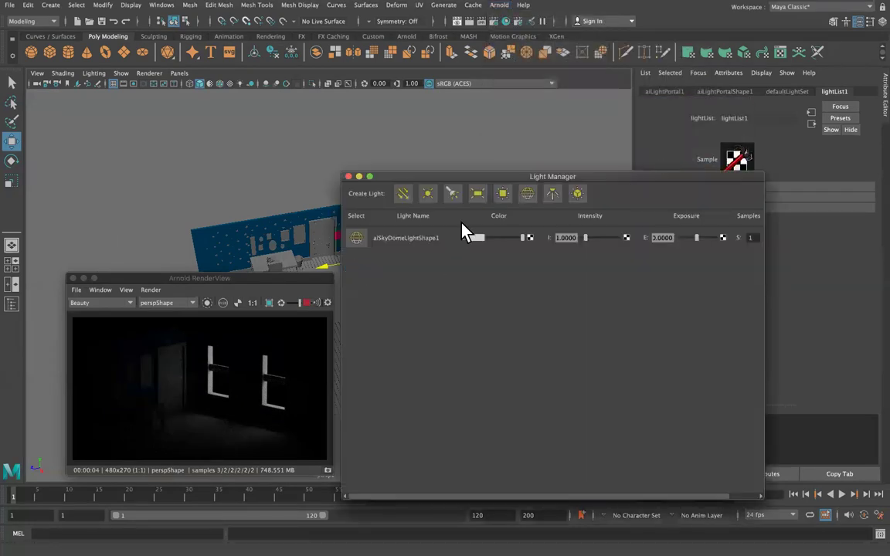
pyautogui.moveTo(585, 238); pyautogui.dragTo(596, 240)
pyautogui.moveTo(692, 239); pyautogui.dragTo(700, 238)
pyautogui.moveTo(591, 237); pyautogui.dragTo(593, 237)
pyautogui.moveTo(514, 176); pyautogui.dragTo(620, 73)
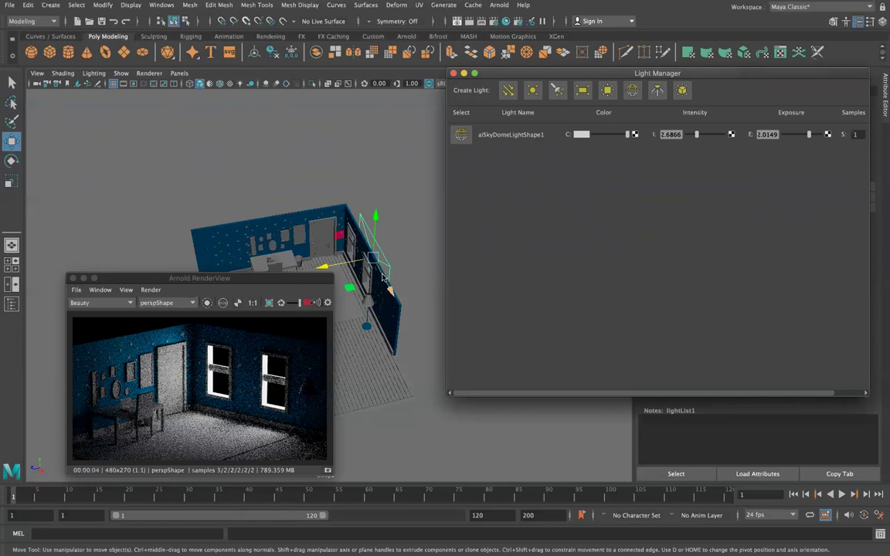
# Move the area light up and left along the wall, undoing the last move.
pyautogui.moveTo(373, 281); pyautogui.dragTo(368, 219)
pyautogui.press('e')
pyautogui.press('w')
pyautogui.moveTo(312, 218); pyautogui.dragTo(257, 227)
pyautogui.press('e')
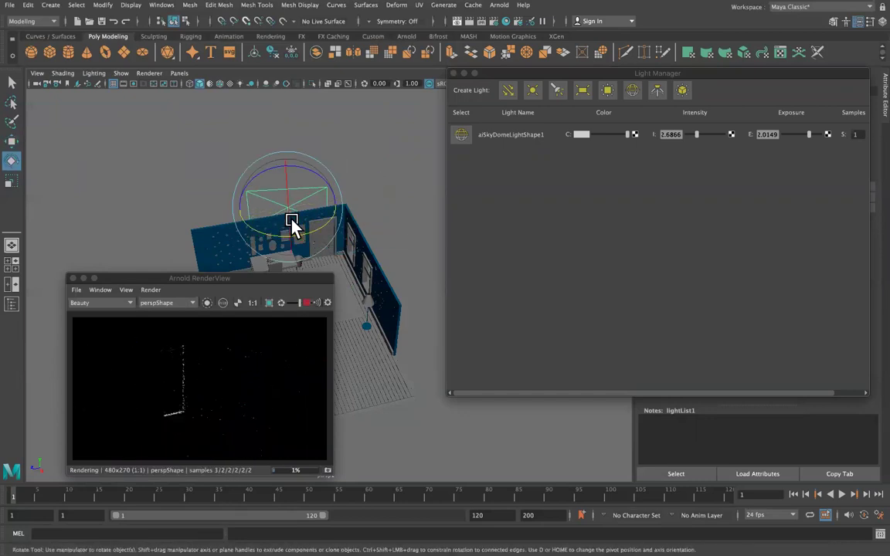
pyautogui.hotkey('ctrl', 'z')
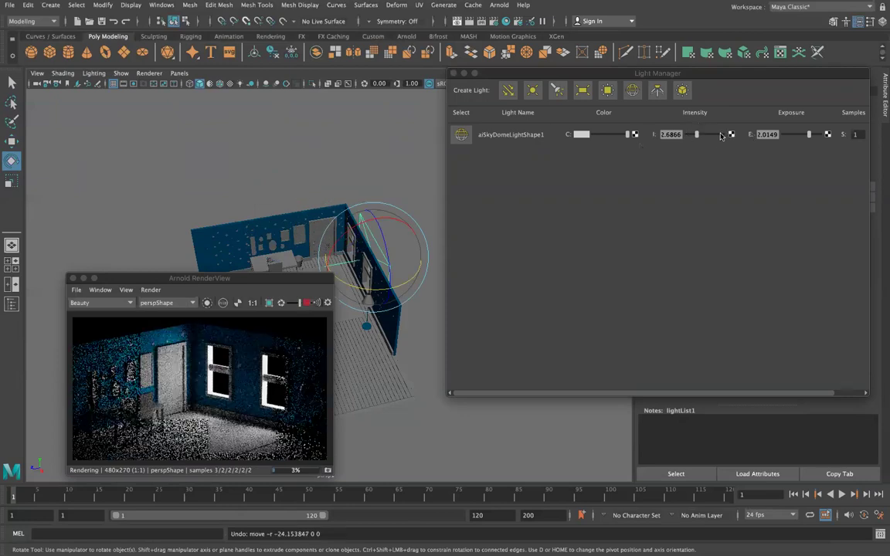
# Raise the skydome exposure to 3.5224 and select the door_all group.
pyautogui.click(807, 137)
pyautogui.moveTo(806, 143); pyautogui.dragTo(802, 143)
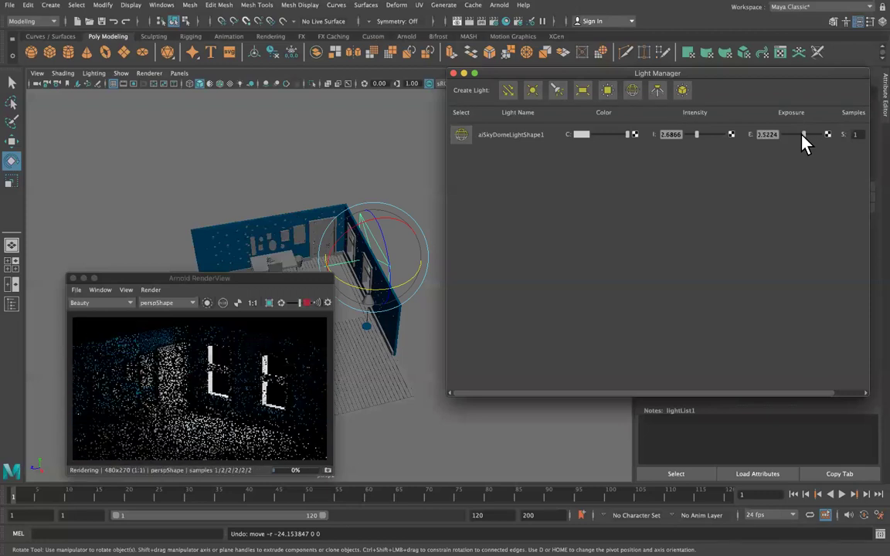
pyautogui.click(319, 232)
pyautogui.press('Up')
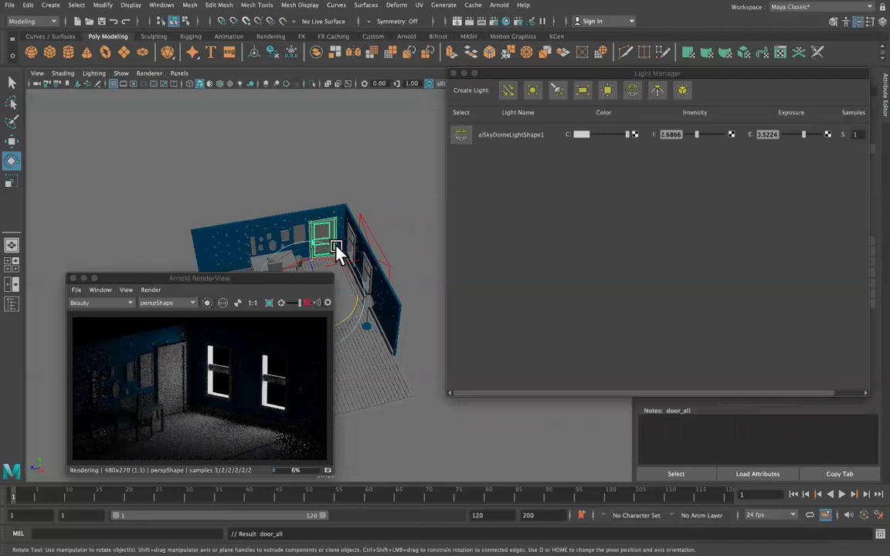
# Pick-walk from door_all down to the door panel and swing it slightly ajar.
pyautogui.press('Down')
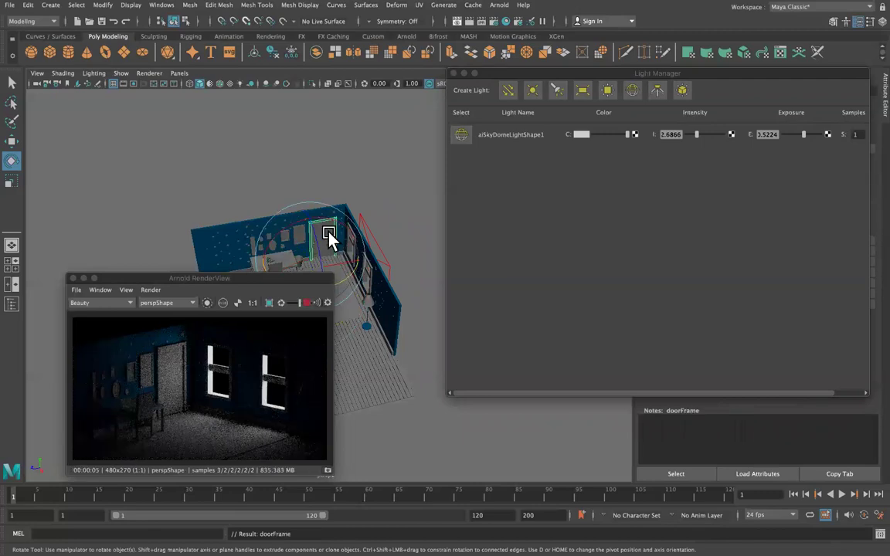
pyautogui.moveTo(329, 237); pyautogui.dragTo(347, 234)
pyautogui.keyDown('alt'); pyautogui.moveTo(323, 188); pyautogui.dragTo(129, 163); pyautogui.keyUp('alt')
pyautogui.scroll(3, 420, 298)
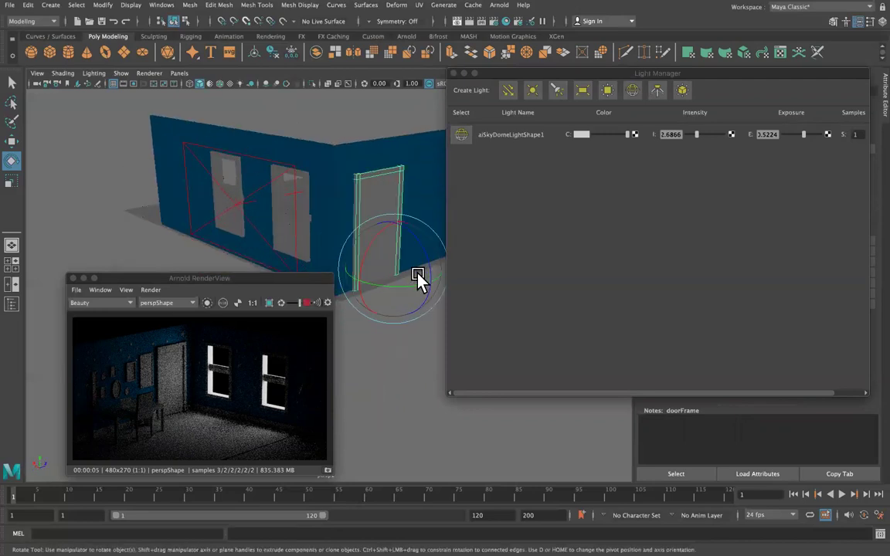
pyautogui.keyDown('alt'); pyautogui.moveTo(418, 279); pyautogui.dragTo(391, 185); pyautogui.keyUp('alt')
pyautogui.press('Up')
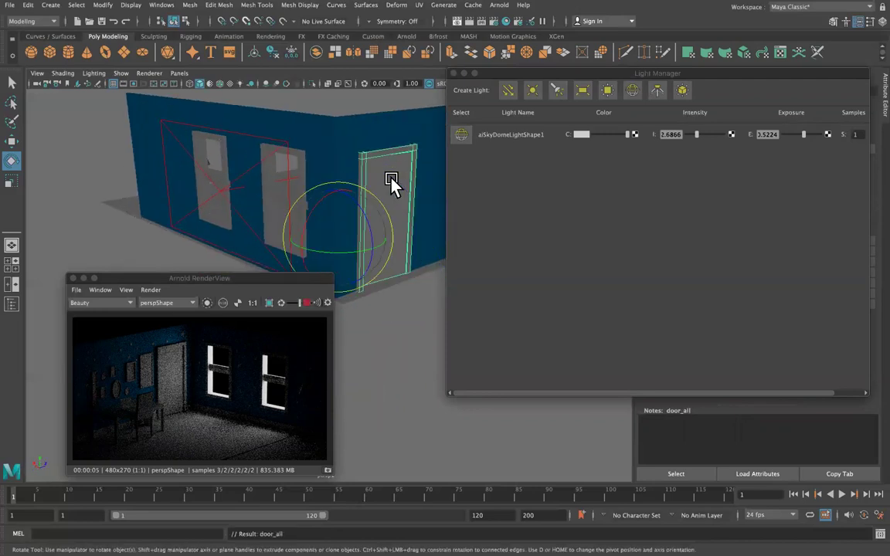
pyautogui.press('Down')
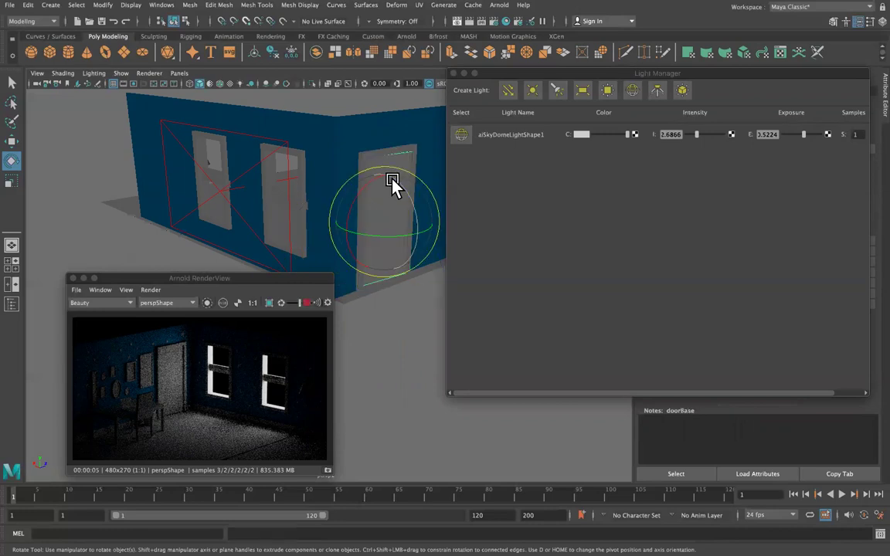
pyautogui.moveTo(391, 185); pyautogui.dragTo(298, 257)
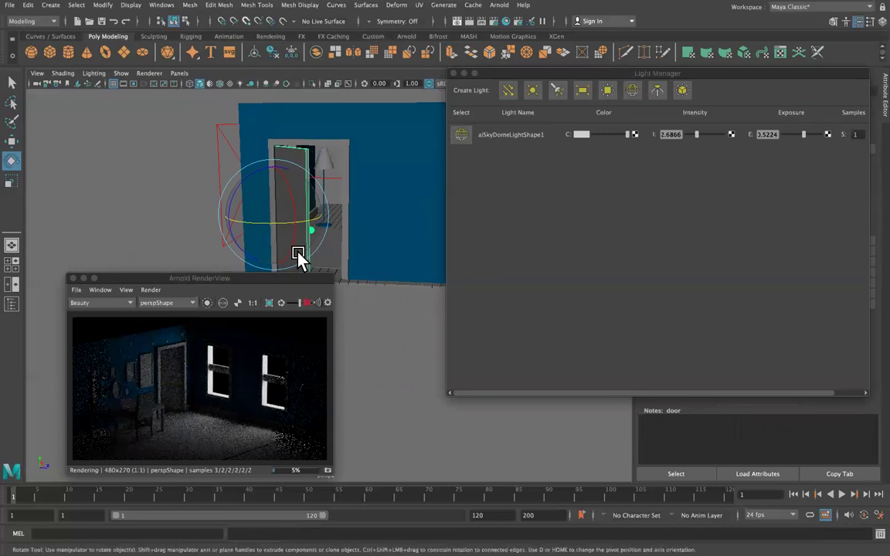
# Create a spot light and shrink the Light Manager to uncover the attributes.
pyautogui.click(50, 5)
pyautogui.moveTo(127, 64)
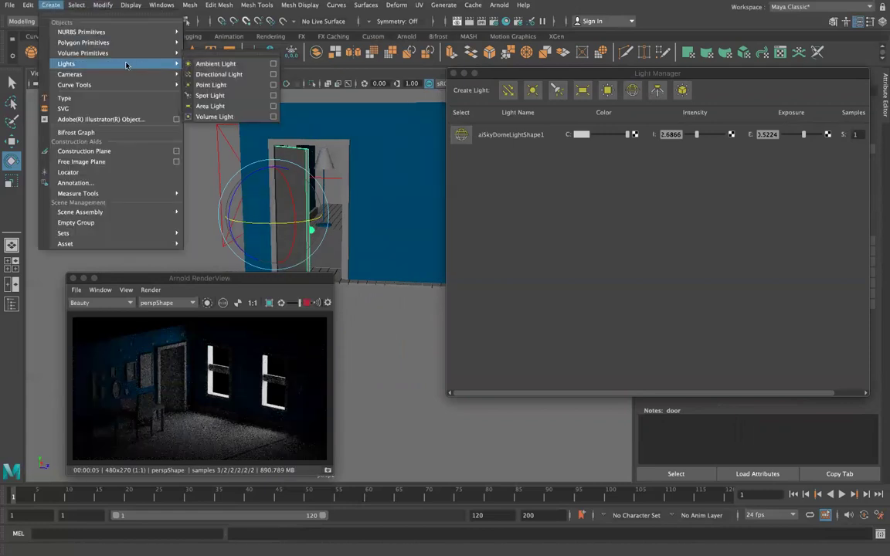
pyautogui.click(210, 95)
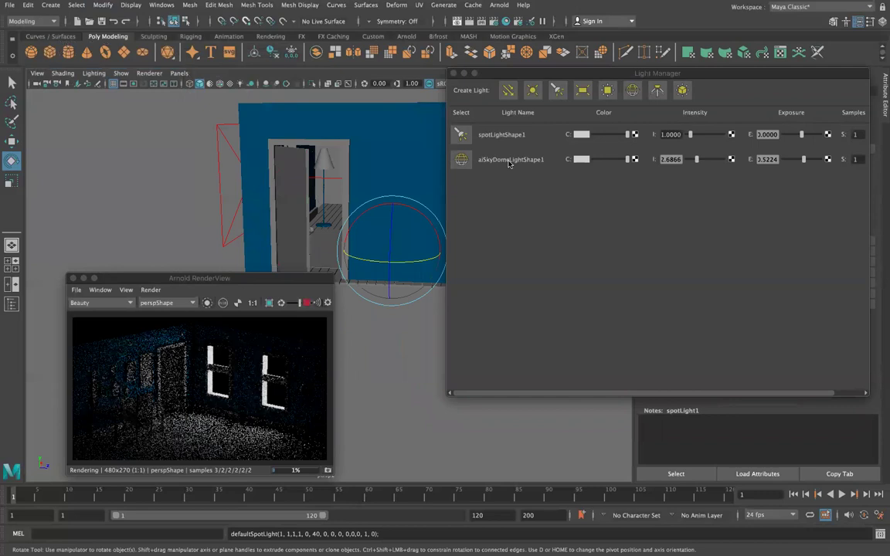
pyautogui.moveTo(765, 69); pyautogui.dragTo(754, 358)
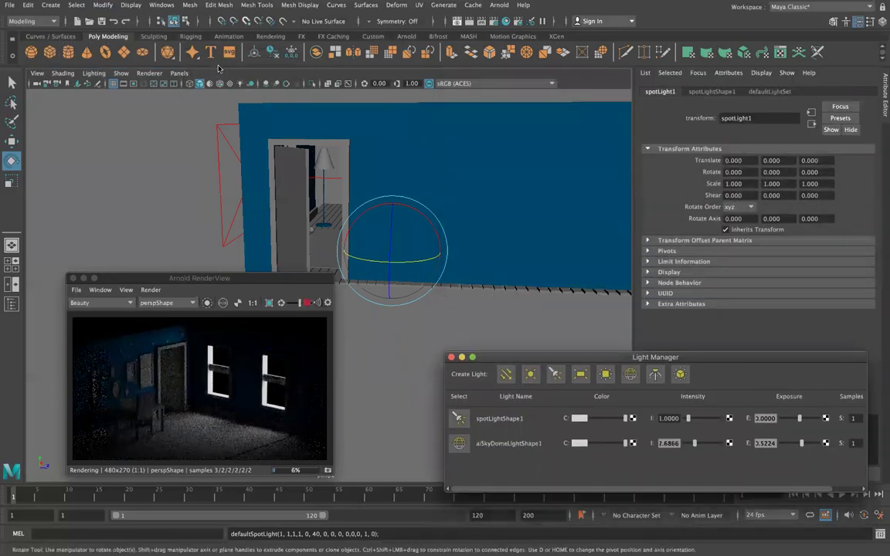
# Look through the spot light to aim it at the doorway, then reselect spotLight1.
pyautogui.click(184, 72)
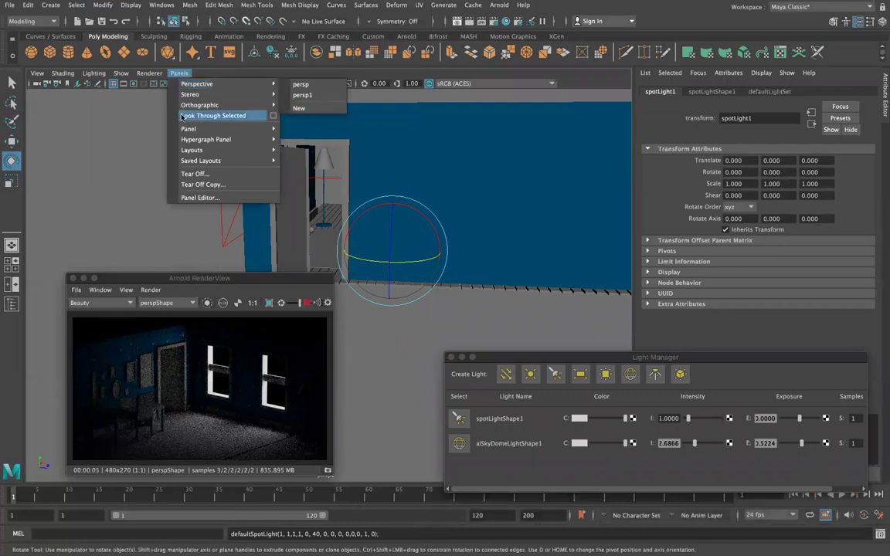
pyautogui.click(170, 105)
pyautogui.keyDown('alt'); pyautogui.moveTo(435, 188); pyautogui.dragTo(337, 258); pyautogui.keyUp('alt')
pyautogui.click(338, 259)
pyautogui.press('f')
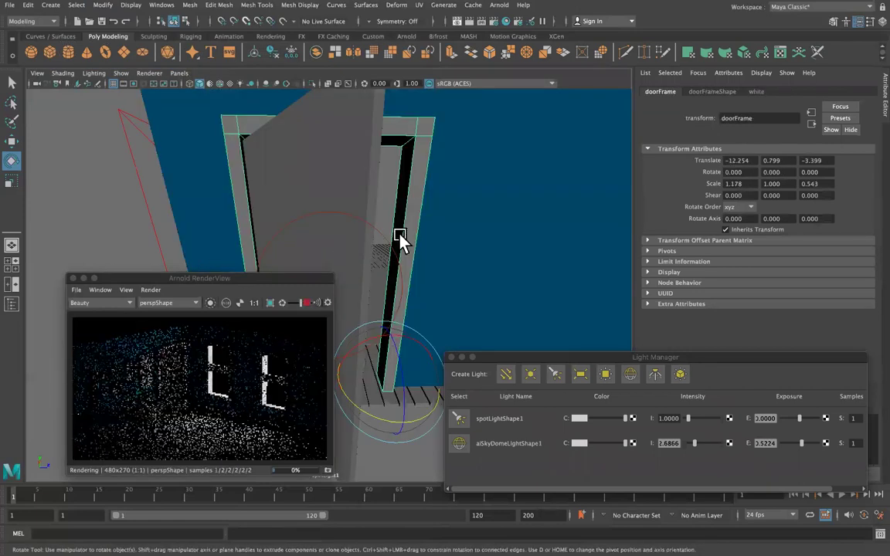
pyautogui.moveTo(386, 241)
pyautogui.keyDown('alt'); pyautogui.mouseDown()
pyautogui.moveTo(363, 248)
pyautogui.moveTo(375, 236)
pyautogui.moveTo(373, 254)
pyautogui.mouseUp(); pyautogui.keyUp('alt')
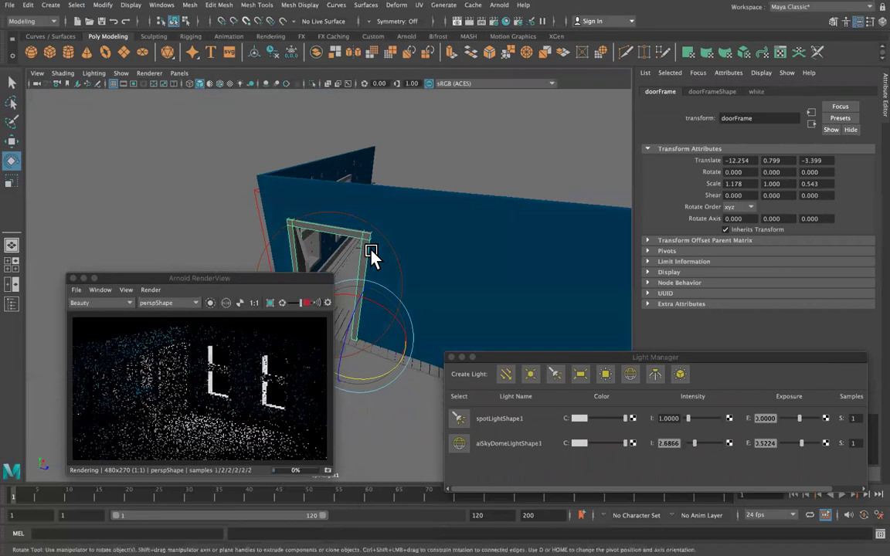
pyautogui.keyDown('alt'); pyautogui.moveTo(373, 254); pyautogui.dragTo(369, 230, button='right'); pyautogui.keyUp('alt')
pyautogui.moveTo(369, 230)
pyautogui.keyDown('alt'); pyautogui.mouseDown()
pyautogui.moveTo(369, 246)
pyautogui.moveTo(379, 247)
pyautogui.mouseUp(); pyautogui.keyUp('alt')
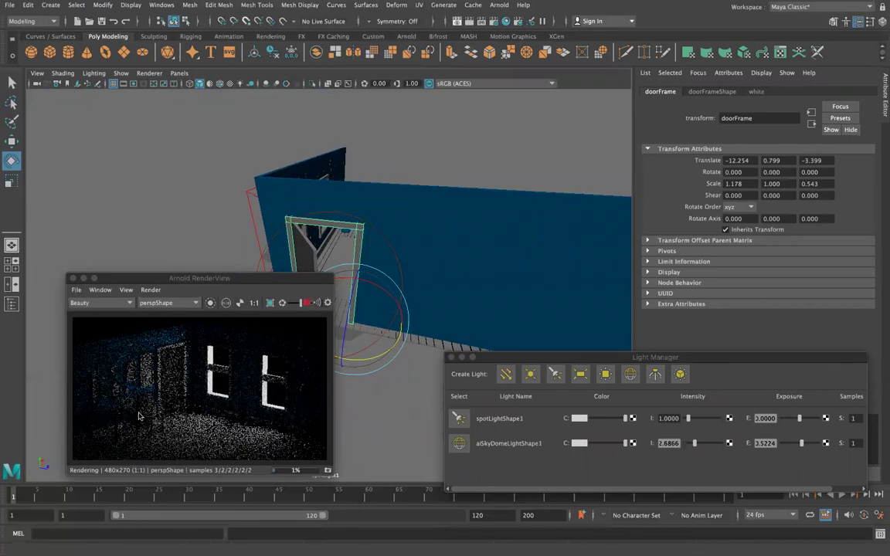
pyautogui.click(358, 229)
# Set the spot light's Arnold exposure to 16, nudge its rotation, then lower the exposure.
pyautogui.click(722, 91)
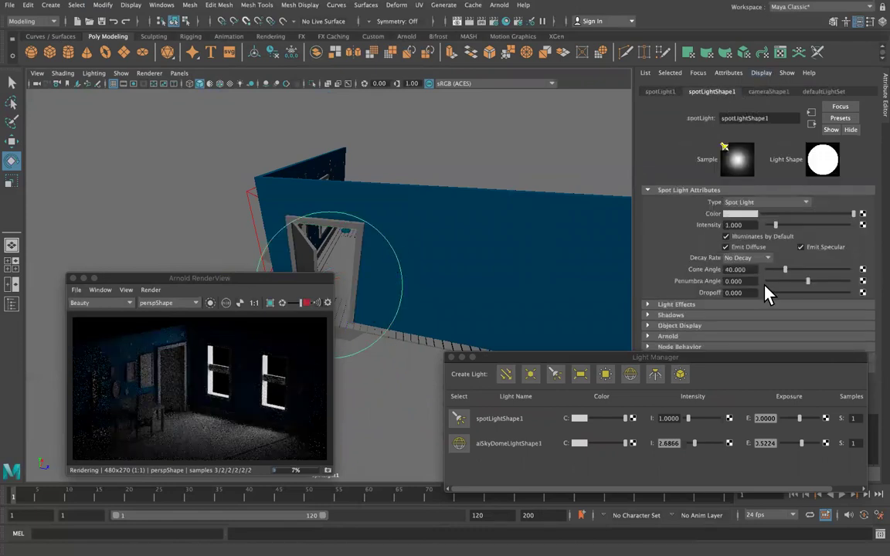
pyautogui.click(653, 337)
pyautogui.scroll(-5, 730, 224)
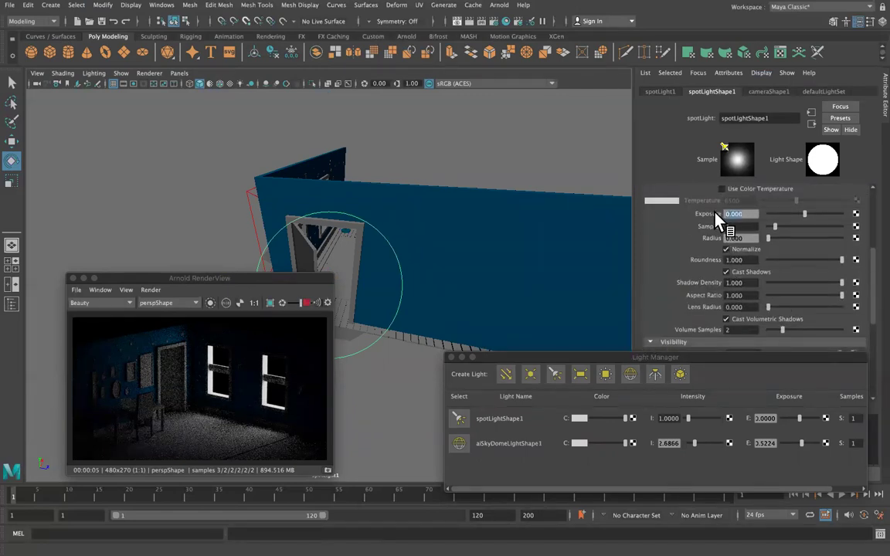
pyautogui.write('16')
pyautogui.press('Return')
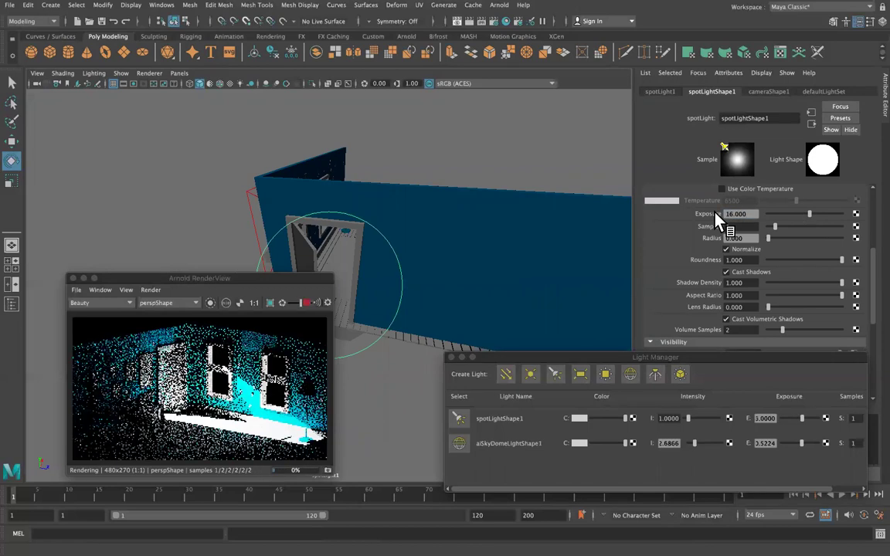
pyautogui.moveTo(462, 250); pyautogui.dragTo(470, 249)
pyautogui.moveTo(809, 214); pyautogui.dragTo(804, 214)
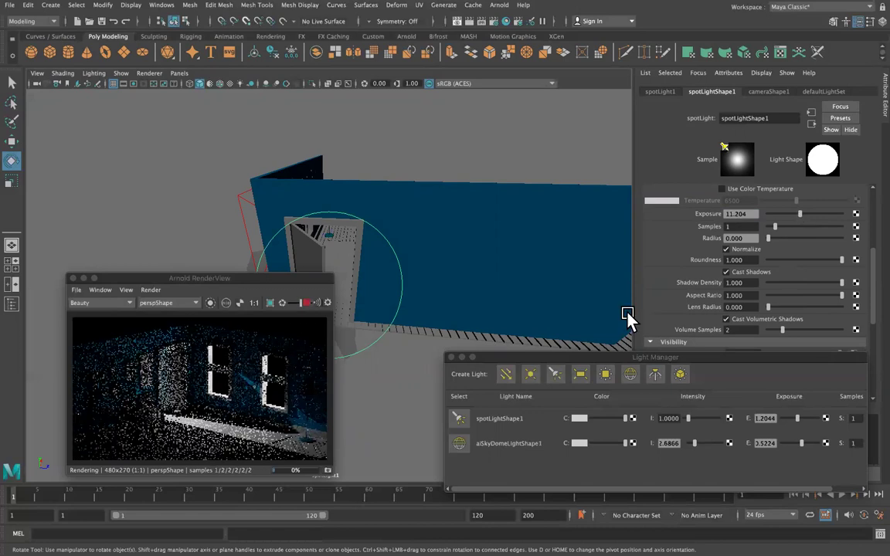
pyautogui.keyDown('alt'); pyautogui.moveTo(378, 268); pyautogui.dragTo(355, 309); pyautogui.keyUp('alt')
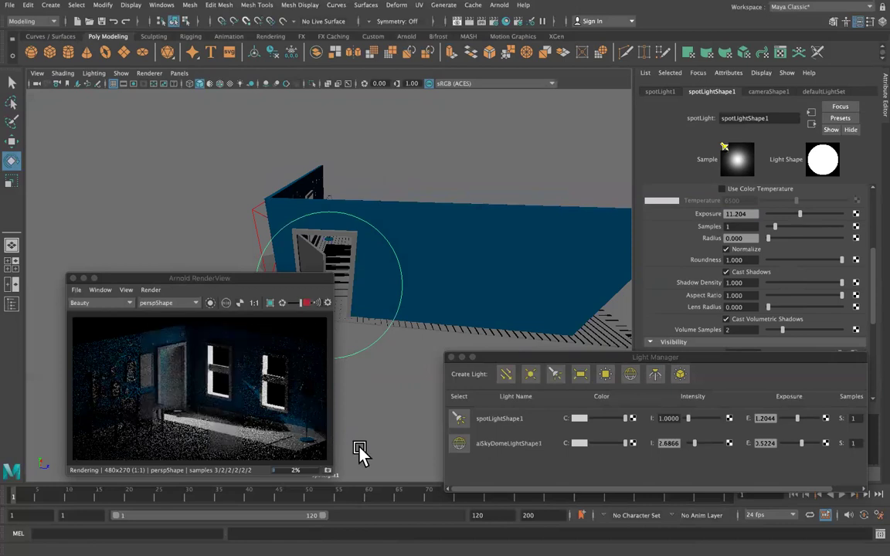
# Set the spot light radius to 10, then reduce it to 5.
pyautogui.write('10')
pyautogui.press('Return')
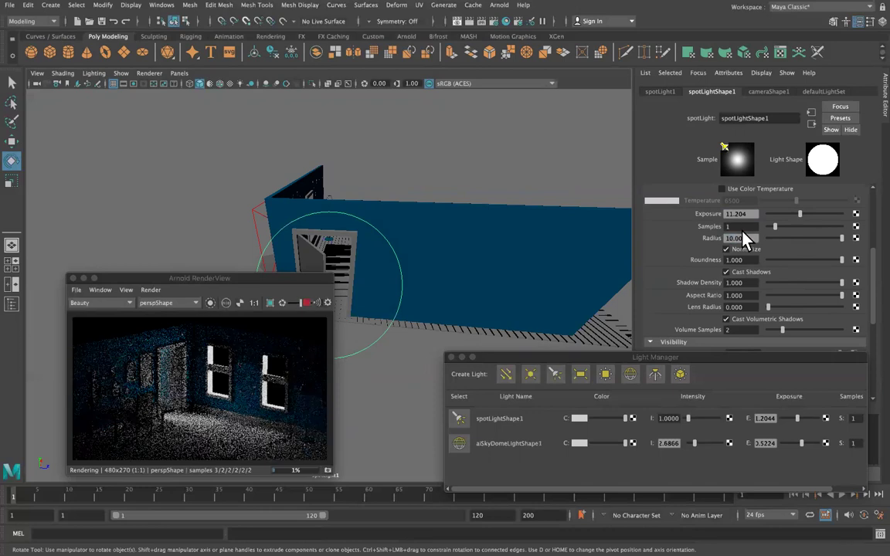
pyautogui.click(752, 235)
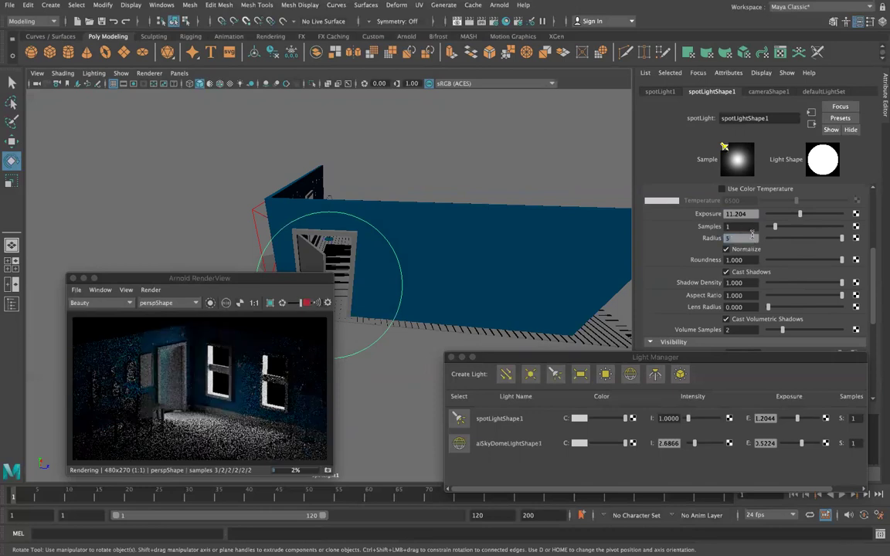
pyautogui.write('5')
pyautogui.press('Return')
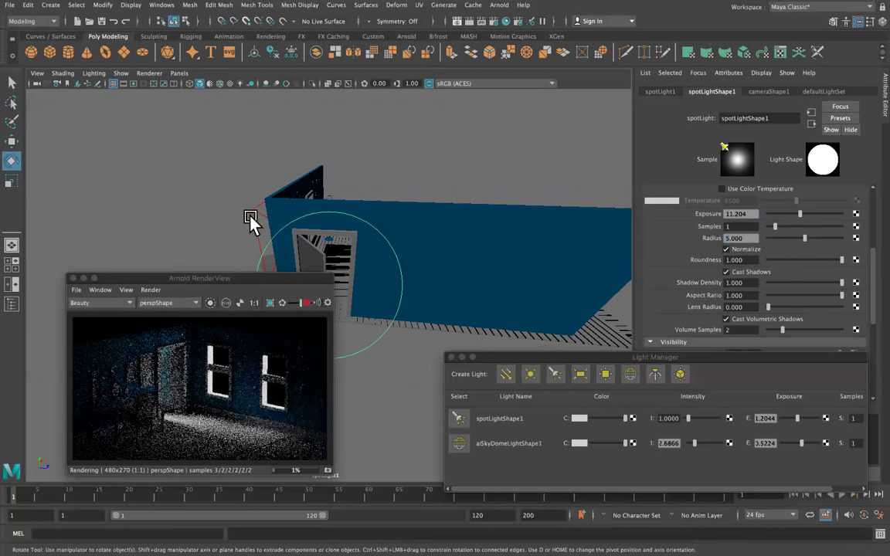
pyautogui.click(250, 218)
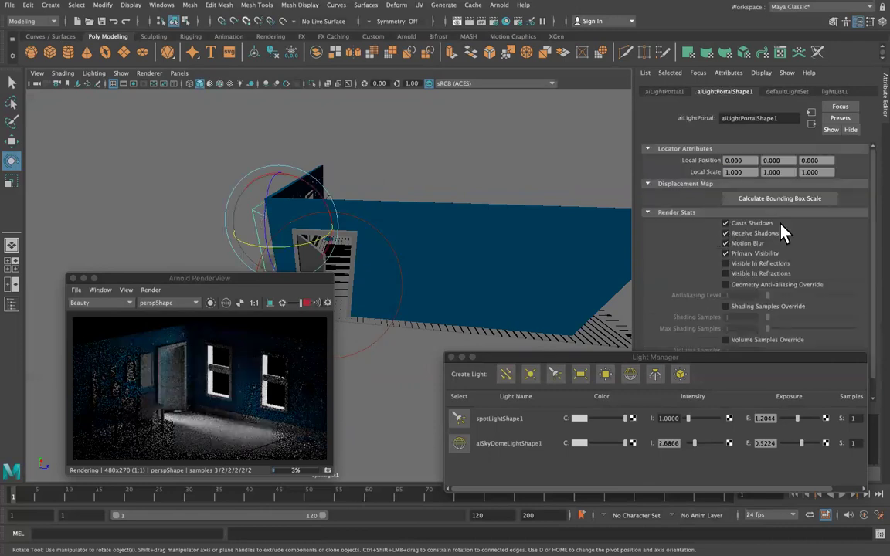
# Try the skydome colour swatch, decline the colour picker prompt, and close the Light Manager.
pyautogui.scroll(-2, 723, 232)
pyautogui.scroll(2, 711, 244)
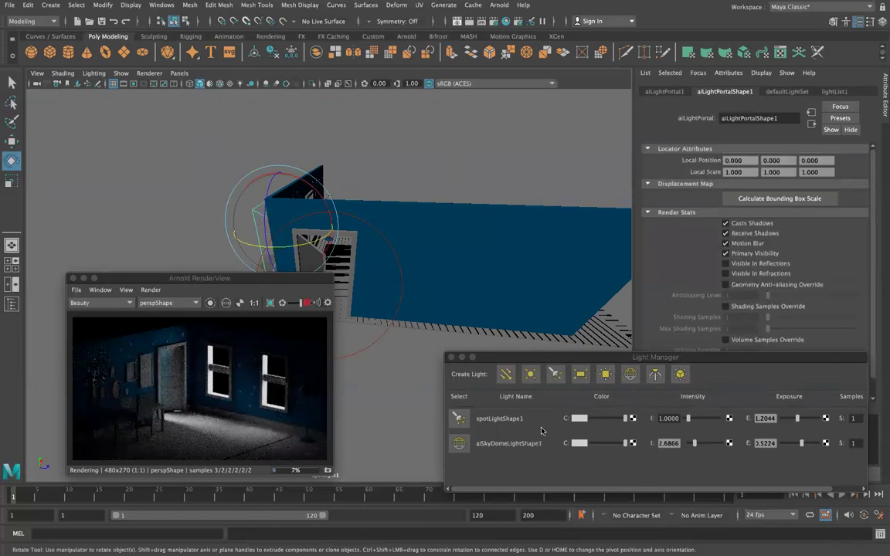
pyautogui.click(580, 443)
pyautogui.click(439, 289)
pyautogui.click(482, 289)
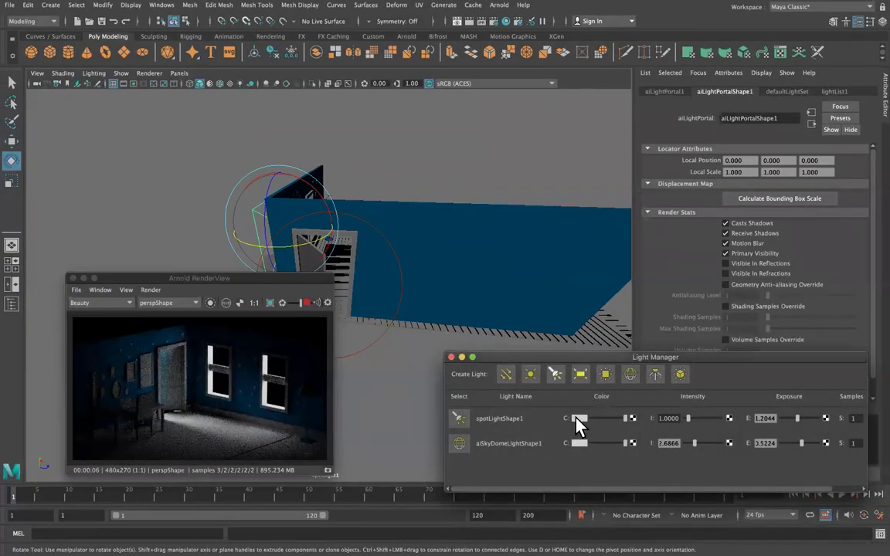
pyautogui.click(451, 357)
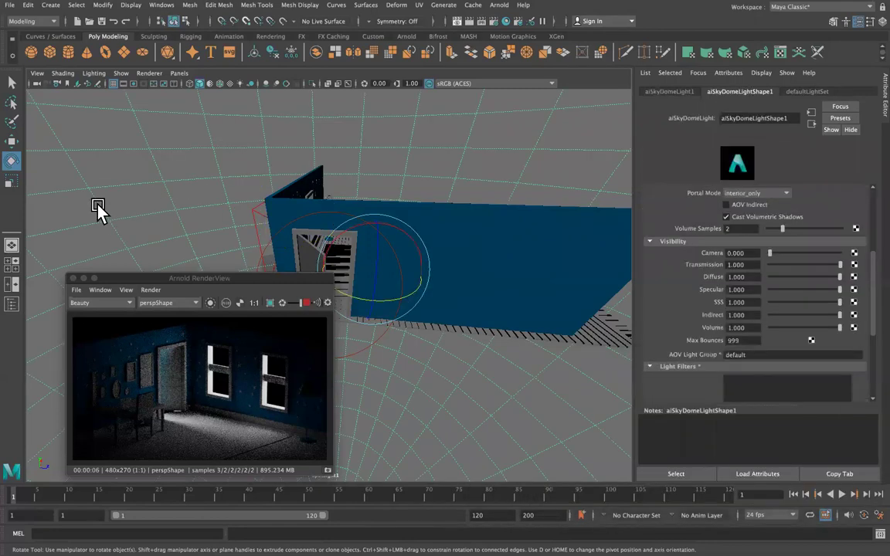
# Create a new Arnold light portal, aiLightPortal2, and scale it up to about 9.94.
pyautogui.click(499, 4)
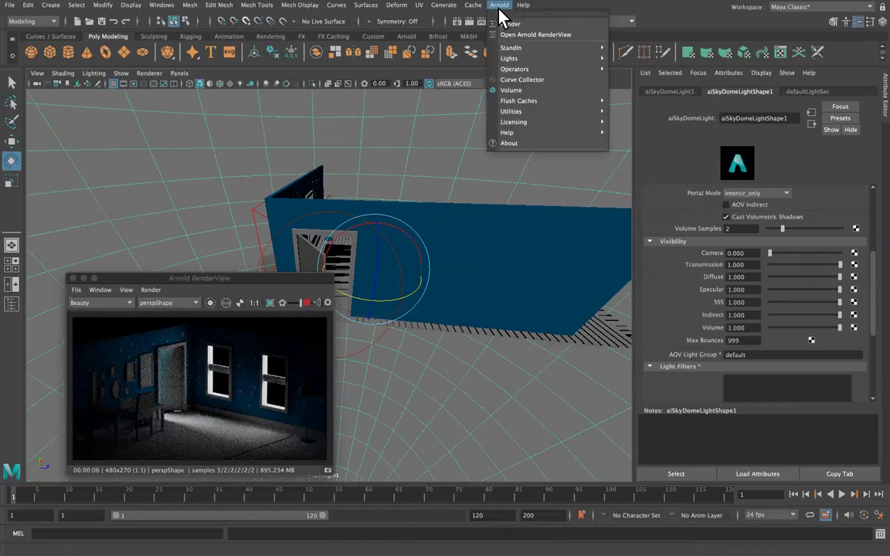
pyautogui.moveTo(530, 68)
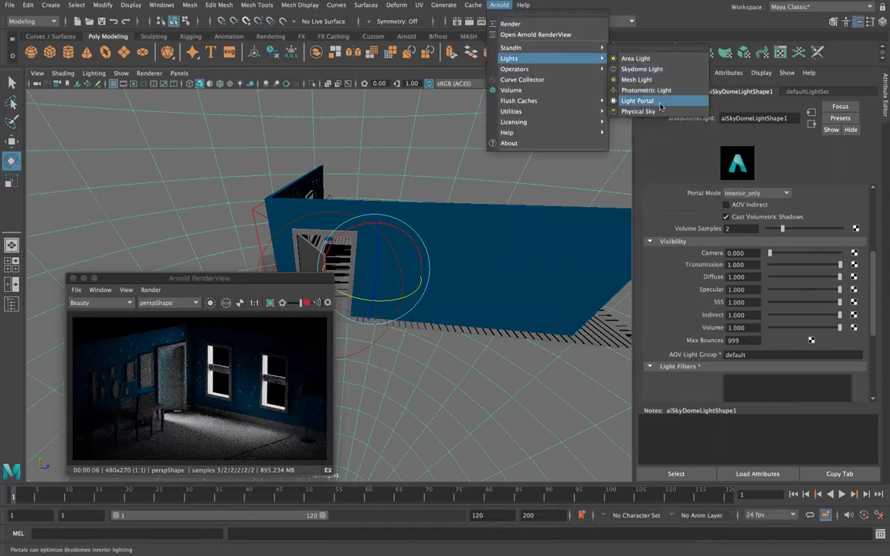
pyautogui.click(638, 101)
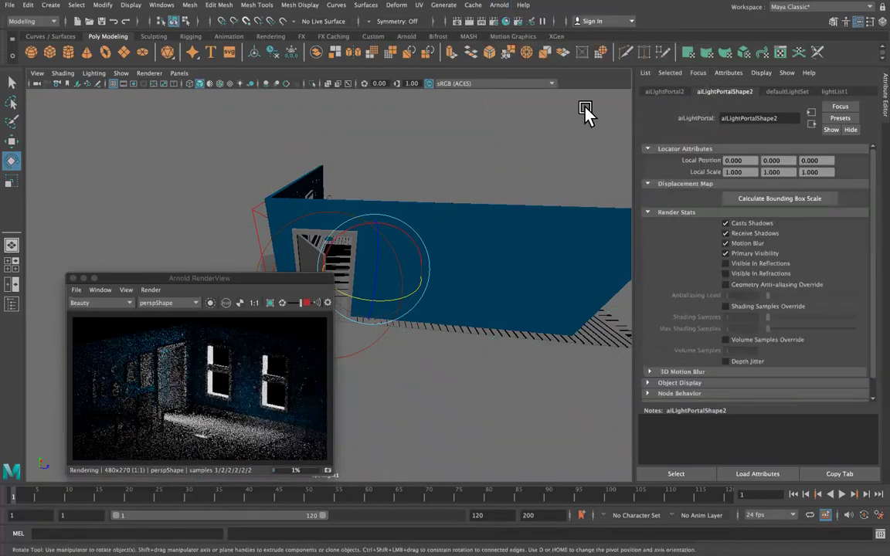
pyautogui.press('w')
pyautogui.press('r')
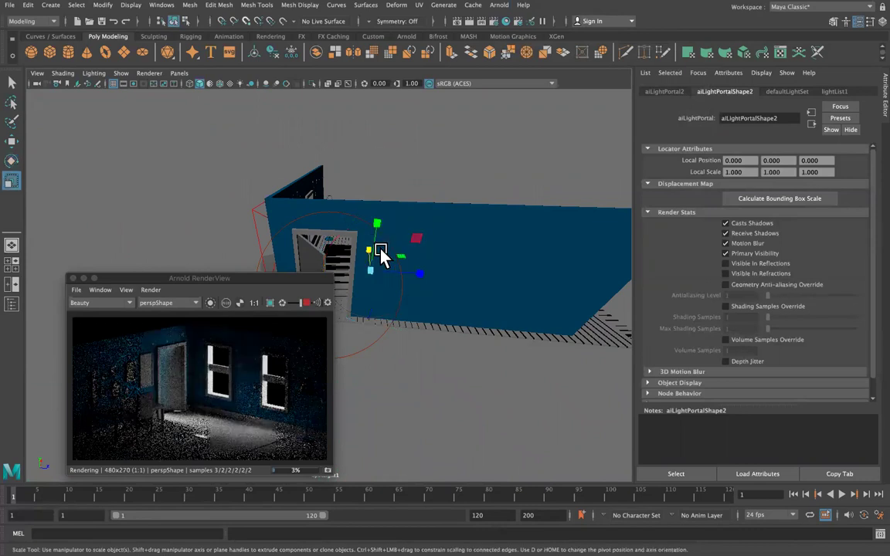
pyautogui.moveTo(398, 269); pyautogui.dragTo(458, 259)
pyautogui.press('w')
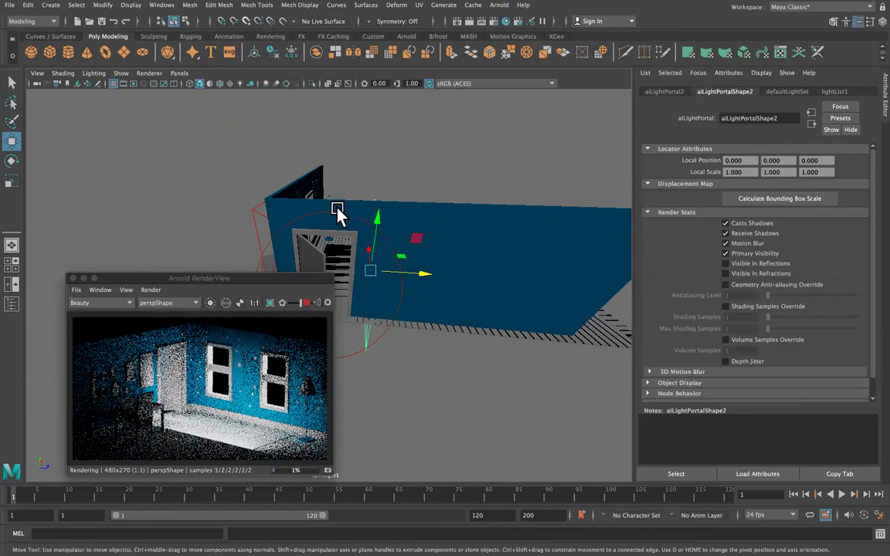
# Orbit to a side view of the room and reselect the new light portal.
pyautogui.click(338, 211)
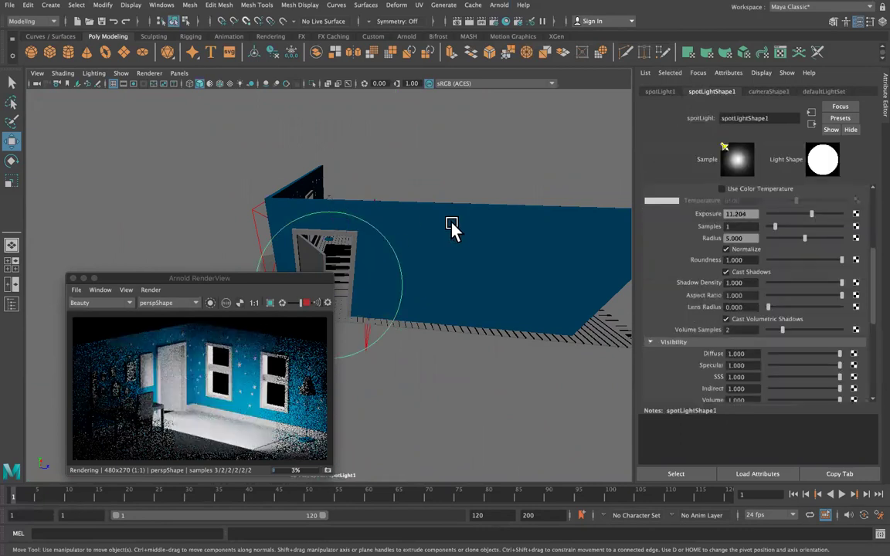
pyautogui.keyDown('alt'); pyautogui.moveTo(419, 248); pyautogui.dragTo(325, 287); pyautogui.keyUp('alt')
pyautogui.click(387, 242)
pyautogui.click(431, 263)
# Move aiLightPortal2 to the left wall opening and rotate it to -93.878° on Y.
pyautogui.moveTo(431, 318); pyautogui.dragTo(193, 351)
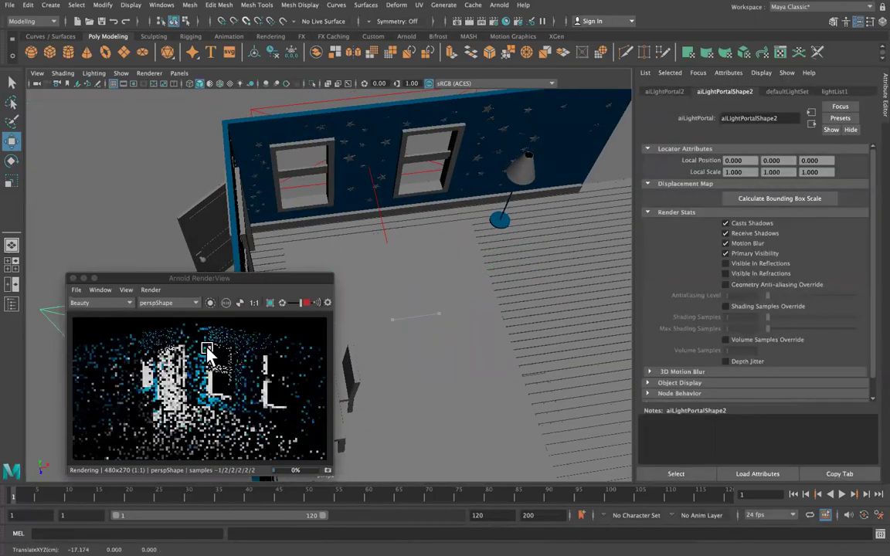
pyautogui.moveTo(291, 283); pyautogui.dragTo(570, 292)
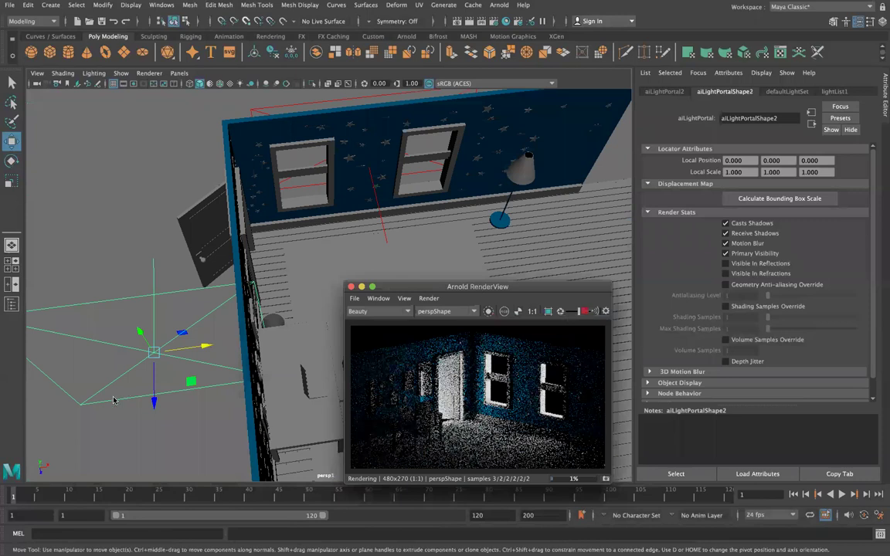
pyautogui.moveTo(154, 399); pyautogui.dragTo(159, 230)
pyautogui.press('e')
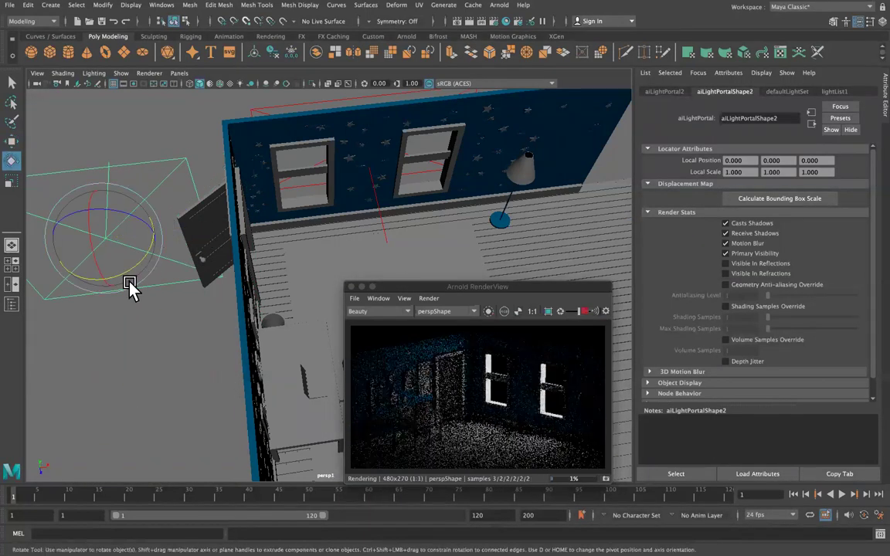
pyautogui.moveTo(129, 284); pyautogui.dragTo(176, 210)
pyautogui.moveTo(170, 197); pyautogui.dragTo(12, 274)
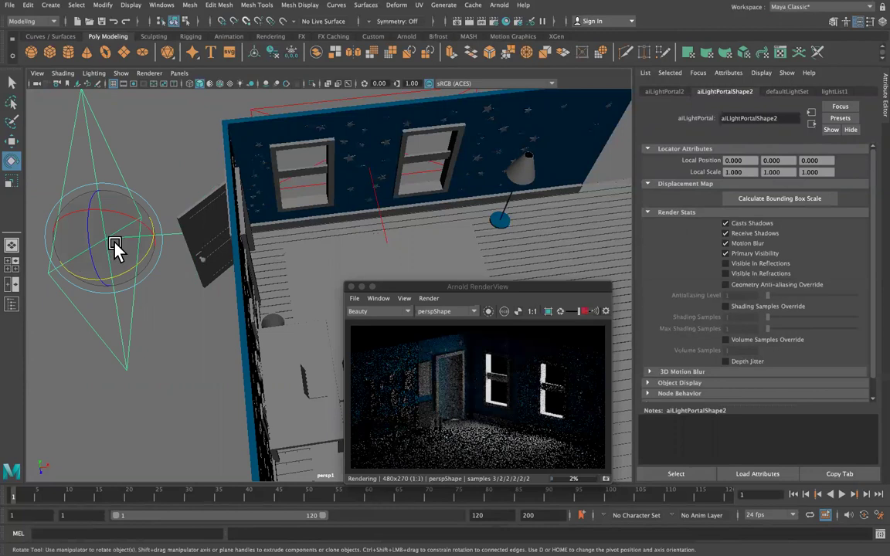
pyautogui.press('w')
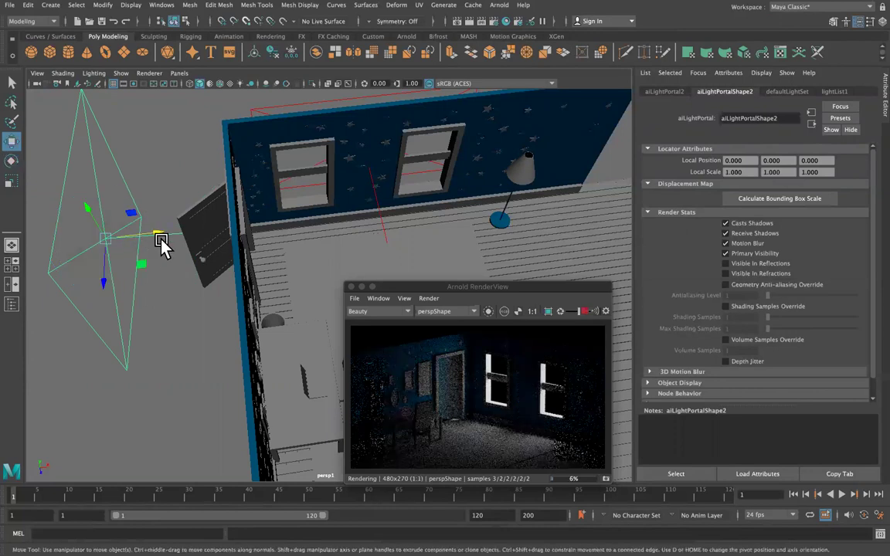
pyautogui.moveTo(187, 236); pyautogui.dragTo(210, 237)
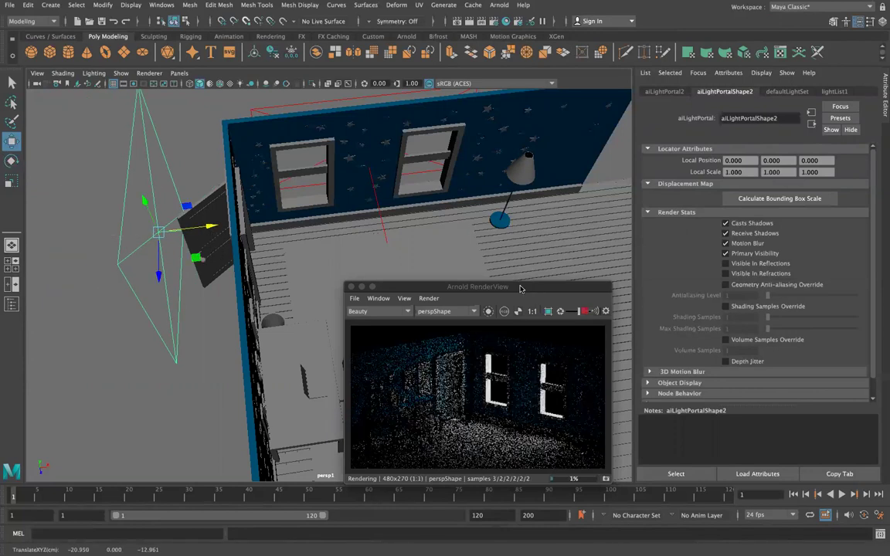
pyautogui.moveTo(522, 286); pyautogui.dragTo(414, 298)
pyautogui.moveTo(349, 300); pyautogui.dragTo(286, 316)
pyautogui.click(664, 91)
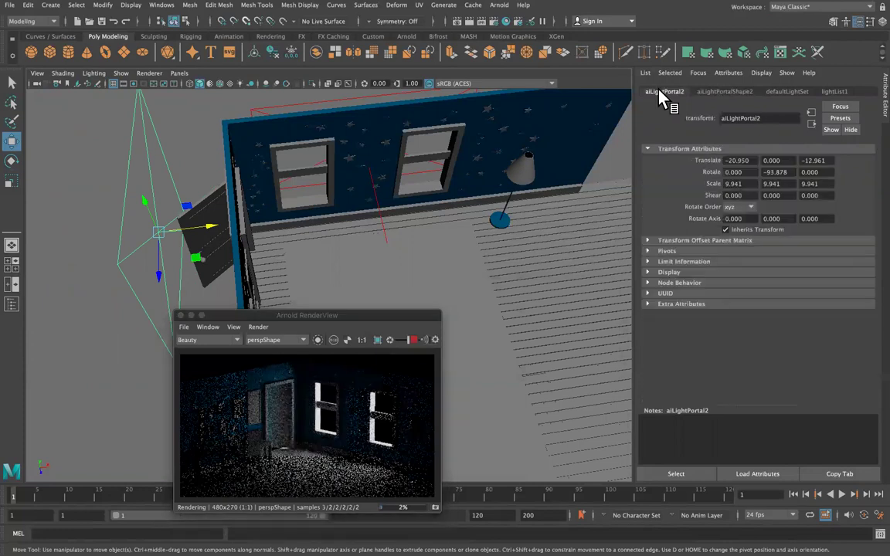
# Reopen the Arnold Light Manager and review the portal shape and light list attributes.
pyautogui.click(499, 6)
pyautogui.moveTo(574, 112)
pyautogui.click(640, 163)
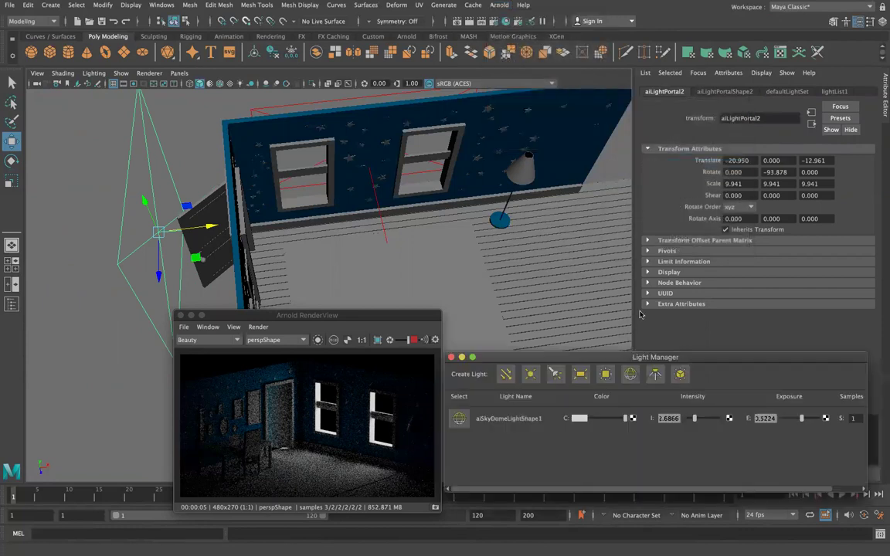
pyautogui.click(316, 103)
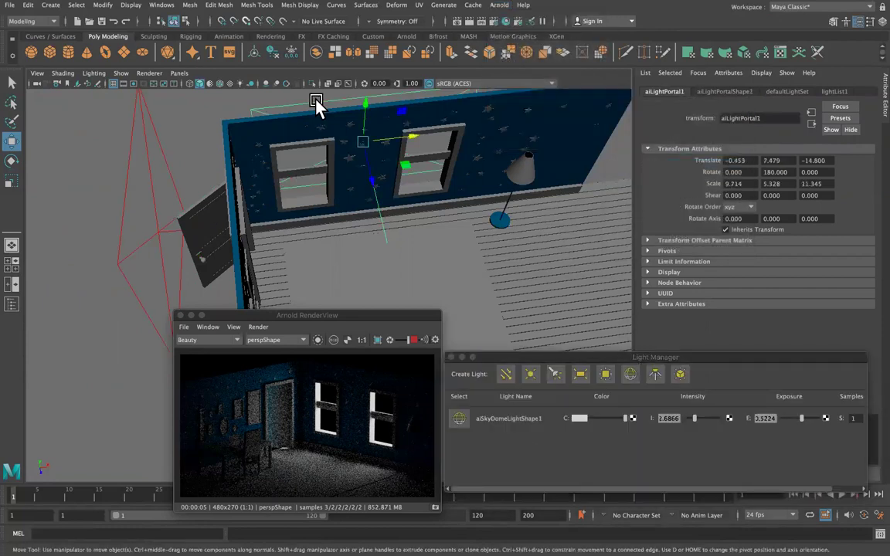
pyautogui.click(147, 166)
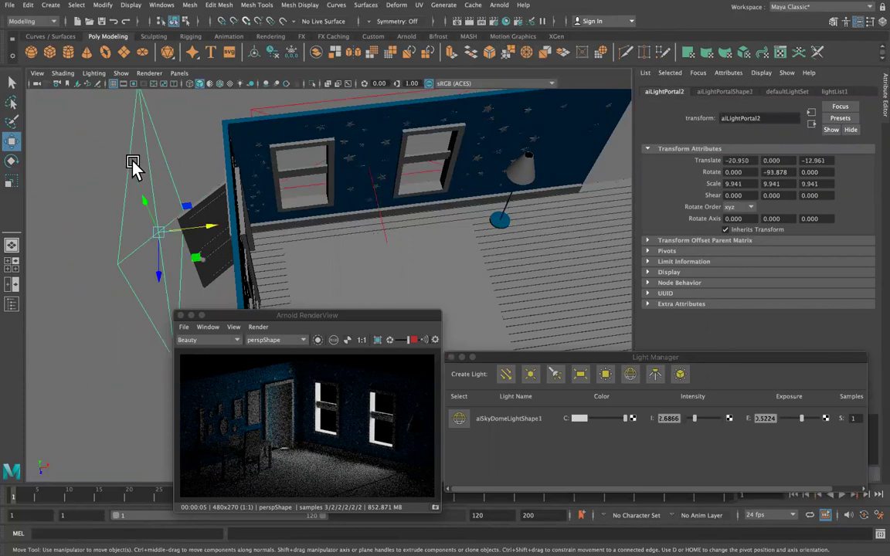
pyautogui.click(730, 92)
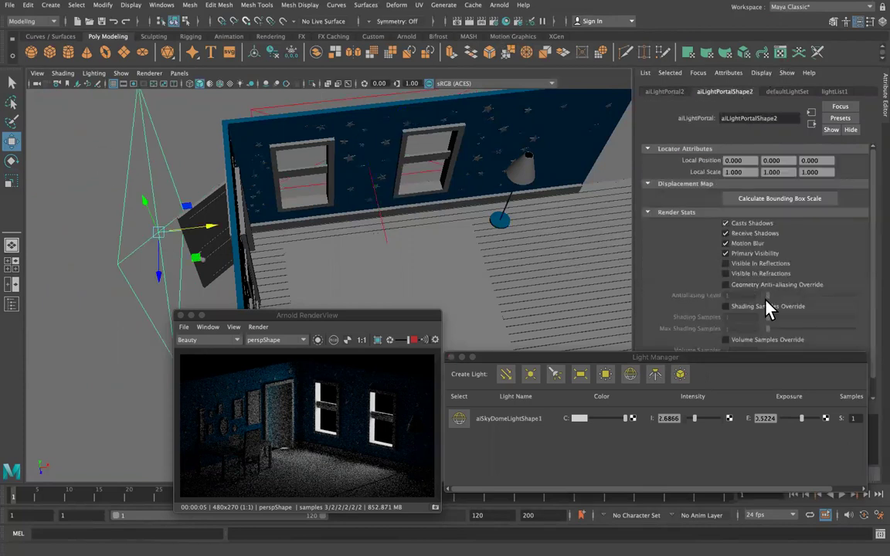
pyautogui.click(840, 92)
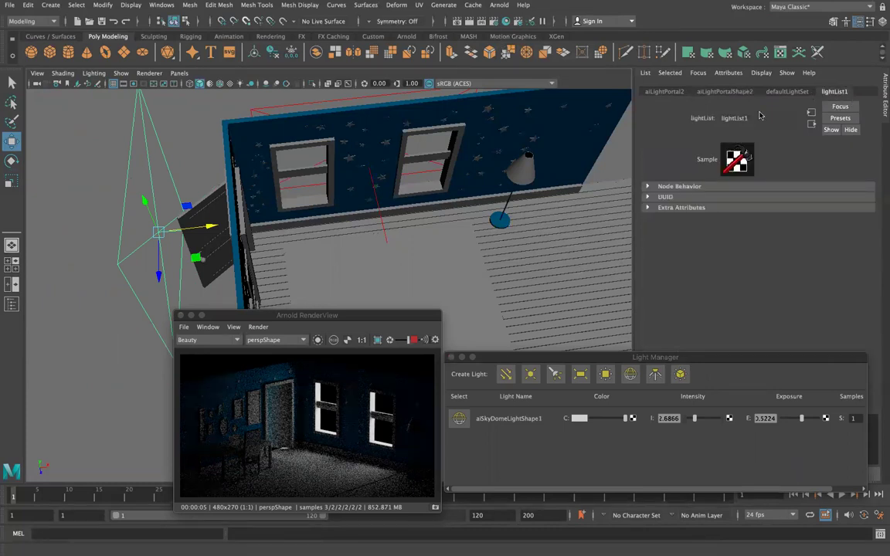
pyautogui.click(743, 92)
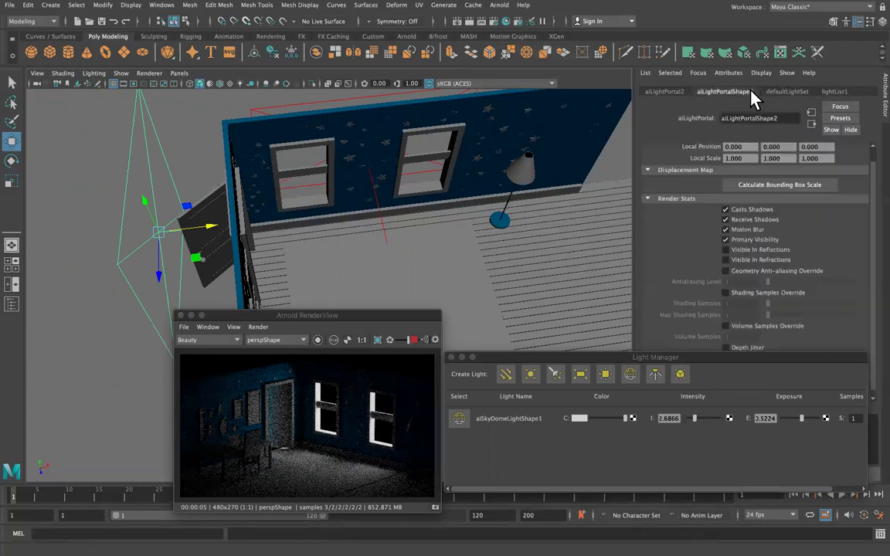
# Undo the portal's rotation and moves until spotLight1 reappears beside the sky dome light.
pyautogui.click(338, 316)
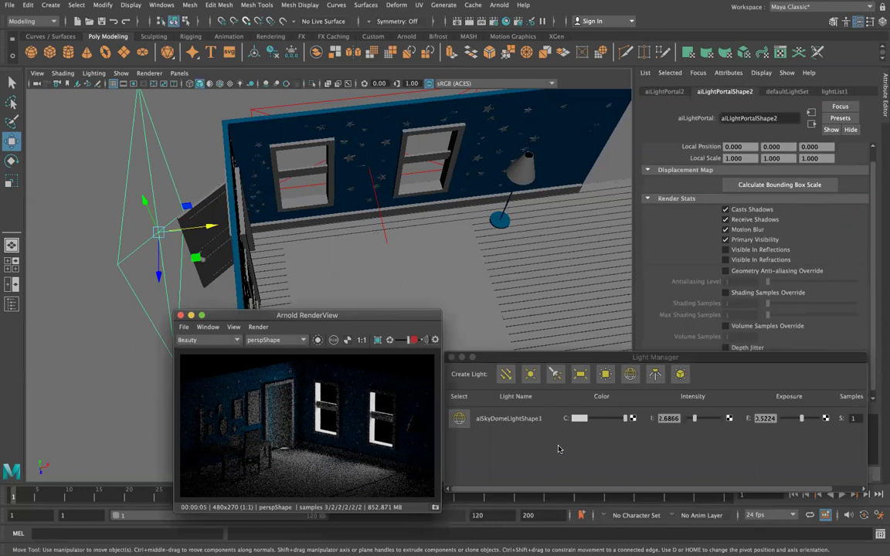
pyautogui.hscroll(2, 557, 454)
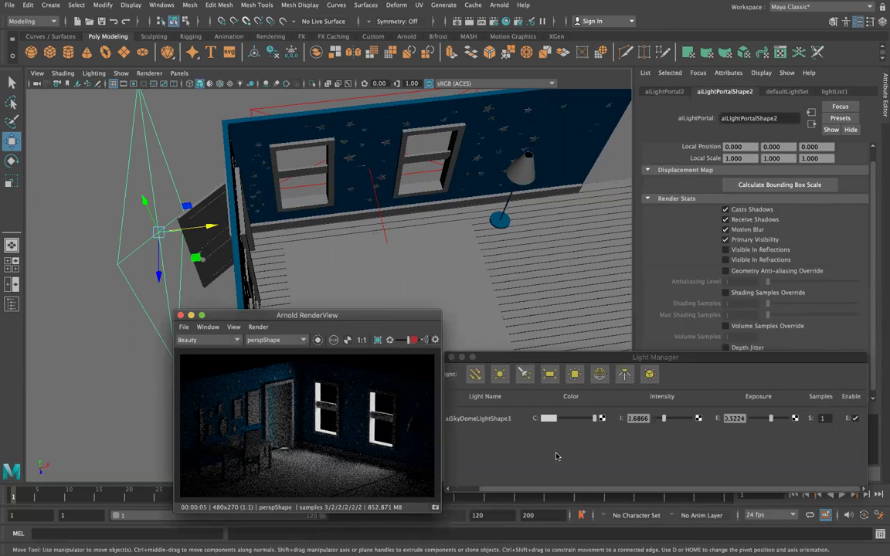
pyautogui.press('super+z')
pyautogui.press('super+z')
pyautogui.press('super+z')
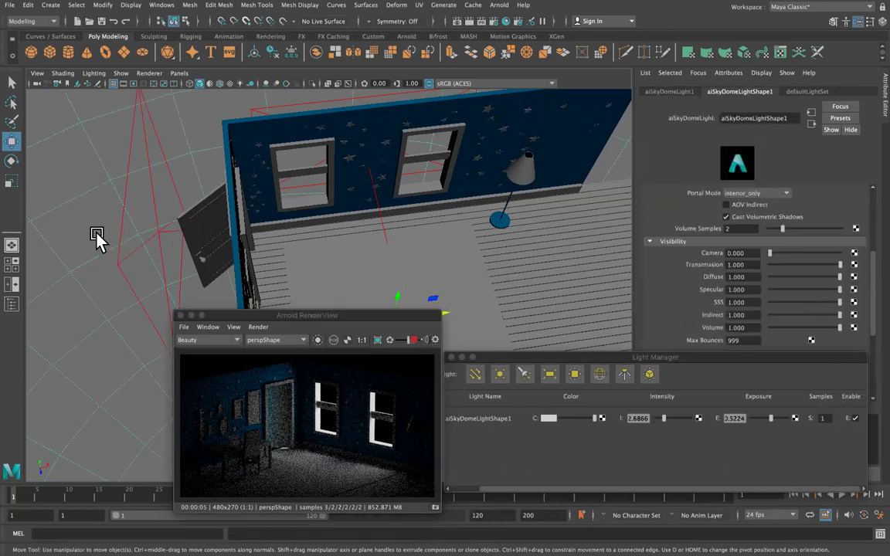
pyautogui.press('super+z')
pyautogui.press('super+z')
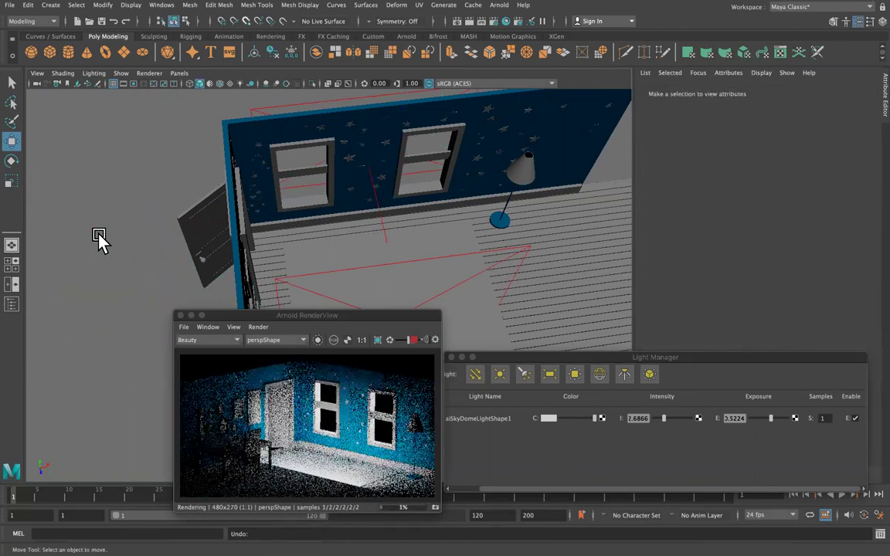
pyautogui.press('super+z')
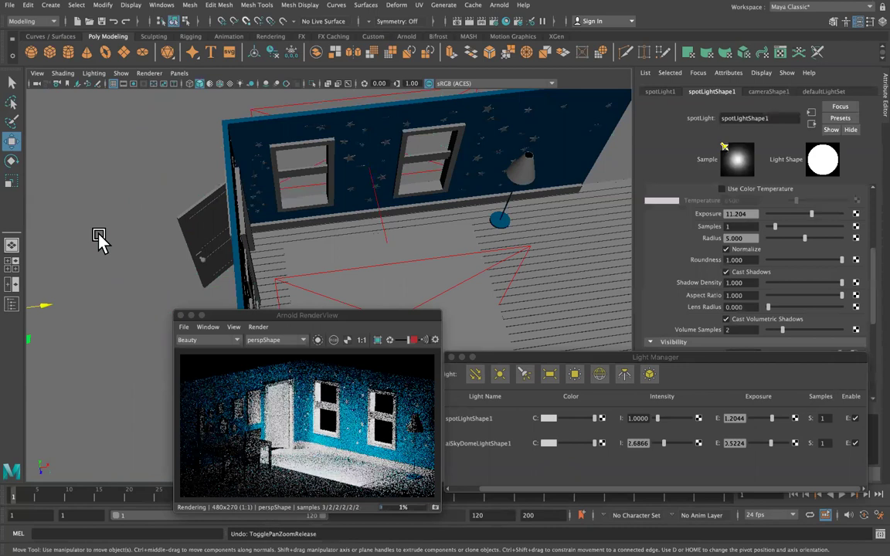
pyautogui.press('super+z')
pyautogui.press('super+z')
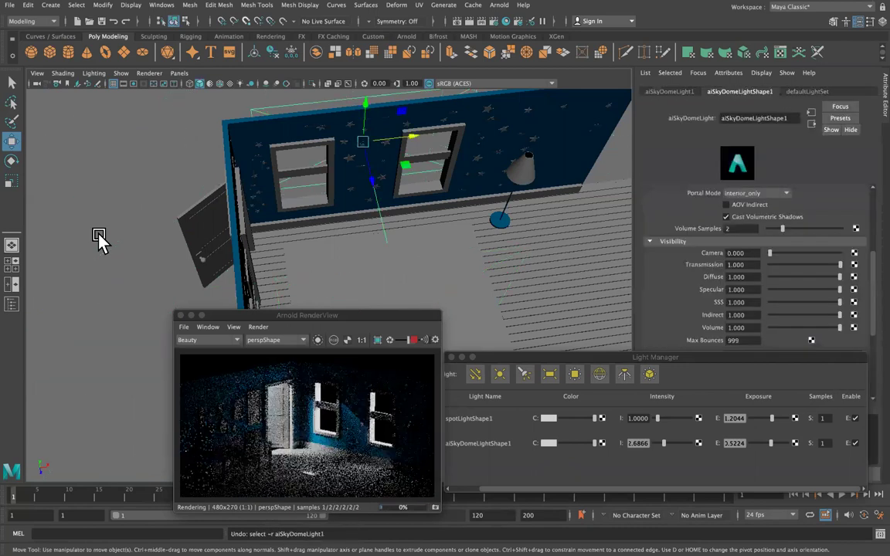
pyautogui.press('super+z')
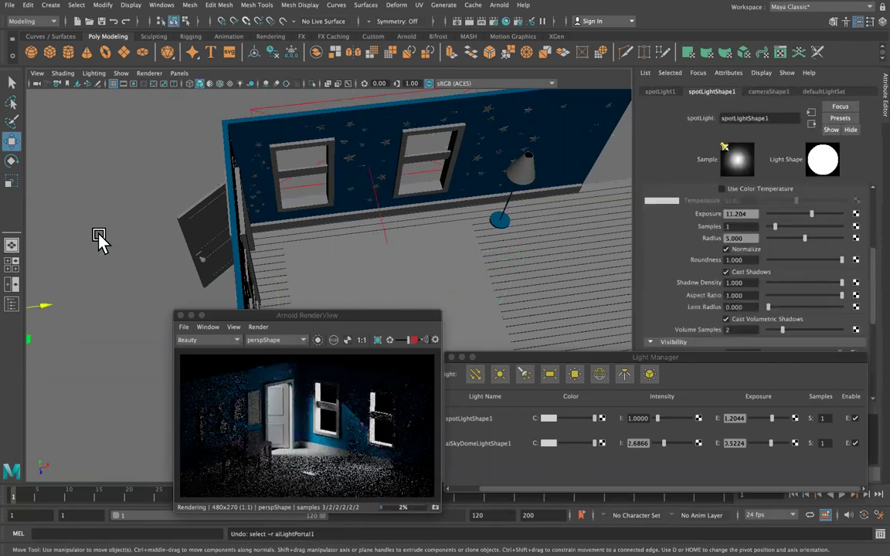
# Give spotLight1 a pale warm cream colour (H 42.169, S 0.197, V 0.883) and exposure 13.206.
pyautogui.click(549, 419)
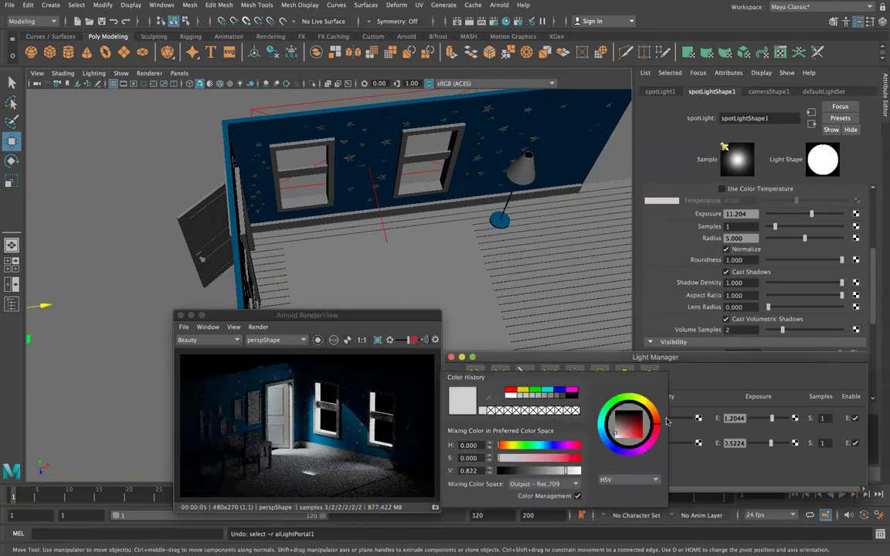
pyautogui.click(616, 445)
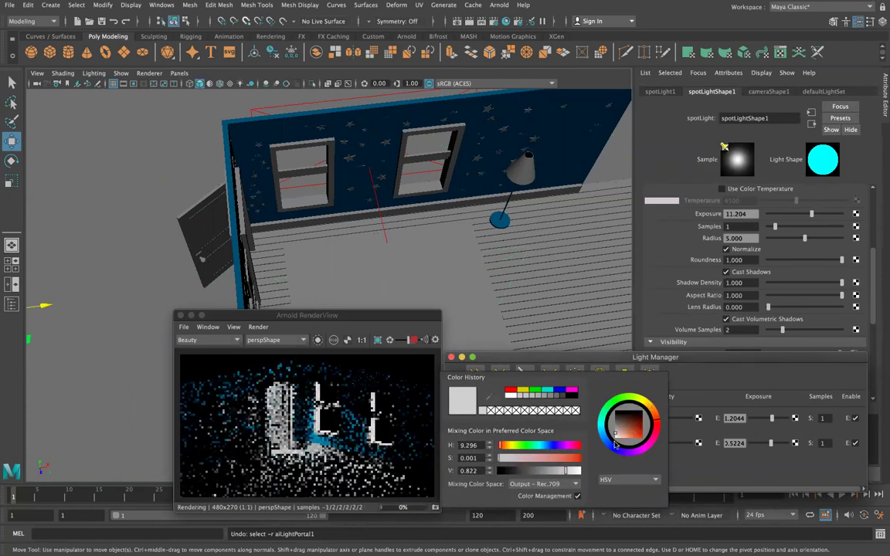
pyautogui.click(650, 412)
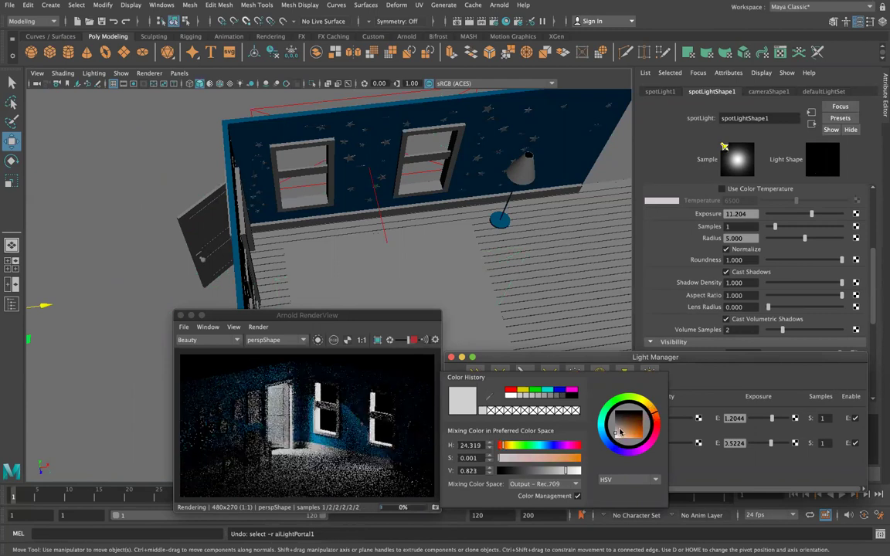
pyautogui.click(625, 434)
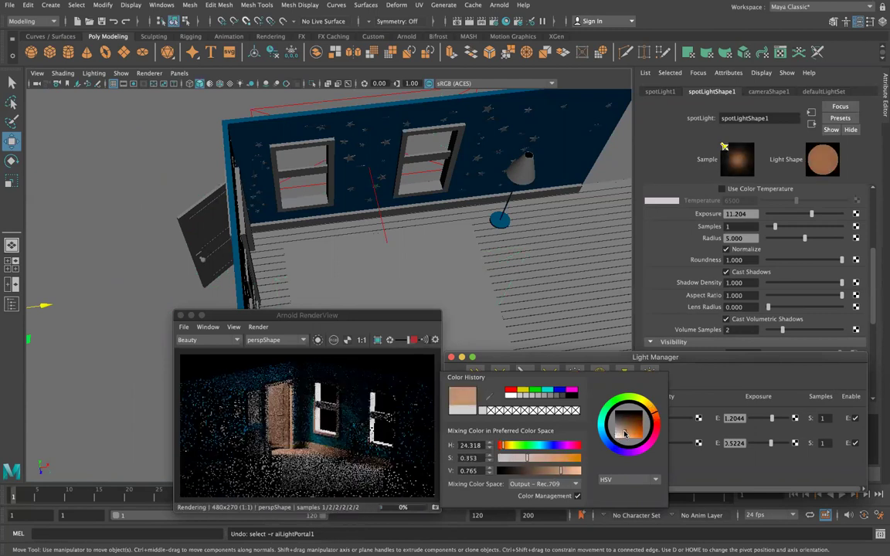
pyautogui.click(645, 402)
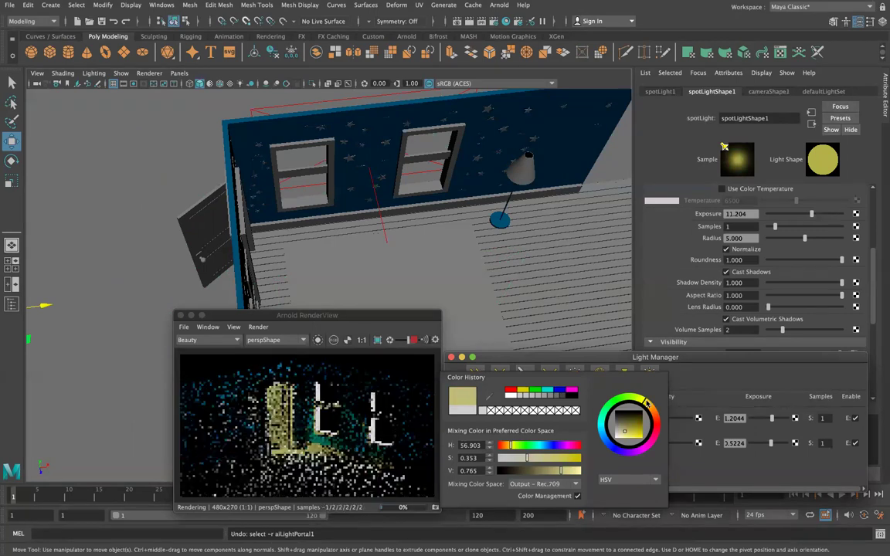
pyautogui.click(648, 406)
pyautogui.click(622, 434)
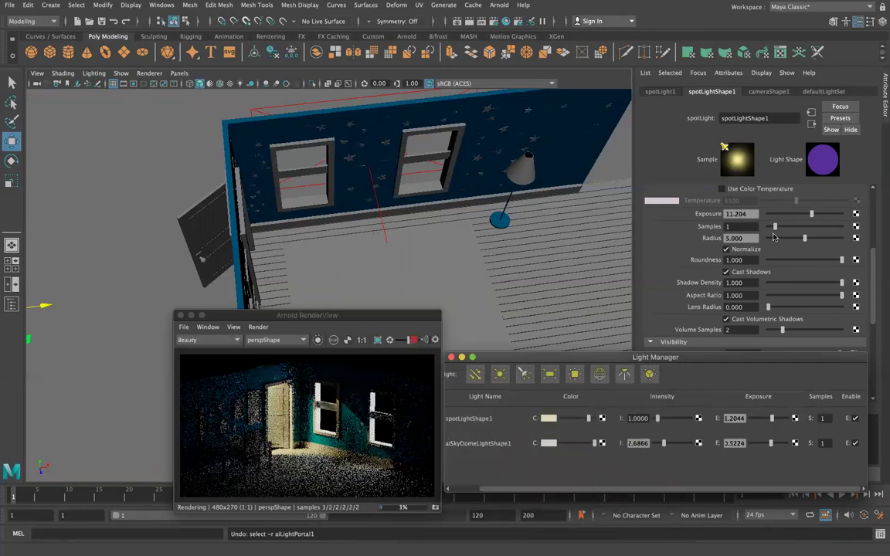
pyautogui.moveTo(812, 216); pyautogui.dragTo(817, 216)
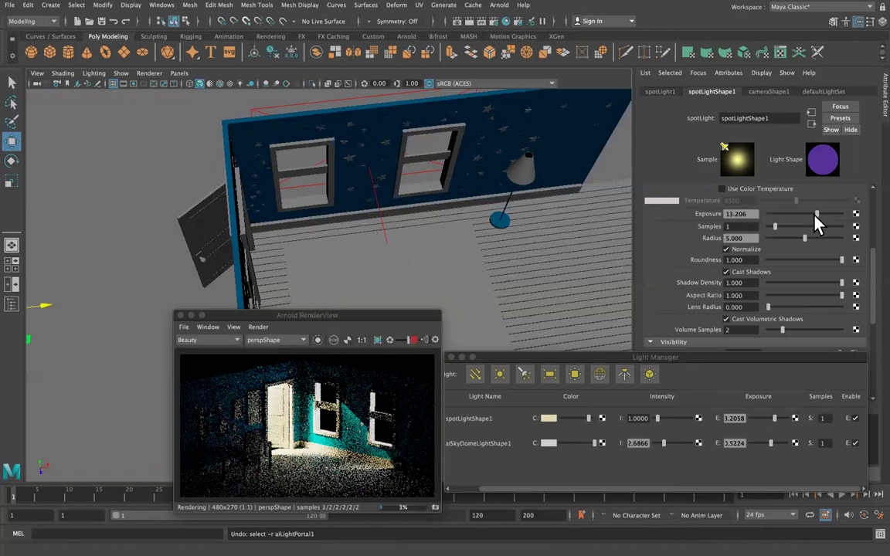
pyautogui.click(547, 417)
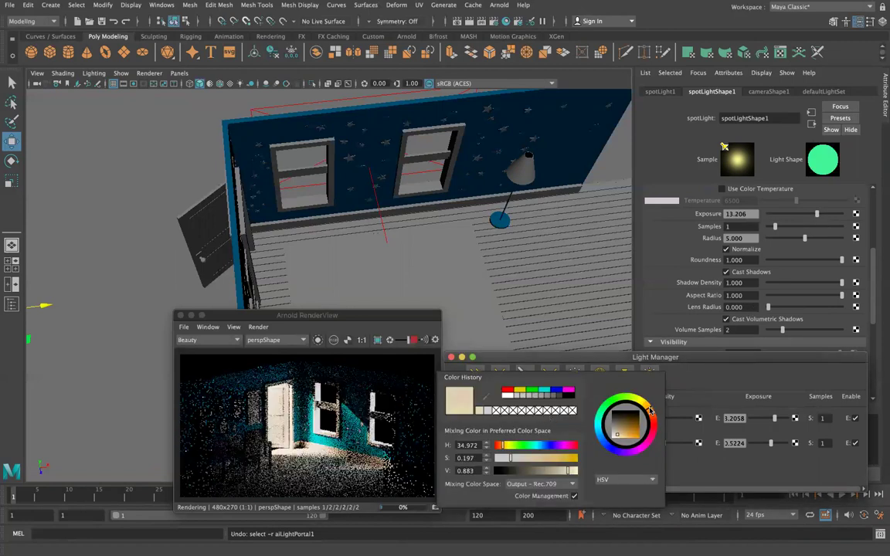
pyautogui.moveTo(651, 407); pyautogui.dragTo(650, 406)
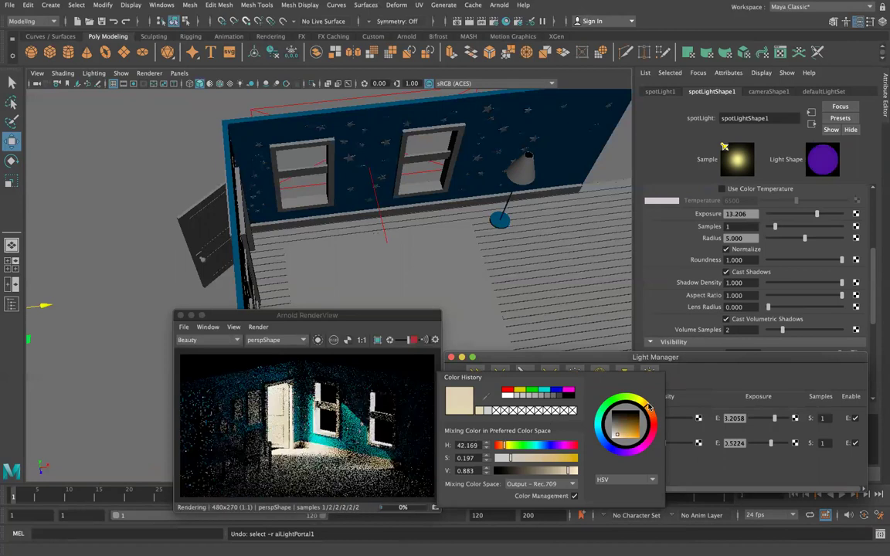
# Look through spotLight1 and aim its beam through the open doorway onto the floor.
pyautogui.click(180, 73)
pyautogui.click(210, 116)
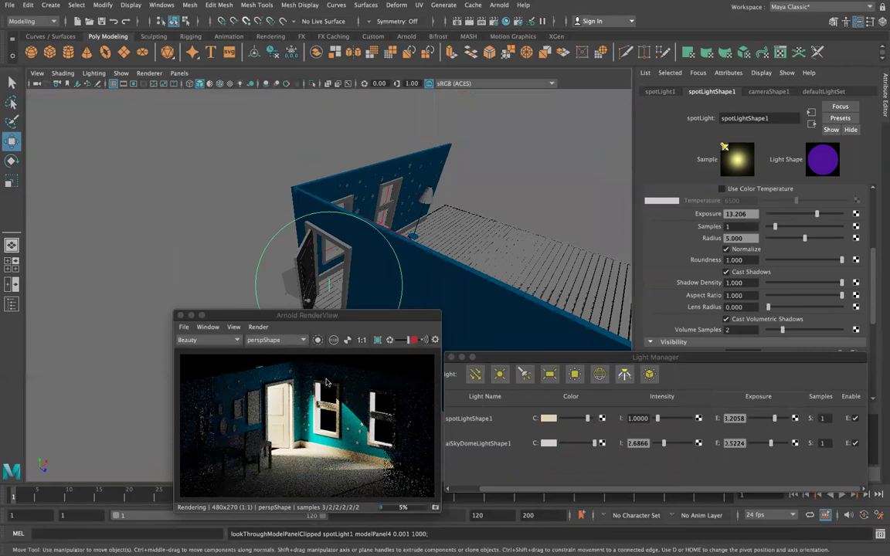
pyautogui.keyDown('alt'); pyautogui.moveTo(397, 259); pyautogui.dragTo(473, 258); pyautogui.keyUp('alt')
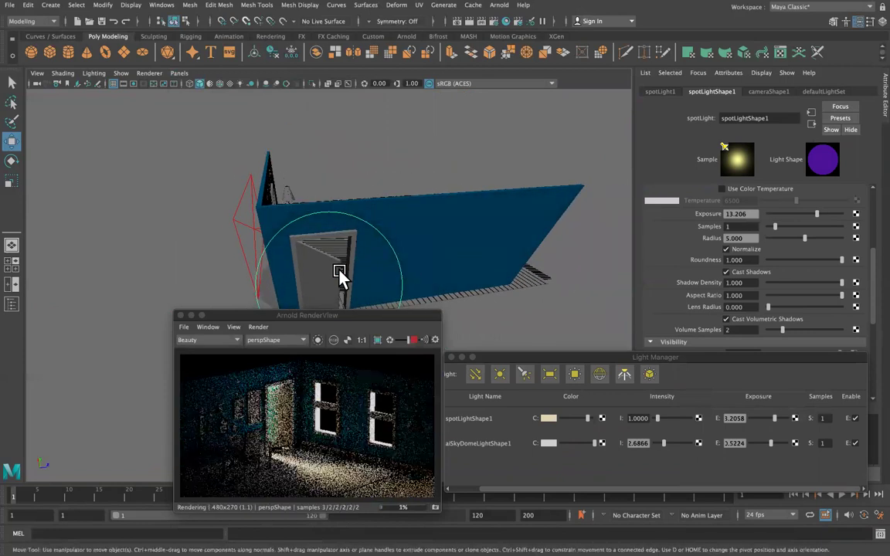
pyautogui.keyDown('alt'); pyautogui.moveTo(342, 282); pyautogui.dragTo(327, 248); pyautogui.keyUp('alt')
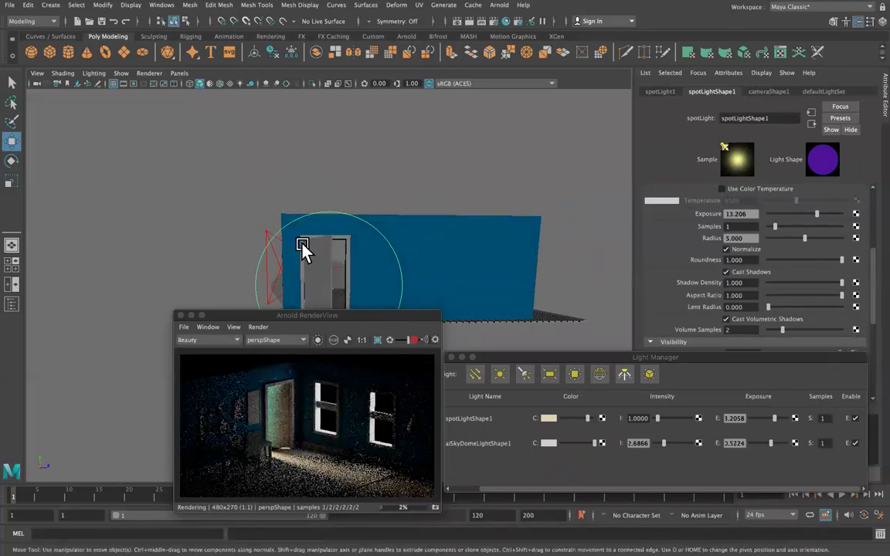
pyautogui.click(276, 266)
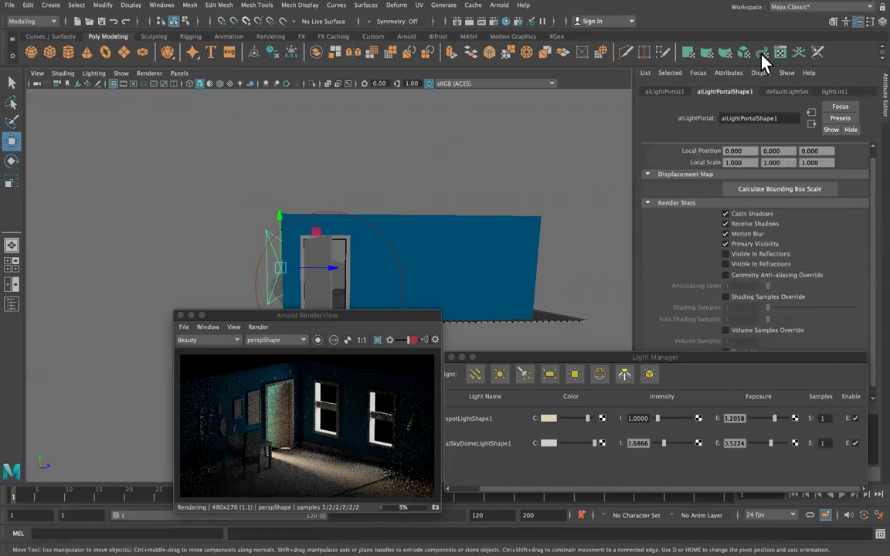
# Reopen the Light Manager and adjust the aiSkyDomeLightShape1 hue in its colour picker.
pyautogui.click(500, 5)
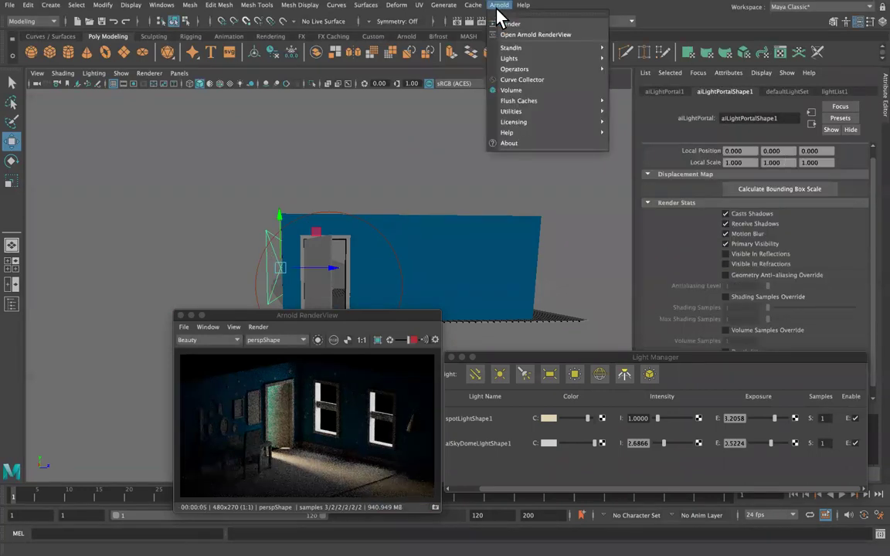
pyautogui.moveTo(533, 112)
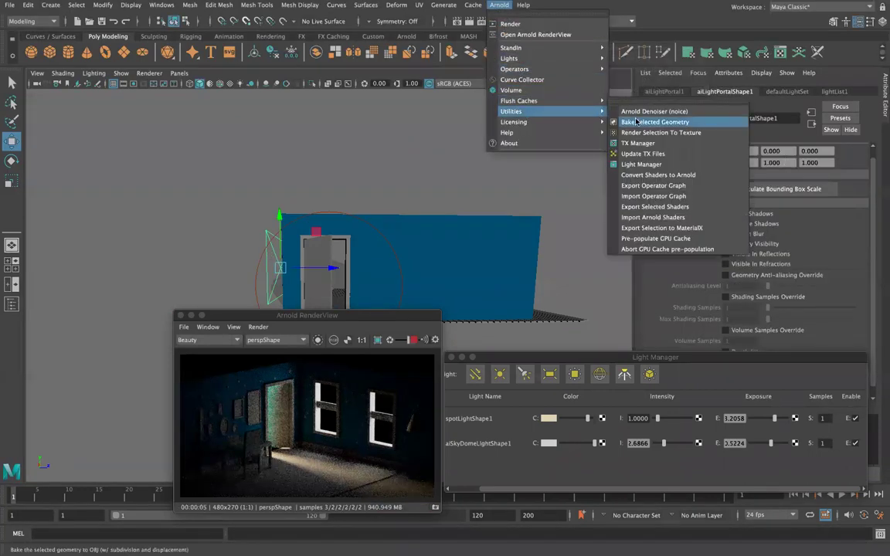
pyautogui.click(618, 164)
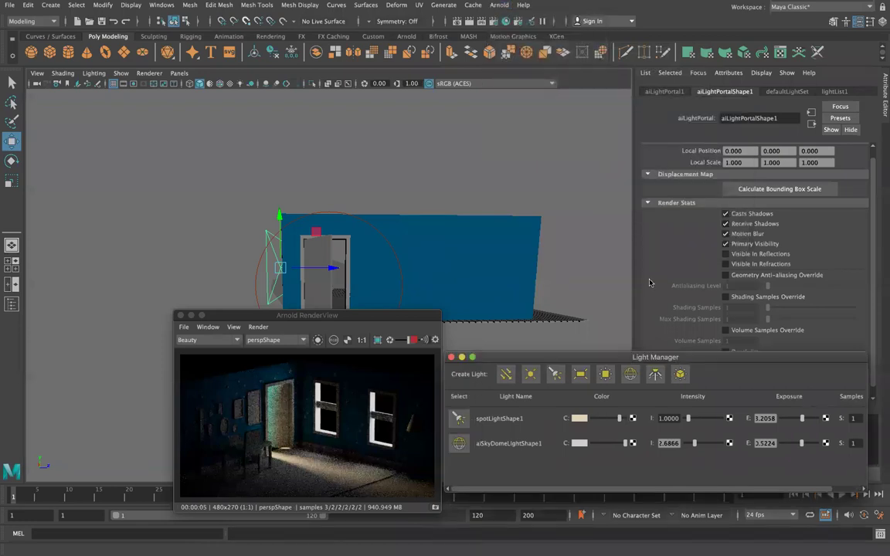
pyautogui.click(578, 443)
pyautogui.moveTo(574, 476); pyautogui.dragTo(586, 472)
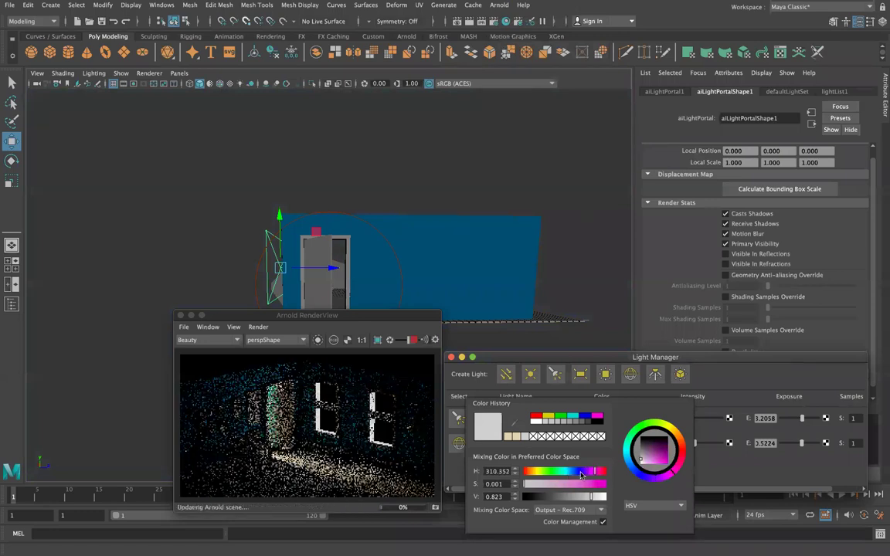
pyautogui.moveTo(567, 475); pyautogui.dragTo(529, 473)
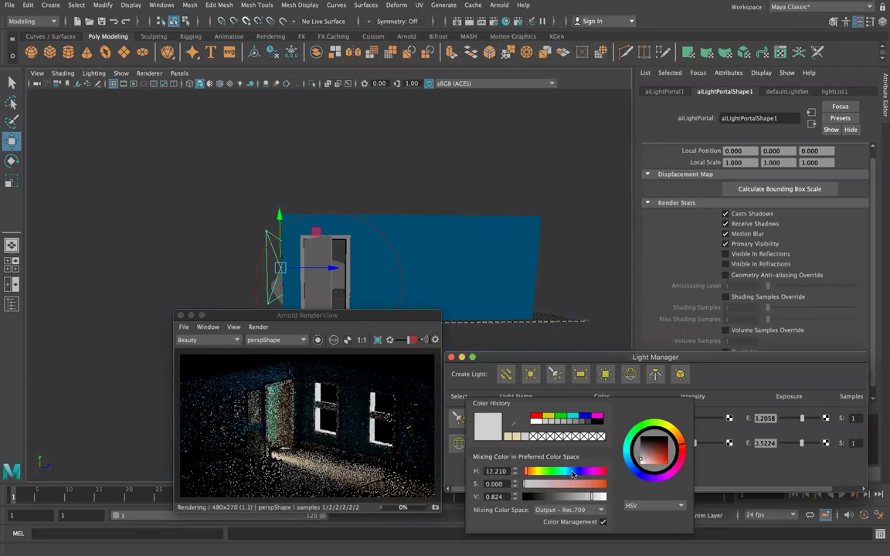
pyautogui.click(596, 471)
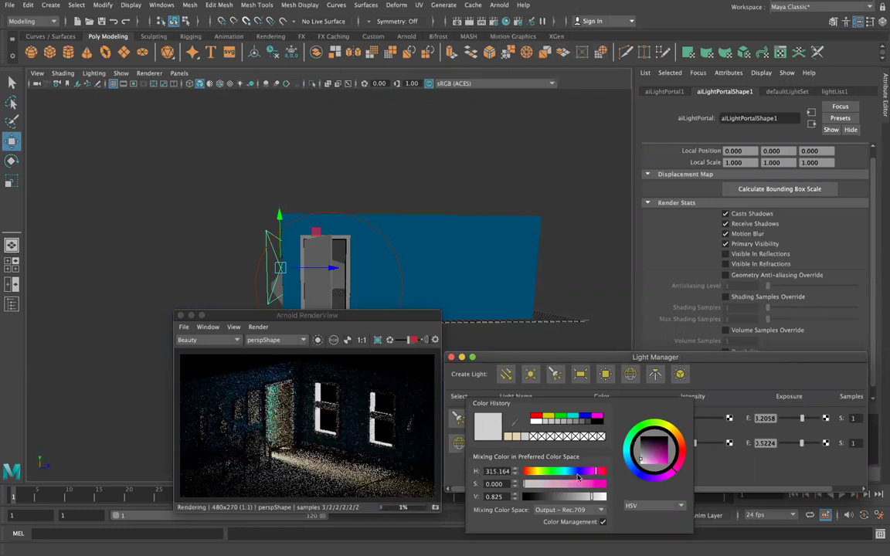
pyautogui.click(632, 469)
pyautogui.click(632, 473)
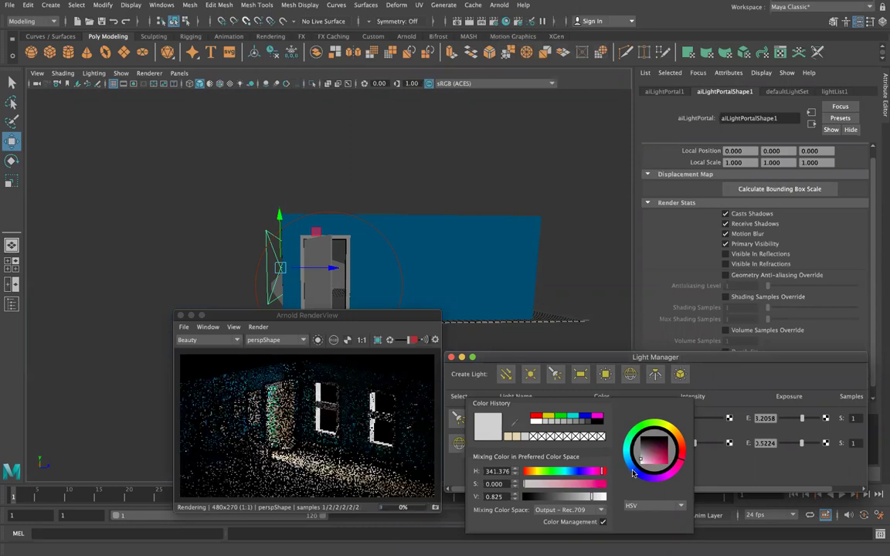
pyautogui.click(632, 473)
pyautogui.click(632, 473)
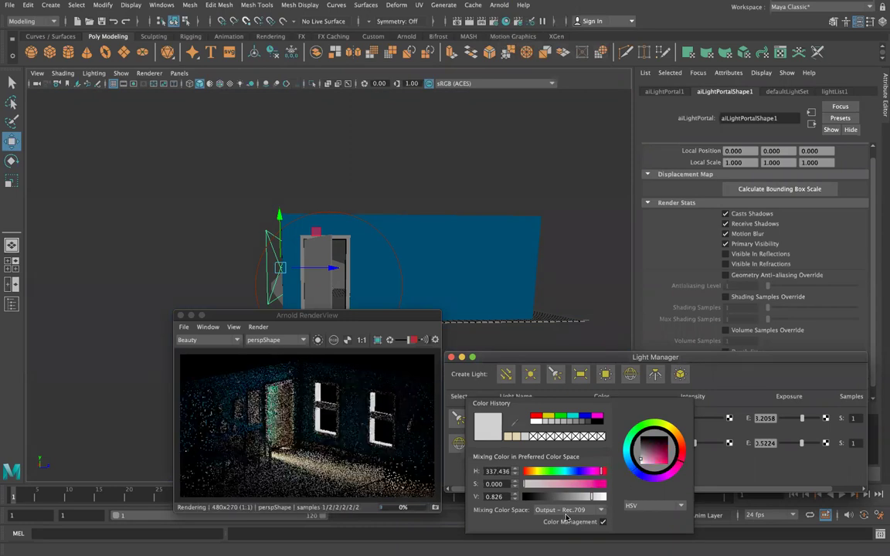
# Leave the colour mixing space unchanged and close the Light Manager.
pyautogui.click(586, 512)
pyautogui.click(572, 528)
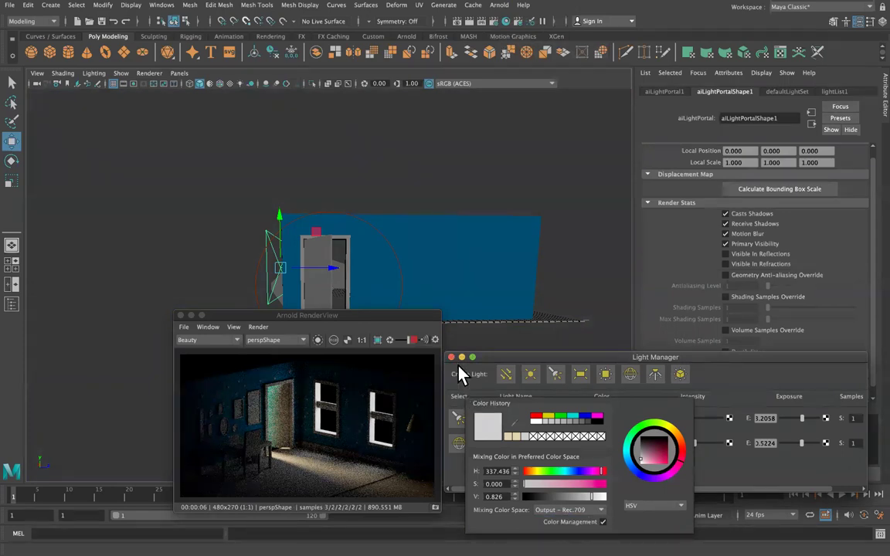
pyautogui.click(453, 359)
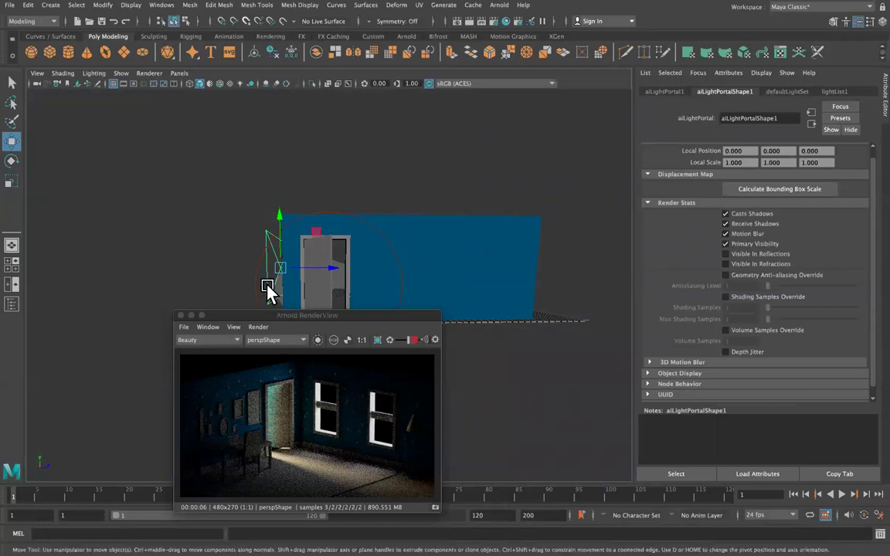
# Save the scene as mayaBedroom_03_ACES.ma, confirming the Student Version file prompt.
pyautogui.press('e')
pyautogui.click(355, 218)
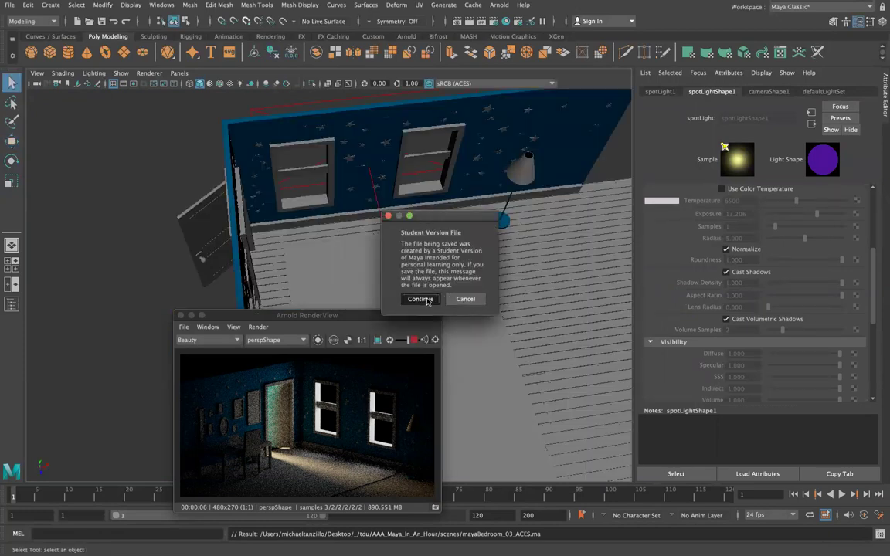
pyautogui.click(427, 300)
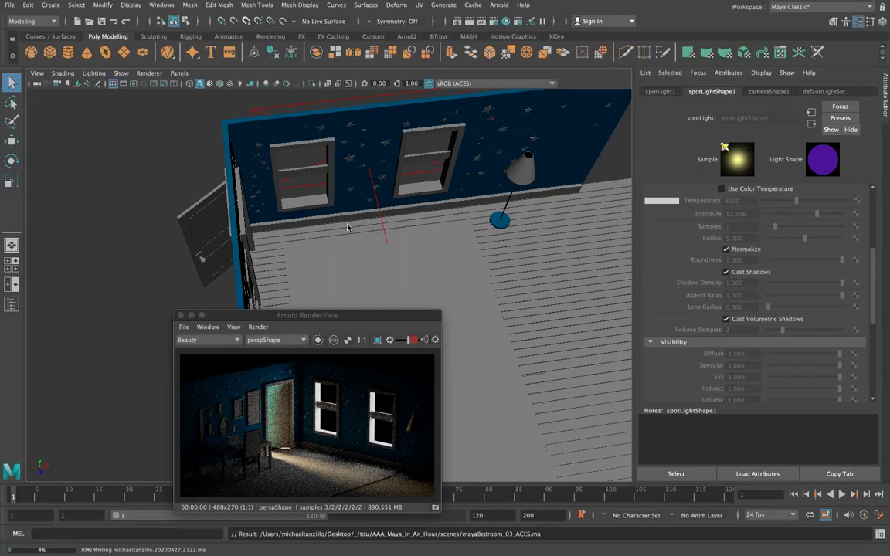
pyautogui.hotkey('ctrl', 'Right')
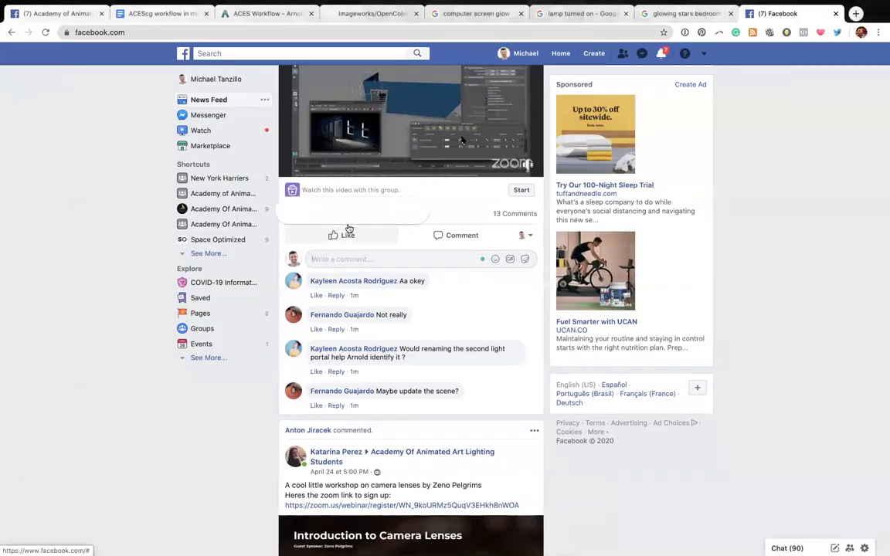
# Bring the Facebook post in front of the Maya crash report and cycle through the other workspaces.
pyautogui.moveTo(349, 232)
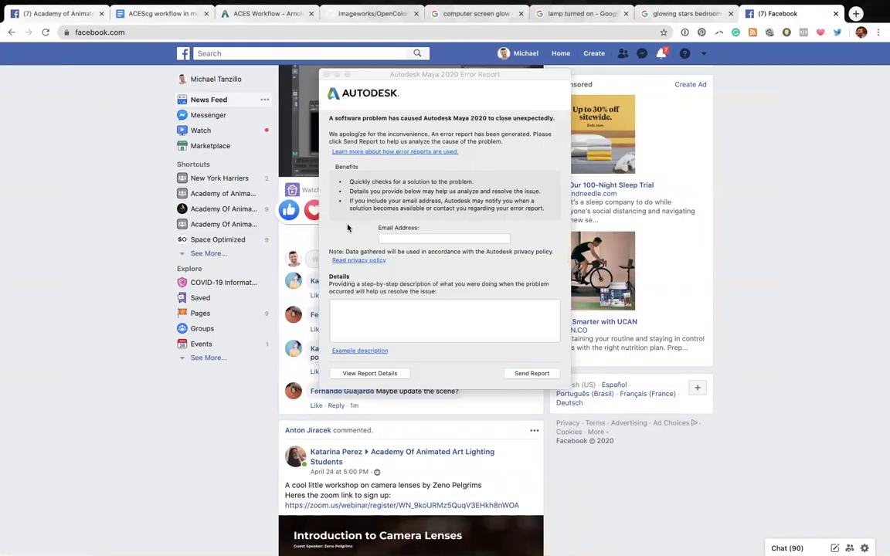
pyautogui.click(456, 211)
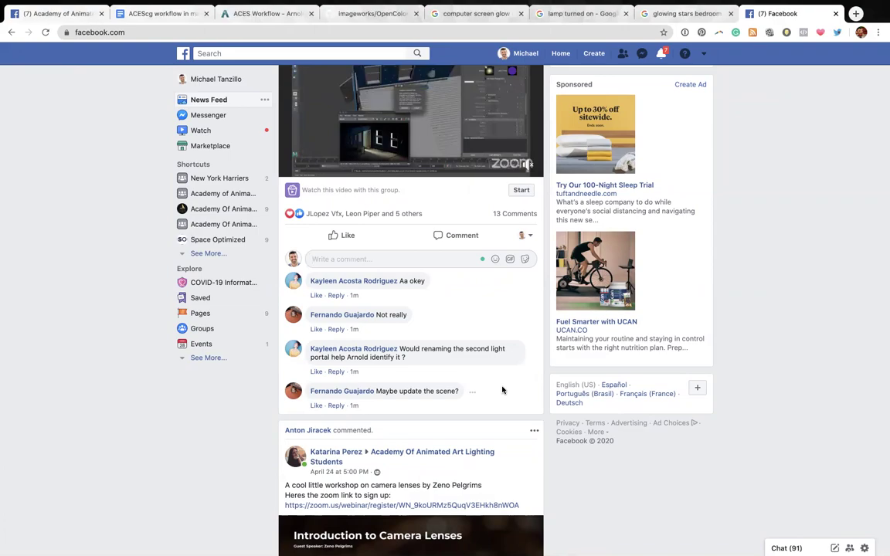
pyautogui.hotkey('ctrl', 'Left')
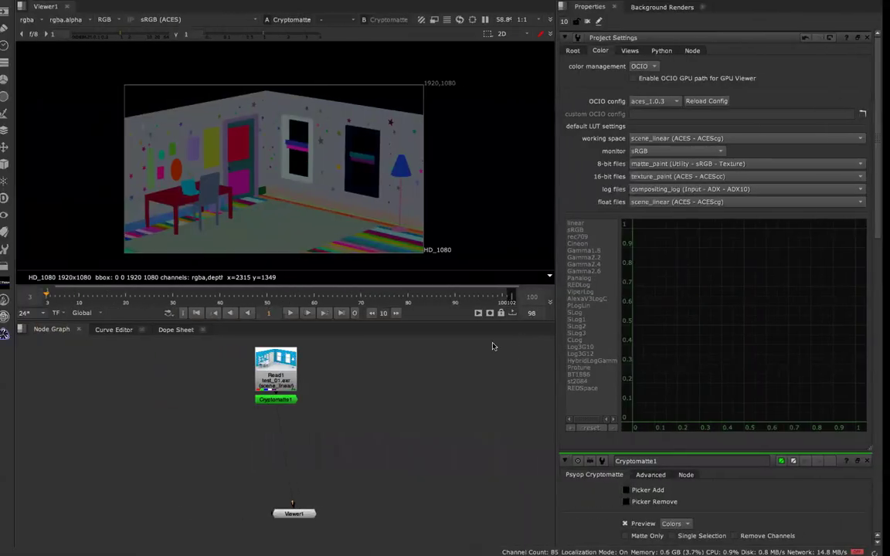
pyautogui.hotkey('ctrl', 'Left')
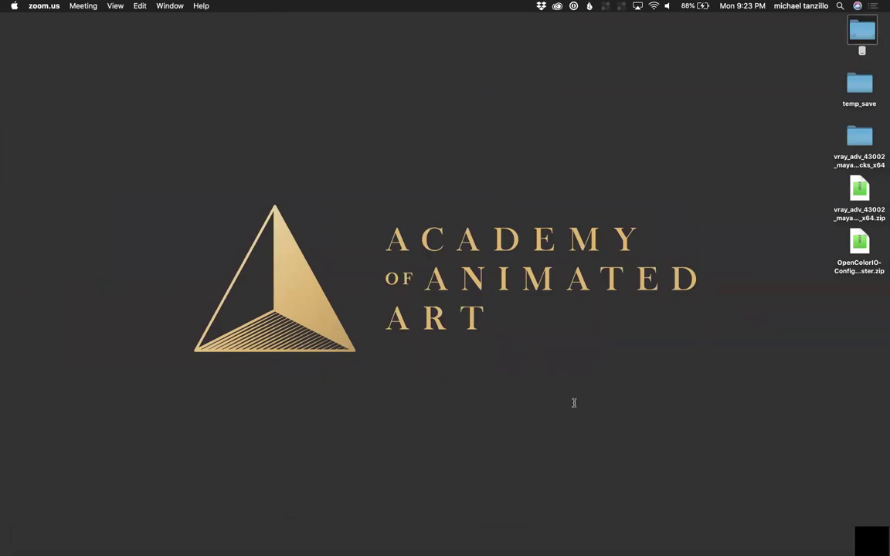
pyautogui.hotkey('ctrl', 'Right')
pyautogui.hotkey('ctrl', 'Right')
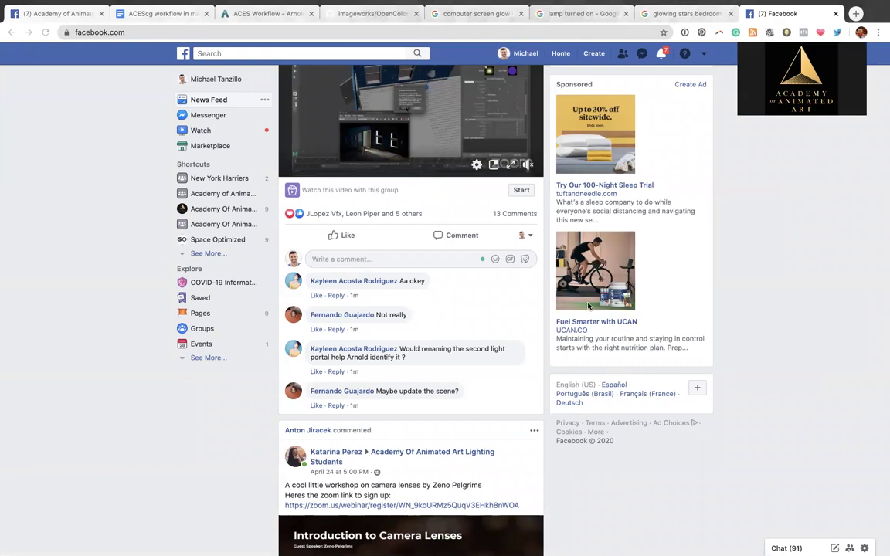
pyautogui.scroll(4, 589, 307)
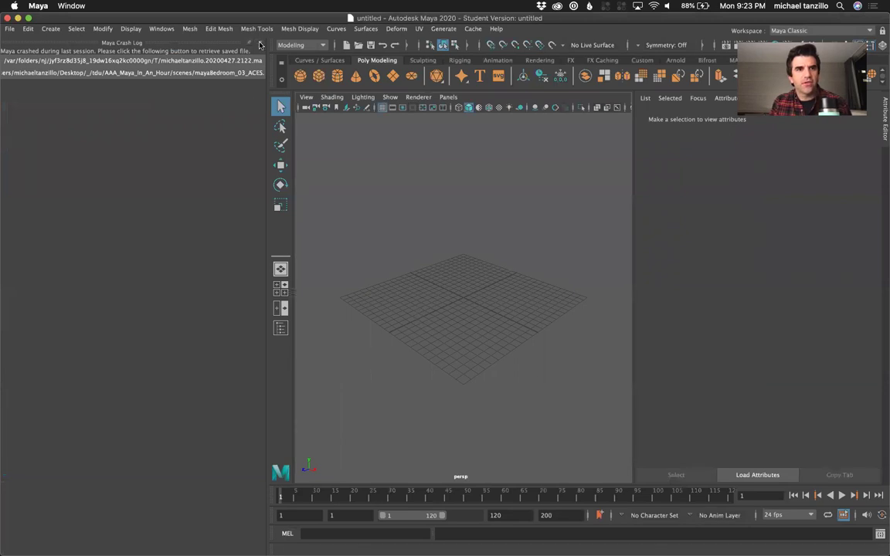
# Load the crash log's saved bedroom file, accept the Student Version warning, maximize Maya and close the log.
pyautogui.click(209, 73)
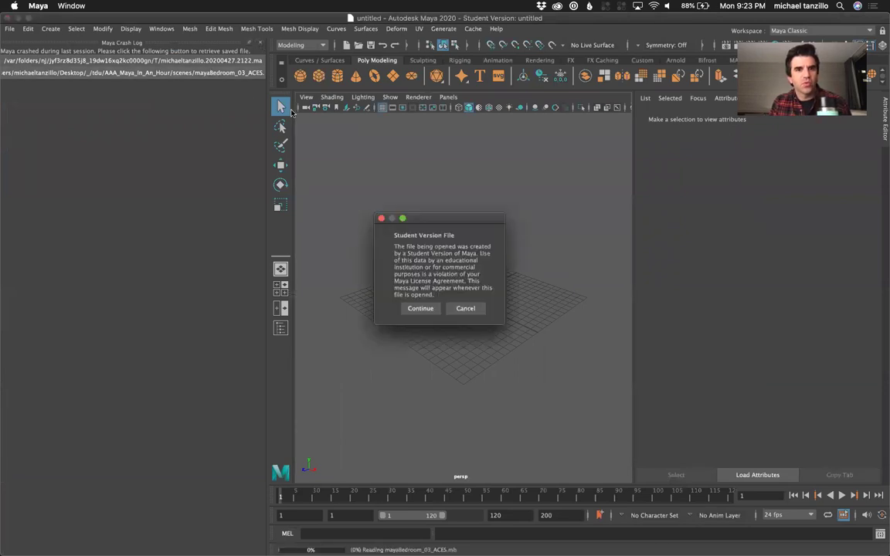
pyautogui.click(420, 308)
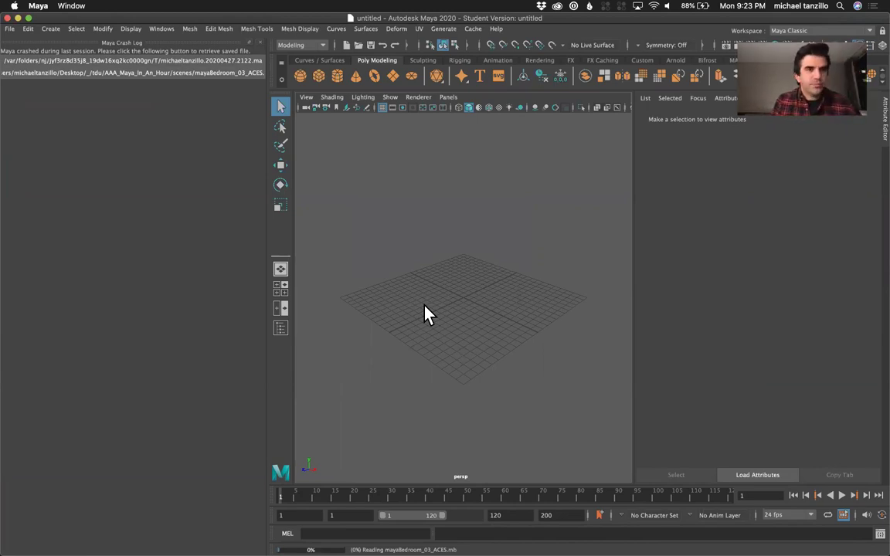
pyautogui.click(28, 18)
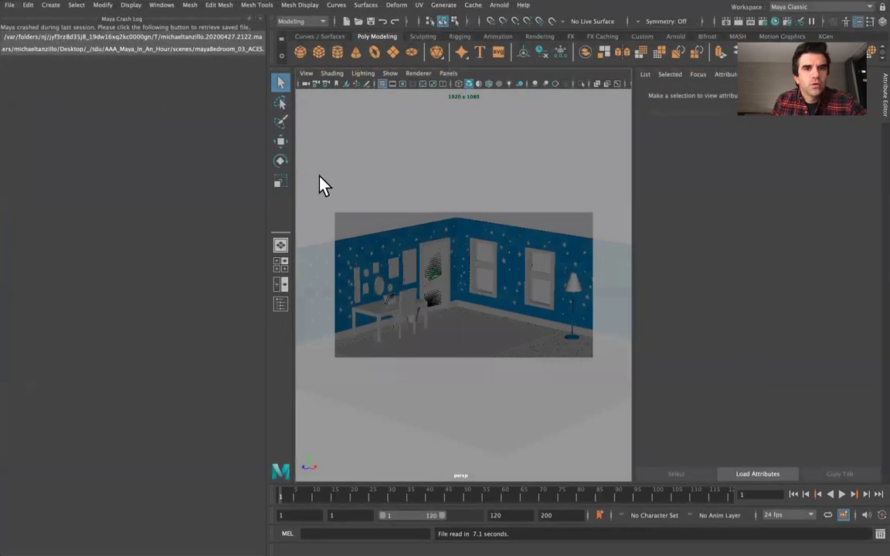
pyautogui.click(259, 18)
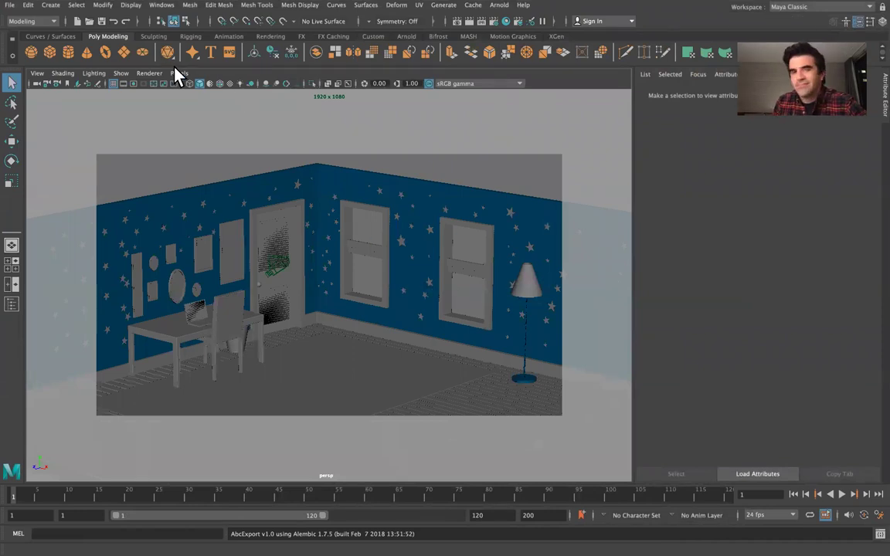
# Select the walls and look through the persp1 camera, orbiting to an overhead view.
pyautogui.click(264, 196)
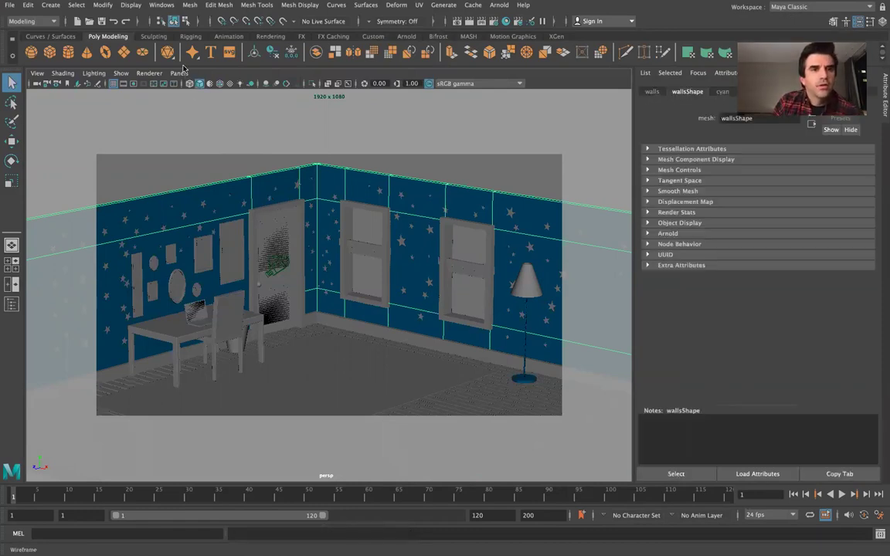
pyautogui.click(179, 73)
pyautogui.moveTo(198, 83)
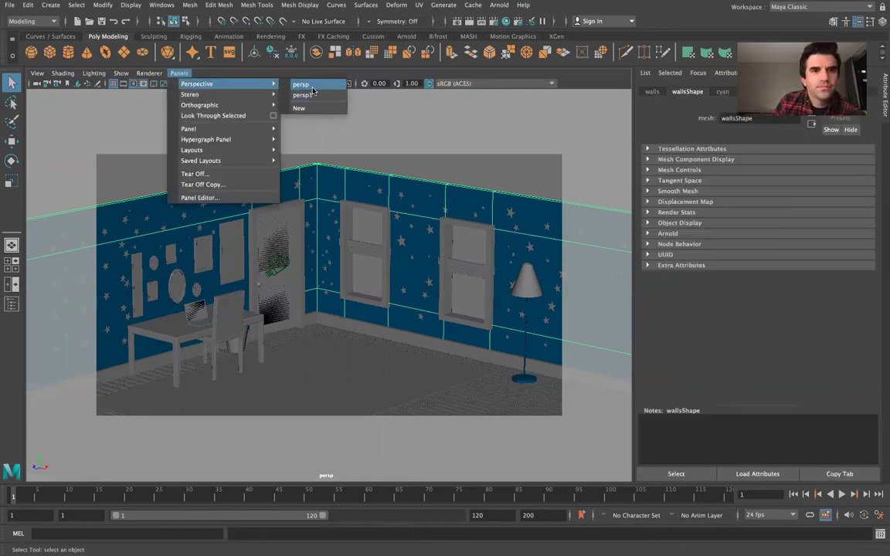
pyautogui.click(303, 83)
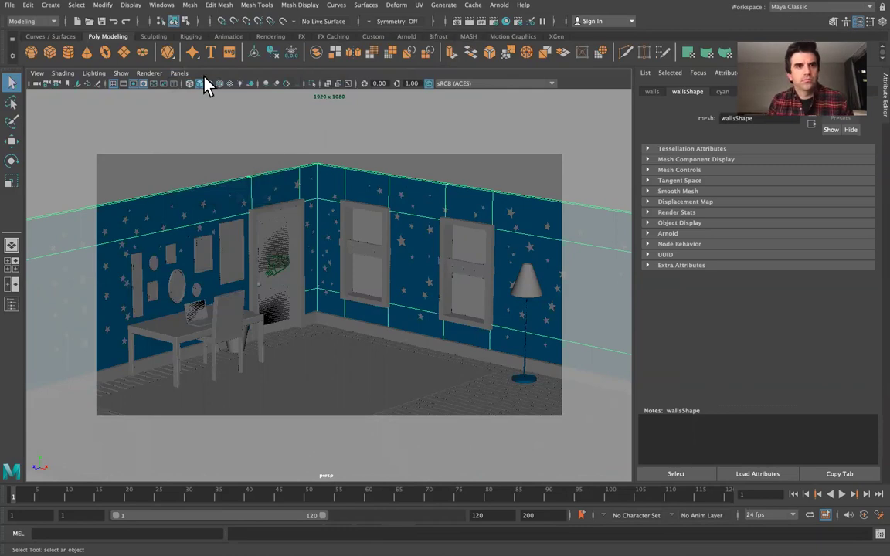
pyautogui.click(179, 72)
pyautogui.moveTo(218, 84)
pyautogui.click(319, 95)
pyautogui.moveTo(375, 220); pyautogui.dragTo(516, 207)
pyautogui.moveTo(422, 178)
pyautogui.keyDown('alt'); pyautogui.mouseDown()
pyautogui.moveTo(411, 179)
pyautogui.moveTo(433, 181)
pyautogui.mouseUp(); pyautogui.keyUp('alt')
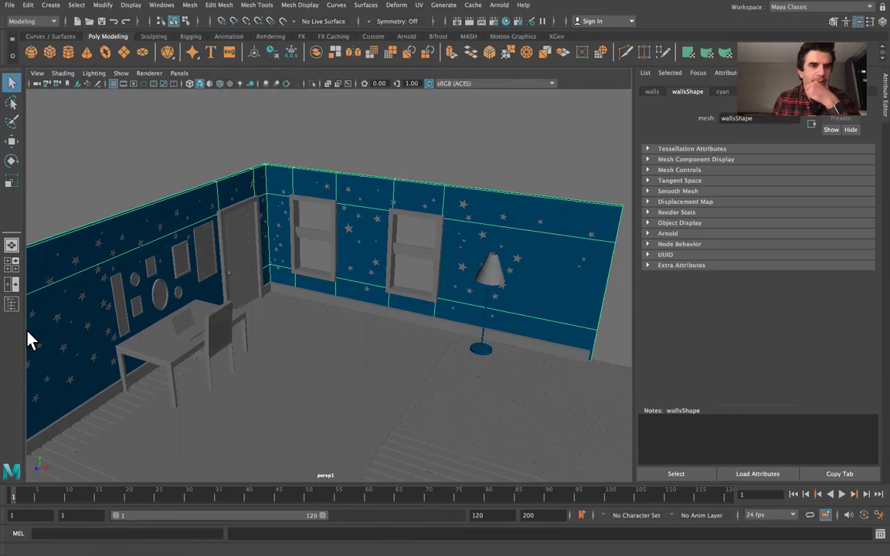
# Select the laptop, the floor-lamp shade and a star on the left wall, then return to Facebook.
pyautogui.click(189, 328)
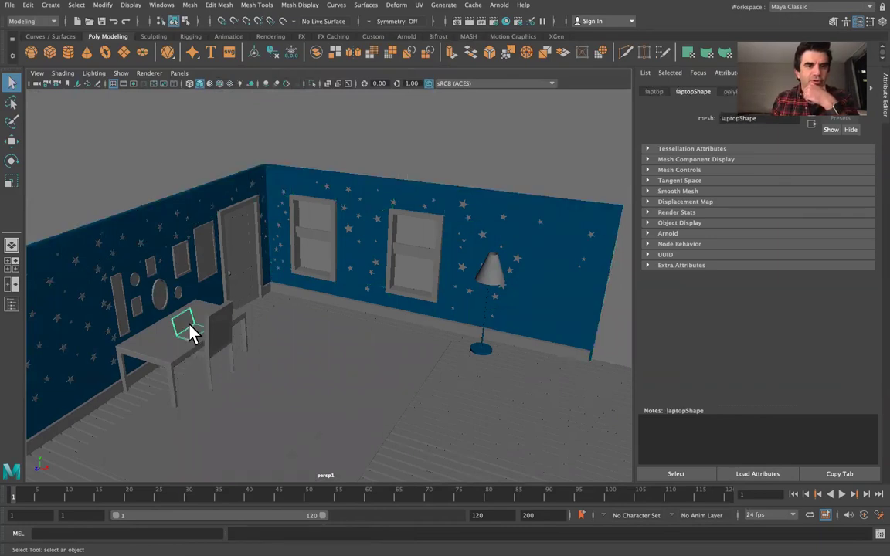
pyautogui.click(495, 276)
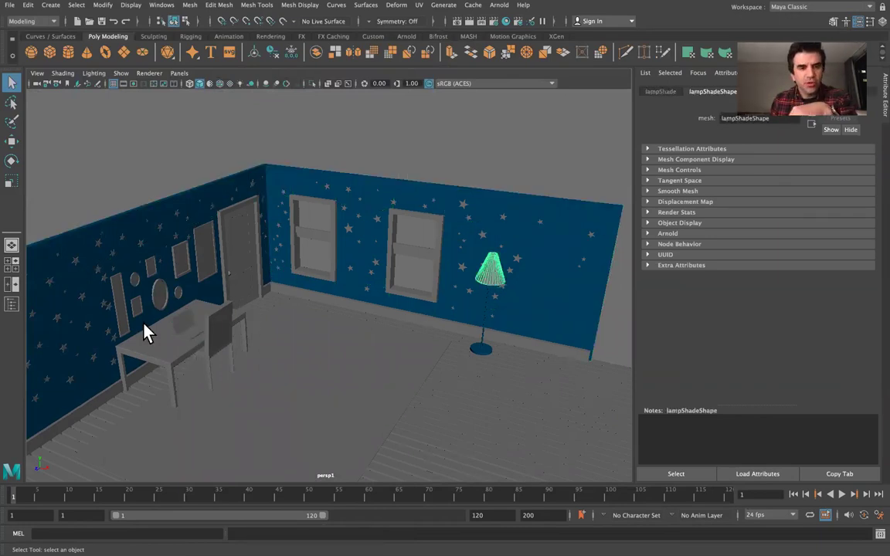
pyautogui.click(140, 245)
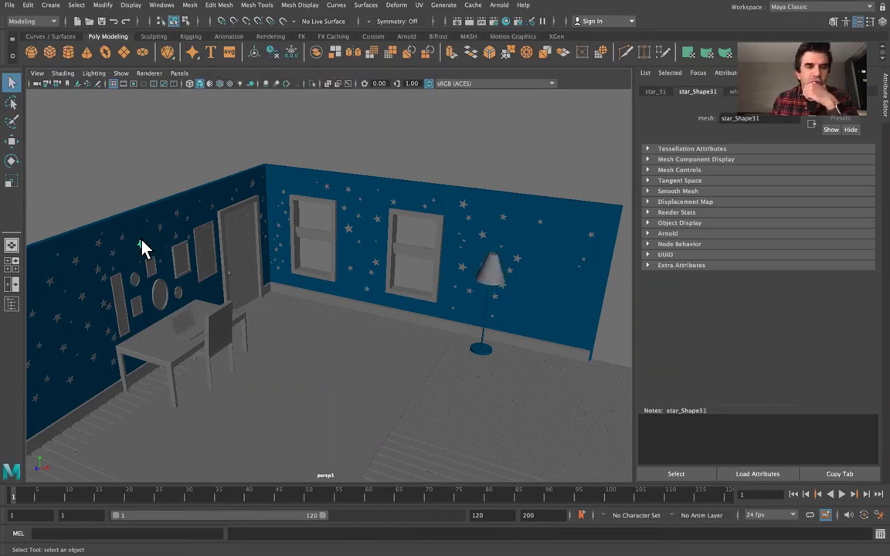
pyautogui.hotkey('ctrl', 'Right')
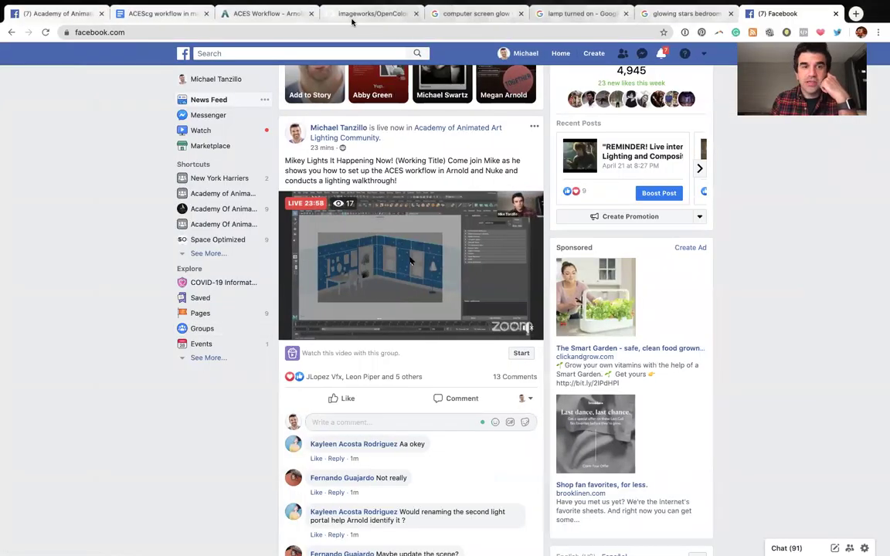
# Open the computer screen glow image results and preview the gaming desk photo, briefly saving it to Pinterest.
pyautogui.click(266, 13)
pyautogui.click(451, 15)
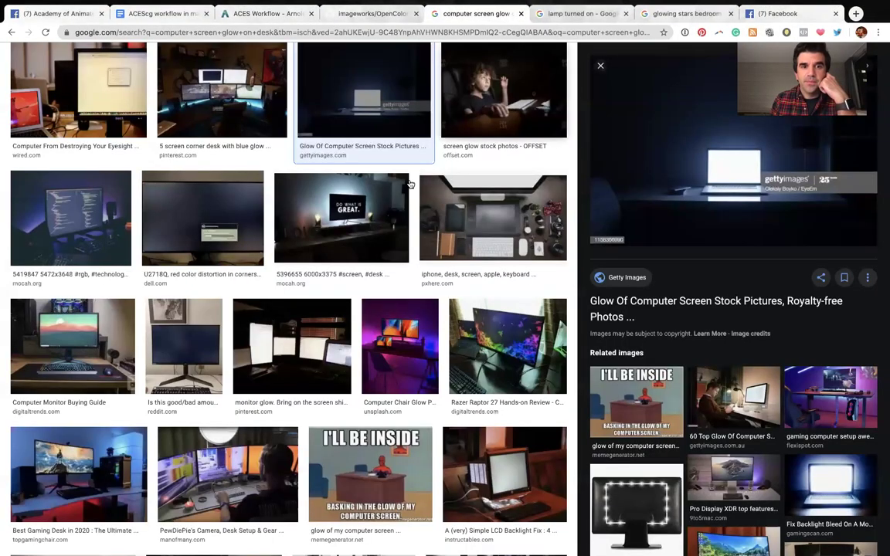
pyautogui.scroll(2, 407, 189)
pyautogui.scroll(-1, 409, 189)
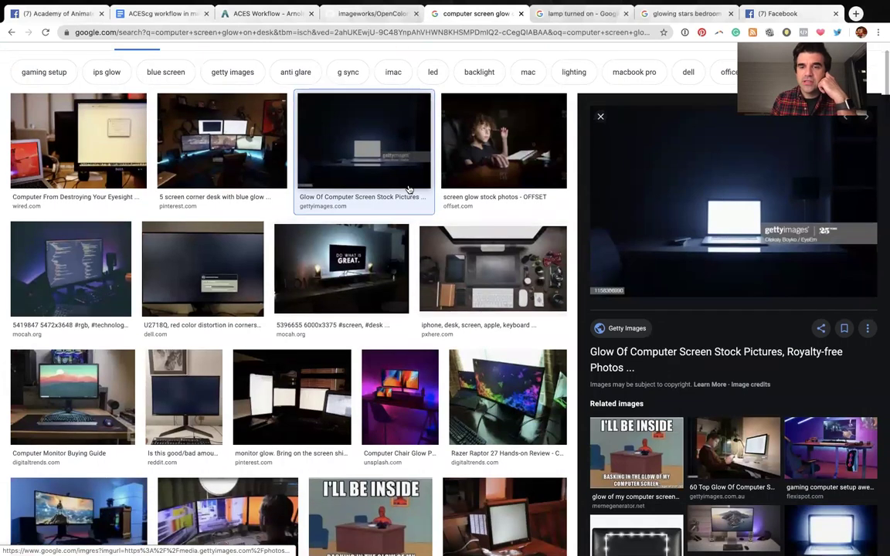
pyautogui.scroll(1, 409, 189)
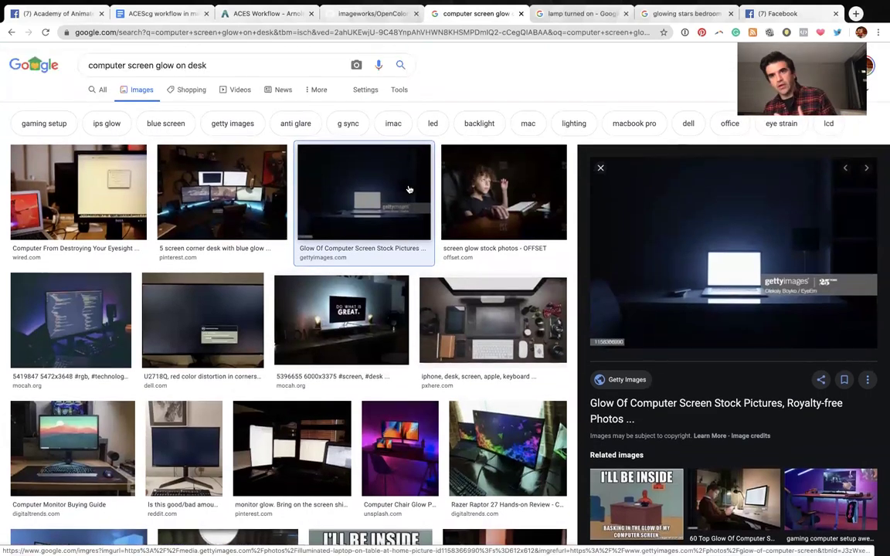
pyautogui.moveTo(515, 2)
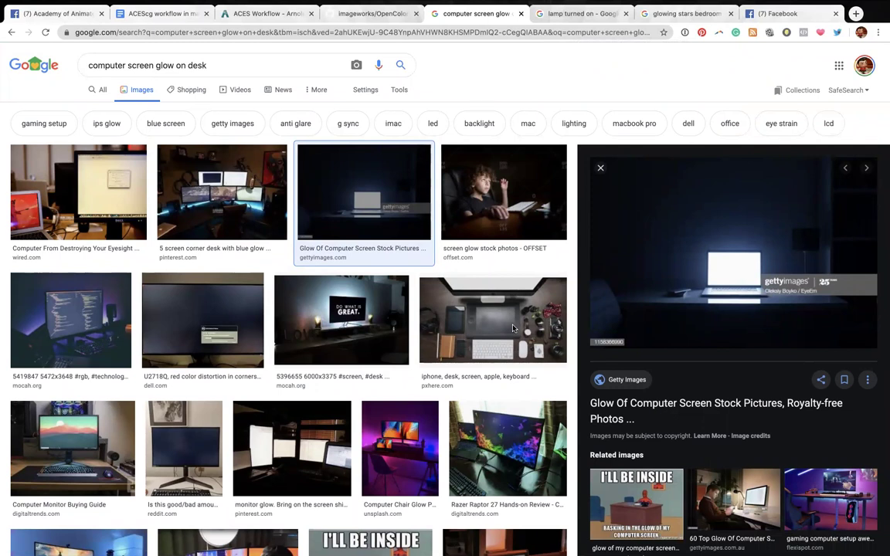
pyautogui.scroll(-5, 475, 356)
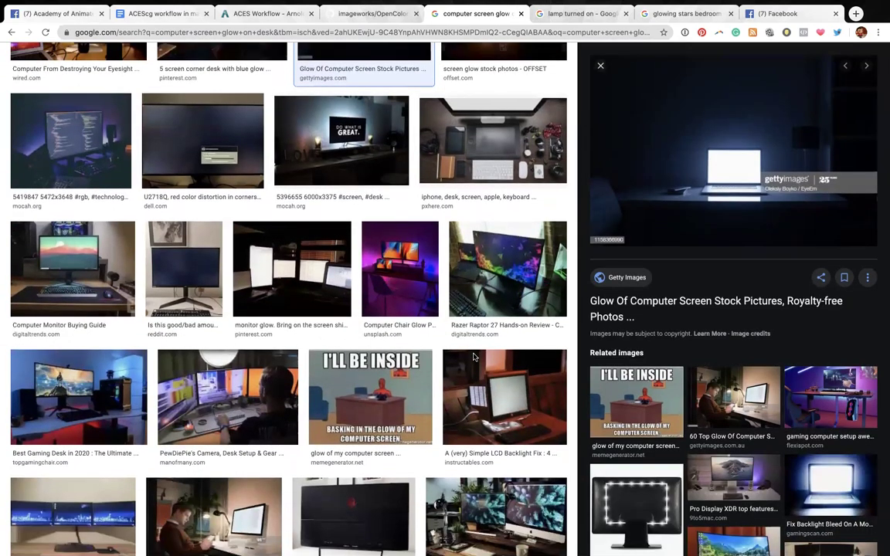
pyautogui.scroll(-1, 474, 357)
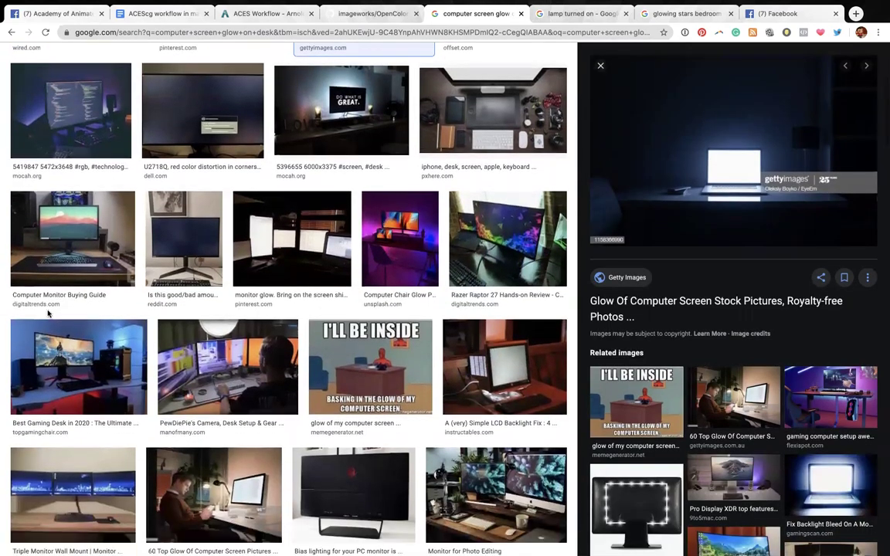
pyautogui.rightClick(74, 358)
pyautogui.press('Escape')
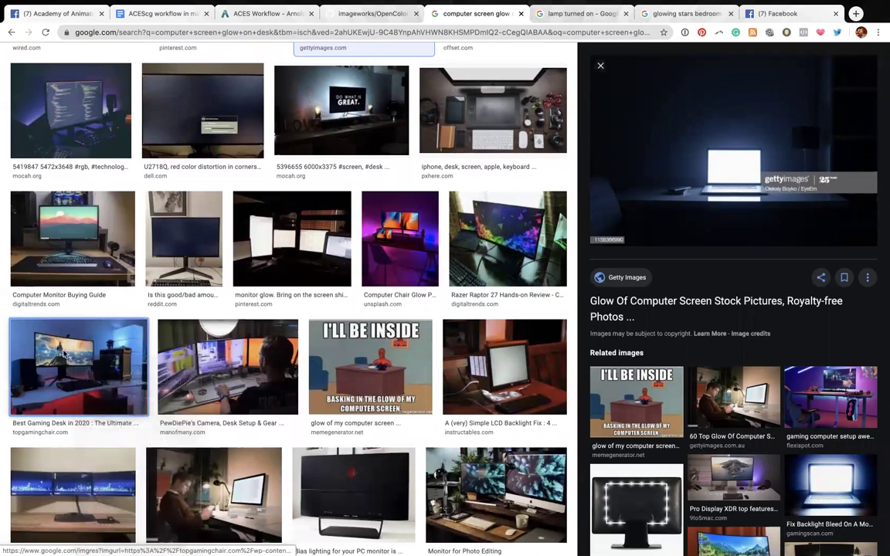
pyautogui.click(120, 348)
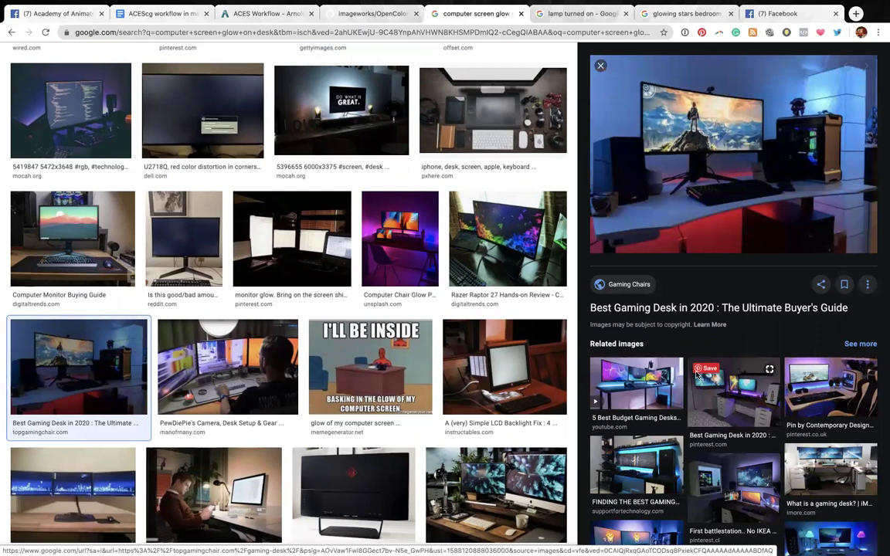
pyautogui.click(697, 371)
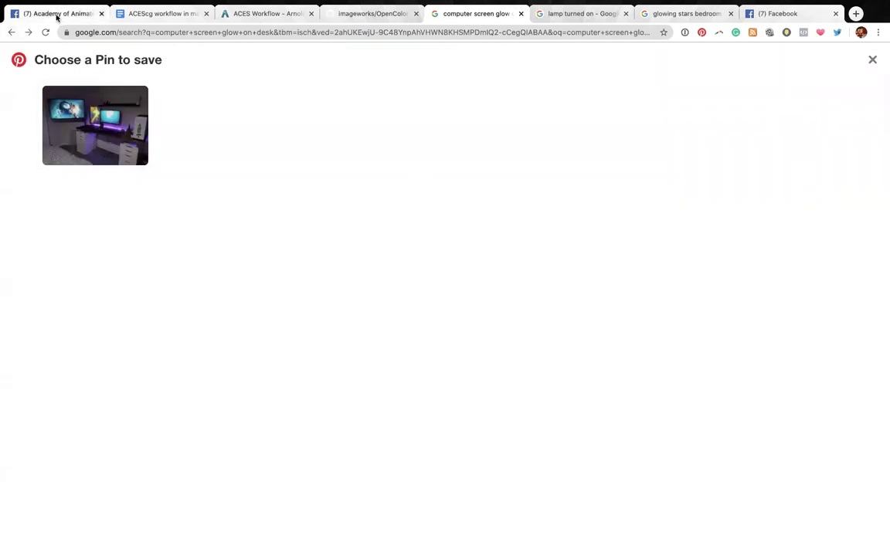
pyautogui.click(872, 59)
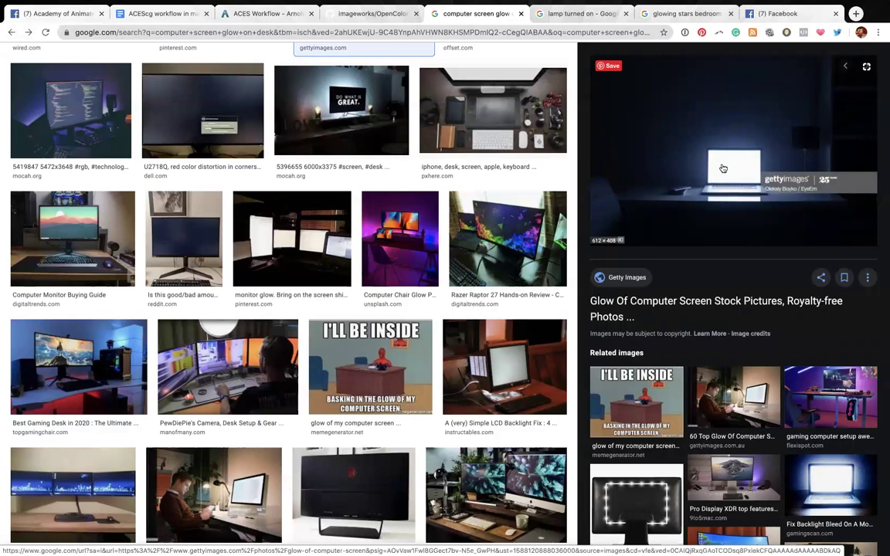
# Preview the monitor glow, man at glowing monitor, dark-room laptop and gaming desk setup photos.
pyautogui.scroll(3, 490, 292)
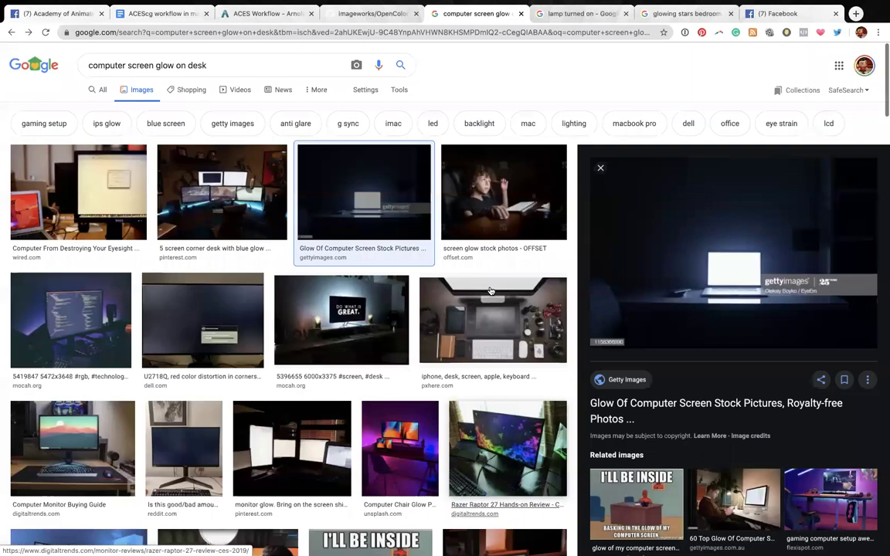
pyautogui.scroll(-5, 490, 291)
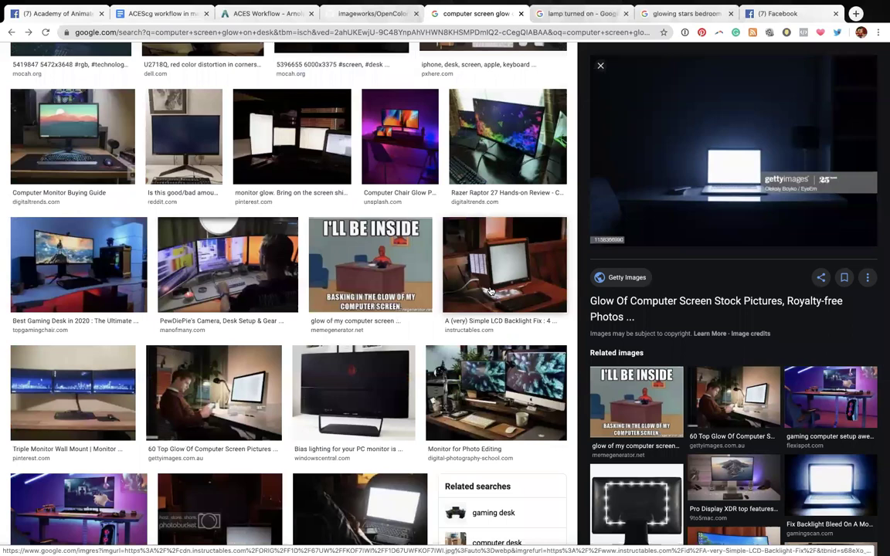
pyautogui.click(292, 139)
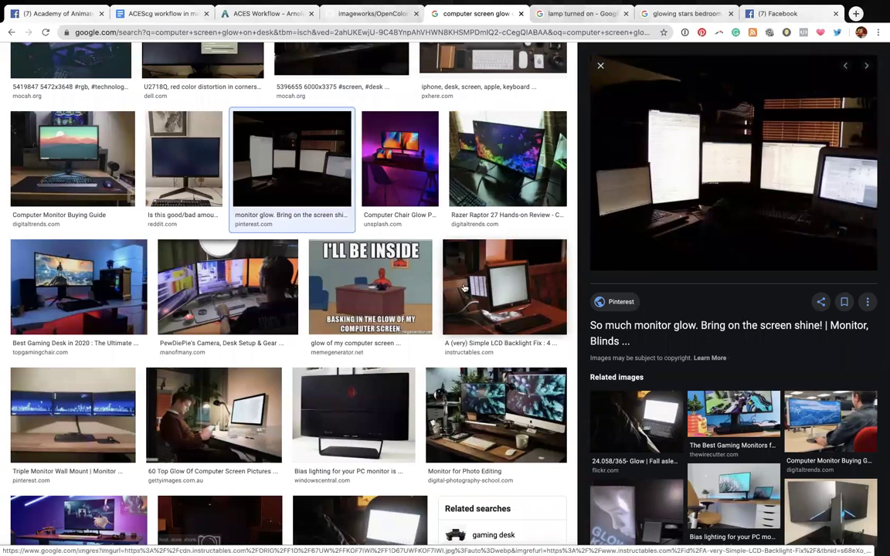
pyautogui.scroll(-3, 464, 289)
pyautogui.click(214, 303)
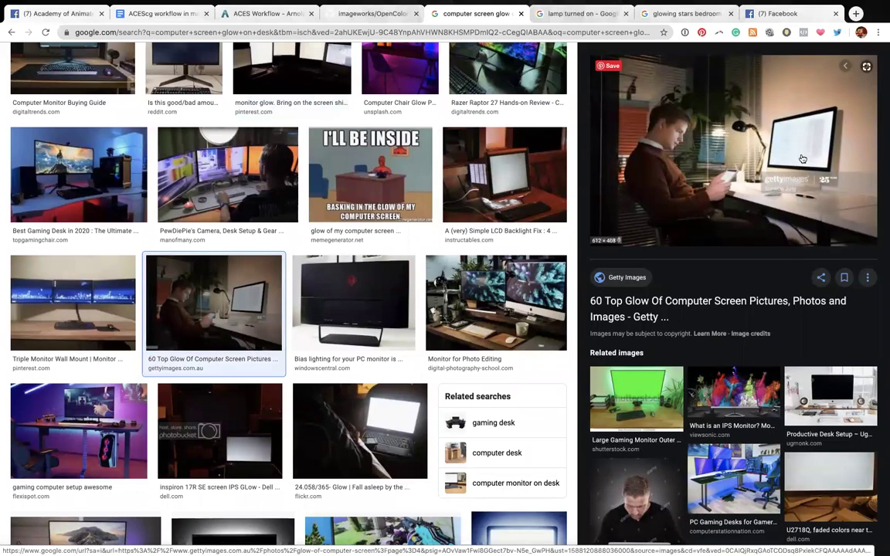
pyautogui.click(411, 429)
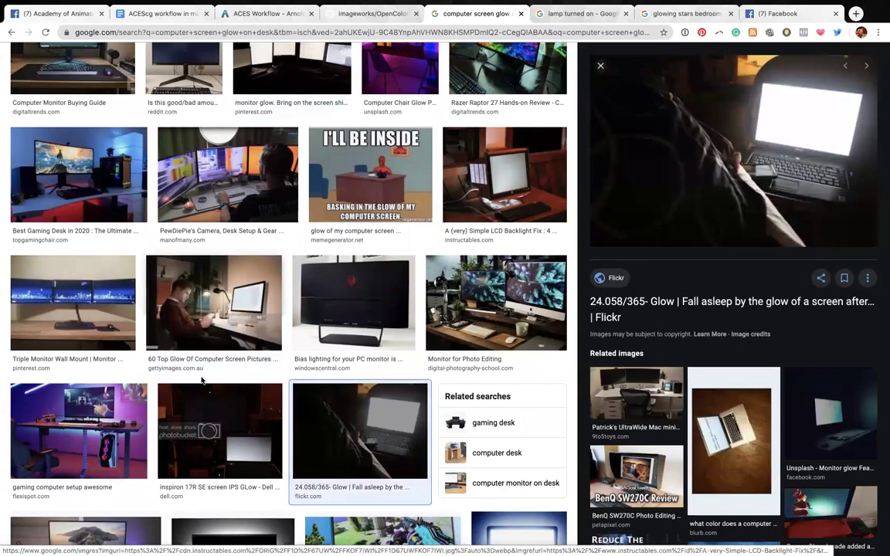
pyautogui.click(109, 406)
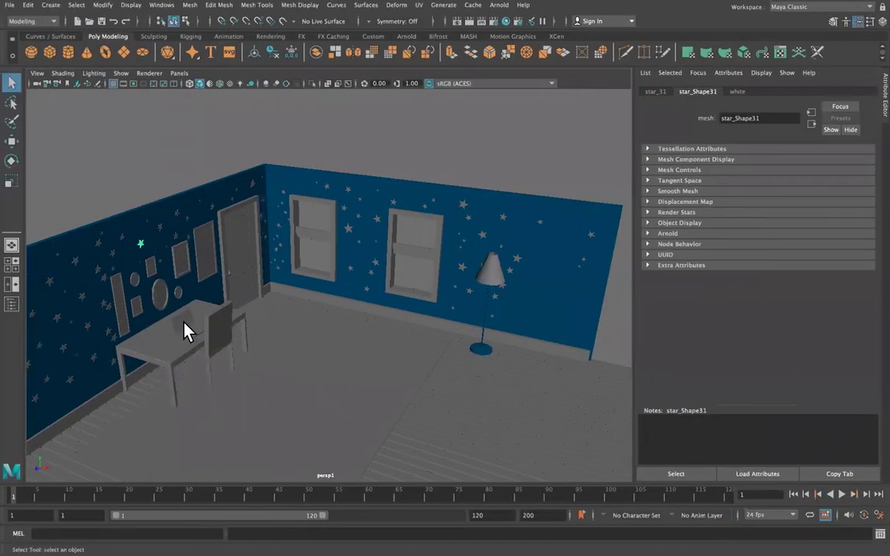
# Select the desk laptop, frame it close up with F, and open Arnold's Lights list.
pyautogui.click(186, 331)
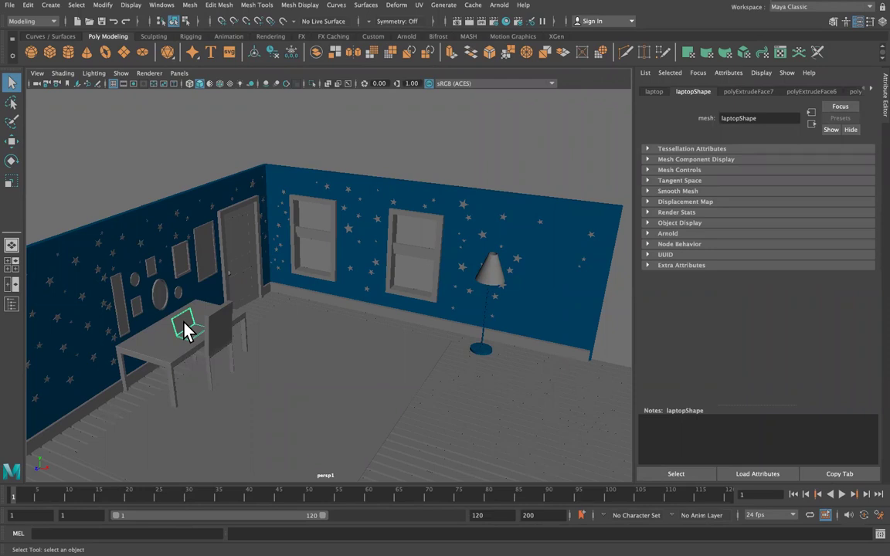
pyautogui.scroll(-3, 246, 303)
pyautogui.moveTo(241, 302)
pyautogui.keyDown('alt'); pyautogui.mouseDown()
pyautogui.moveTo(223, 307)
pyautogui.moveTo(258, 278)
pyautogui.moveTo(236, 284)
pyautogui.mouseUp(); pyautogui.keyUp('alt')
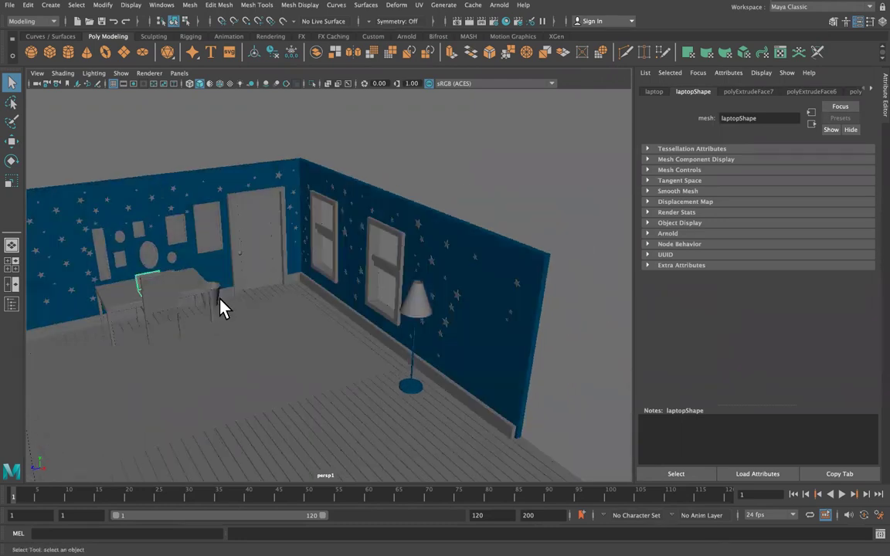
pyautogui.press('f')
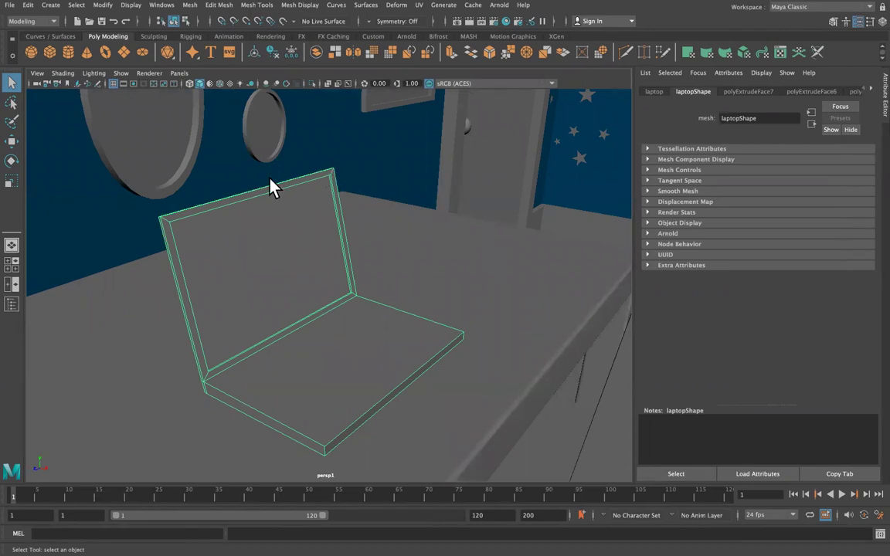
pyautogui.click(499, 5)
# Create an Arnold area light and move it down toward the laptop on the desk.
pyautogui.moveTo(556, 58)
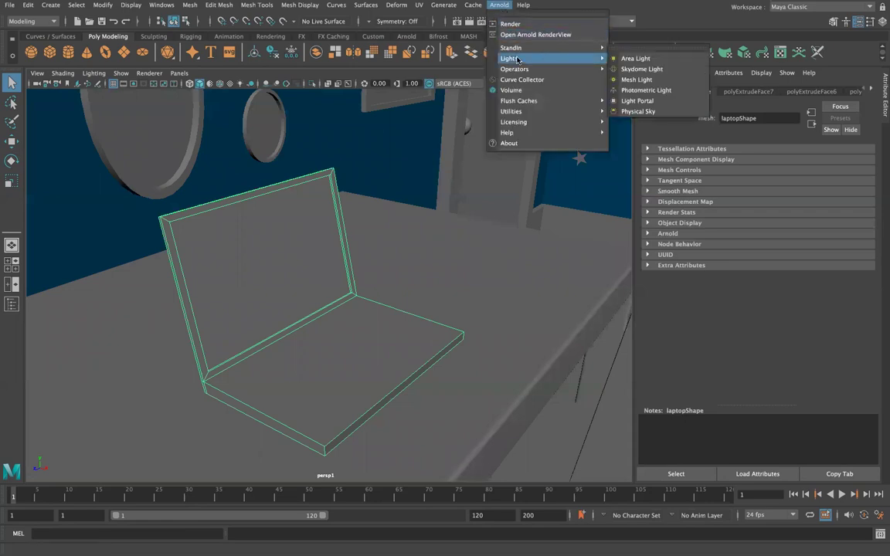
pyautogui.click(636, 58)
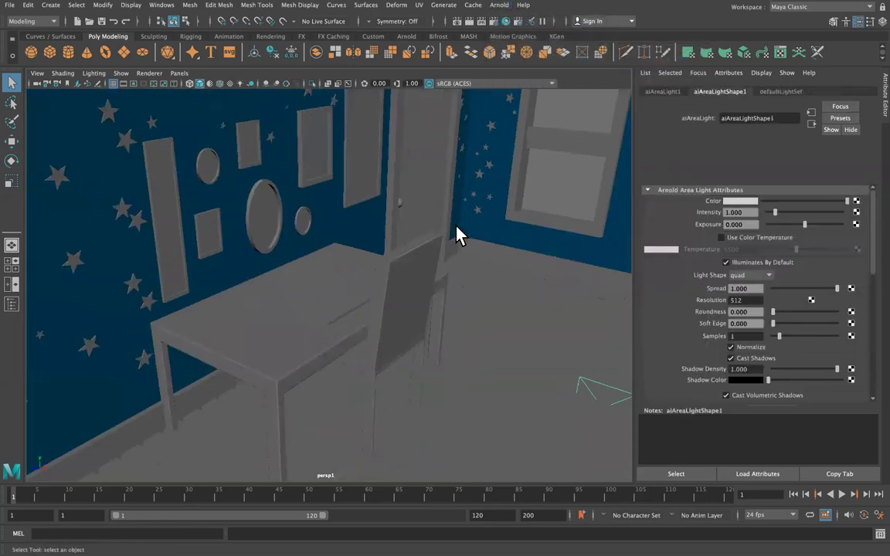
pyautogui.press('w')
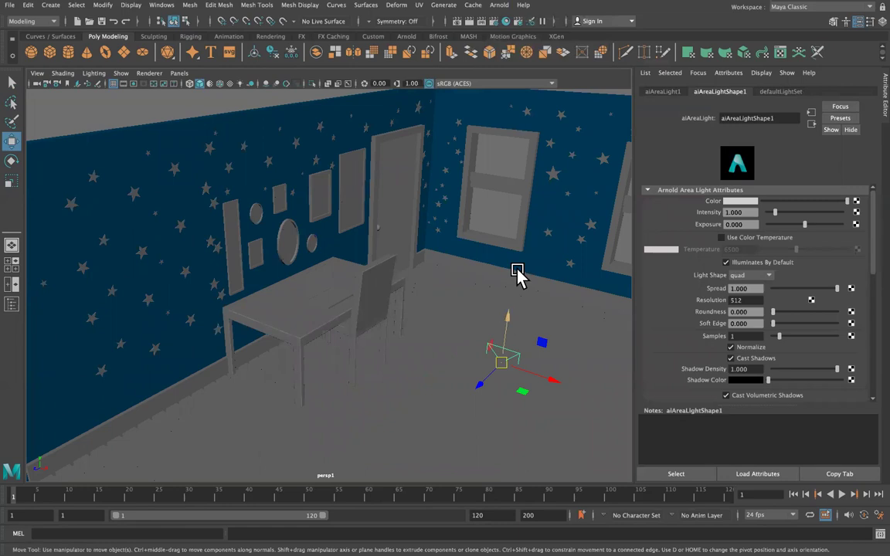
pyautogui.moveTo(517, 305); pyautogui.dragTo(527, 241)
pyautogui.moveTo(562, 268); pyautogui.dragTo(341, 248)
pyautogui.press('f')
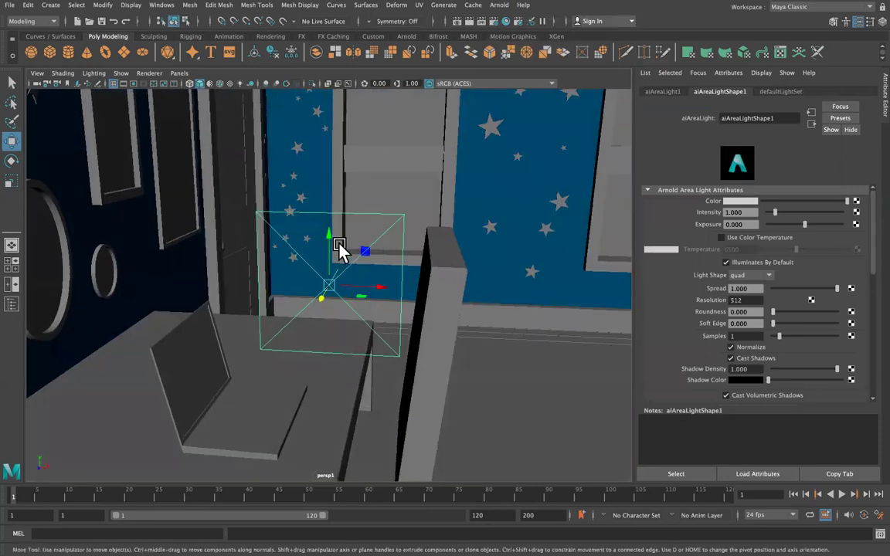
pyautogui.moveTo(334, 294); pyautogui.dragTo(277, 319)
# Slide, scale and lower aiAreaLight1 so it sits flat against the laptop screen.
pyautogui.press('e')
pyautogui.press('w')
pyautogui.moveTo(298, 349); pyautogui.dragTo(243, 262)
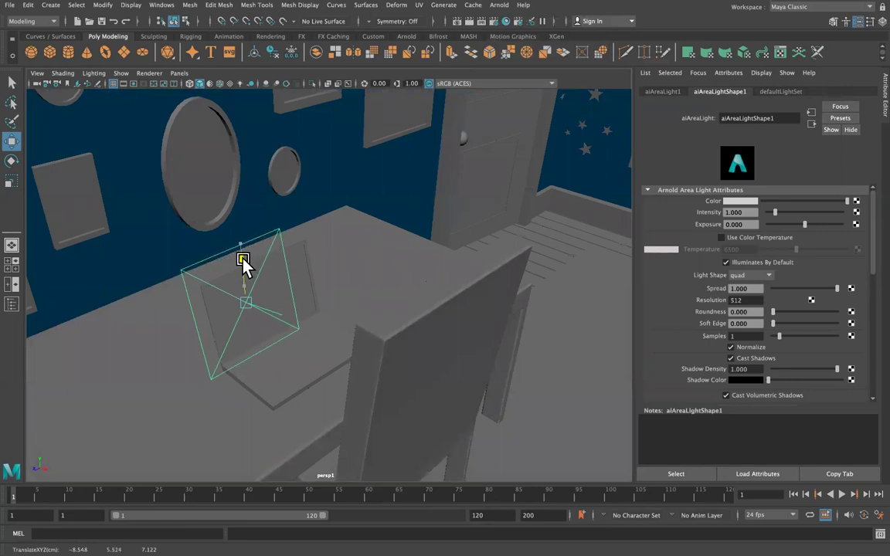
pyautogui.moveTo(209, 324); pyautogui.dragTo(234, 313)
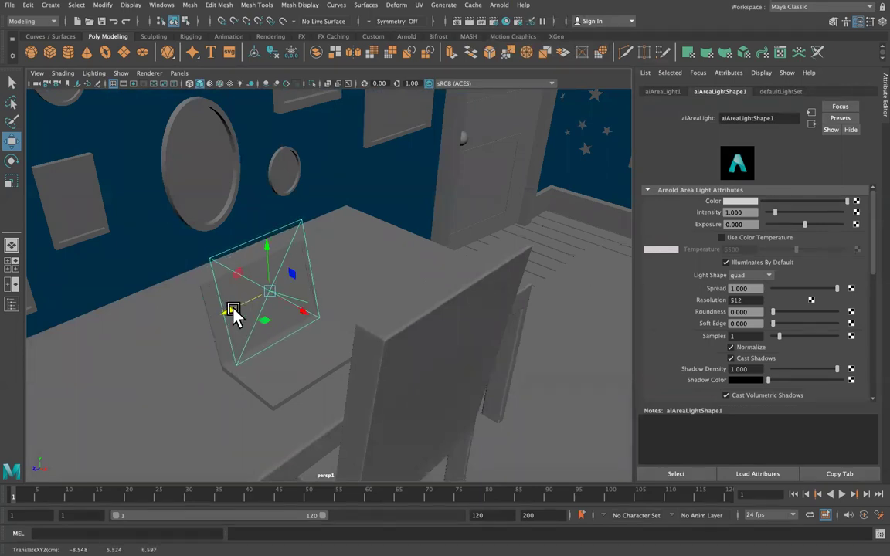
pyautogui.keyDown('alt'); pyautogui.moveTo(318, 308); pyautogui.dragTo(361, 285); pyautogui.keyUp('alt')
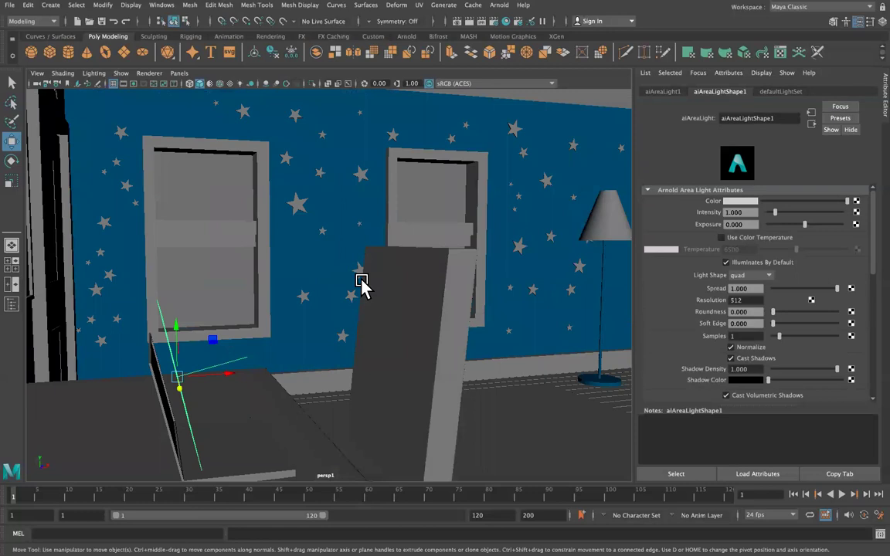
pyautogui.press('r')
pyautogui.moveTo(147, 303); pyautogui.dragTo(199, 354)
pyautogui.scroll(3, 198, 354)
pyautogui.press('w')
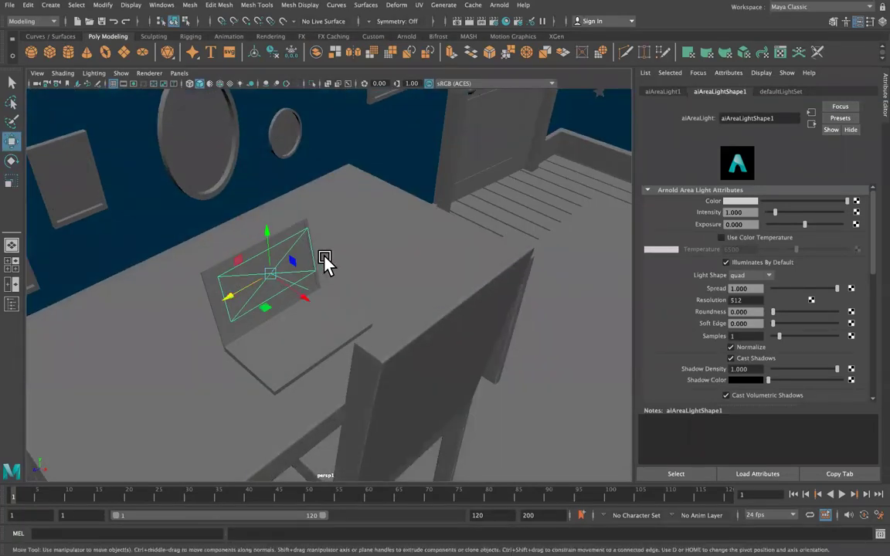
pyautogui.moveTo(266, 229); pyautogui.dragTo(299, 299)
# Show the laptop's 'white' aiStandardSurface material with its Emission section expanded.
pyautogui.click(266, 341)
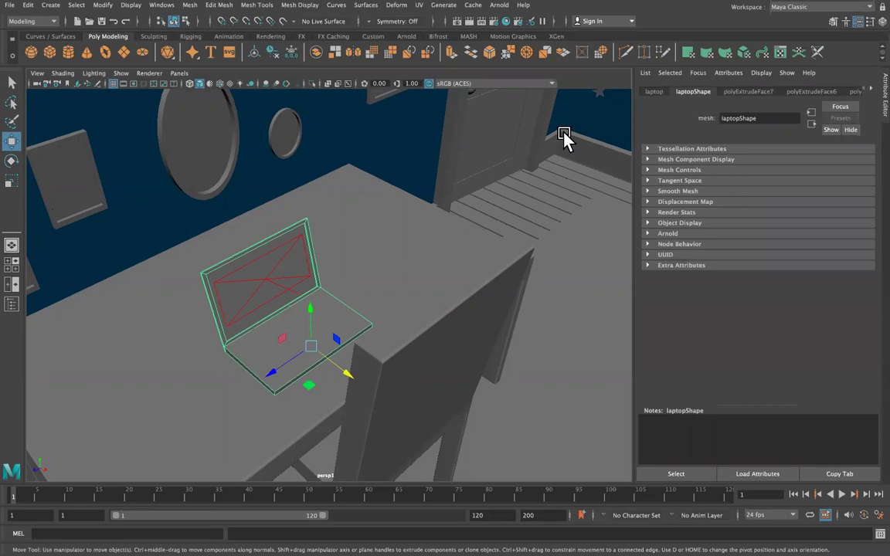
pyautogui.click(870, 90)
pyautogui.click(870, 91)
pyautogui.click(870, 91)
pyautogui.click(848, 91)
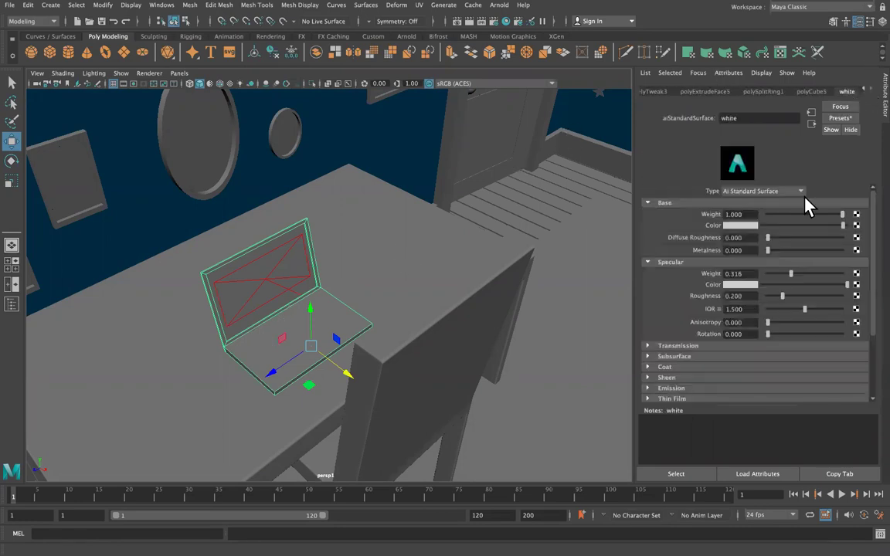
pyautogui.click(650, 302)
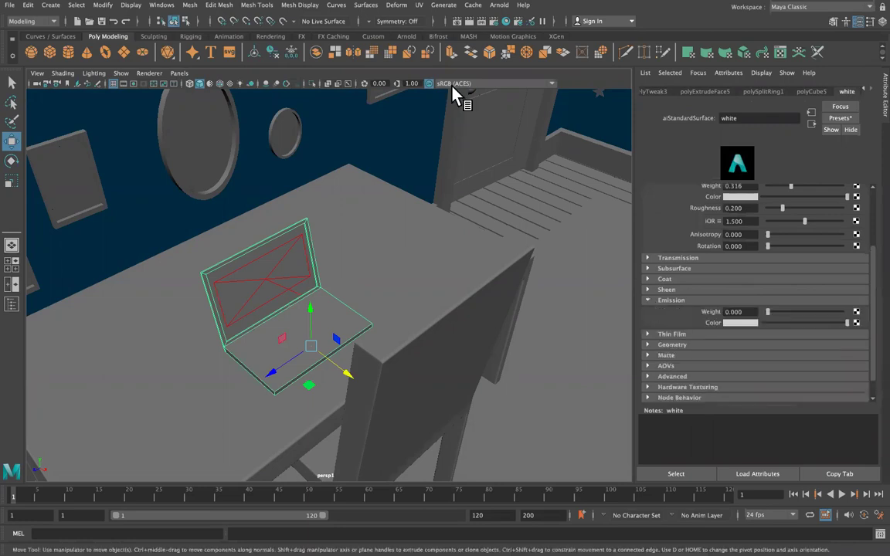
# Run a quick Arnold test render, then close the RenderView.
pyautogui.click(333, 5)
pyautogui.moveTo(502, 8)
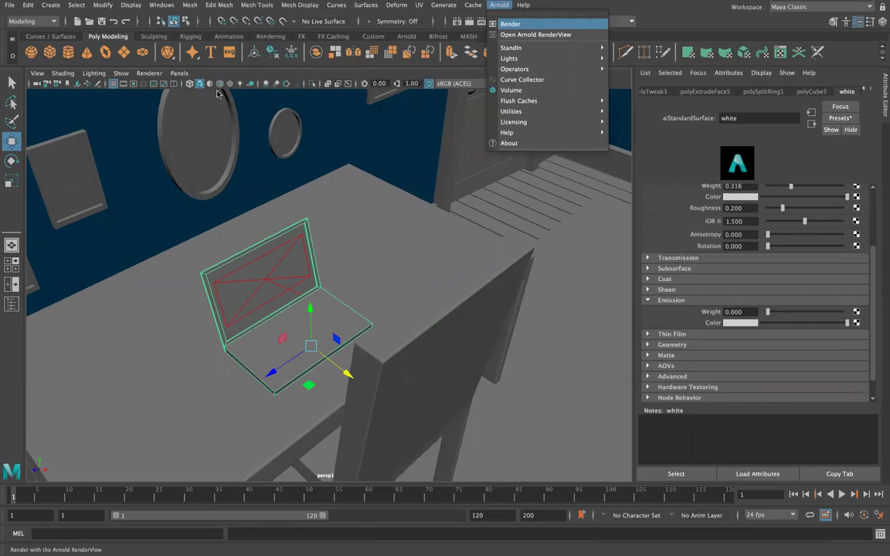
pyautogui.click(510, 24)
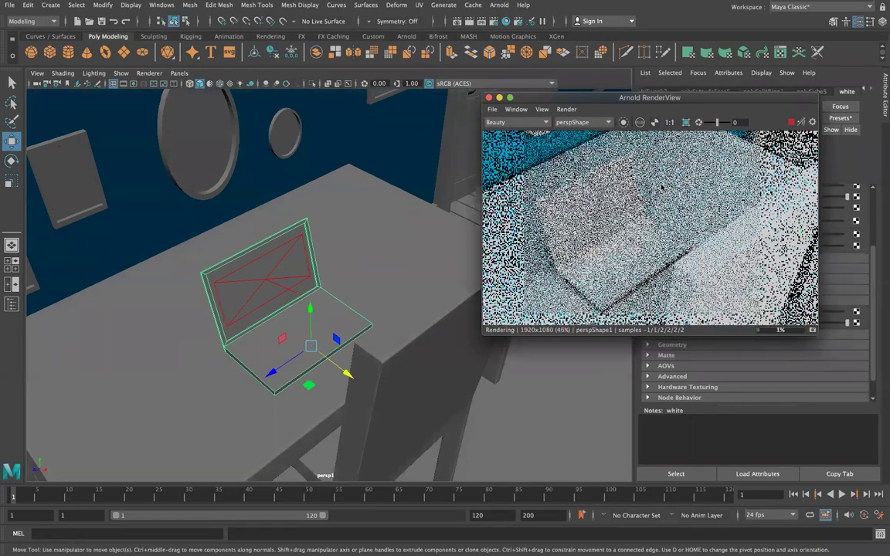
pyautogui.scroll(-3, 662, 186)
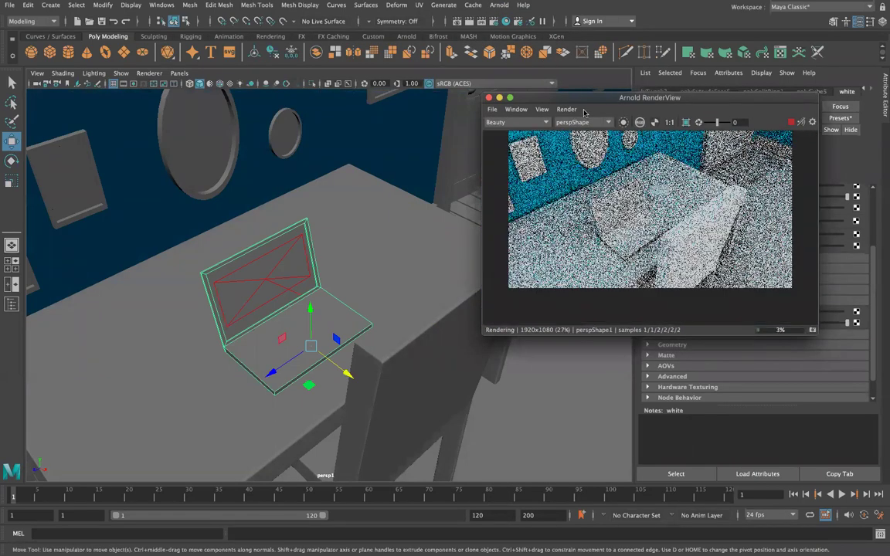
pyautogui.click(488, 97)
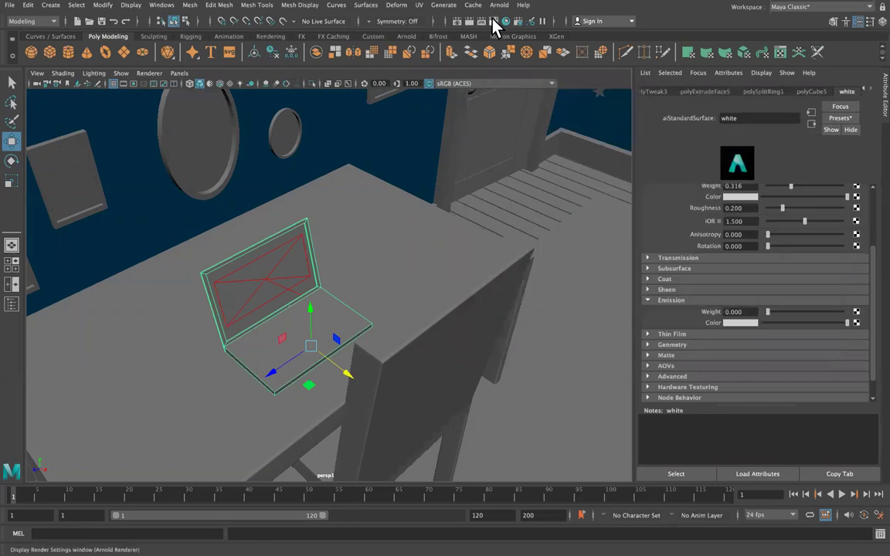
# Keep the HD_1080 preset, lock the width/height ratio and set render height to 270.
pyautogui.click(493, 20)
pyautogui.scroll(-8, 256, 290)
pyautogui.click(256, 295)
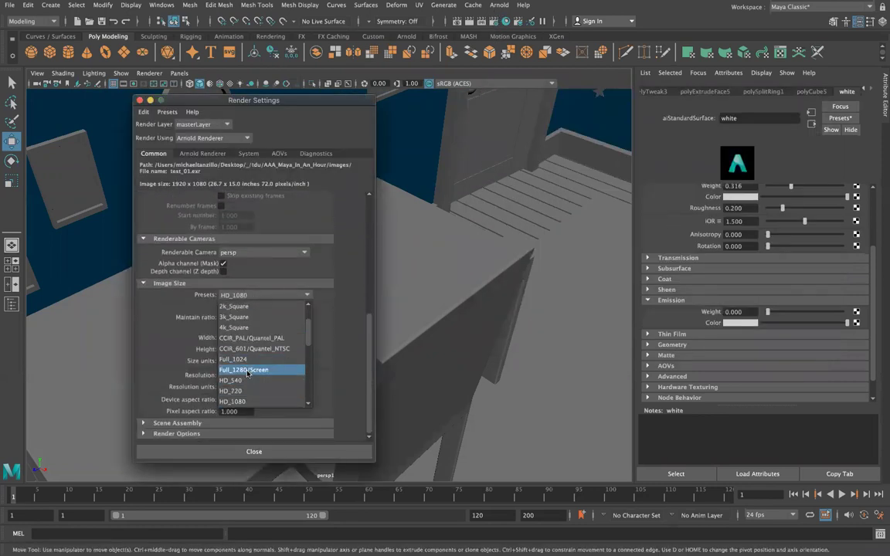
pyautogui.click(233, 401)
pyautogui.click(221, 307)
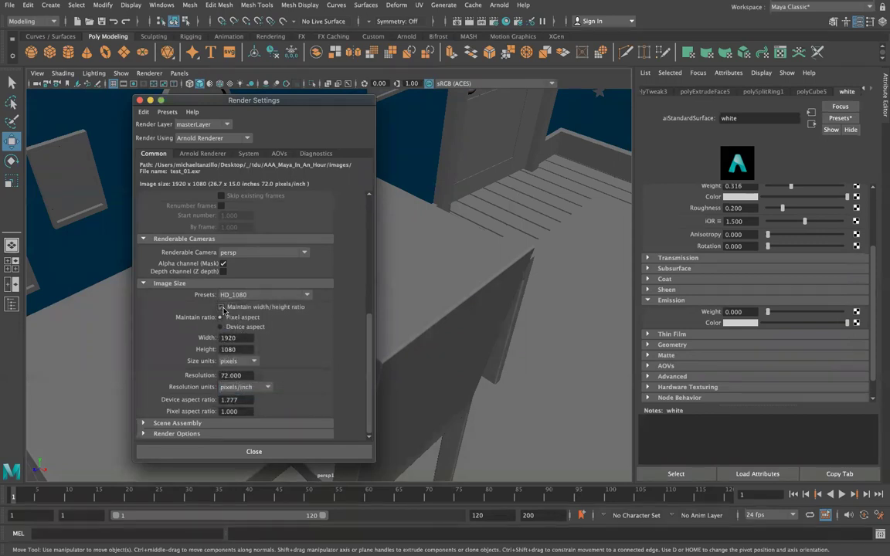
pyautogui.moveTo(242, 349); pyautogui.dragTo(197, 353)
pyautogui.write('27')
pyautogui.press('Return')
pyautogui.click(240, 452)
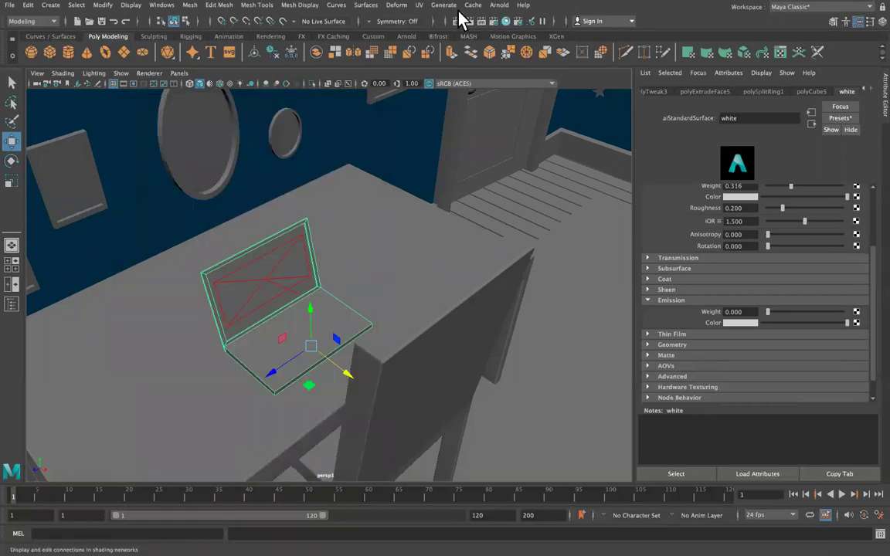
# Render a 480x270 Arnold test and delete the aiSkyDomeLight.
pyautogui.click(501, 6)
pyautogui.click(510, 24)
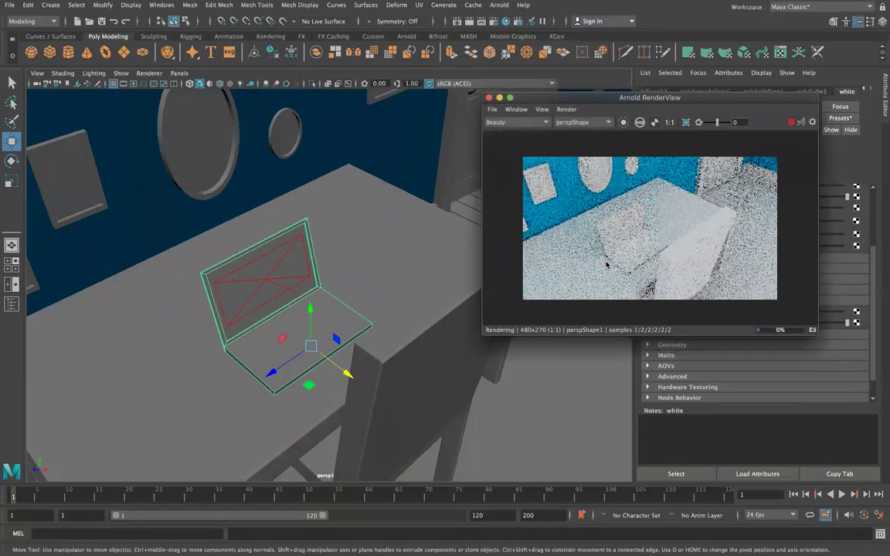
pyautogui.moveTo(717, 101); pyautogui.dragTo(315, 299)
pyautogui.keyDown('alt'); pyautogui.moveTo(455, 227); pyautogui.dragTo(455, 225); pyautogui.keyUp('alt')
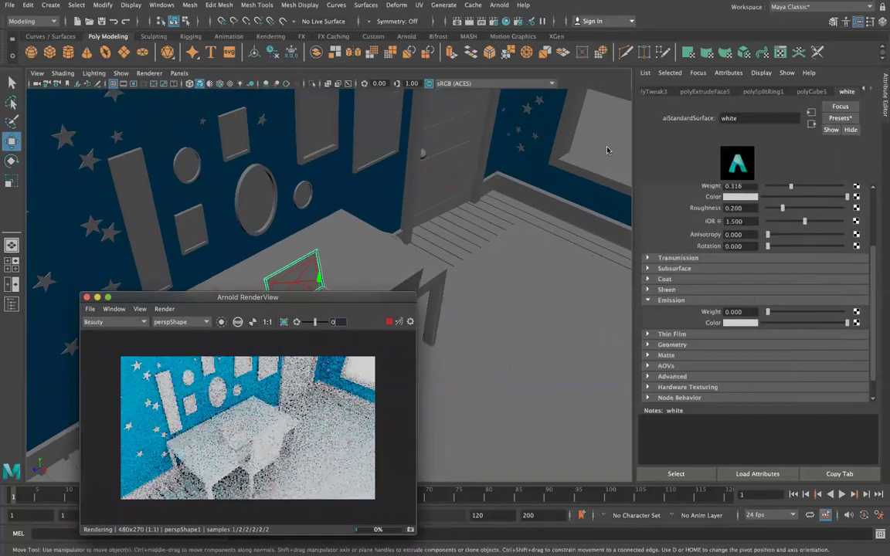
pyautogui.click(605, 146)
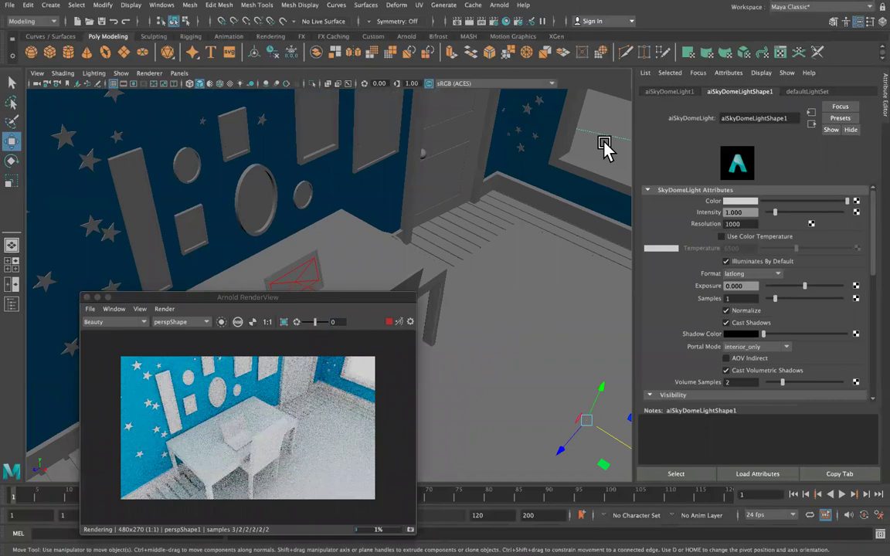
pyautogui.press('Delete')
# Move the area light from the table up to the wall.
pyautogui.scroll(5, 378, 203)
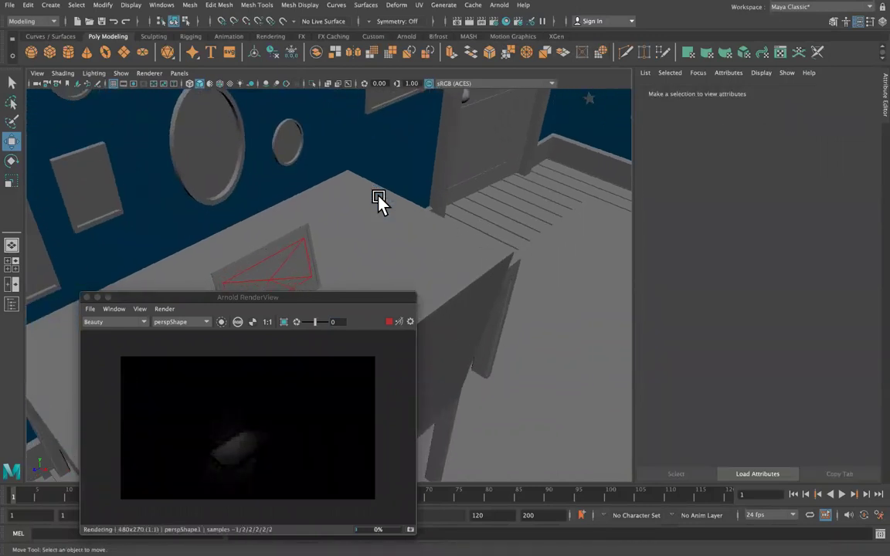
pyautogui.moveTo(269, 261); pyautogui.dragTo(464, 203)
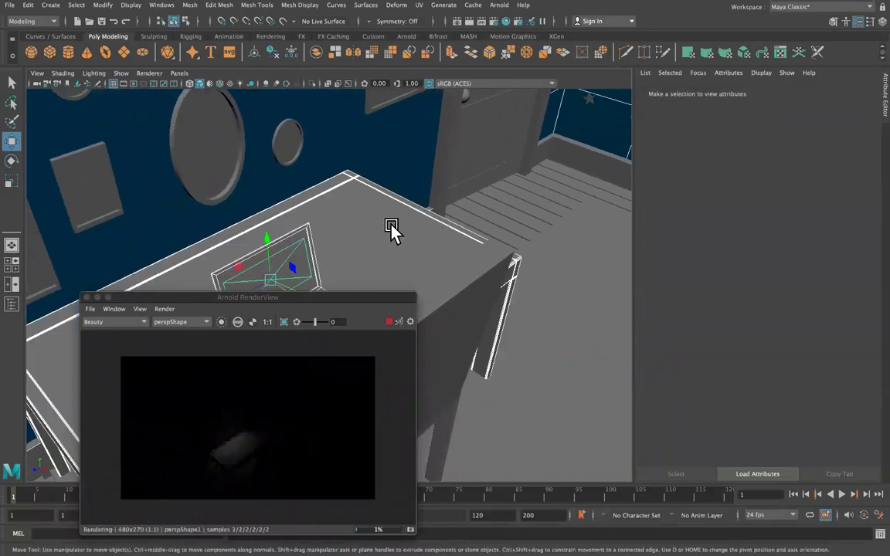
pyautogui.moveTo(274, 234); pyautogui.dragTo(282, 93)
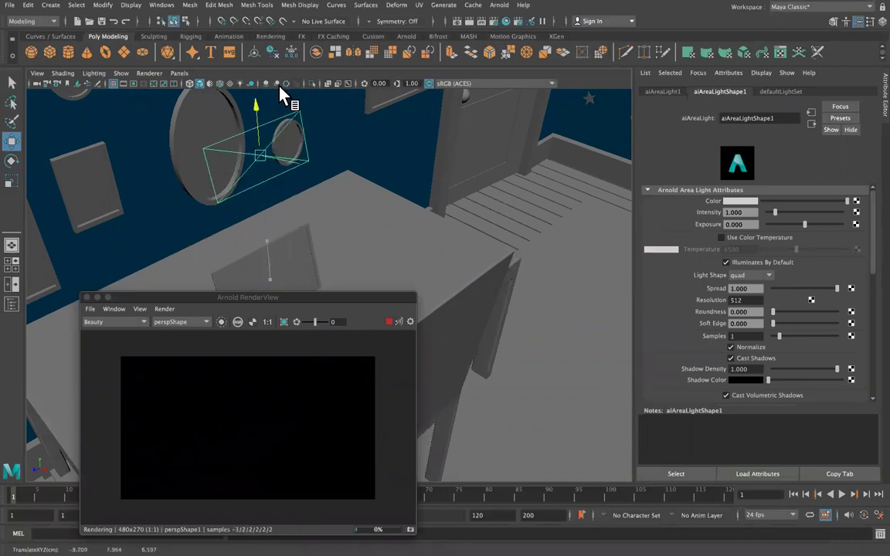
# Select the laptop's screen face in face selection mode.
pyautogui.click(290, 254)
pyautogui.moveTo(290, 255); pyautogui.dragTo(310, 526, button='right')
pyautogui.click(289, 270)
# Assign a new aiStandardSurface to the laptop screen with Emission Weight 5.
pyautogui.click(322, 247)
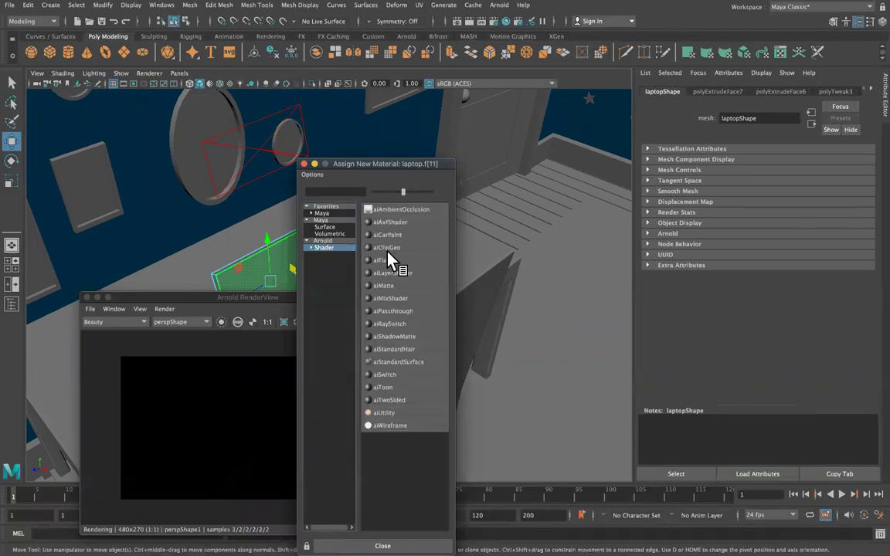
pyautogui.click(403, 361)
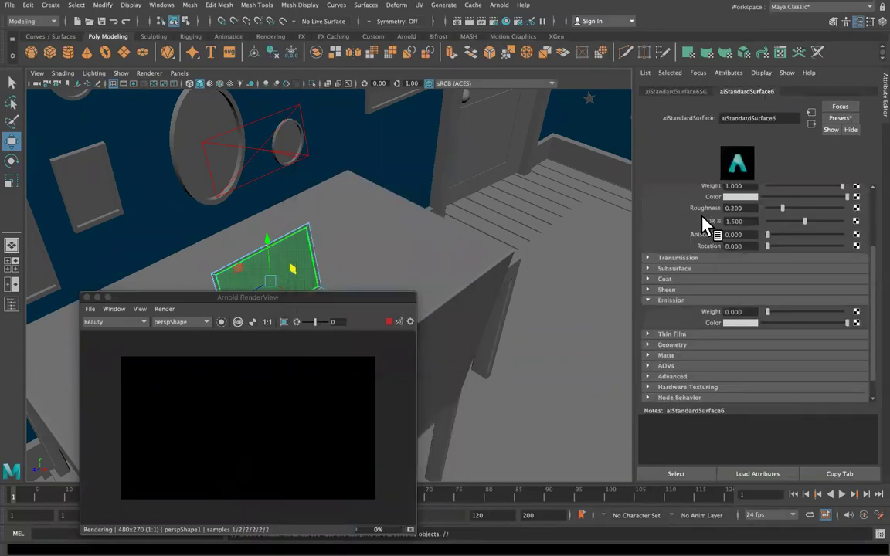
pyautogui.scroll(-2, 740, 248)
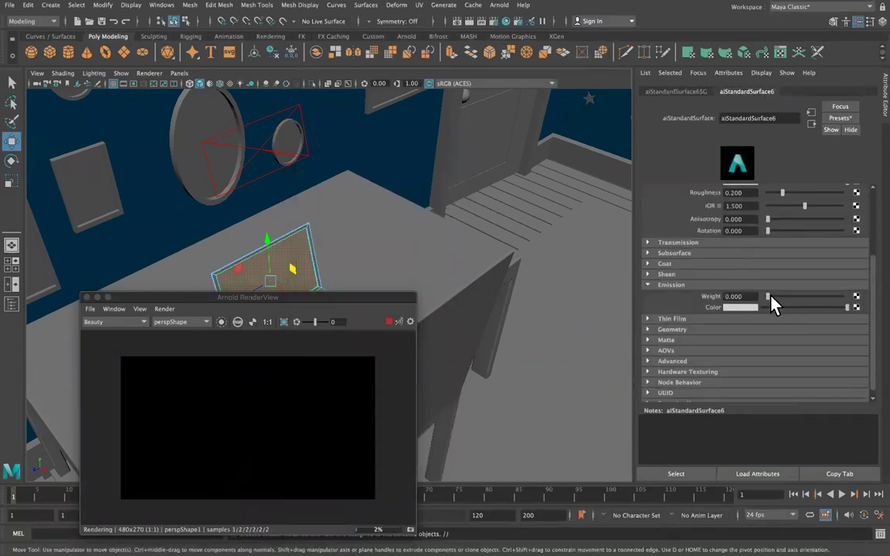
pyautogui.moveTo(824, 301); pyautogui.dragTo(849, 298)
pyautogui.moveTo(759, 297); pyautogui.dragTo(693, 303)
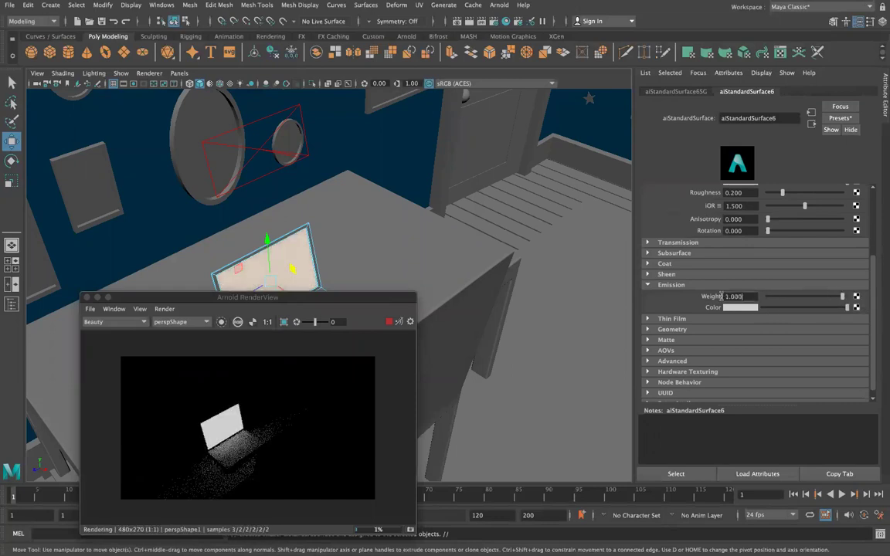
pyautogui.write('5')
pyautogui.press('Return')
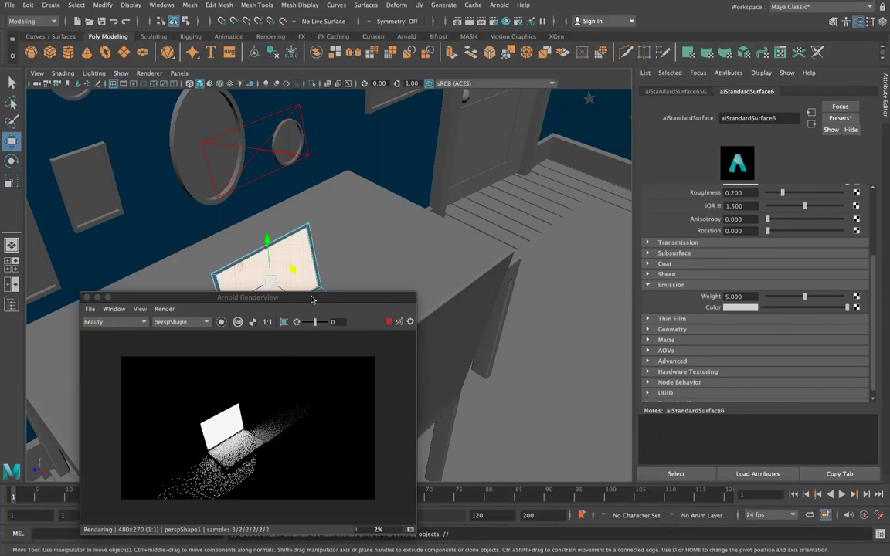
# Test-stretch the screen face, then undo both the stretch and the emission change.
pyautogui.moveTo(254, 297); pyautogui.dragTo(427, 204)
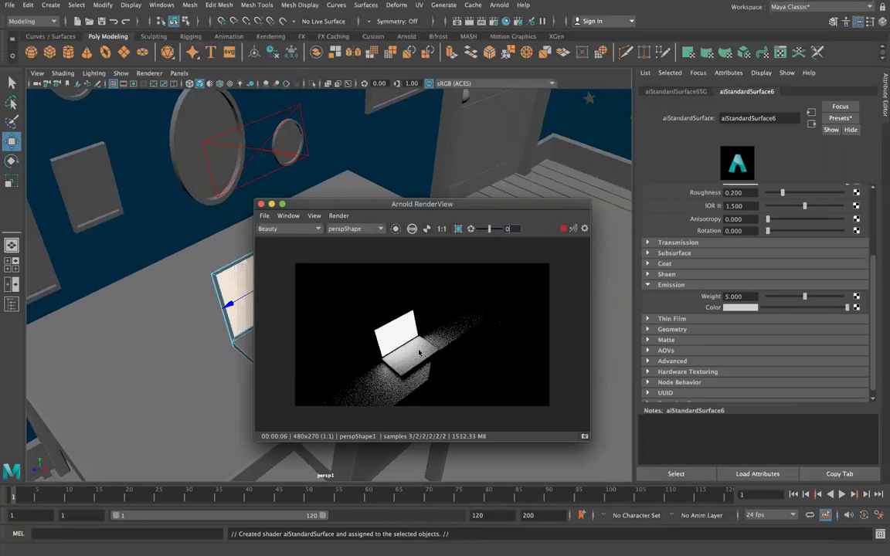
pyautogui.moveTo(470, 199); pyautogui.dragTo(616, 369)
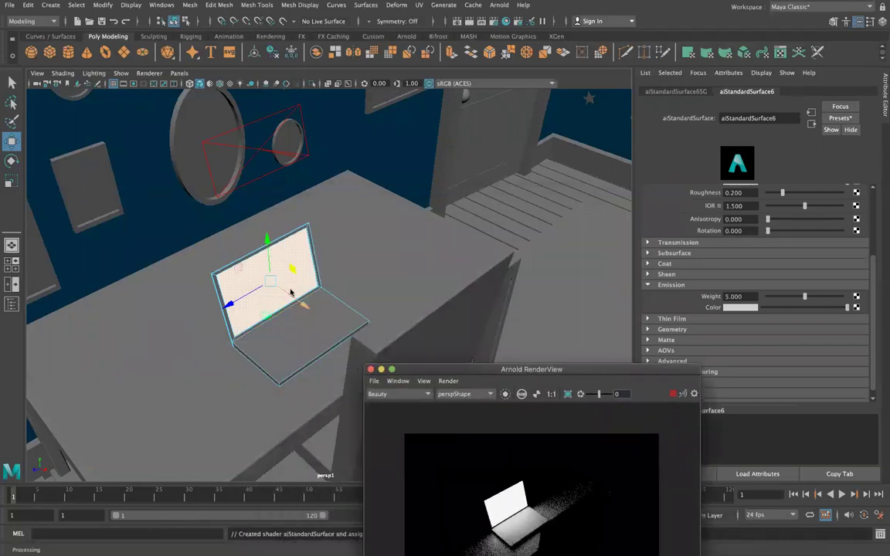
pyautogui.click(262, 274)
pyautogui.press('r')
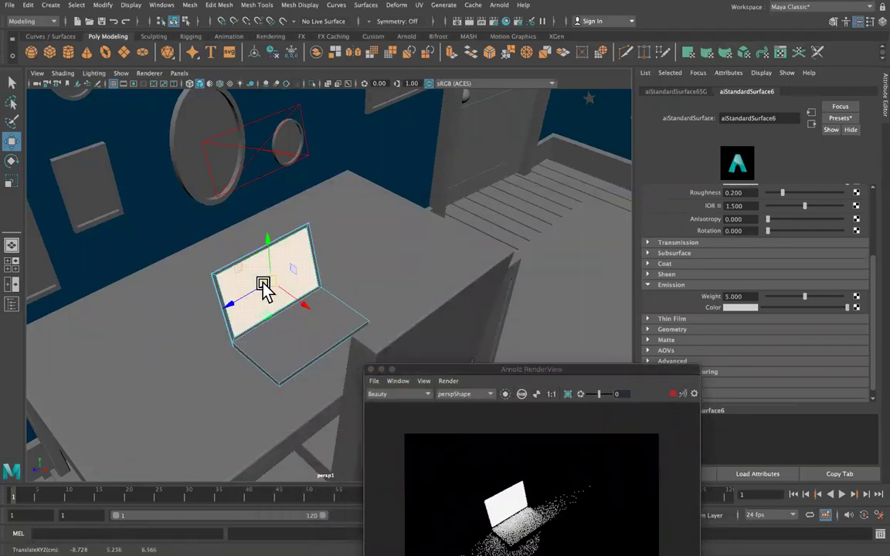
pyautogui.moveTo(246, 302); pyautogui.dragTo(178, 336)
pyautogui.hotkey('ctrl', 'z')
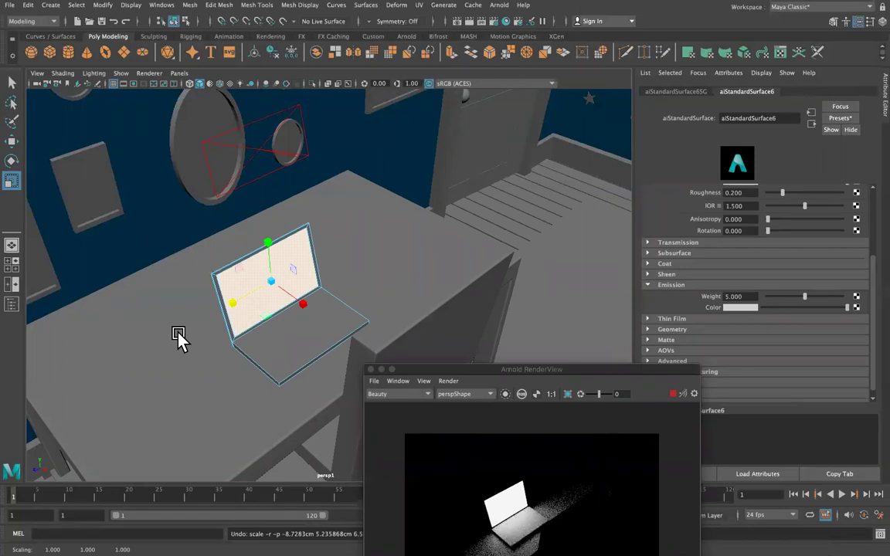
pyautogui.hotkey('ctrl', 'z')
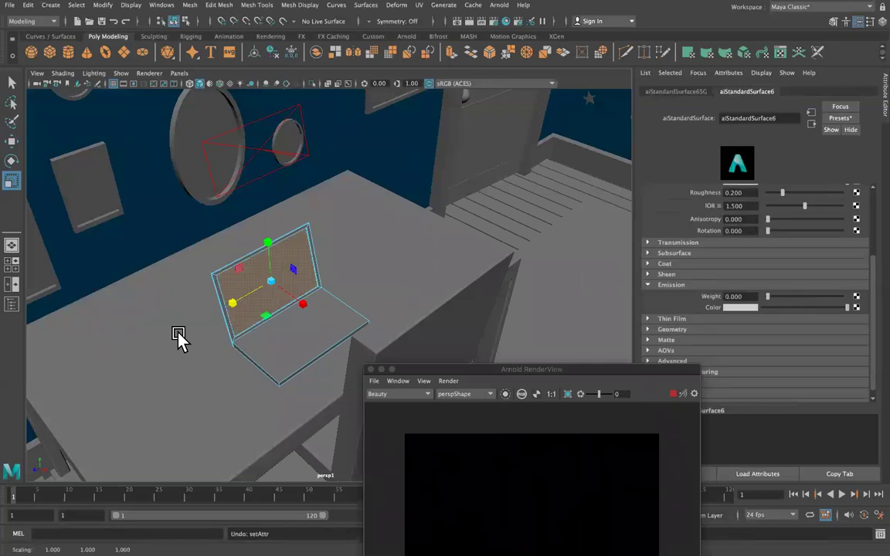
pyautogui.click(398, 229)
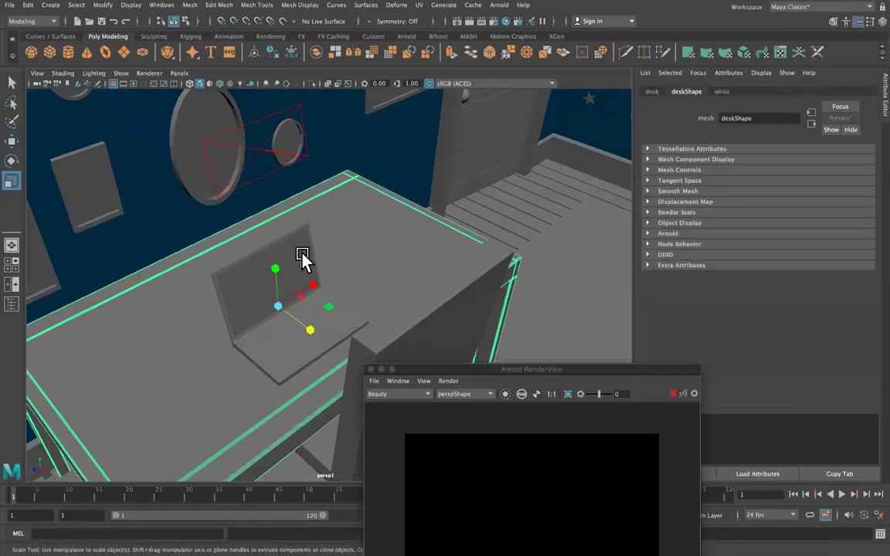
# Move the area light down onto the laptop and raise its exposure to 5.
pyautogui.click(290, 158)
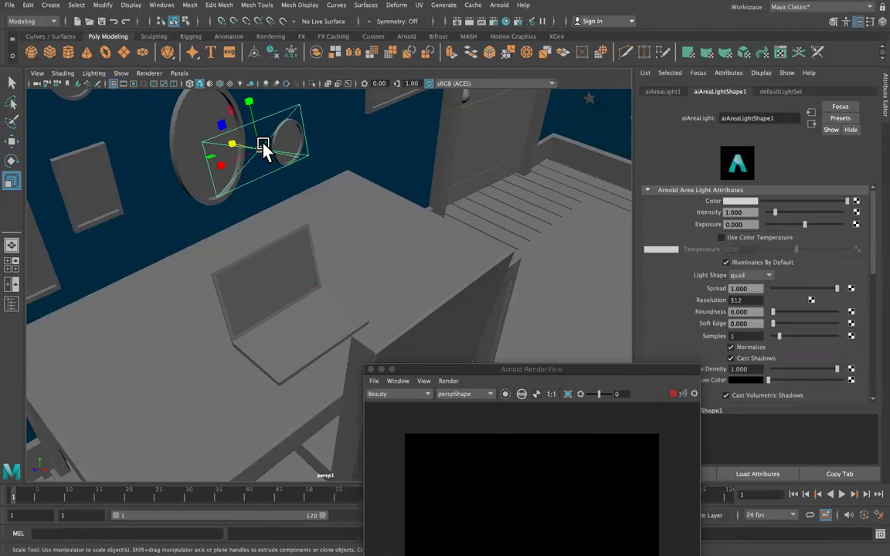
pyautogui.press('w')
pyautogui.moveTo(258, 103); pyautogui.dragTo(271, 243)
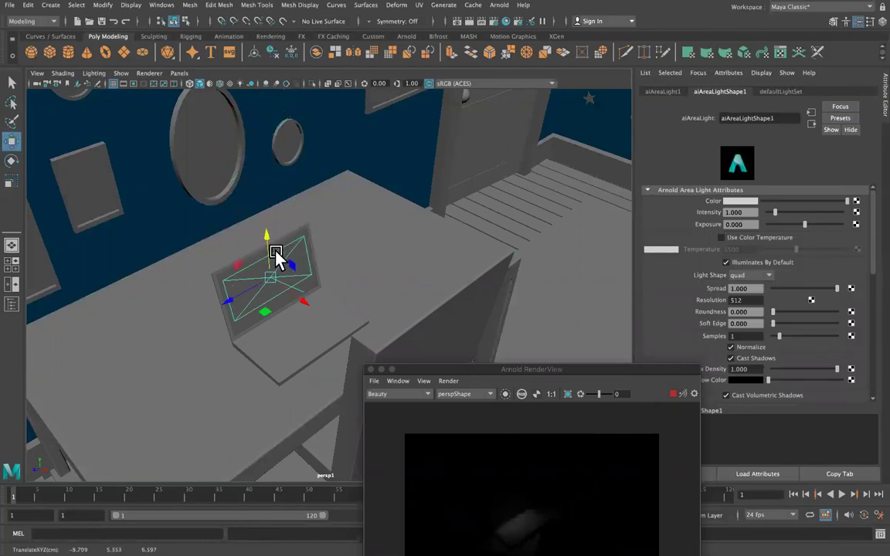
pyautogui.moveTo(283, 266)
pyautogui.keyDown('alt'); pyautogui.mouseDown()
pyautogui.moveTo(357, 254)
pyautogui.moveTo(304, 282)
pyautogui.moveTo(298, 275)
pyautogui.mouseUp(); pyautogui.keyUp('alt')
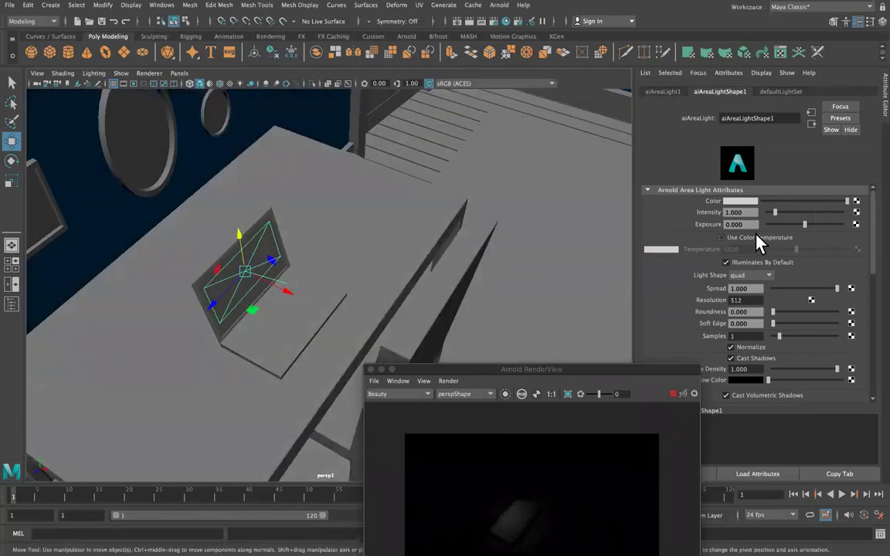
pyautogui.moveTo(805, 225); pyautogui.dragTo(844, 224)
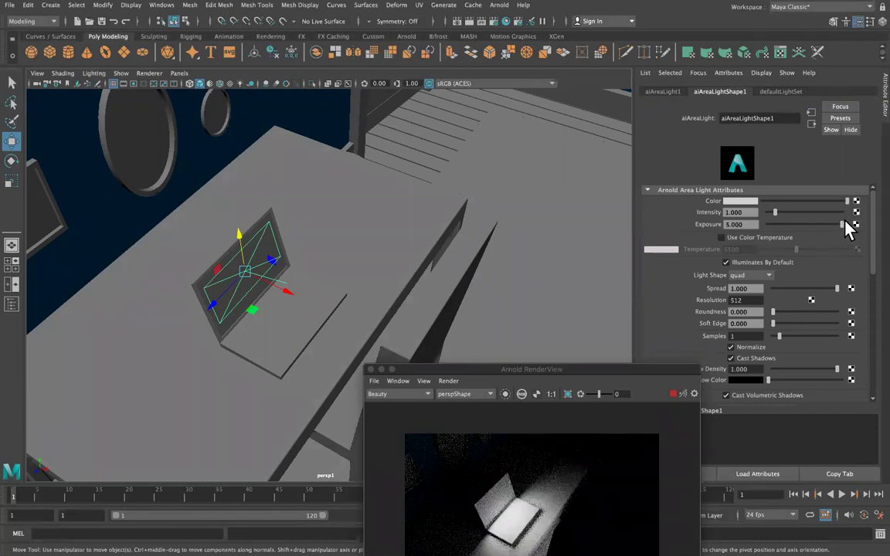
# Rescale the area light and raise it above the laptop.
pyautogui.moveTo(550, 368); pyautogui.dragTo(535, 214)
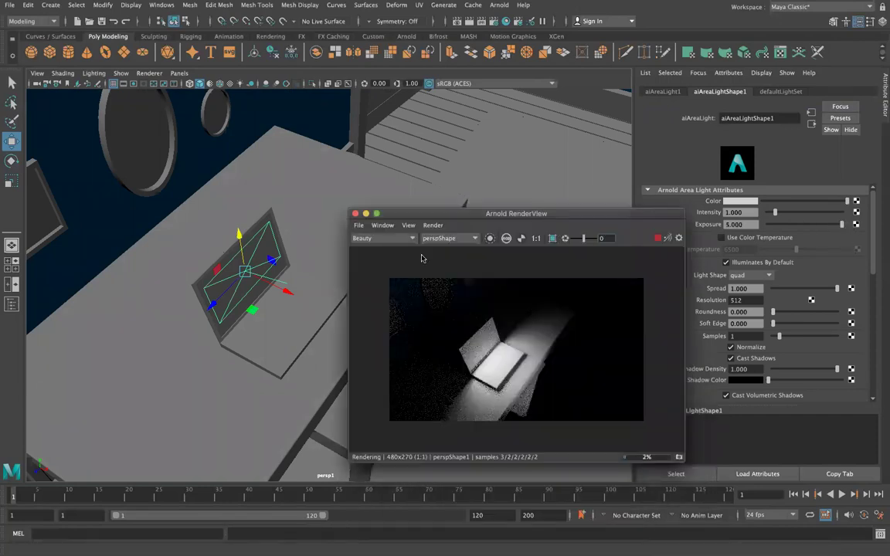
pyautogui.click(243, 280)
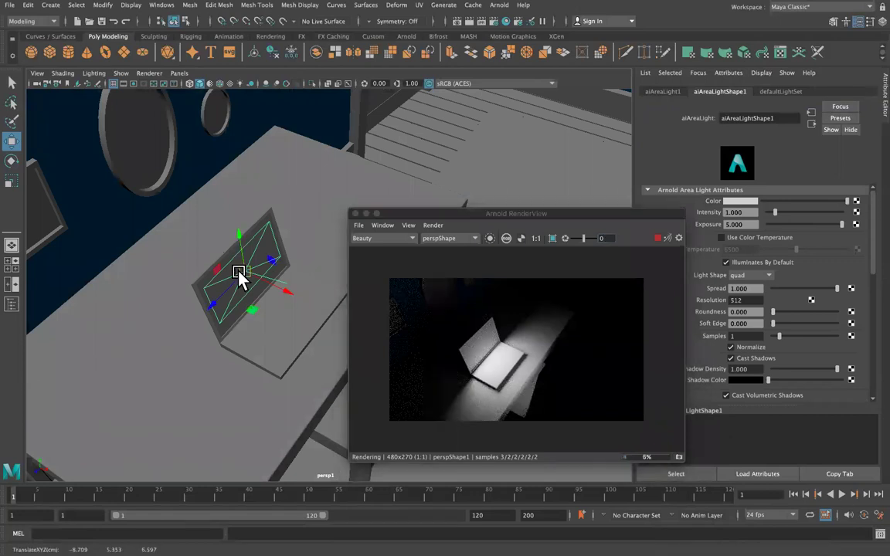
pyautogui.press('r')
pyautogui.moveTo(220, 306); pyautogui.dragTo(237, 271)
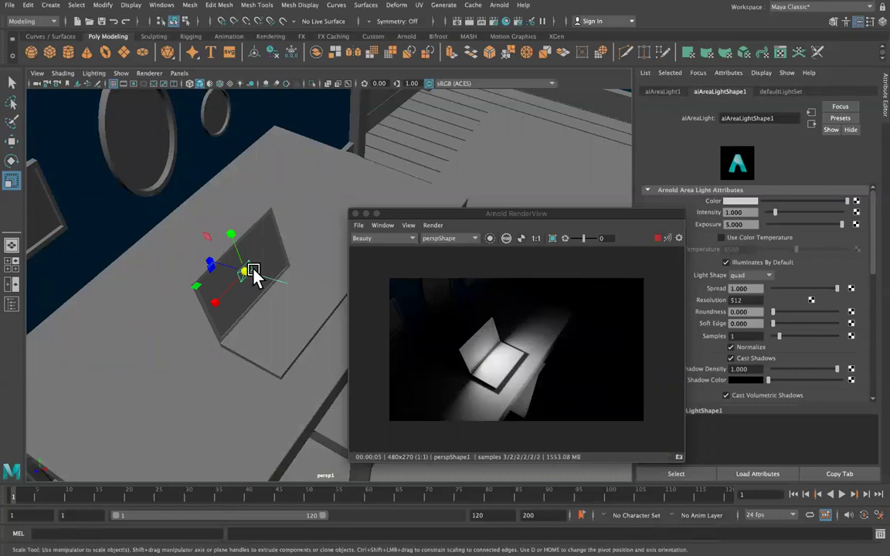
pyautogui.moveTo(276, 265); pyautogui.dragTo(883, 6)
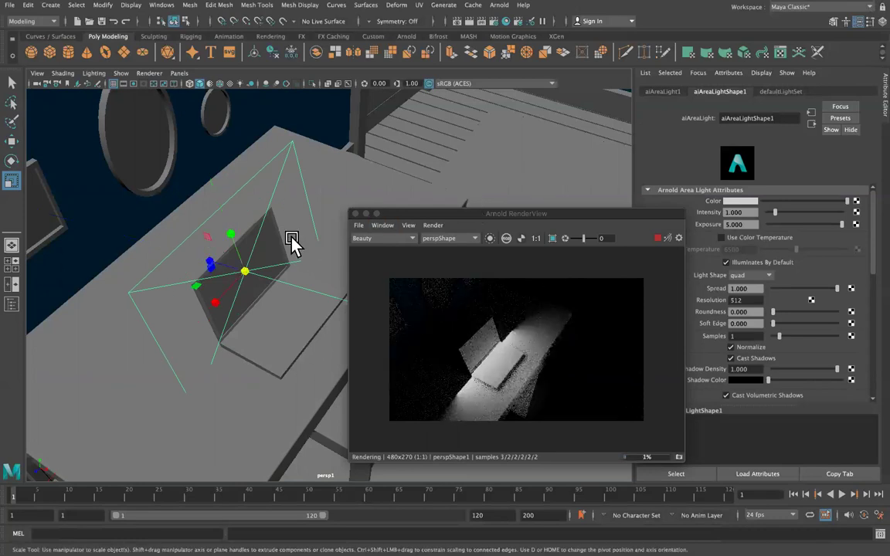
pyautogui.press('w')
pyautogui.moveTo(240, 230); pyautogui.dragTo(232, 202)
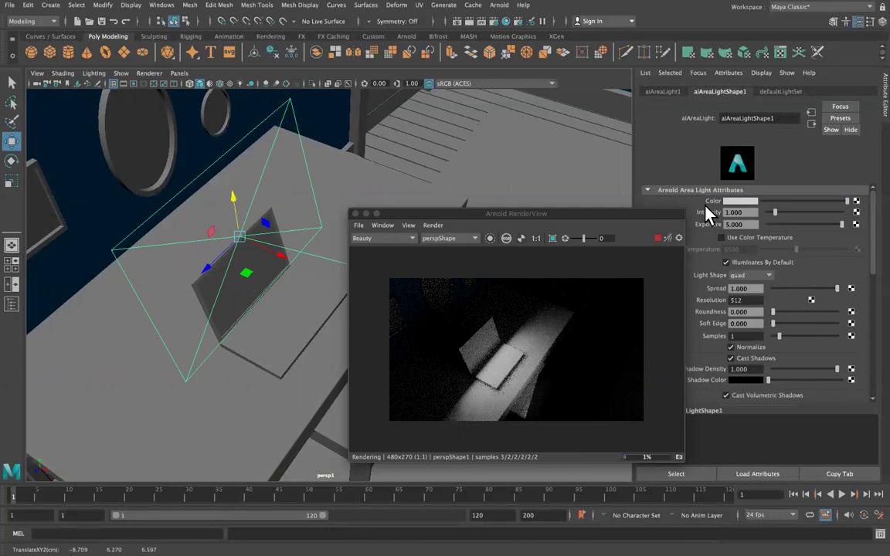
# Set the area light exposure to 12, then lower it to about 6.6.
pyautogui.doubleClick(737, 224)
pyautogui.write('12')
pyautogui.press('Return')
pyautogui.moveTo(809, 224); pyautogui.dragTo(793, 224)
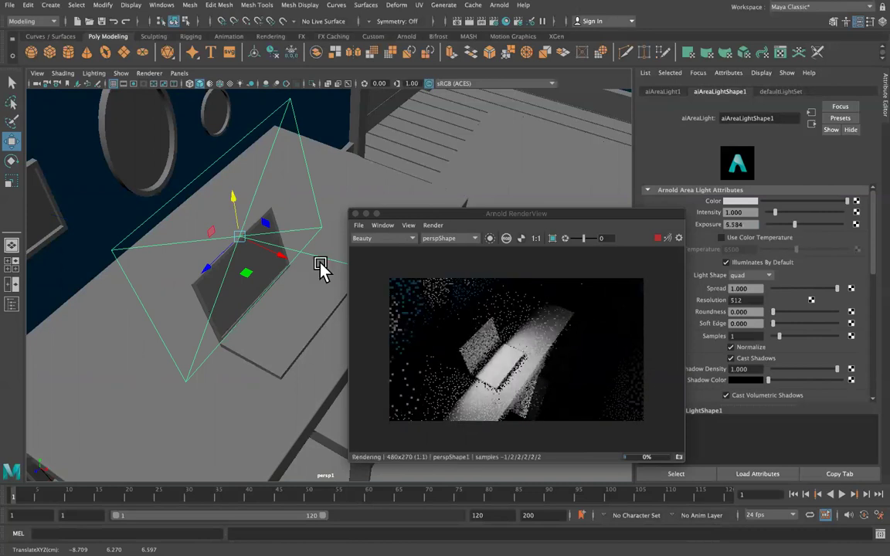
# Resize, lower slightly and narrow the area light over the laptop.
pyautogui.press('r')
pyautogui.moveTo(238, 239); pyautogui.dragTo(155, 239)
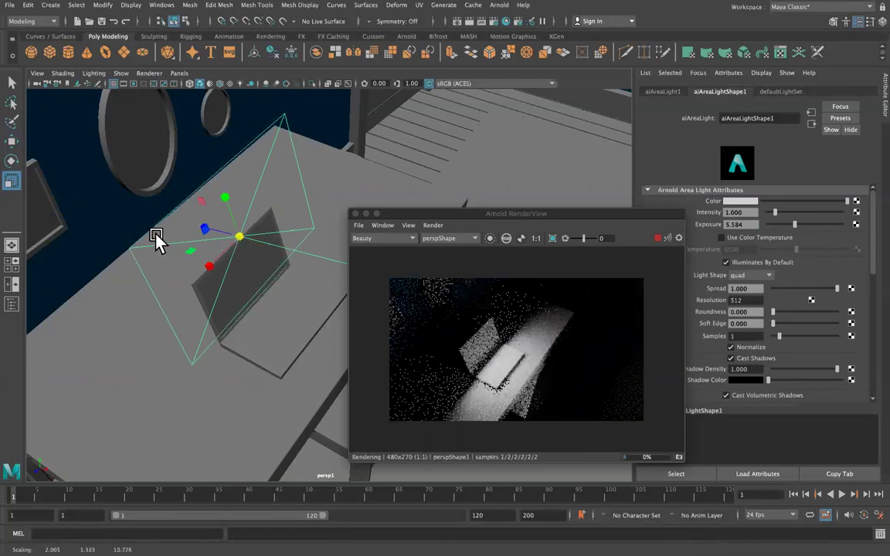
pyautogui.press('e')
pyautogui.press('w')
pyautogui.moveTo(240, 205); pyautogui.dragTo(239, 212)
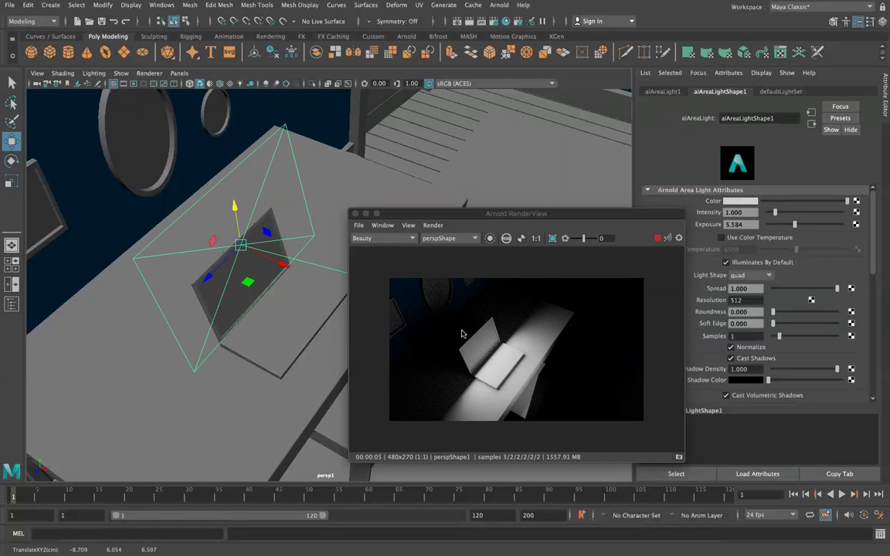
pyautogui.press('r')
pyautogui.moveTo(220, 278); pyautogui.dragTo(238, 241)
pyautogui.press('w')
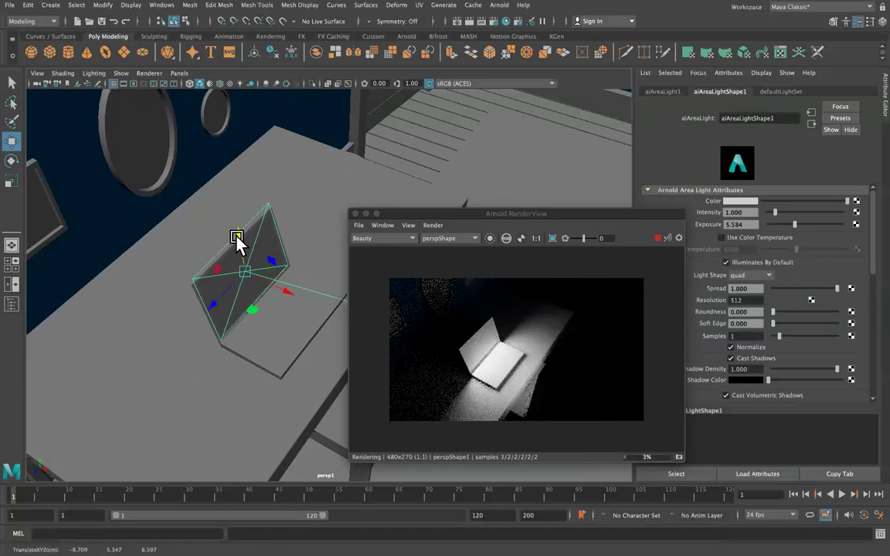
# Delete the area light, frame the lamp shade, and switch to the browser desktop.
pyautogui.press('Delete')
pyautogui.keyDown('alt'); pyautogui.moveTo(401, 162); pyautogui.dragTo(432, 109); pyautogui.keyUp('alt')
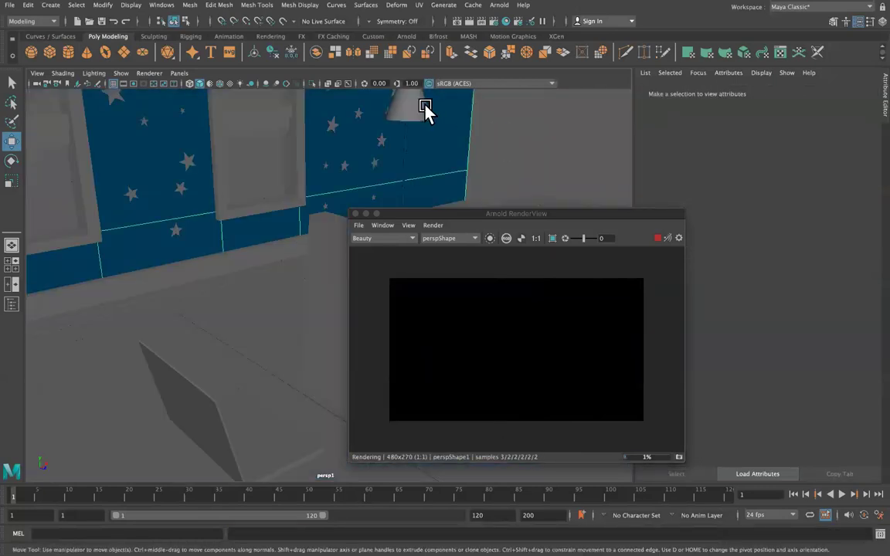
pyautogui.click(422, 108)
pyautogui.press('f')
pyautogui.keyDown('alt'); pyautogui.moveTo(345, 166); pyautogui.dragTo(338, 163); pyautogui.keyUp('alt')
pyautogui.hotkey('ctrl', 'Right')
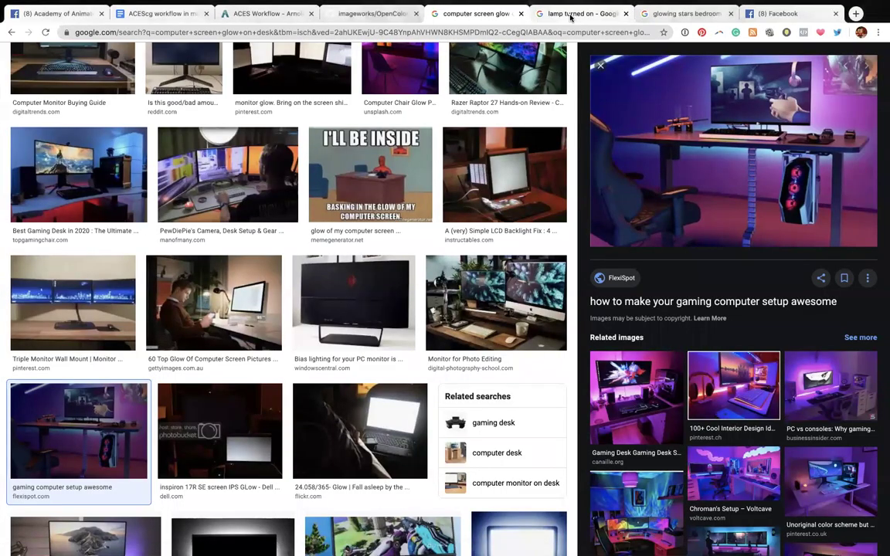
# Scroll through the 'lamp turned on' image results for reference.
pyautogui.click(571, 14)
pyautogui.scroll(-3, 220, 295)
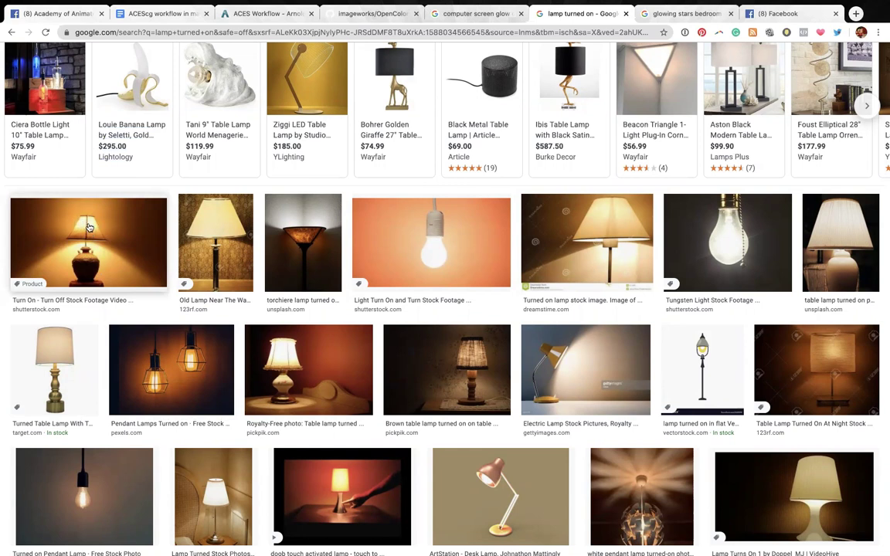
pyautogui.scroll(-1, 417, 240)
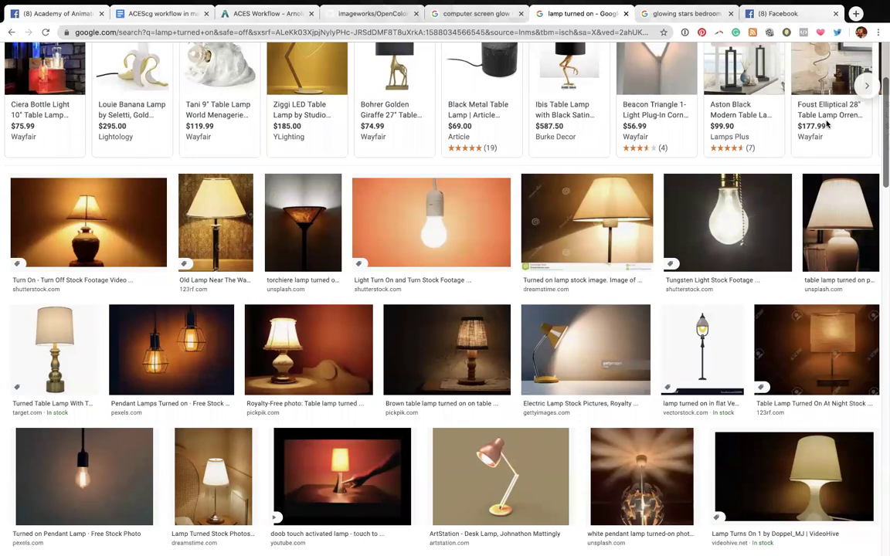
pyautogui.hotkey('ctrl', 'Right')
pyautogui.hotkey('ctrl', 'Left')
# Glance through the Facebook post, then return to the 'lamp turned on' image results.
pyautogui.click(808, 10)
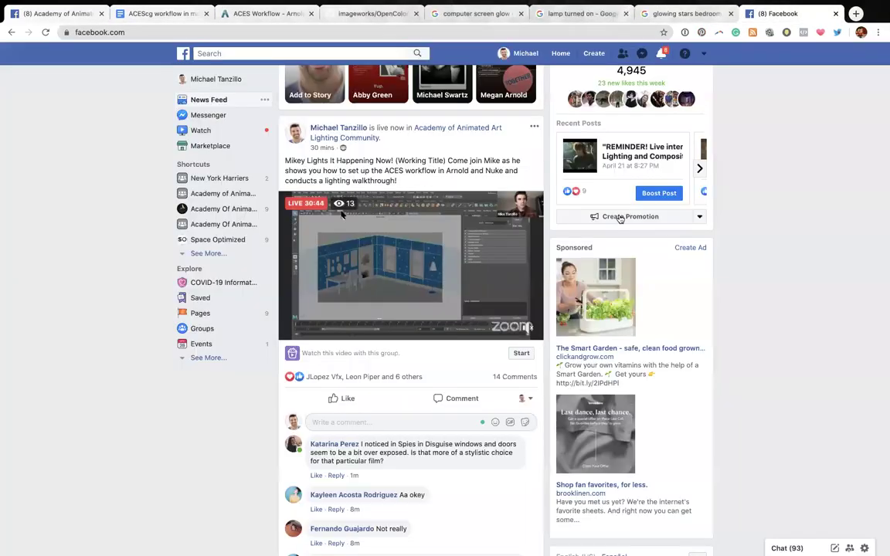
pyautogui.scroll(-2, 442, 333)
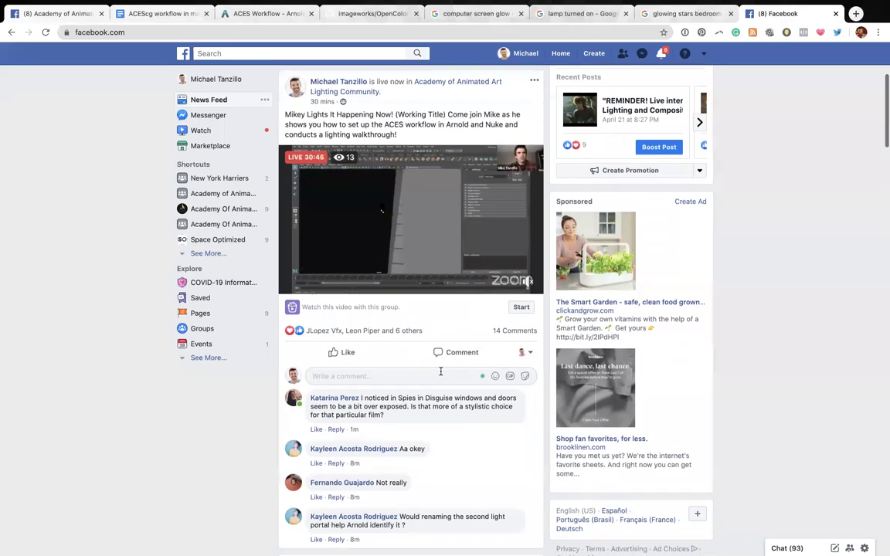
pyautogui.scroll(-1, 441, 372)
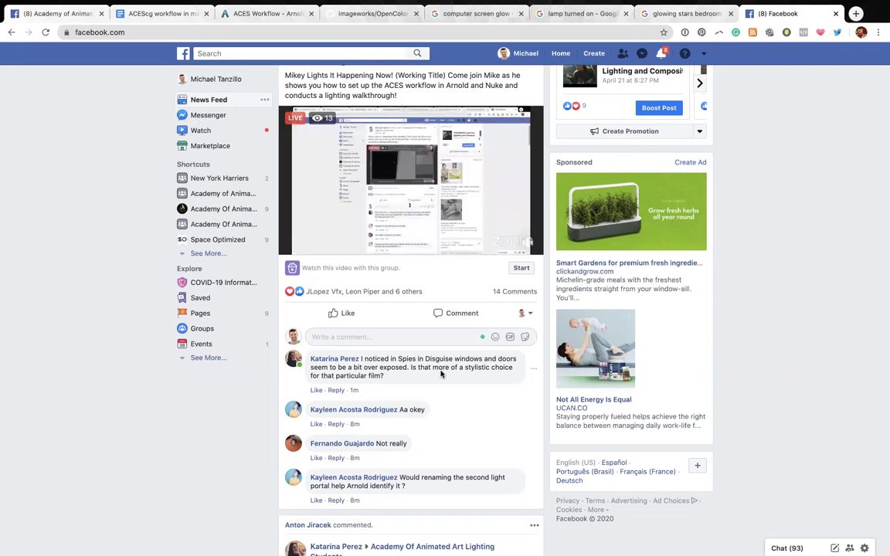
pyautogui.click(580, 11)
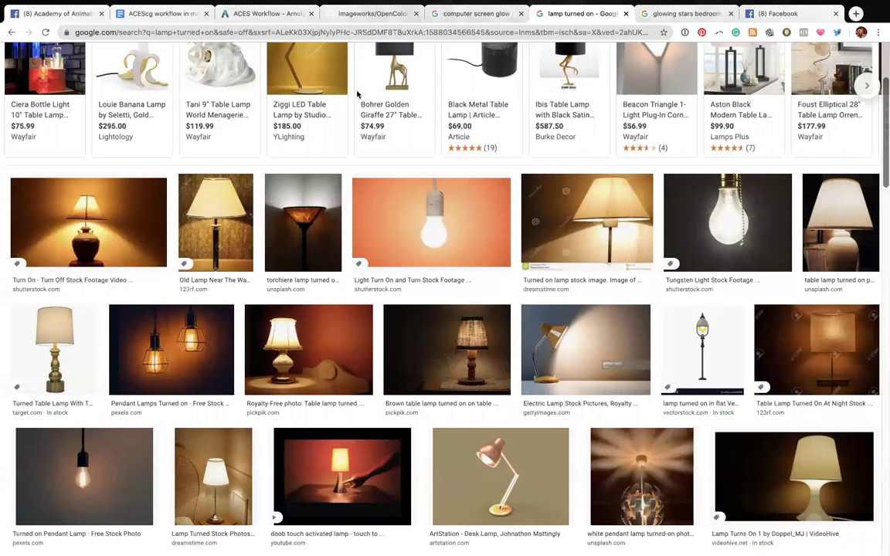
# Search Google Images in a new tab for 'interior exposure'.
pyautogui.click(856, 14)
pyautogui.write('interior exposure')
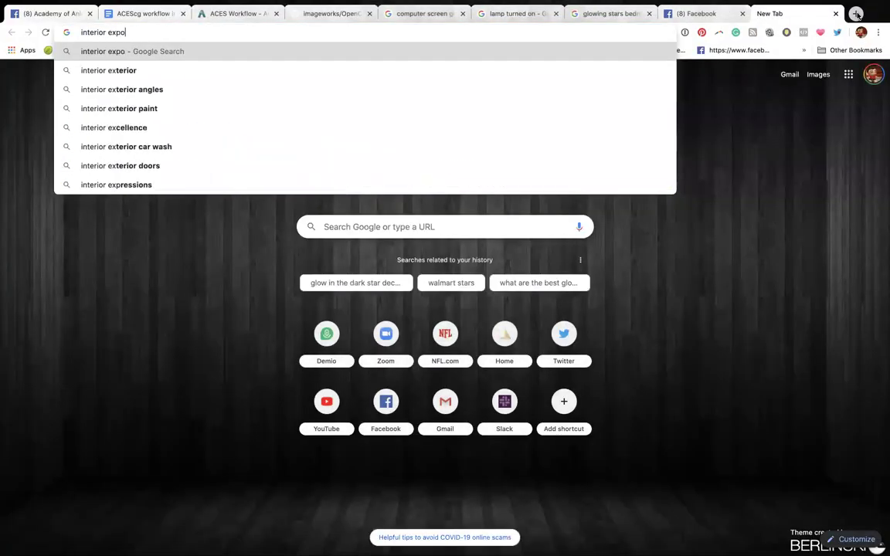
pyautogui.press('Return')
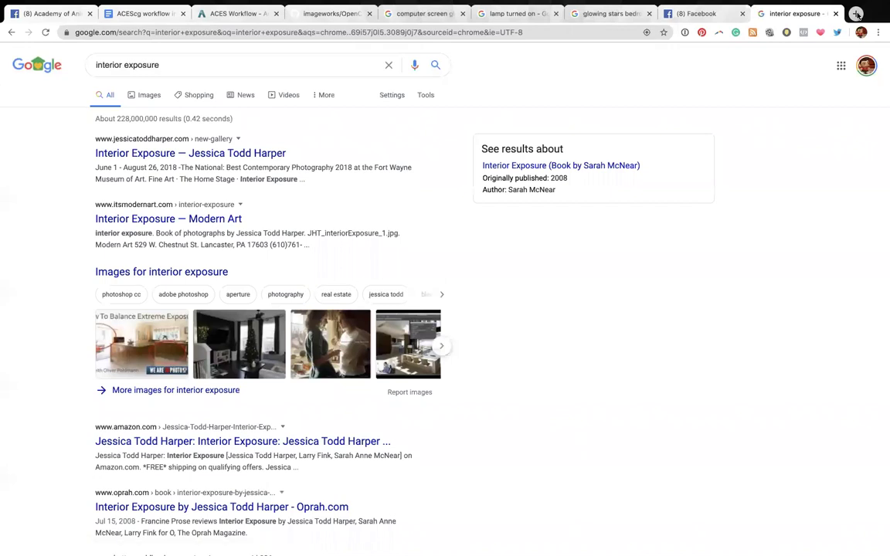
pyautogui.click(145, 96)
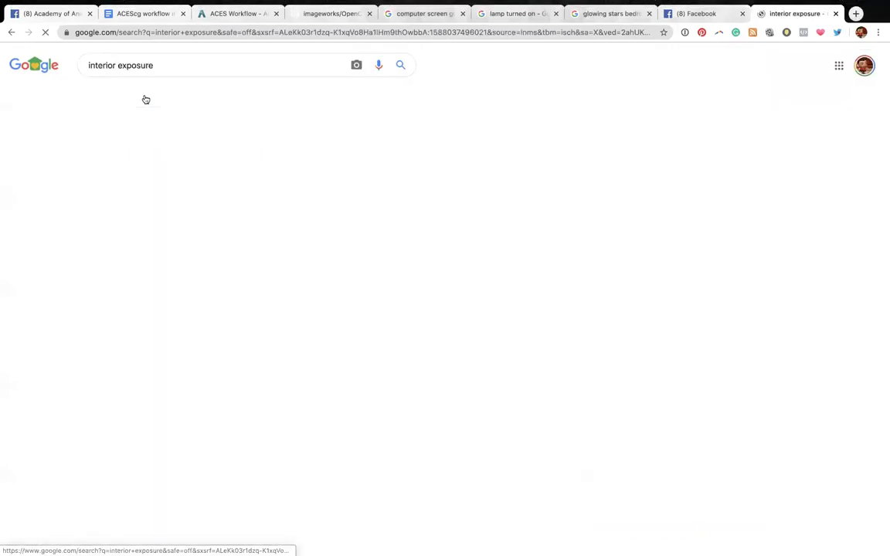
# Preview the Deuce Cities, Photographing Interiors, Real Estate Interiors and grey bathroom double exposure images.
pyautogui.scroll(-2, 280, 200)
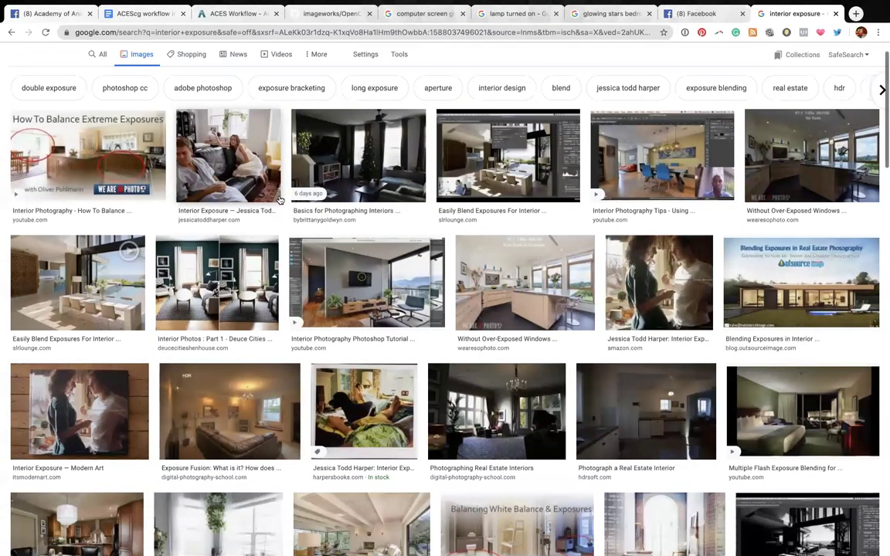
pyautogui.scroll(-2, 279, 200)
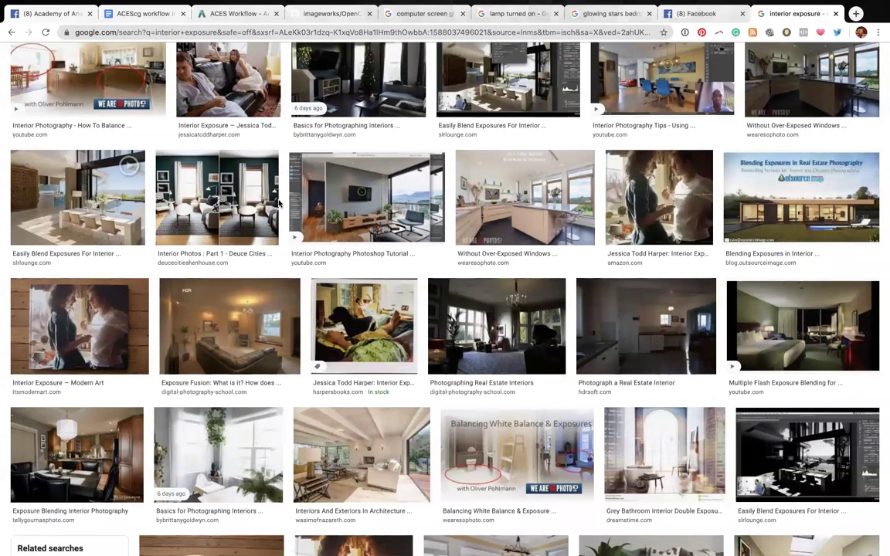
pyautogui.click(240, 205)
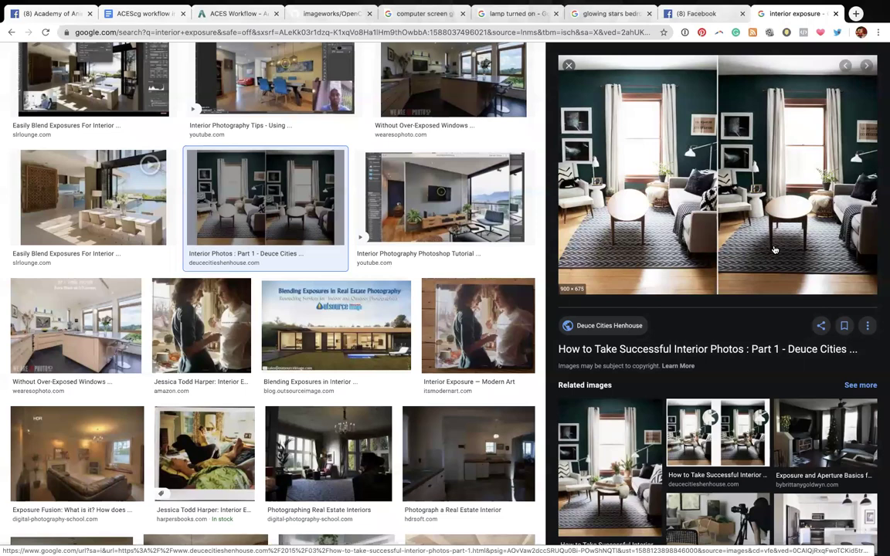
pyautogui.scroll(-2, 391, 396)
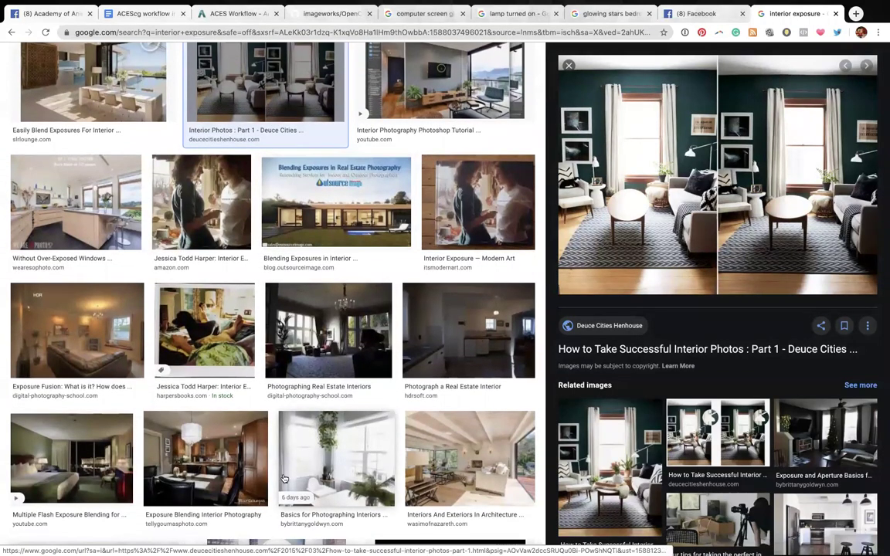
pyautogui.click(319, 460)
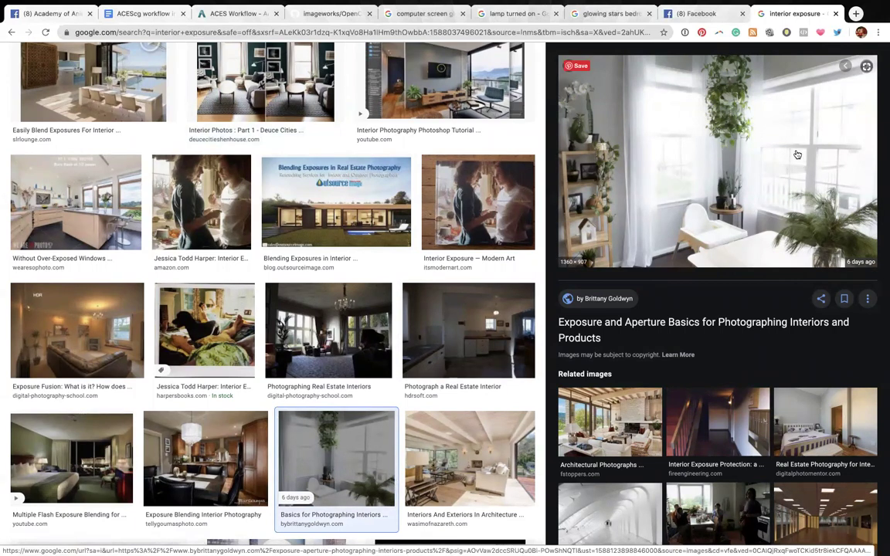
pyautogui.scroll(-2, 464, 301)
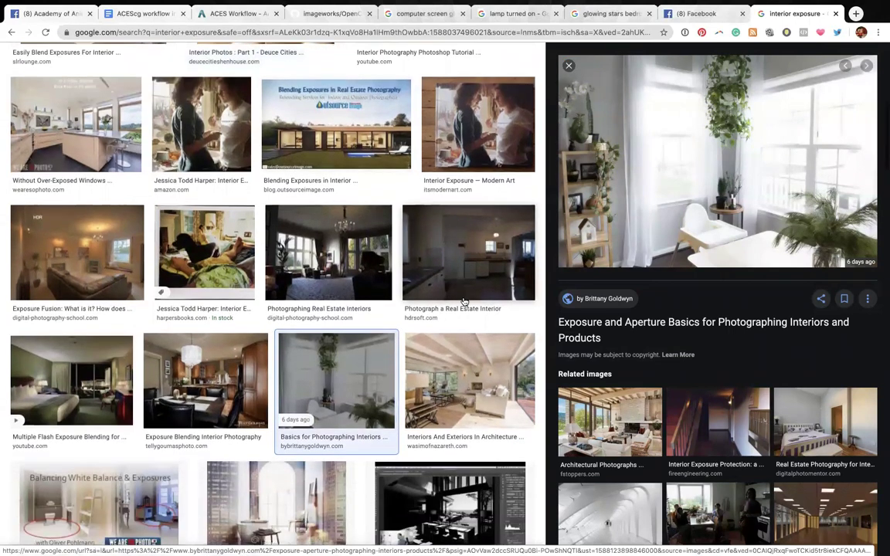
pyautogui.click(328, 251)
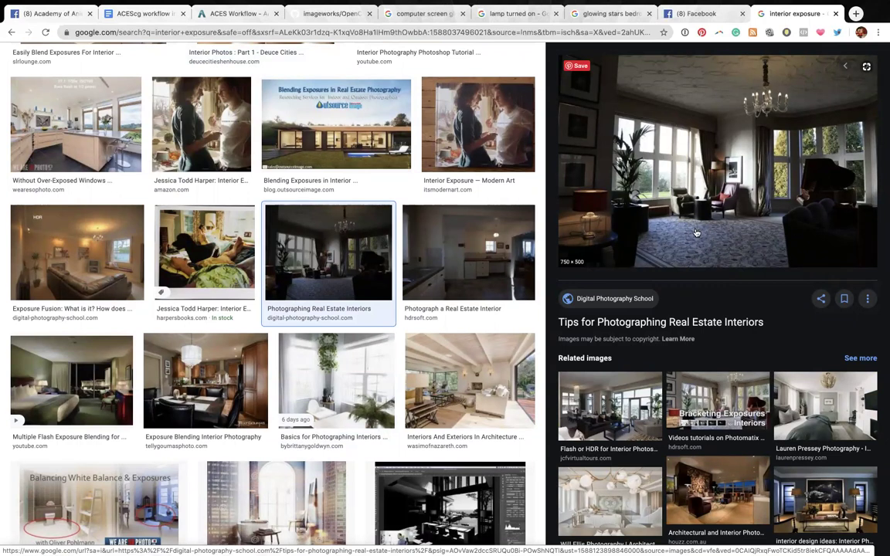
pyautogui.click(270, 479)
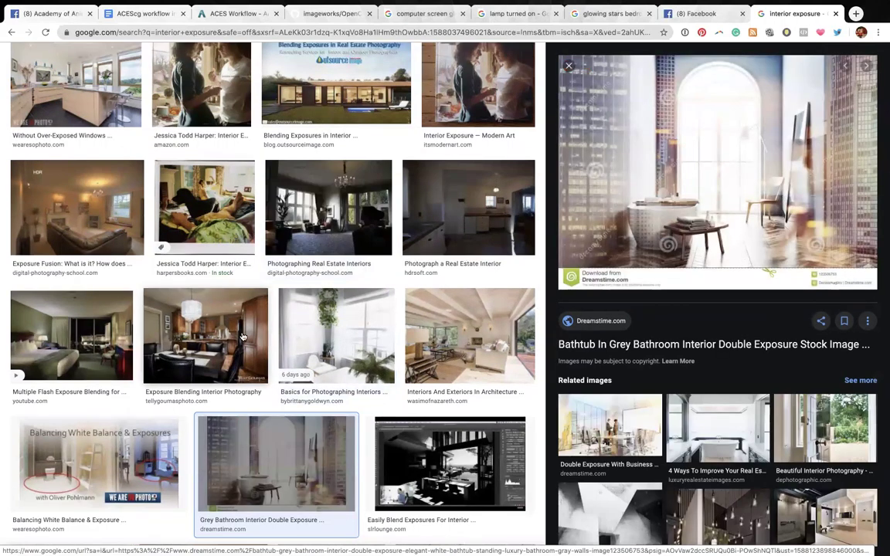
pyautogui.scroll(-5, 242, 336)
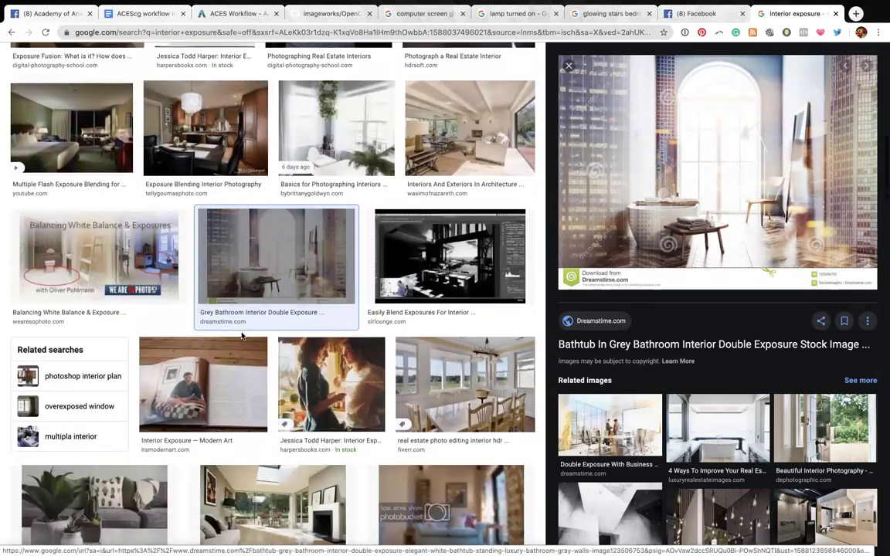
# Preview the Bournemouth double exposure, Architectural Photographs living room and SU Podium exposure examples.
pyautogui.scroll(-1, 242, 336)
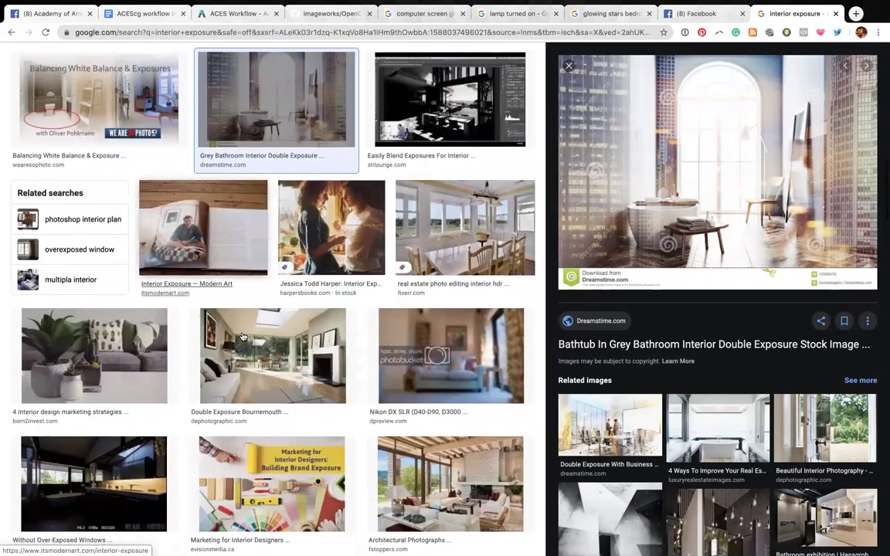
pyautogui.click(242, 364)
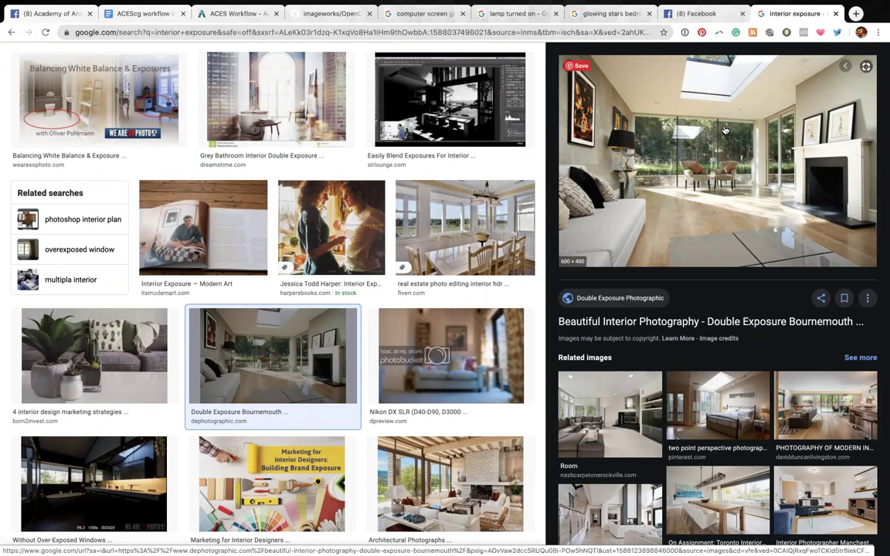
pyautogui.scroll(-5, 473, 209)
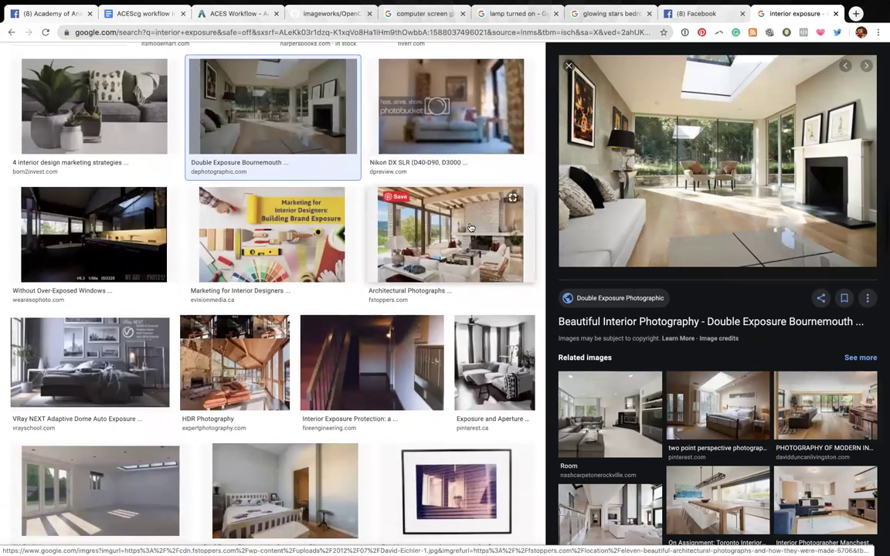
pyautogui.click(470, 227)
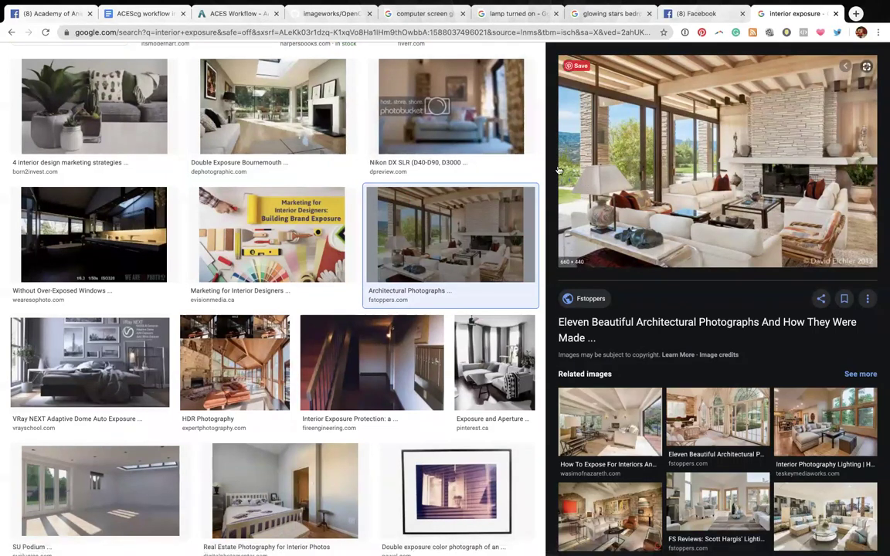
pyautogui.scroll(-3, 391, 260)
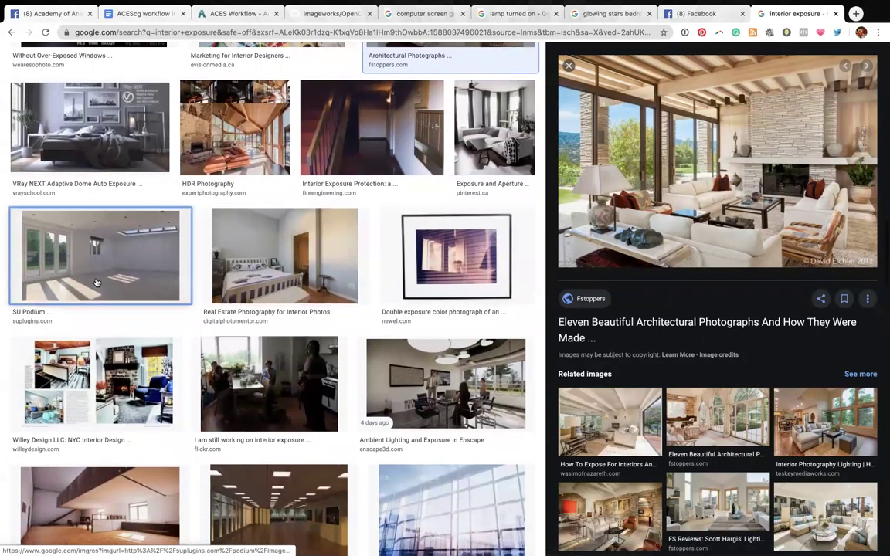
pyautogui.click(96, 283)
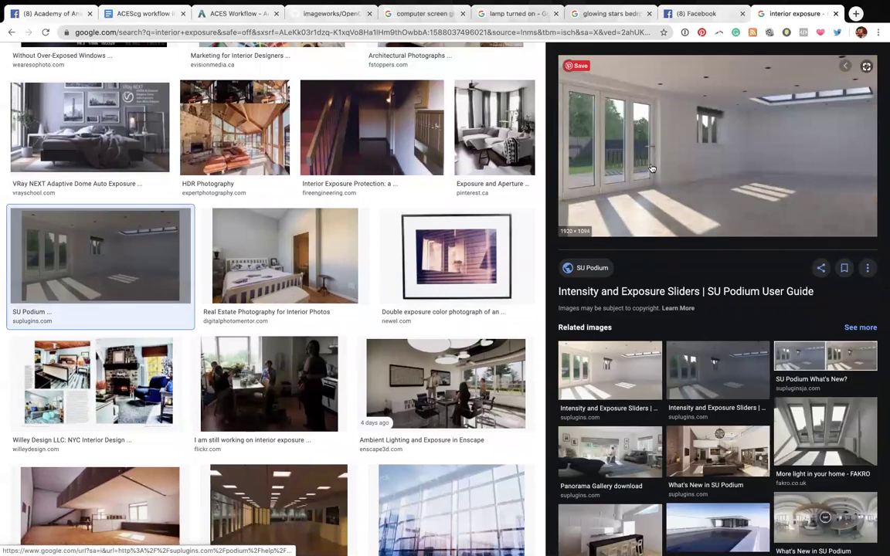
# Preview the Enscape ambient lighting and exposure image, then go back to the Facebook live stream.
pyautogui.scroll(-1, 614, 186)
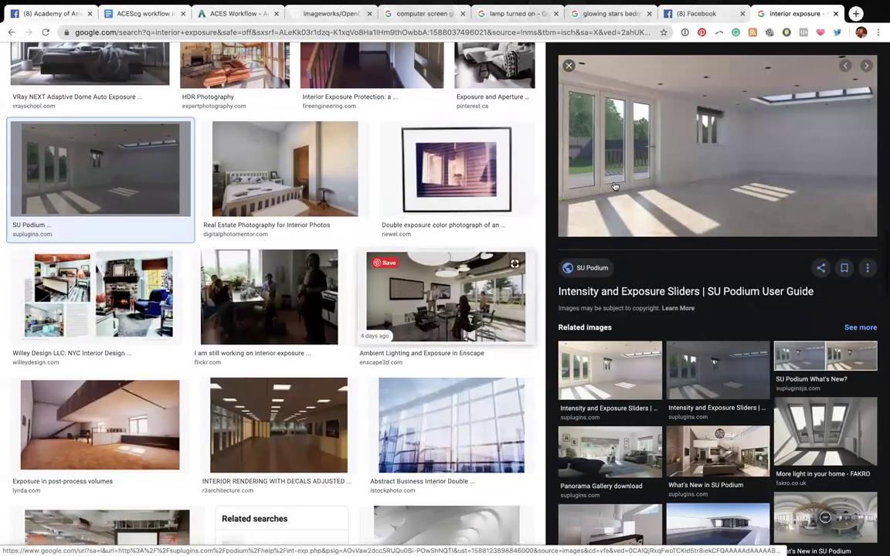
pyautogui.scroll(-1, 452, 187)
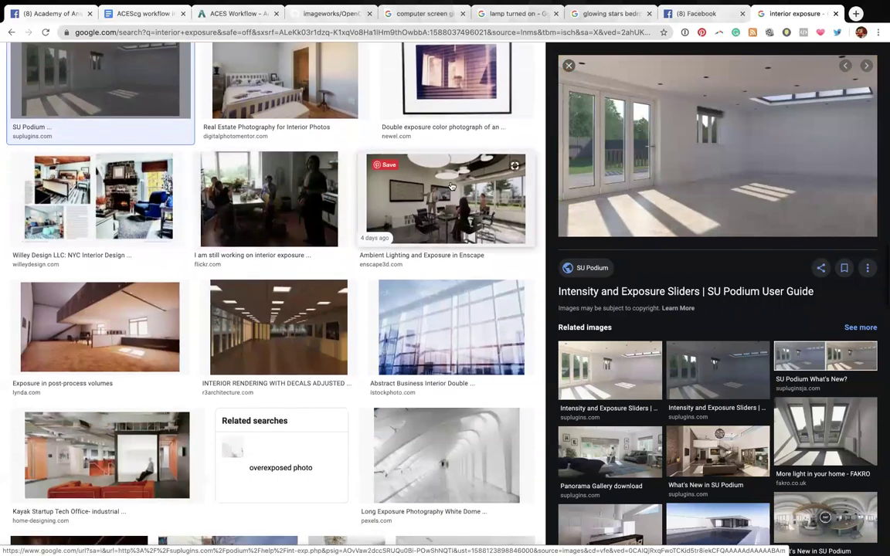
pyautogui.click(452, 186)
pyautogui.scroll(-2, 276, 258)
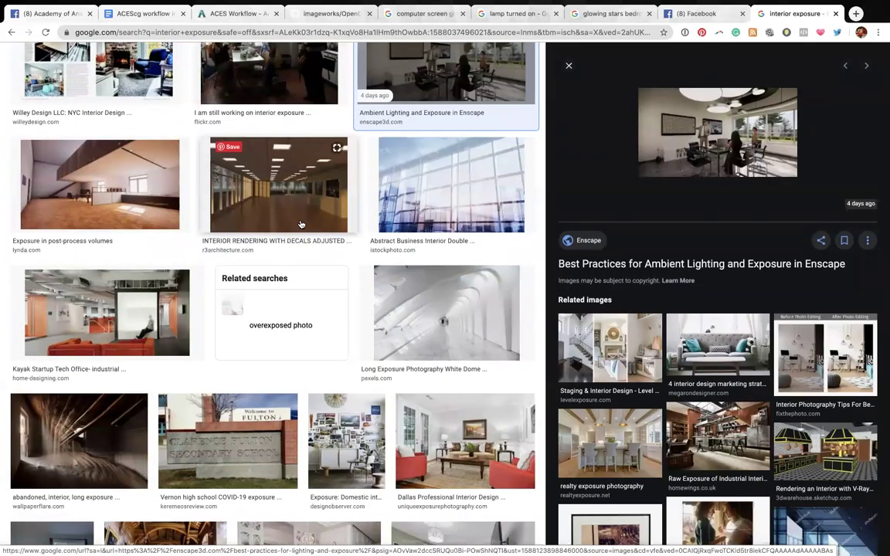
pyautogui.scroll(-2, 301, 224)
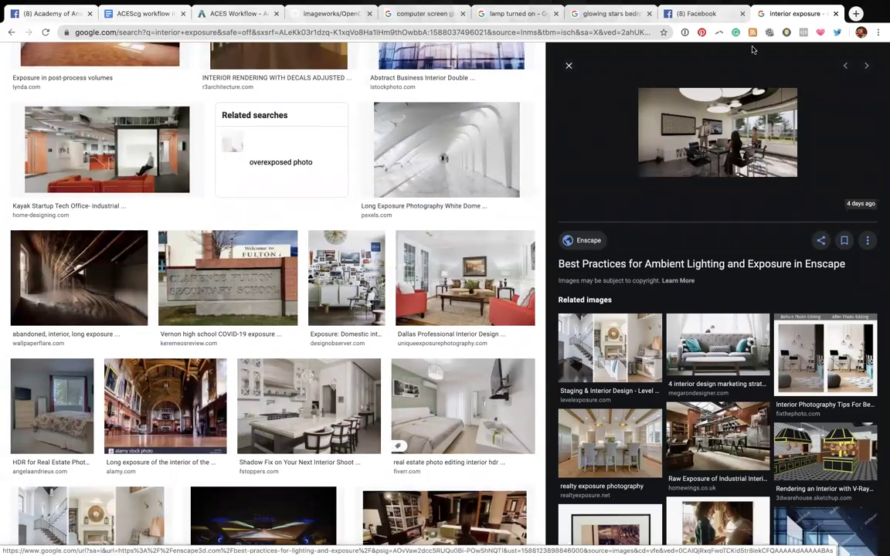
pyautogui.click(718, 14)
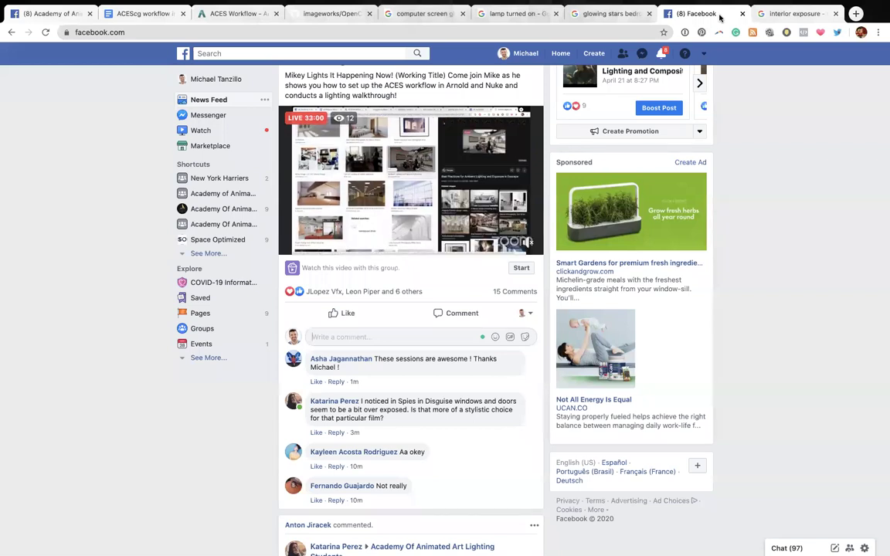
# Revisit the 'glowing stars bedroom' and 'lamp turned on' reference tabs, then return to Maya.
pyautogui.click(590, 21)
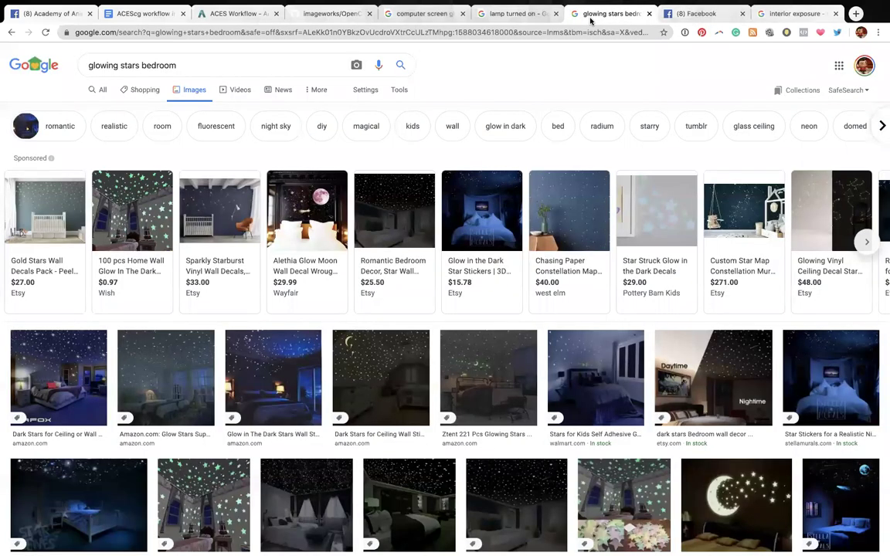
pyautogui.scroll(-2, 547, 170)
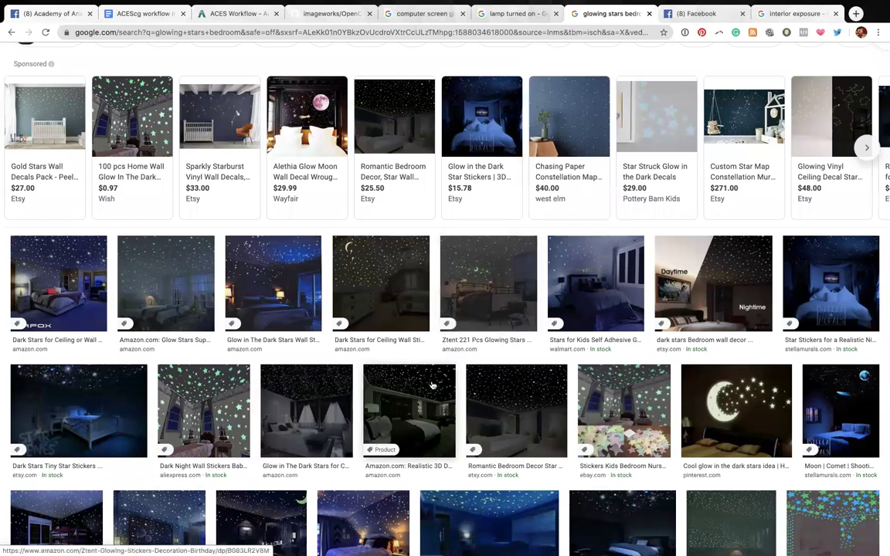
pyautogui.scroll(-1, 432, 384)
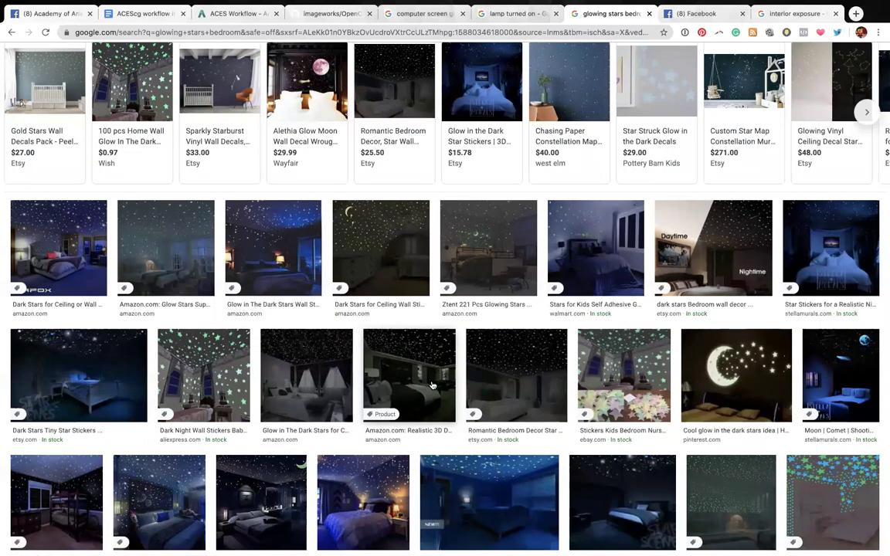
pyautogui.click(502, 16)
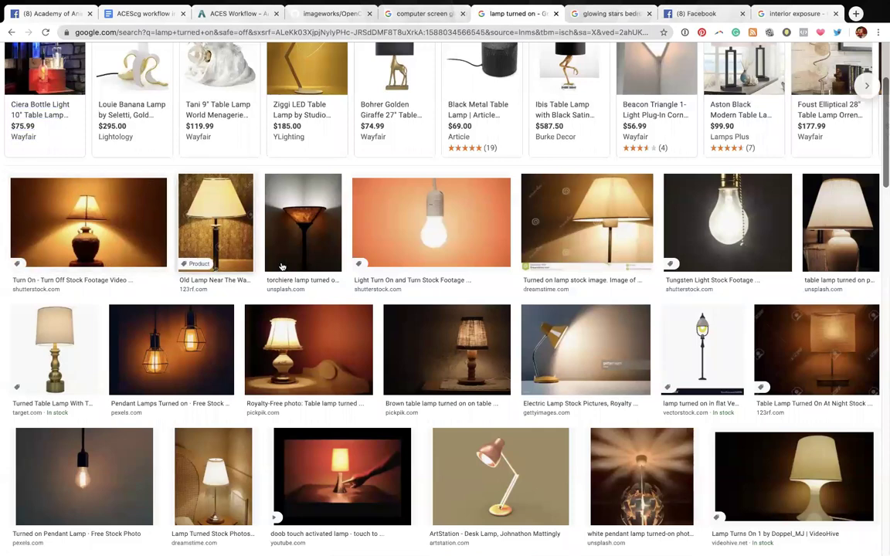
pyautogui.hotkey('ctrl', 'Left')
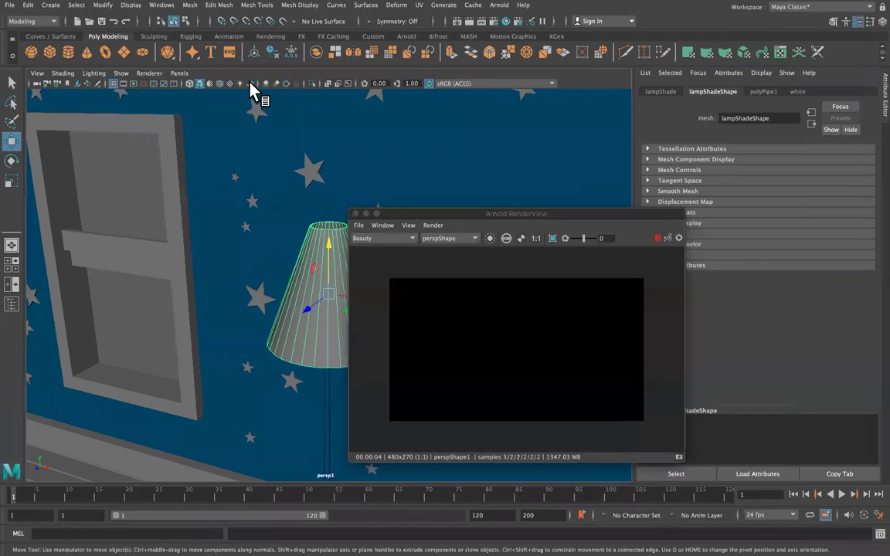
# Create a point light from the Create > Lights menu.
pyautogui.click(50, 4)
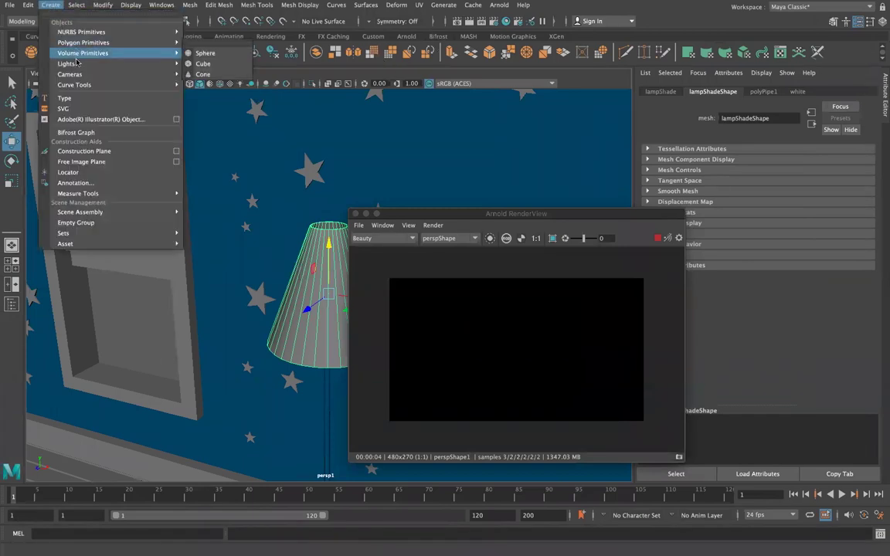
pyautogui.moveTo(78, 63)
pyautogui.click(218, 85)
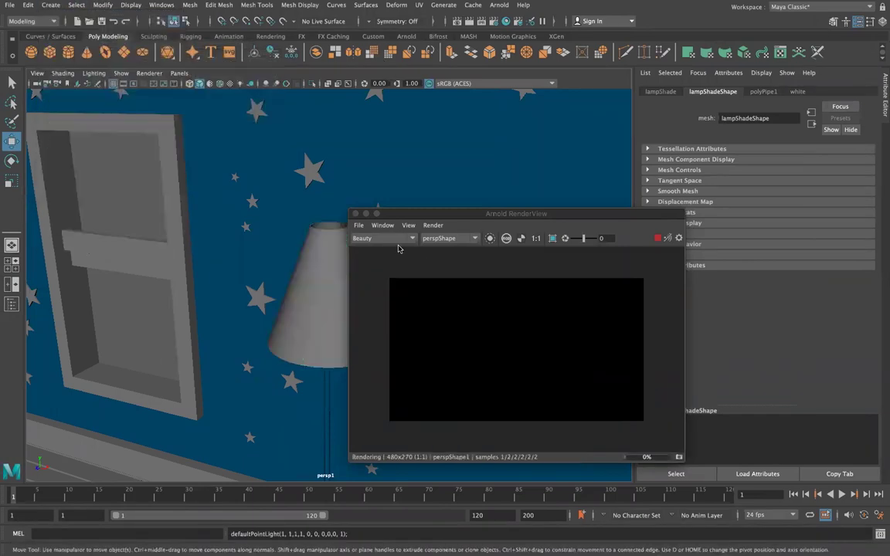
pyautogui.scroll(-6, 407, 298)
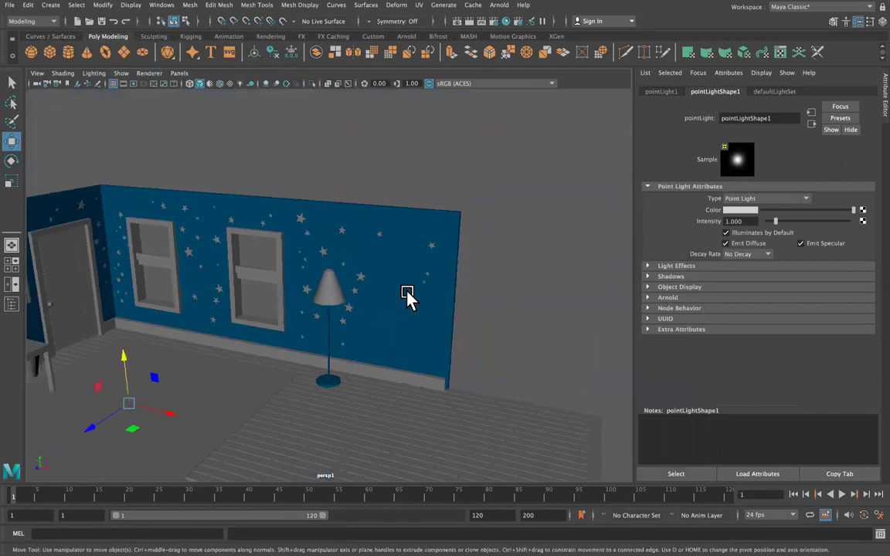
# Move the point light over to the floor lamp's shade.
pyautogui.moveTo(89, 427); pyautogui.dragTo(210, 239)
pyautogui.moveTo(253, 298); pyautogui.dragTo(353, 91)
pyautogui.press('f')
pyautogui.press('f')
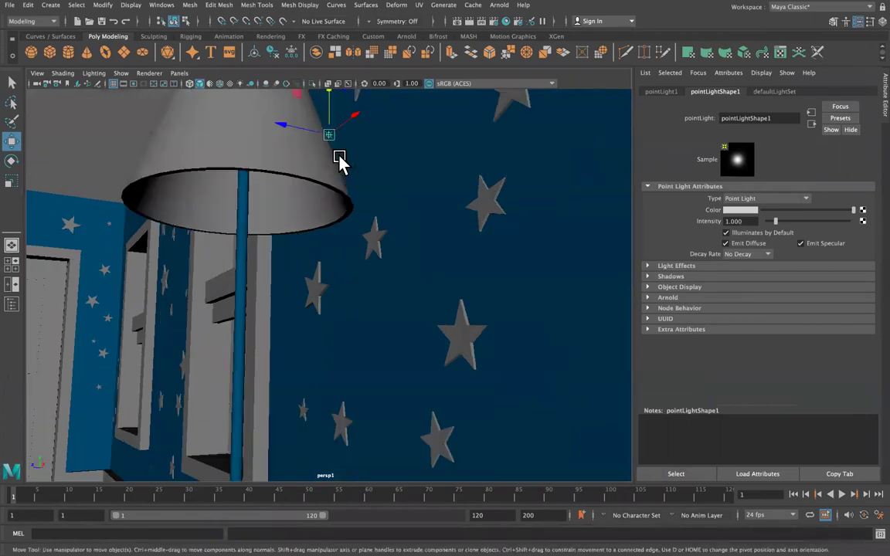
pyautogui.moveTo(288, 135); pyautogui.dragTo(270, 92)
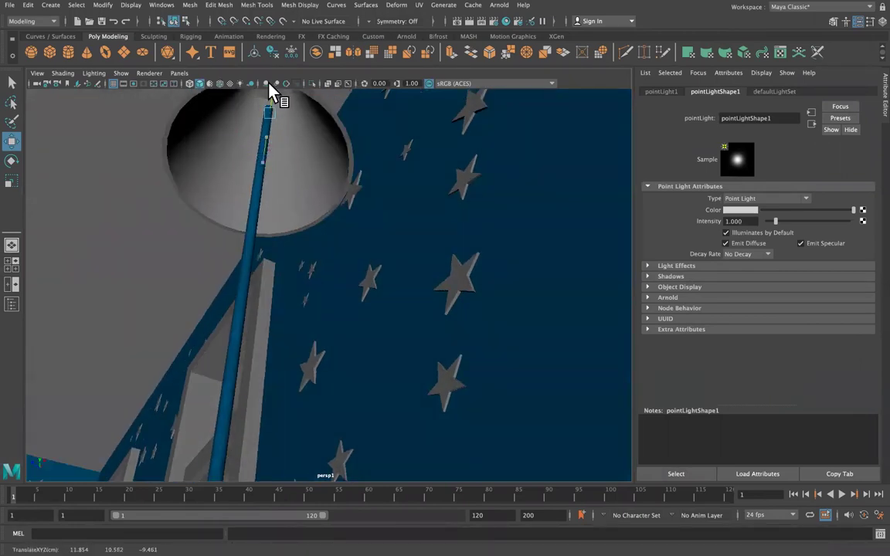
pyautogui.keyDown('alt'); pyautogui.moveTo(331, 145); pyautogui.dragTo(482, 284); pyautogui.keyUp('alt')
pyautogui.keyDown('alt'); pyautogui.moveTo(435, 261); pyautogui.dragTo(306, 207); pyautogui.keyUp('alt')
# Fine-tune the point light's position inside the lampshade, checking from several angles.
pyautogui.press('t')
pyautogui.moveTo(278, 265); pyautogui.dragTo(209, 235)
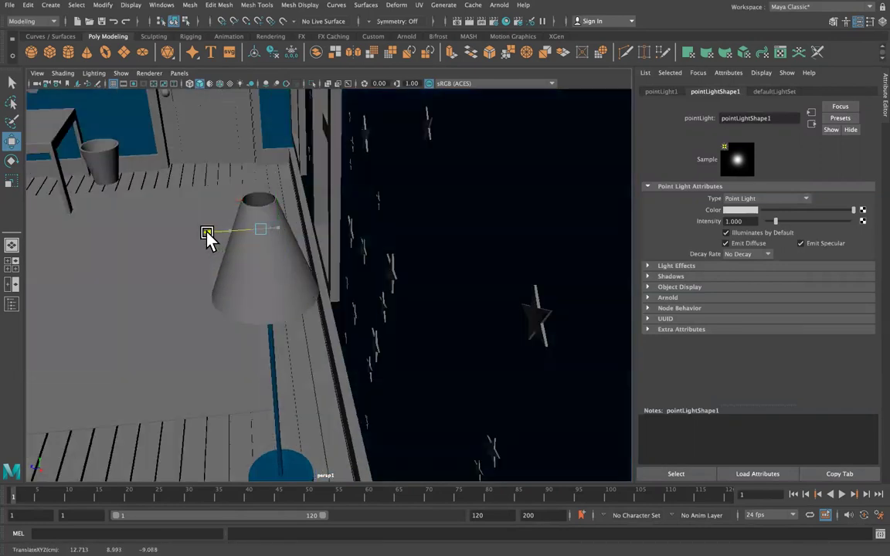
pyautogui.keyDown('alt'); pyautogui.moveTo(268, 247); pyautogui.dragTo(337, 270); pyautogui.keyUp('alt')
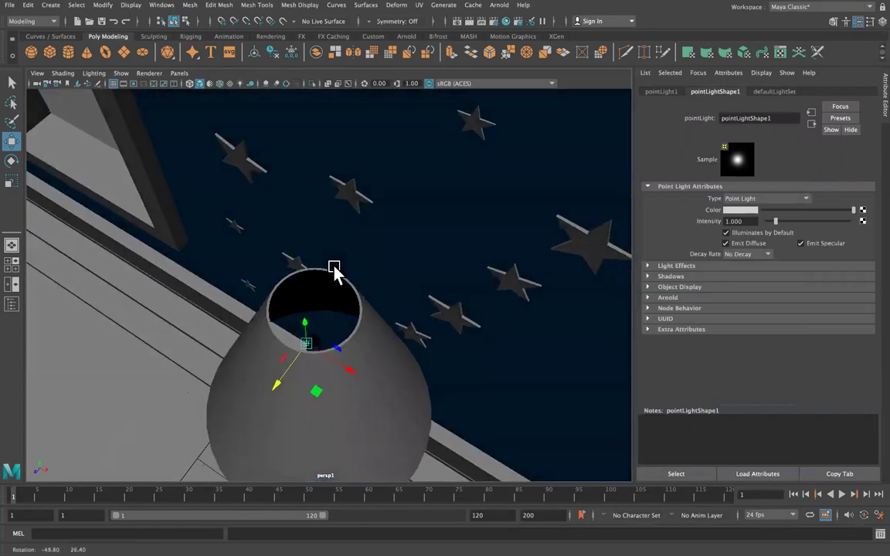
pyautogui.moveTo(305, 318); pyautogui.dragTo(305, 300)
pyautogui.moveTo(275, 357); pyautogui.dragTo(292, 266)
pyautogui.keyDown('alt'); pyautogui.moveTo(298, 337); pyautogui.dragTo(339, 430); pyautogui.keyUp('alt')
pyautogui.moveTo(325, 152); pyautogui.dragTo(319, 165)
pyautogui.keyDown('alt'); pyautogui.moveTo(375, 199); pyautogui.dragTo(419, 200); pyautogui.keyUp('alt')
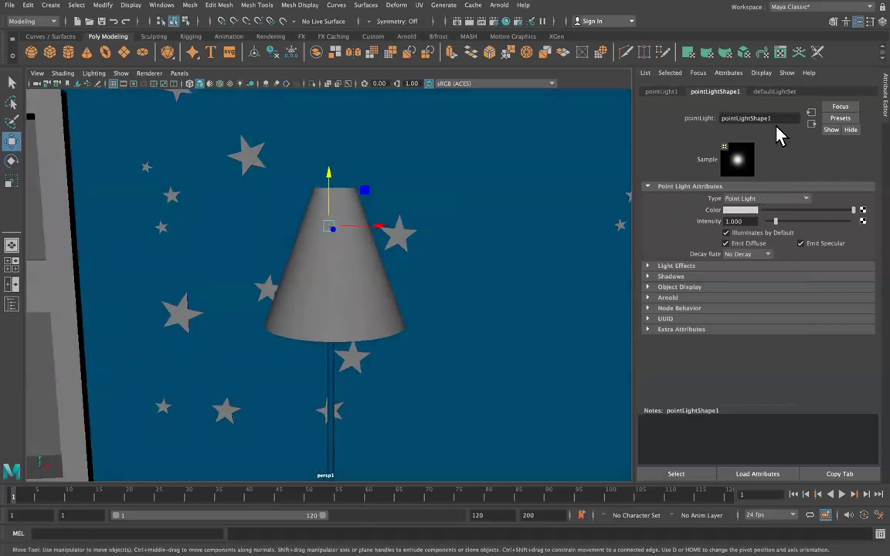
# Render the view with Arnold and set the light's Arnold exposure to 13.
pyautogui.click(499, 6)
pyautogui.click(504, 27)
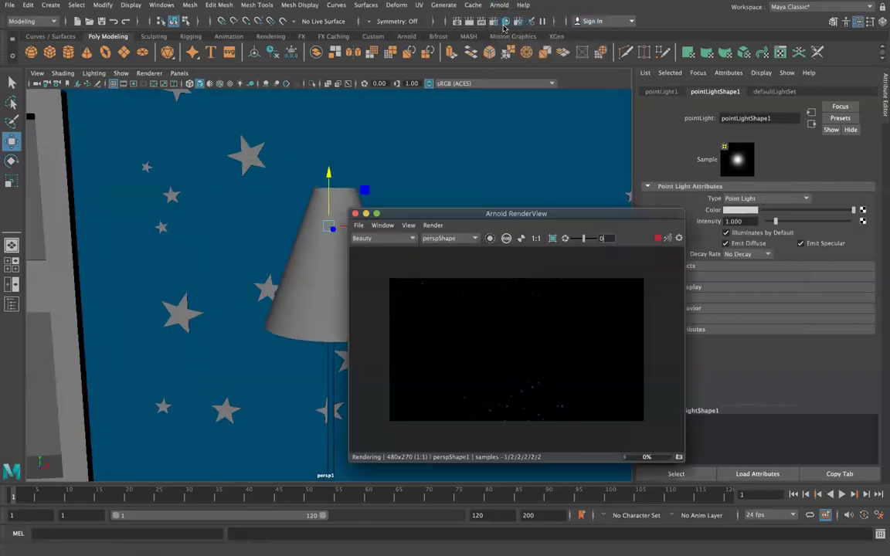
pyautogui.moveTo(513, 213); pyautogui.dragTo(158, 292)
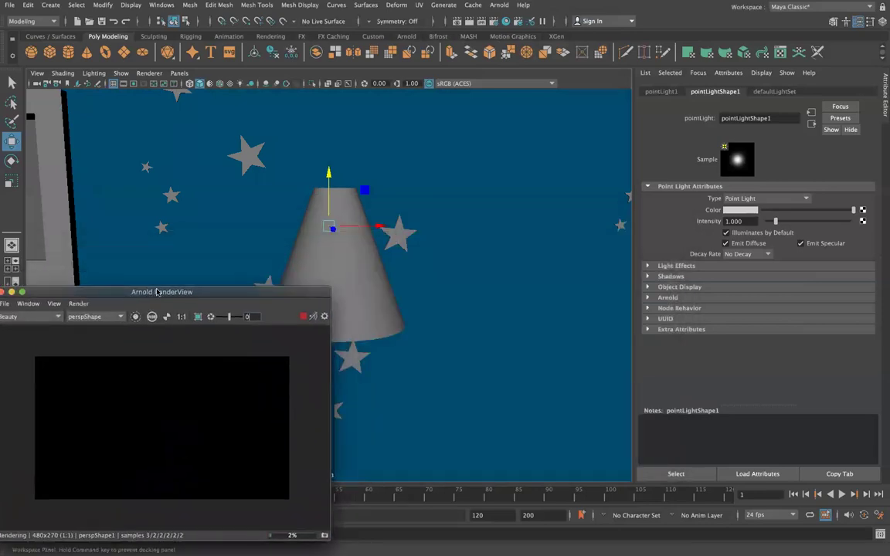
pyautogui.click(649, 297)
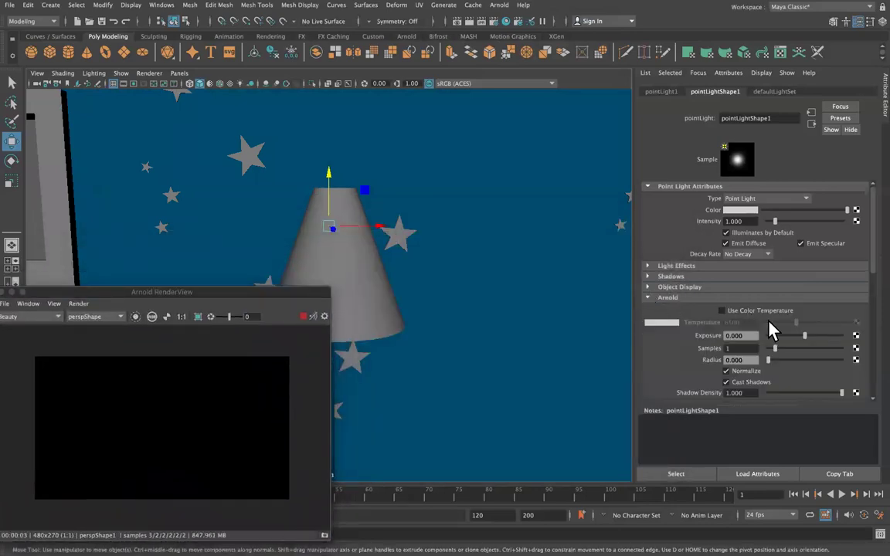
pyautogui.scroll(-1, 745, 318)
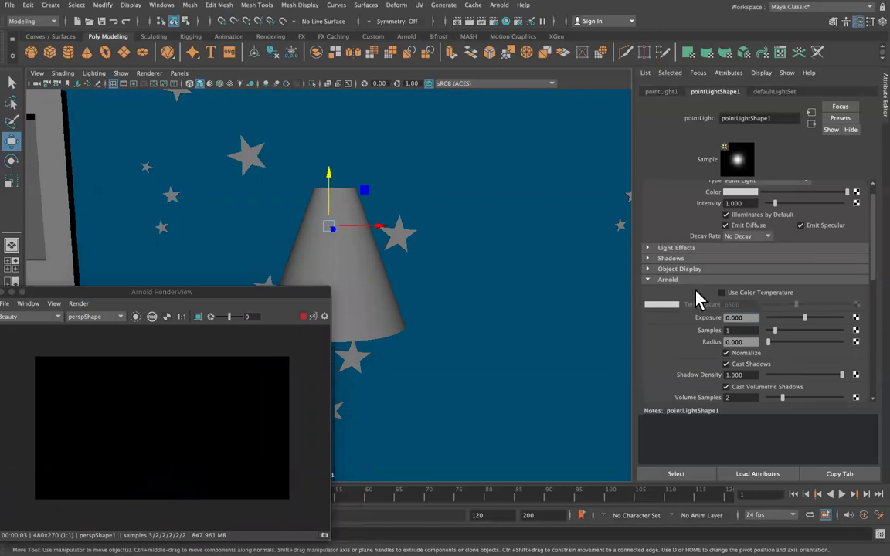
pyautogui.press('Return')
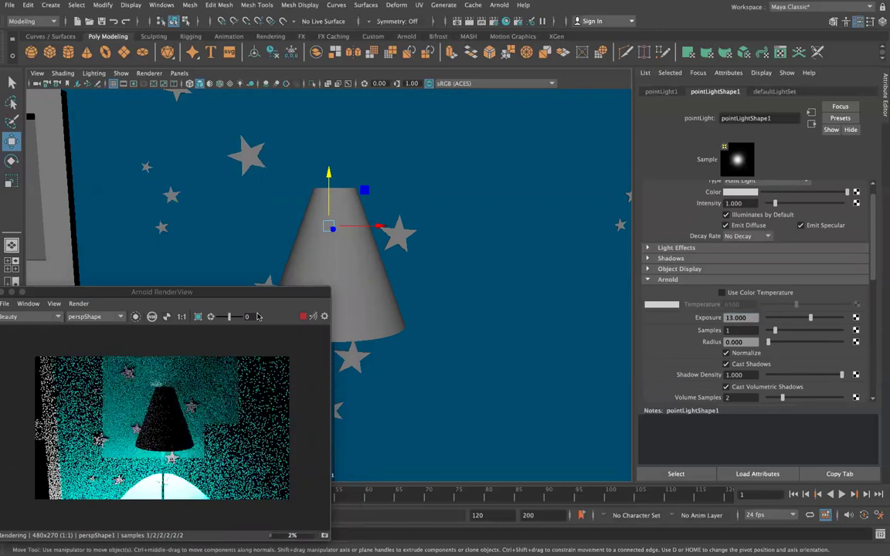
# Raise the point light vertically within the lamp.
pyautogui.scroll(-2, 419, 294)
pyautogui.scroll(-2, 419, 295)
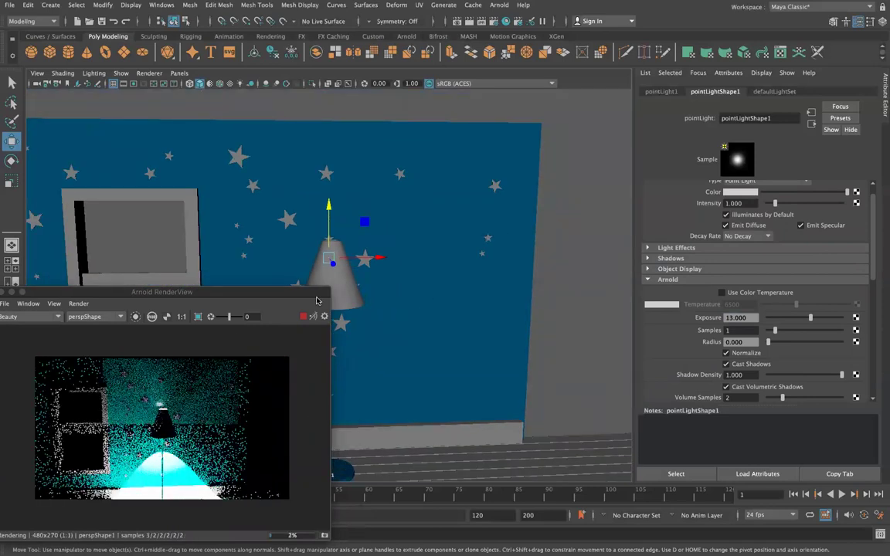
pyautogui.moveTo(327, 205); pyautogui.dragTo(423, 260)
pyautogui.moveTo(341, 209); pyautogui.dragTo(207, 254)
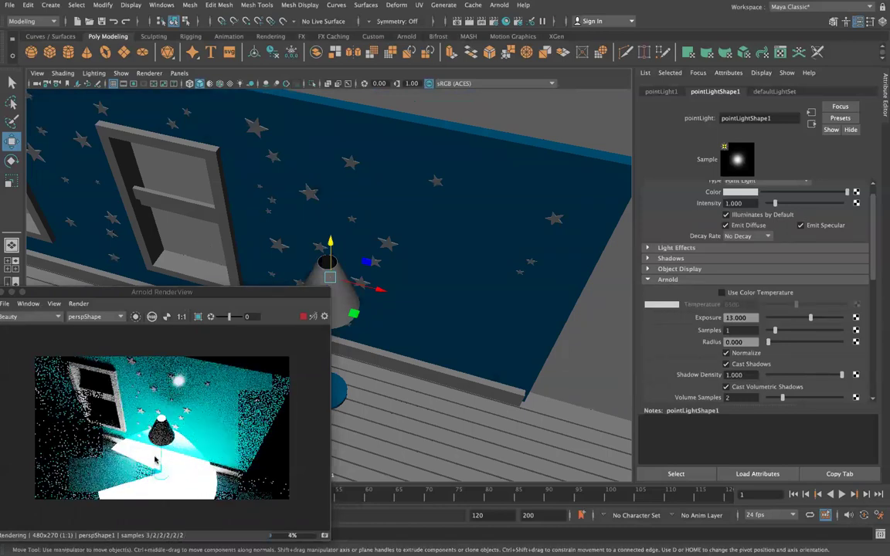
# Select pointLight1 in the outliner and rename it lightBulb_lamp.
pyautogui.click(216, 468)
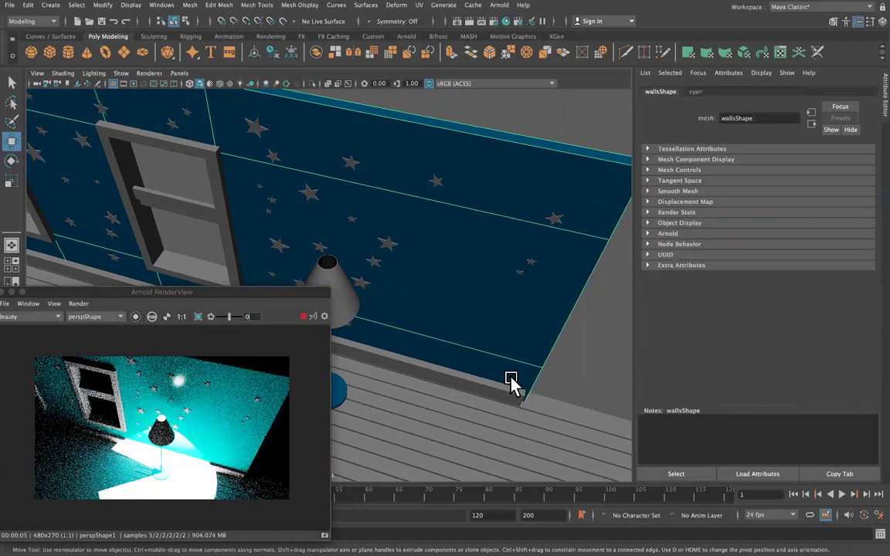
pyautogui.click(326, 261)
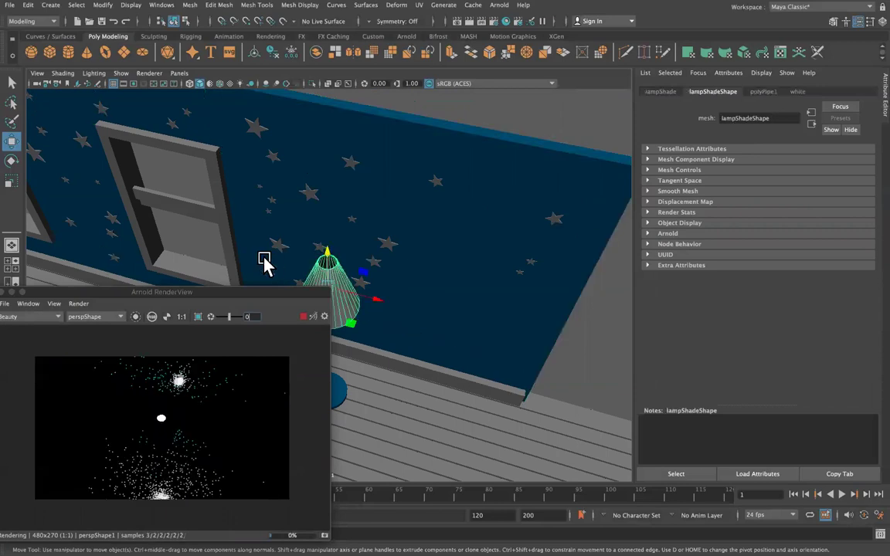
pyautogui.moveTo(85, 292); pyautogui.dragTo(350, 155)
pyautogui.click(11, 304)
pyautogui.click(71, 307)
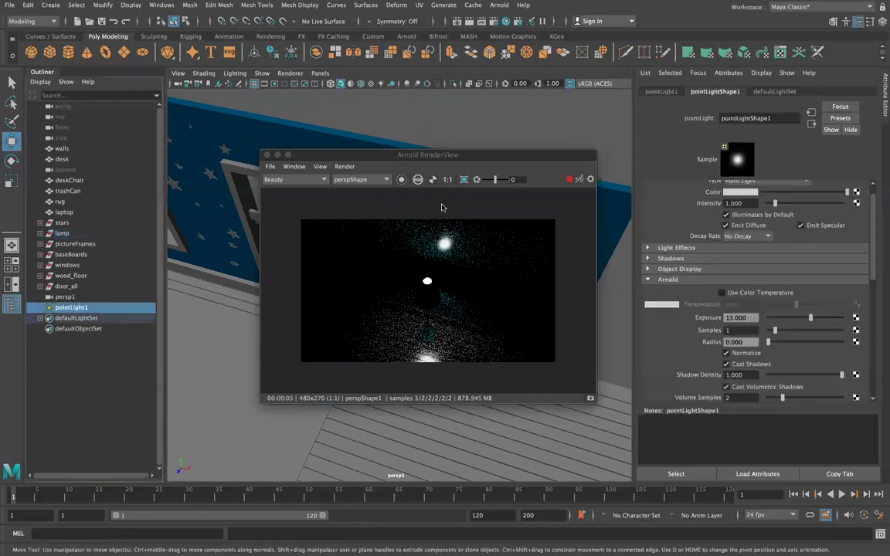
pyautogui.moveTo(464, 149); pyautogui.dragTo(151, 293)
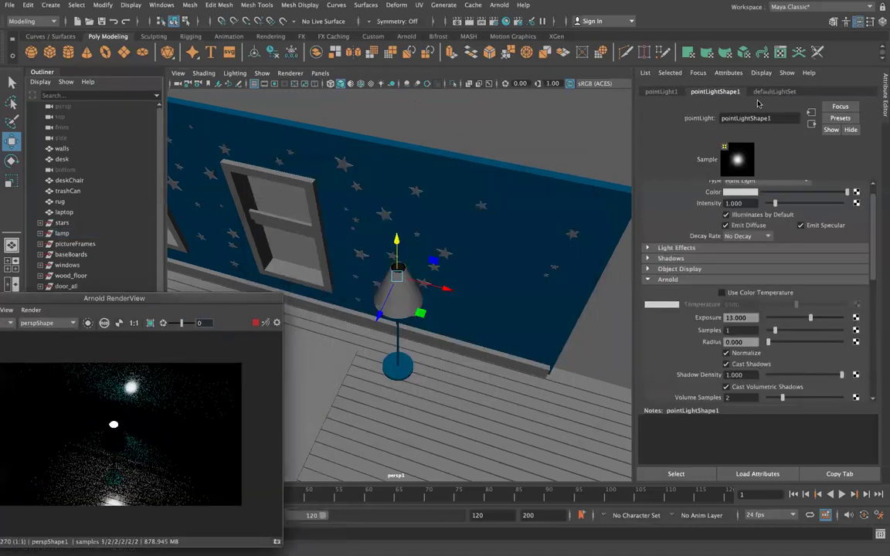
pyautogui.click(656, 92)
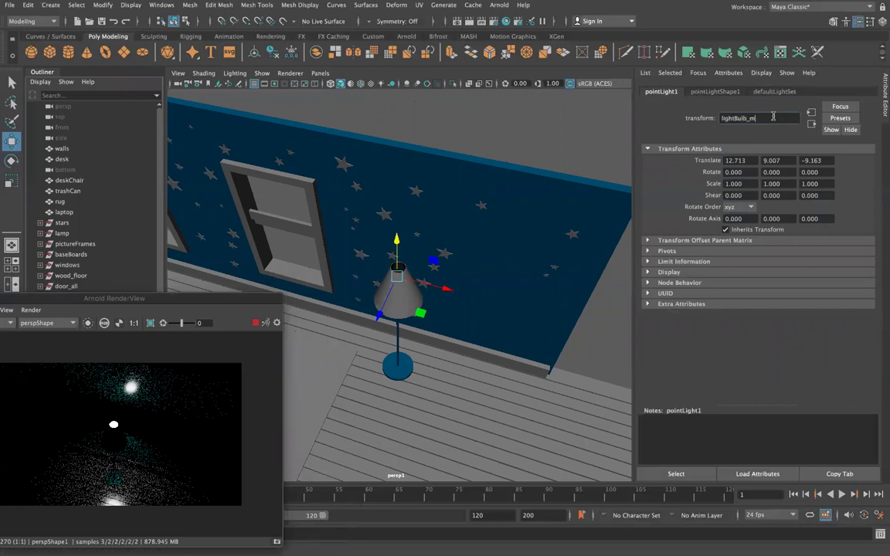
pyautogui.press('Return')
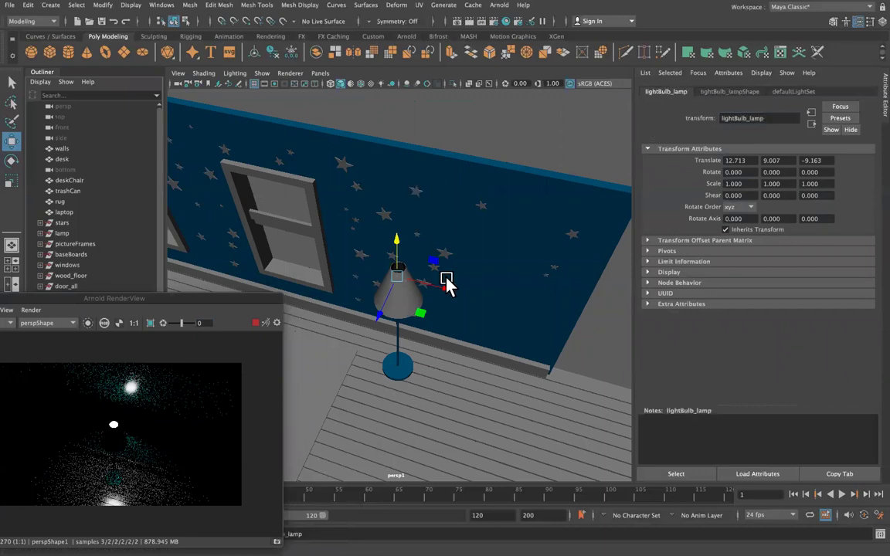
# Move lightBulb_lamp further into the shade and switch to the browser's lamp references.
pyautogui.moveTo(436, 288); pyautogui.dragTo(380, 318)
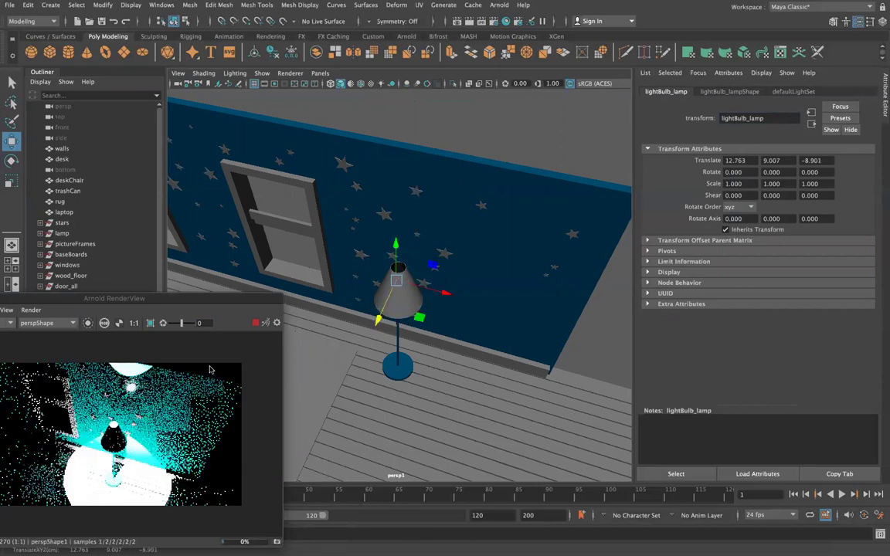
pyautogui.moveTo(133, 299); pyautogui.dragTo(179, 122)
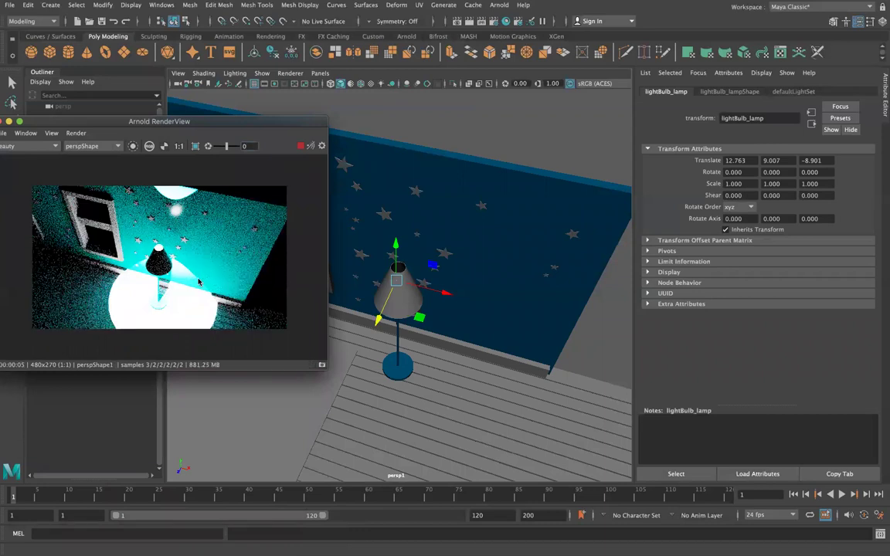
pyautogui.hotkey('ctrl', 'Right')
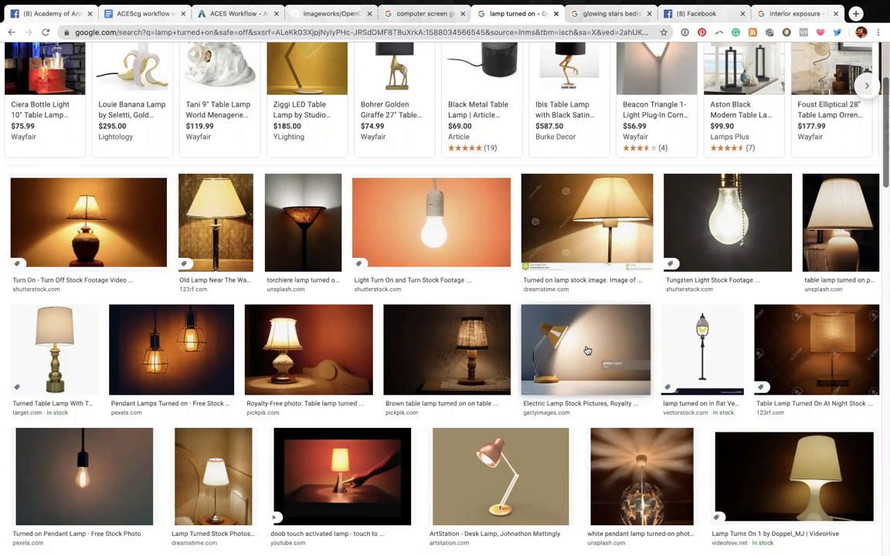
# Scroll through the 'lamp turned on' reference photos, then return to Maya.
pyautogui.scroll(-3, 520, 335)
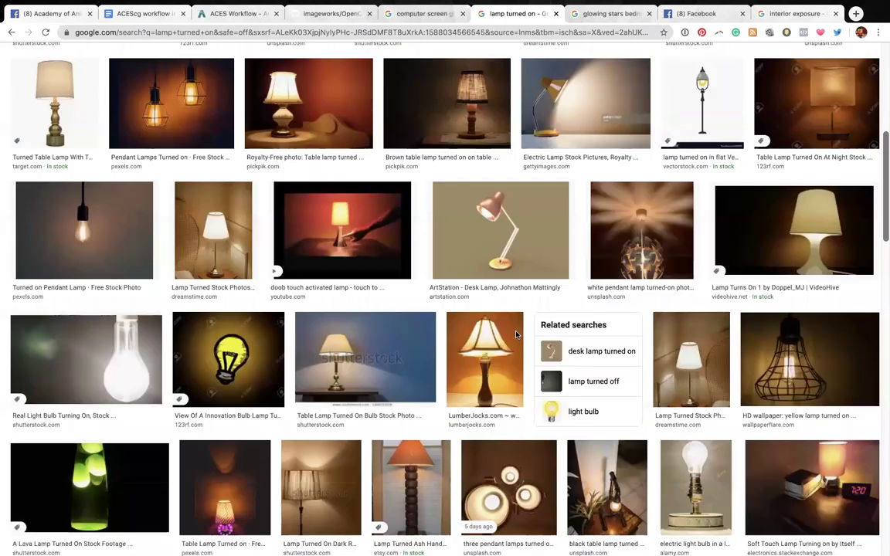
pyautogui.scroll(-2, 516, 334)
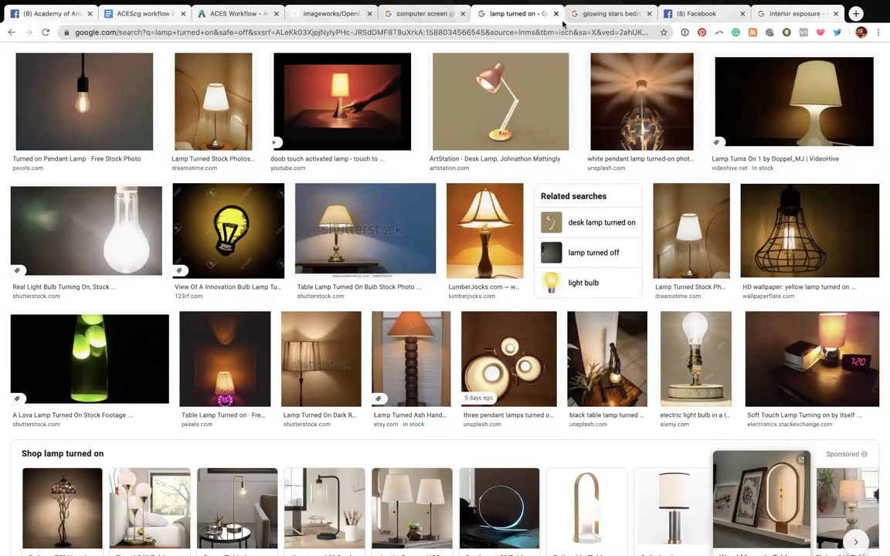
pyautogui.hotkey('ctrl', 'Left')
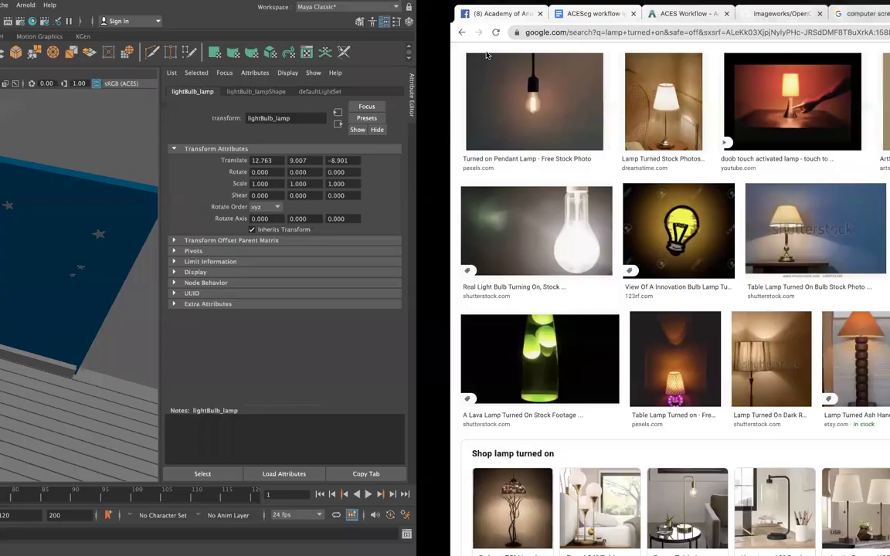
# Try Arnold light radius values of 3 and then 1 on the bulb light.
pyautogui.click(723, 91)
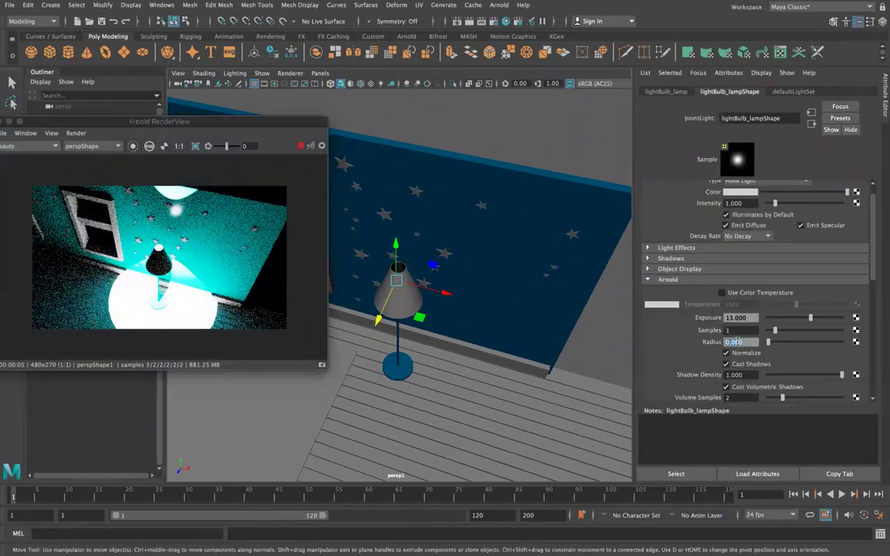
pyautogui.write('3')
pyautogui.press('Return')
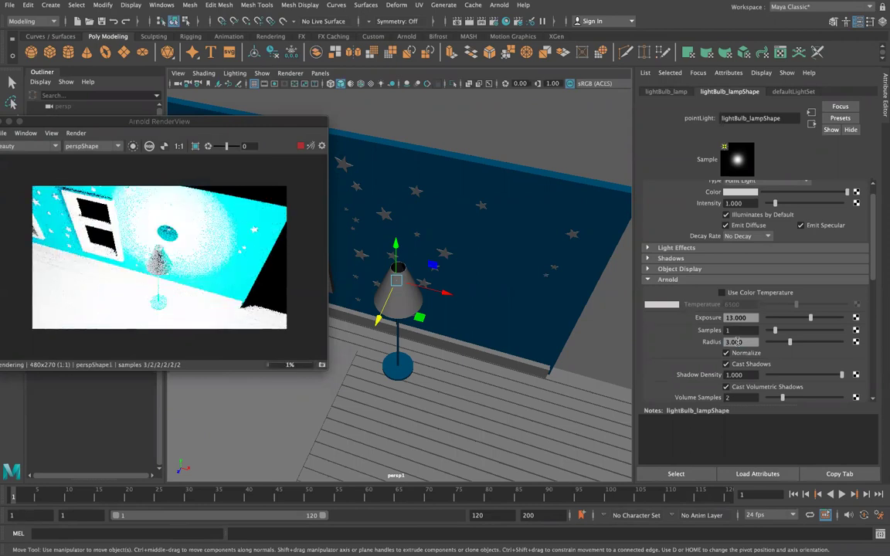
pyautogui.write('1')
pyautogui.press('Return')
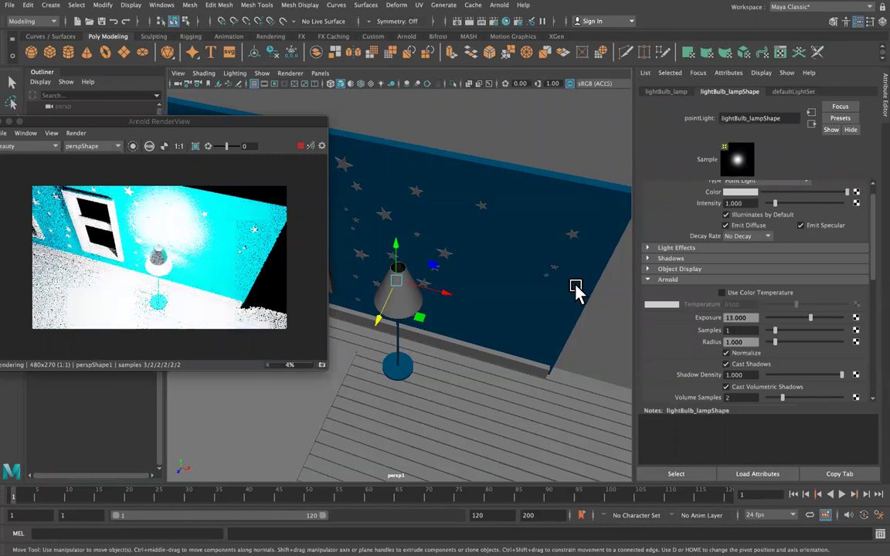
# Test radii 0.3 and 0.5, settle on 0.4, and lower the bulb to Y 8.641.
pyautogui.click(748, 341)
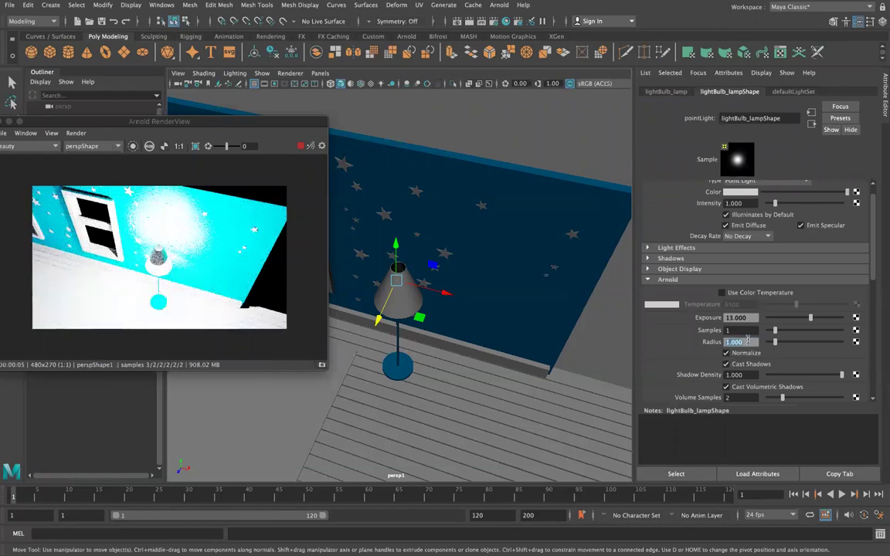
pyautogui.write('0.3')
pyautogui.press('Return')
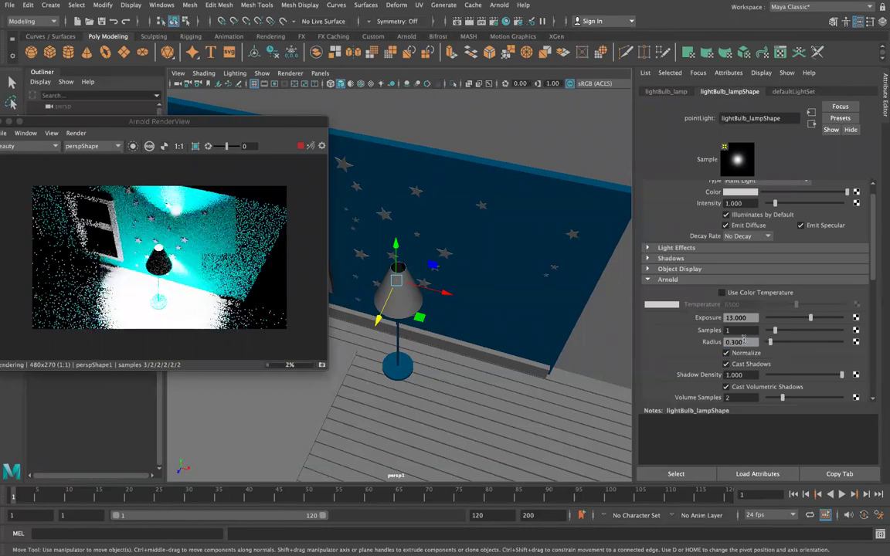
pyautogui.write('0.5')
pyautogui.press('Return')
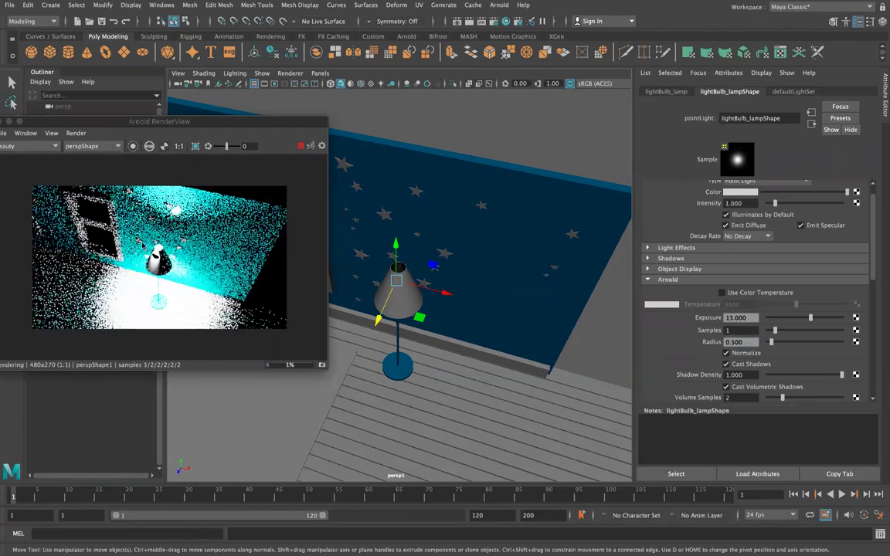
pyautogui.scroll(5, 147, 256)
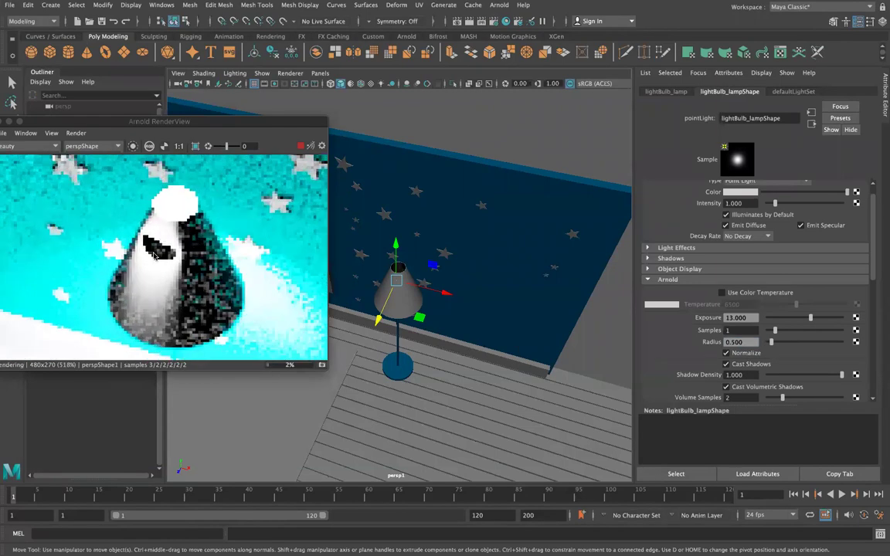
pyautogui.scroll(-5, 154, 257)
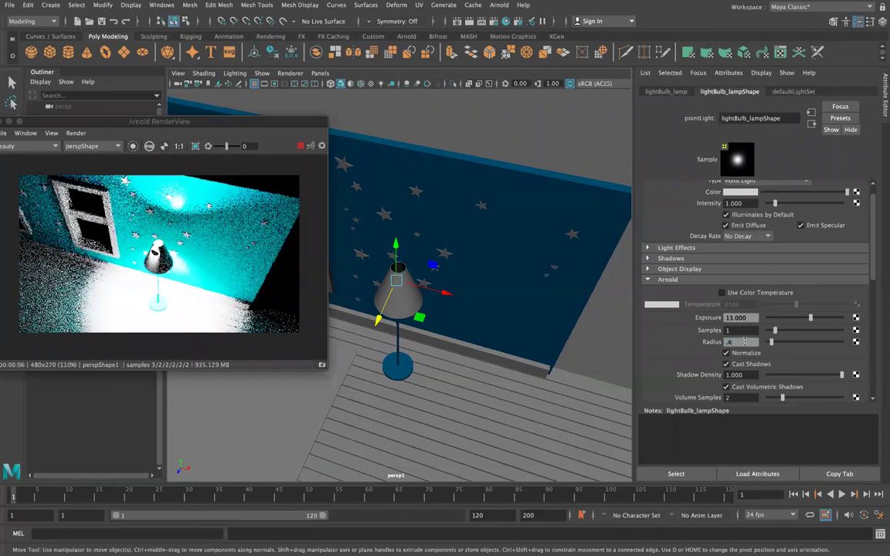
pyautogui.press('Return')
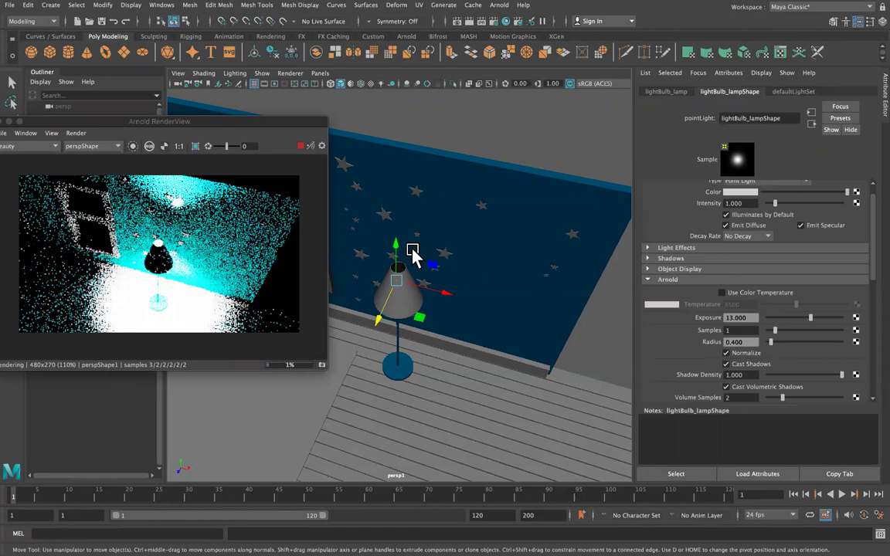
pyautogui.moveTo(393, 247); pyautogui.dragTo(396, 254)
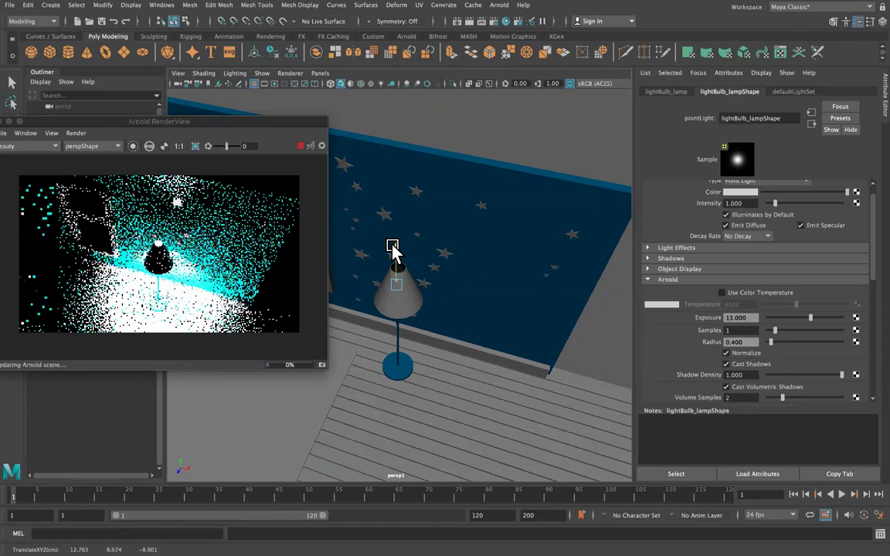
# Drop the bulb light's exposure from 13 to 10, then to about 7, and re-render.
pyautogui.click(376, 328)
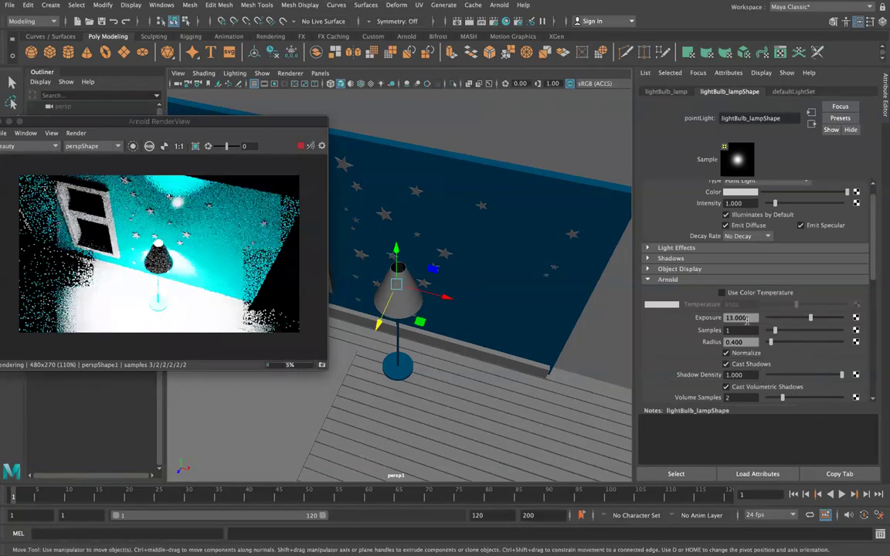
pyautogui.click(744, 318)
pyautogui.write('10')
pyautogui.press('Return')
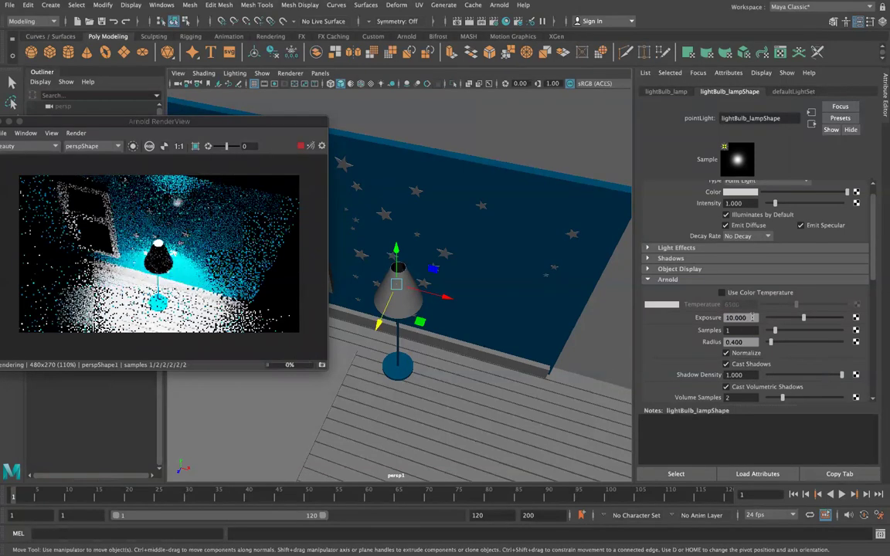
pyautogui.moveTo(802, 320); pyautogui.dragTo(795, 319)
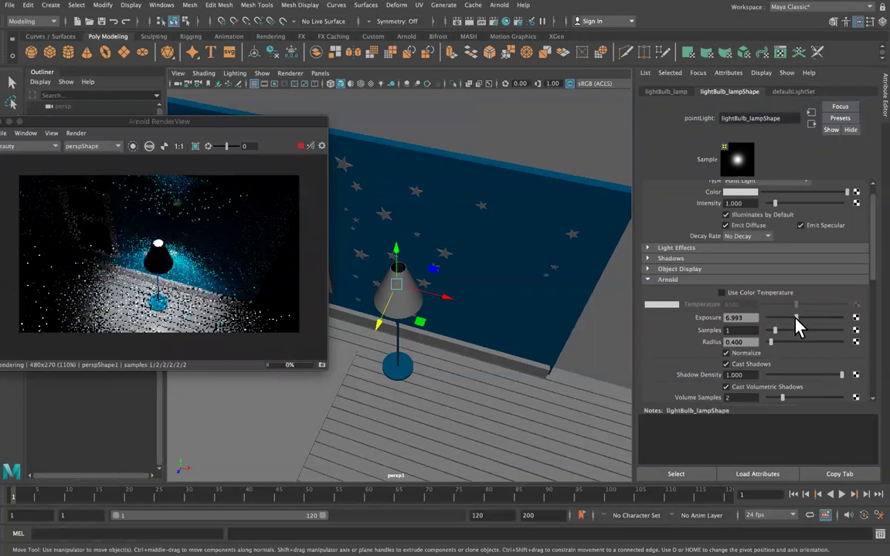
pyautogui.keyDown('alt'); pyautogui.moveTo(471, 322); pyautogui.dragTo(532, 302); pyautogui.keyUp('alt')
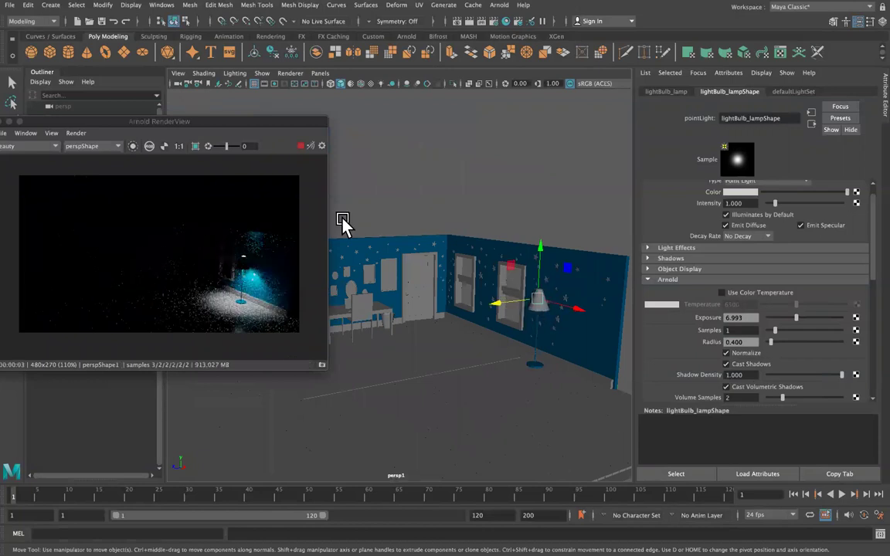
pyautogui.keyDown('alt'); pyautogui.moveTo(477, 300); pyautogui.dragTo(539, 312); pyautogui.keyUp('alt')
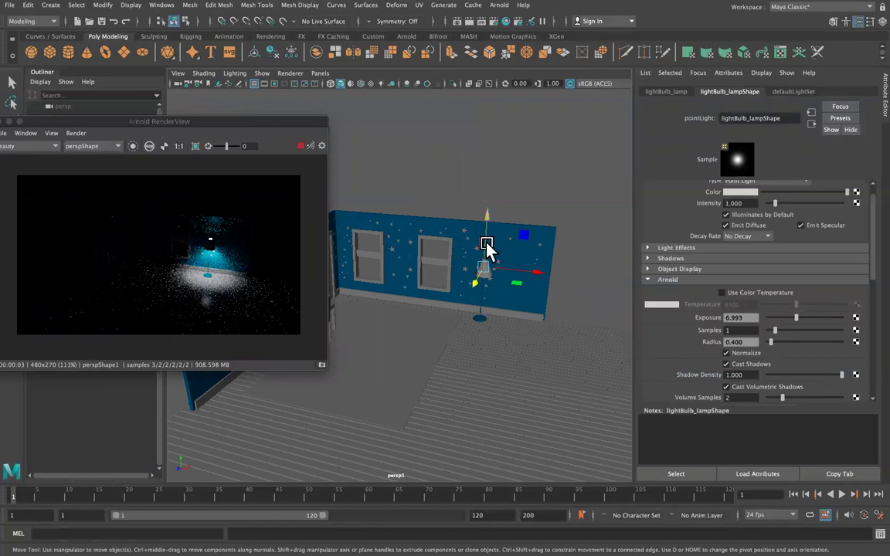
pyautogui.click(487, 273)
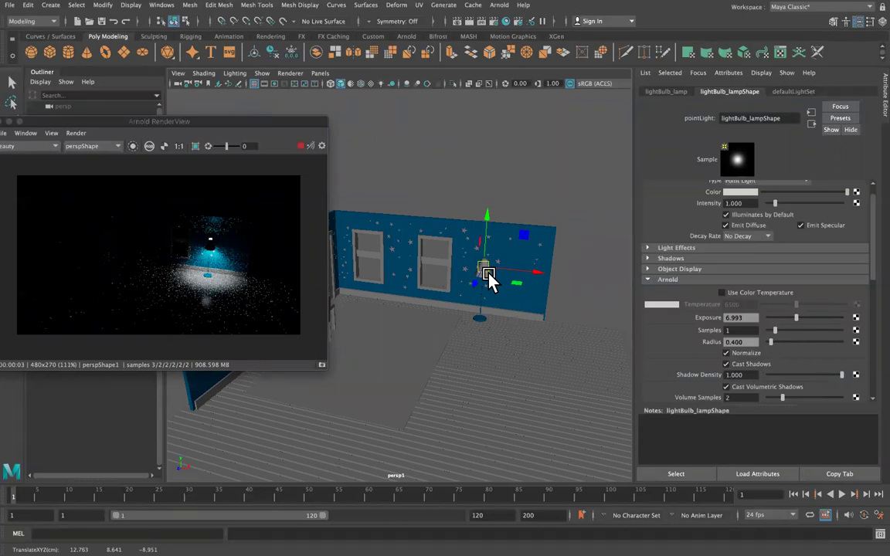
# Assign a new aiStandardSurface7 material to the lampshade and expand its Transmission section.
pyautogui.click(488, 277)
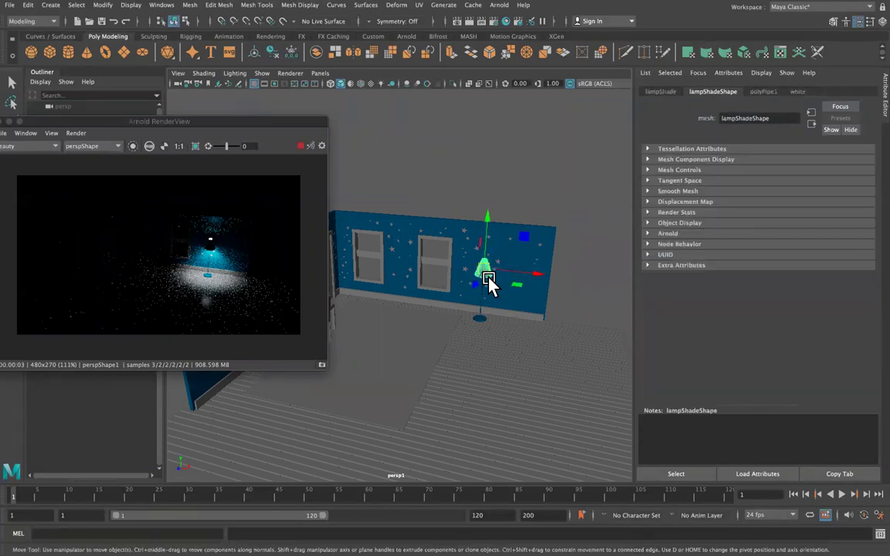
pyautogui.press('f')
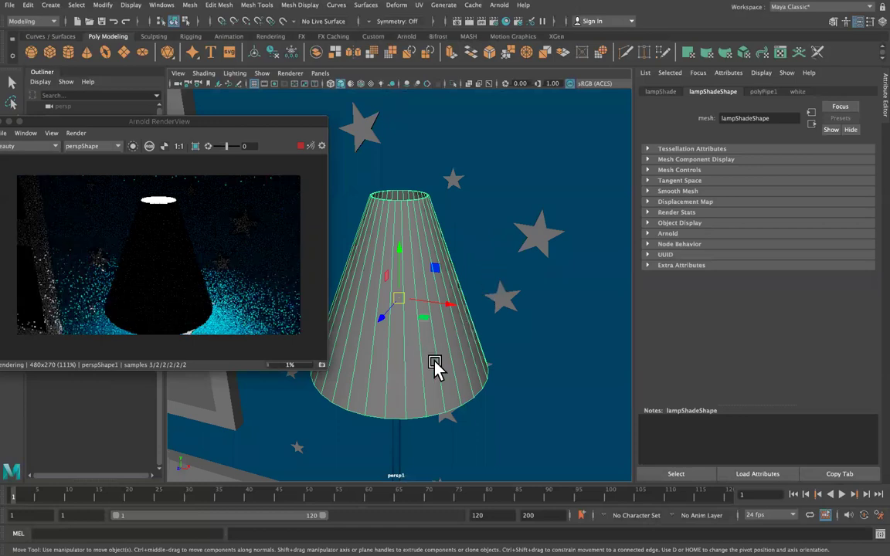
pyautogui.moveTo(436, 254); pyautogui.dragTo(449, 527, button='right')
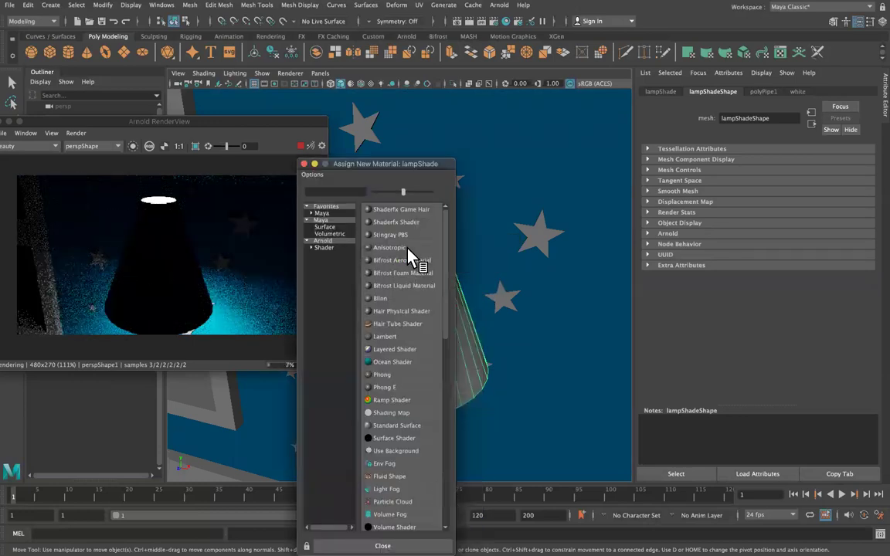
pyautogui.click(323, 248)
pyautogui.click(413, 363)
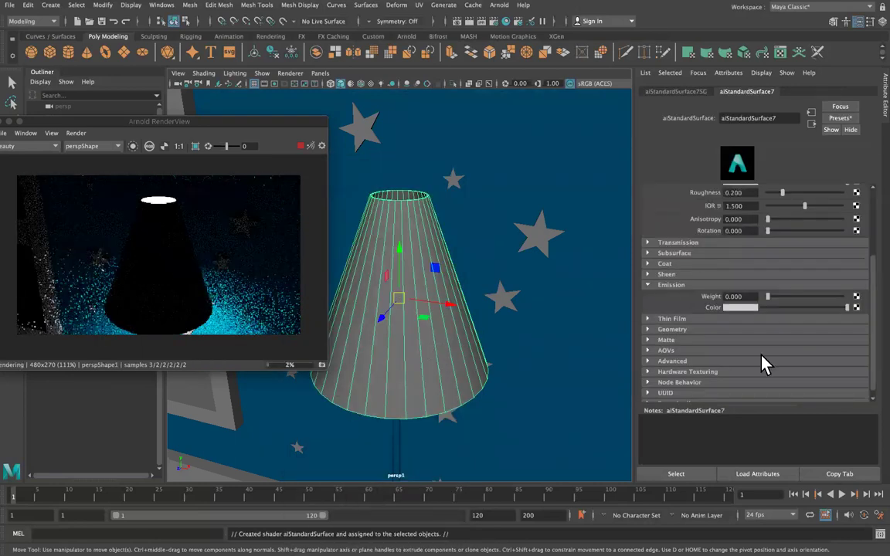
pyautogui.click(649, 284)
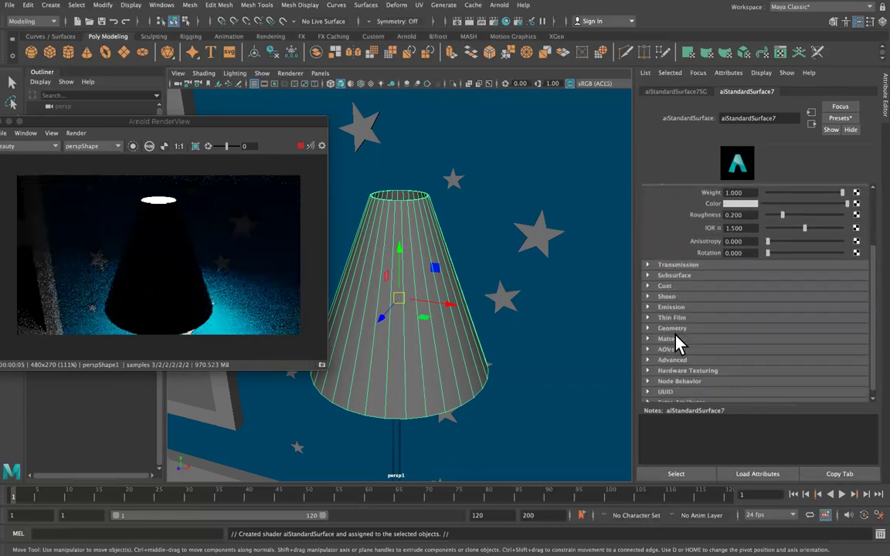
pyautogui.click(648, 265)
# Set lampshade transmission weight to about 0.21; test depth and extra roughness, then reset both to 0.
pyautogui.moveTo(770, 278); pyautogui.dragTo(783, 283)
pyautogui.moveTo(768, 300)
pyautogui.mouseDown()
pyautogui.moveTo(785, 303)
pyautogui.moveTo(766, 298)
pyautogui.moveTo(780, 312)
pyautogui.moveTo(773, 309)
pyautogui.mouseUp()
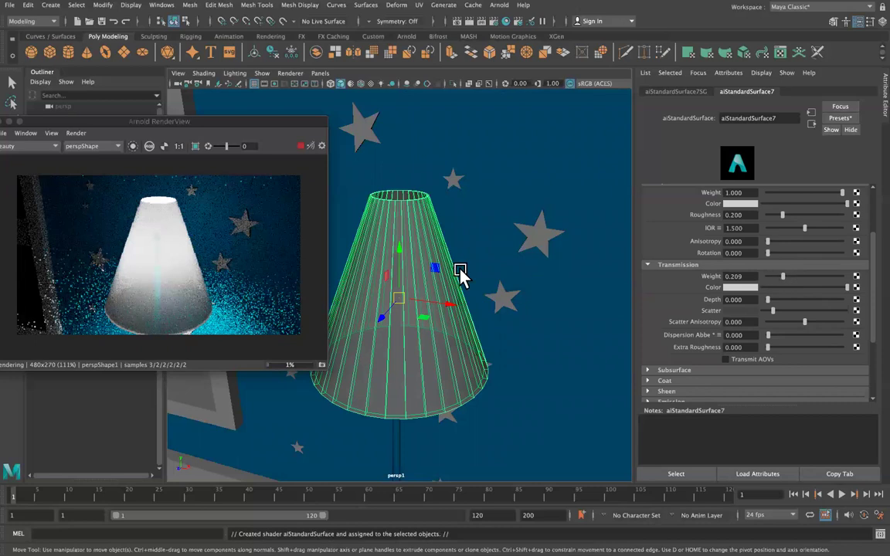
pyautogui.scroll(-1, 461, 272)
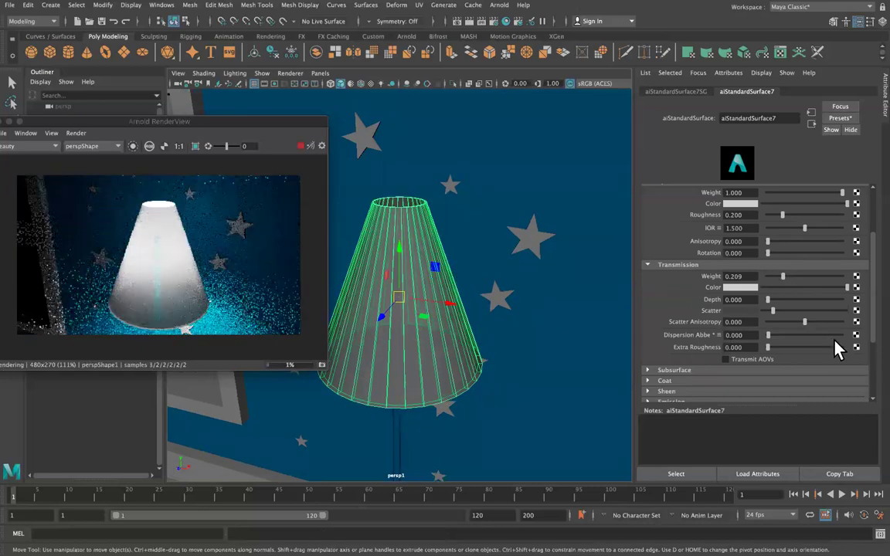
pyautogui.scroll(-5, 835, 346)
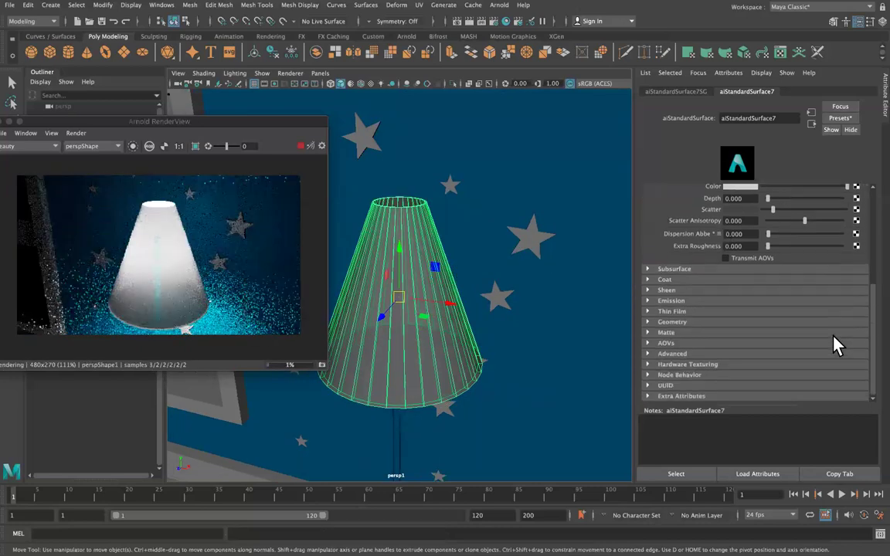
pyautogui.scroll(9, 775, 283)
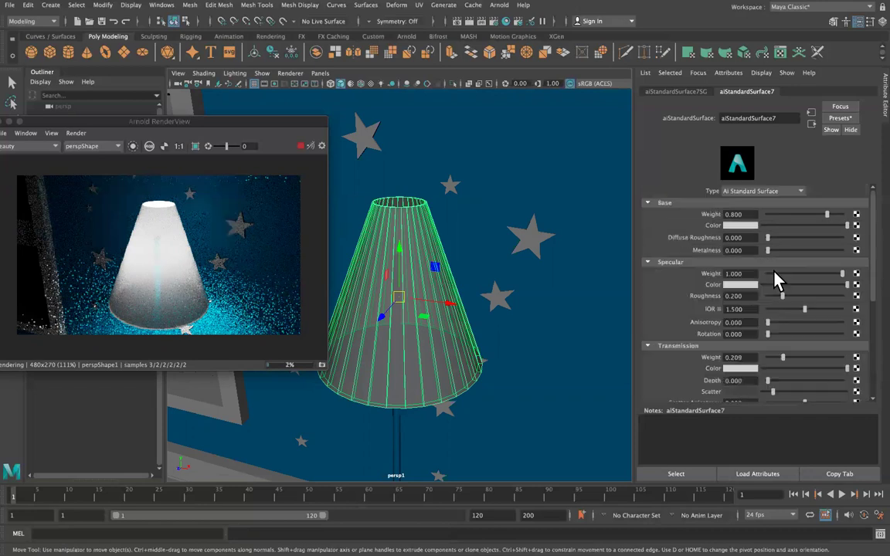
pyautogui.scroll(-4, 777, 280)
pyautogui.scroll(-1, 776, 280)
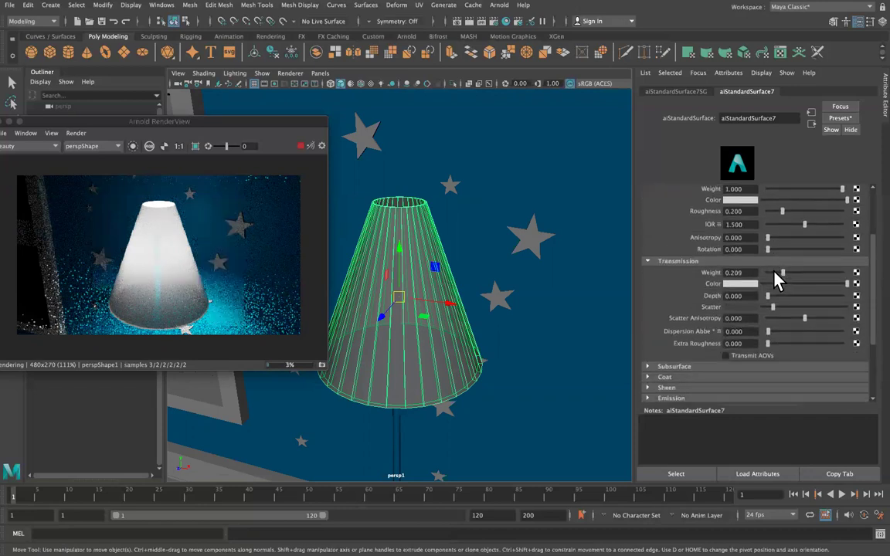
pyautogui.click(795, 343)
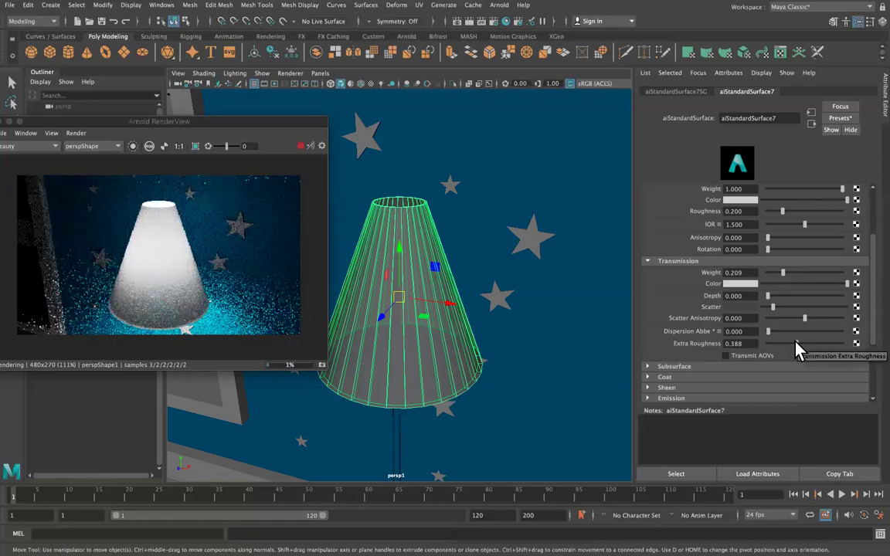
pyautogui.moveTo(788, 343); pyautogui.dragTo(721, 343)
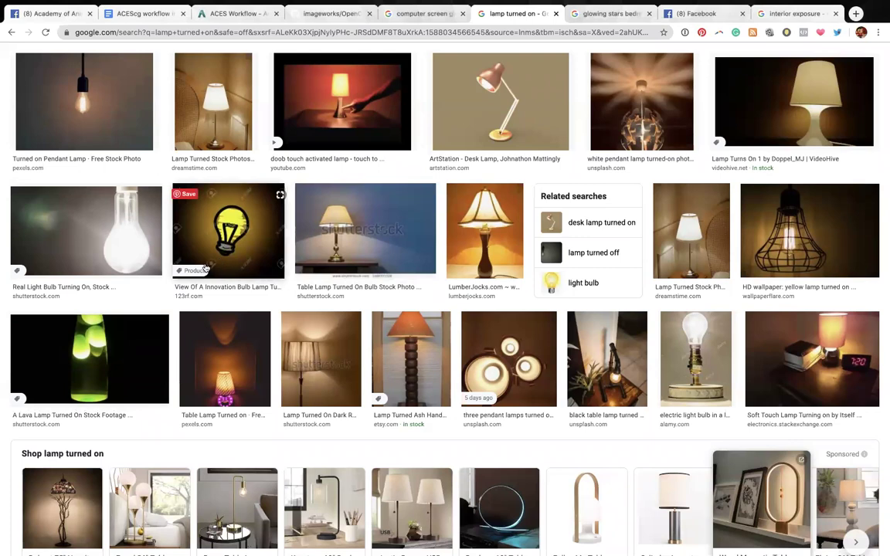
pyautogui.scroll(5, 345, 267)
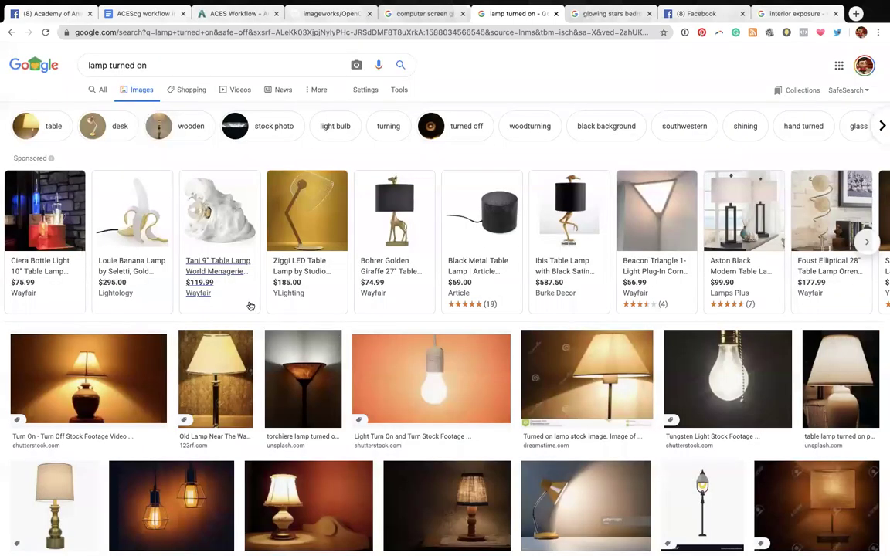
pyautogui.scroll(-1, 251, 307)
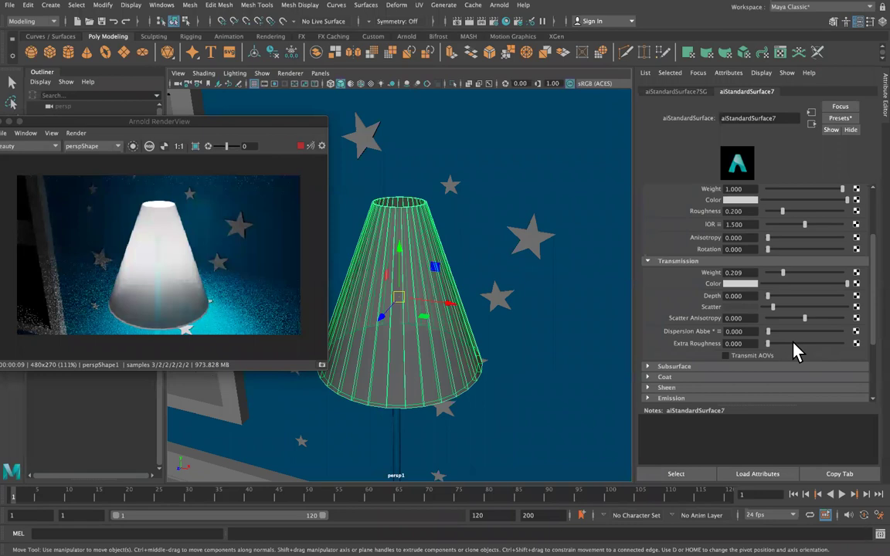
# Raise the lampshade aiStandardSurface transmission extra roughness to 0.799.
pyautogui.moveTo(800, 343); pyautogui.dragTo(825, 343)
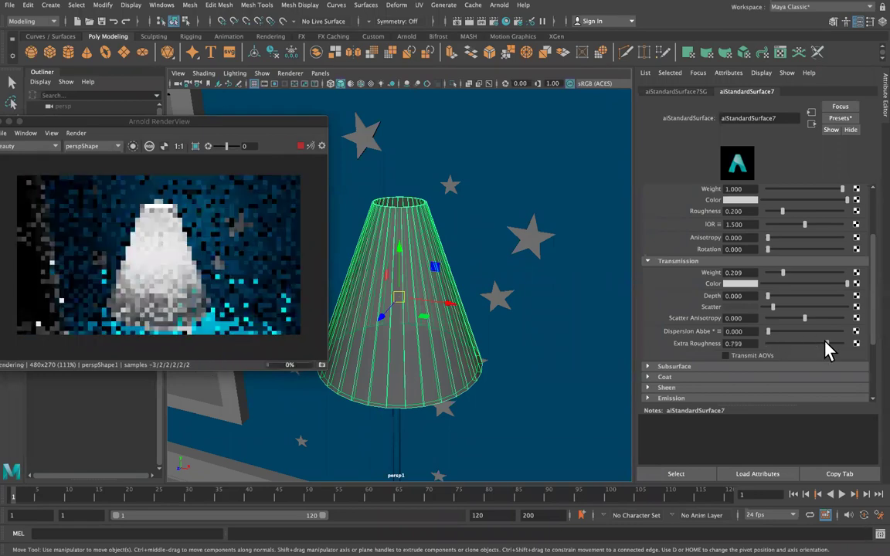
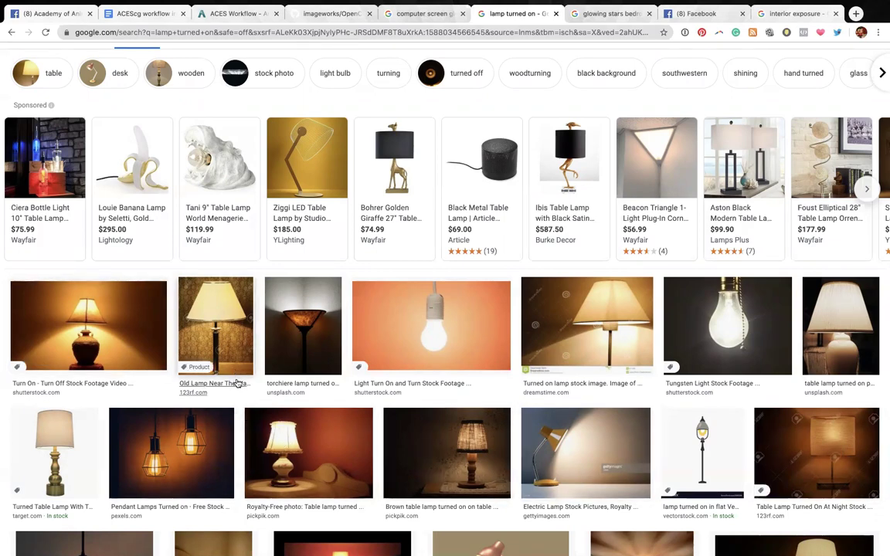
# Zoom out and orbit the view around the starry wall and the lit lamp.
pyautogui.scroll(-4, 228, 386)
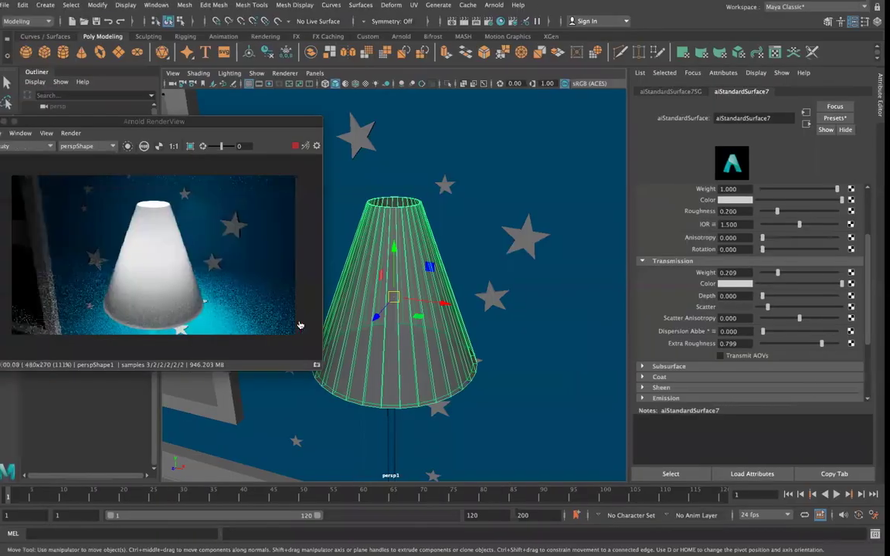
pyautogui.scroll(-5, 482, 298)
pyautogui.scroll(-6, 479, 296)
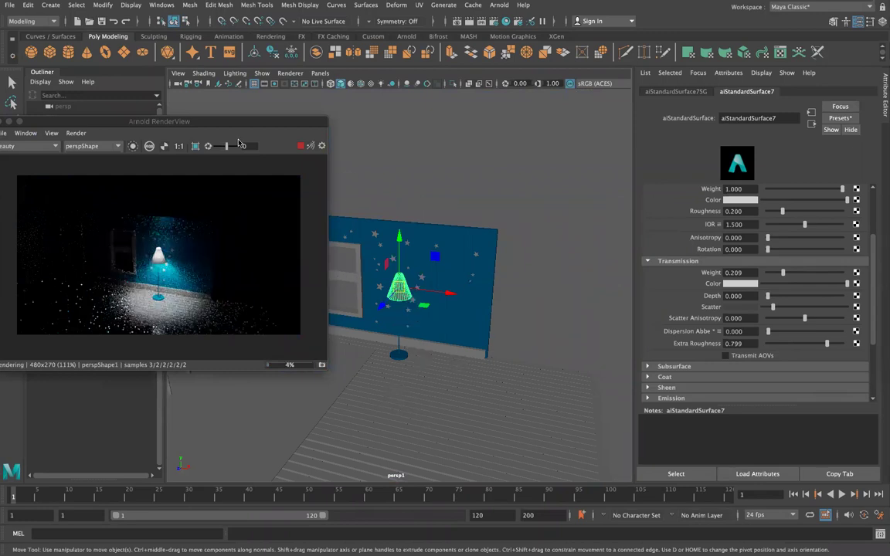
pyautogui.keyDown('alt'); pyautogui.moveTo(455, 261); pyautogui.dragTo(560, 263); pyautogui.keyUp('alt')
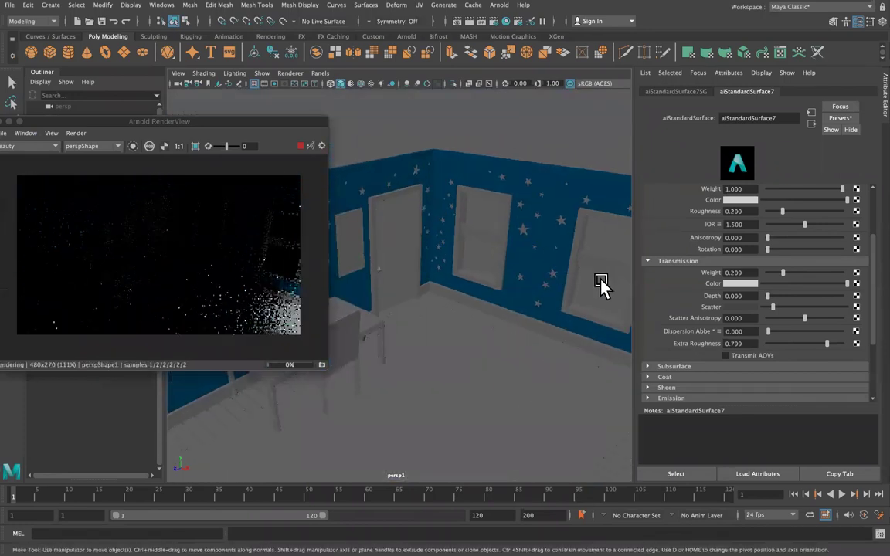
pyautogui.keyDown('alt'); pyautogui.moveTo(512, 299); pyautogui.dragTo(568, 300); pyautogui.keyUp('alt')
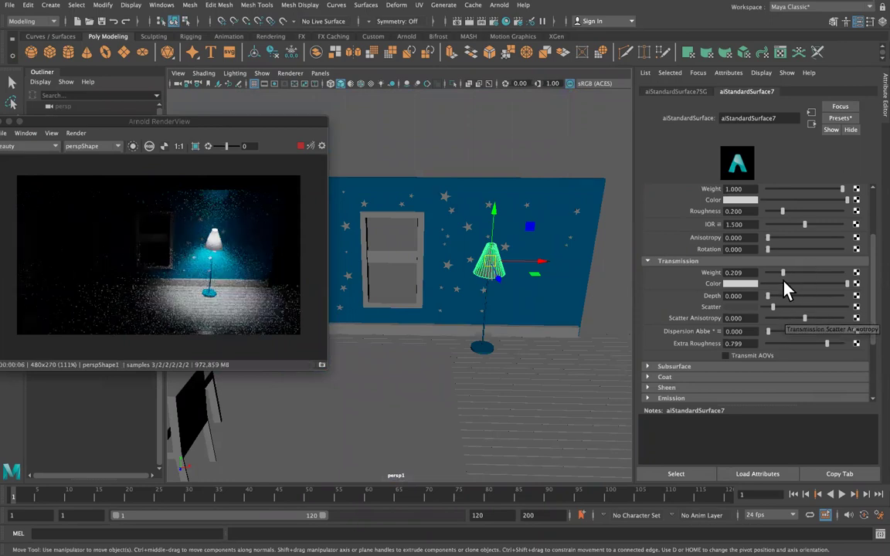
# Select a star beside the lamp and move the Arnold RenderView aside.
pyautogui.scroll(2, 778, 299)
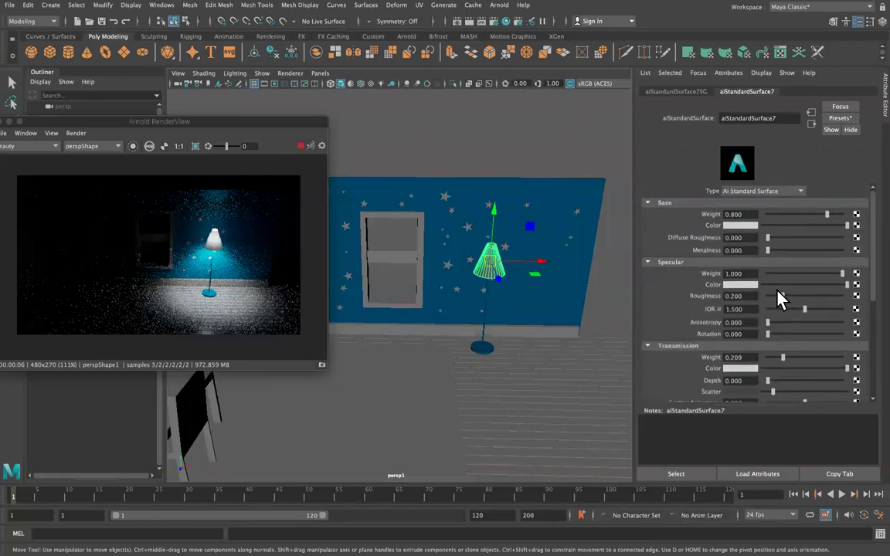
pyautogui.scroll(-1, 778, 300)
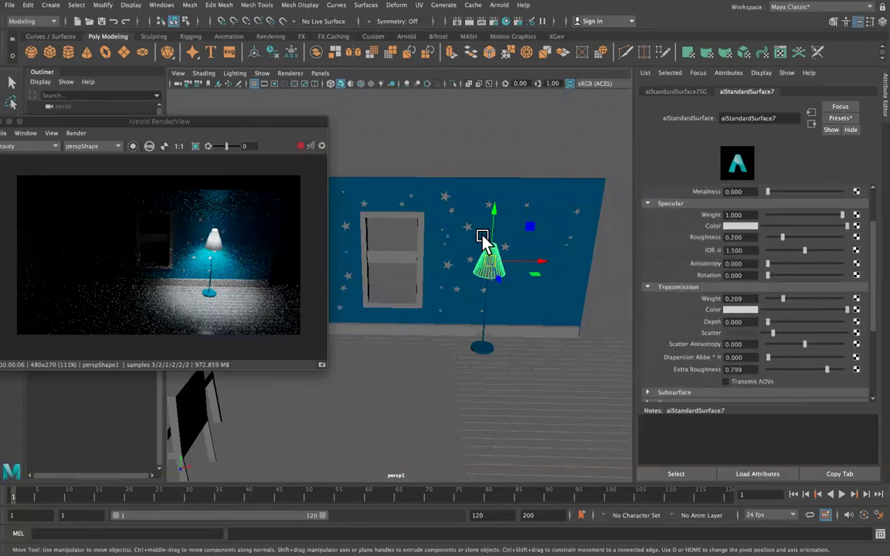
pyautogui.click(482, 241)
pyautogui.moveTo(226, 122); pyautogui.dragTo(809, 115)
# Select a wall star, then walk up through star_north_wall to the whole stars group.
pyautogui.click(447, 198)
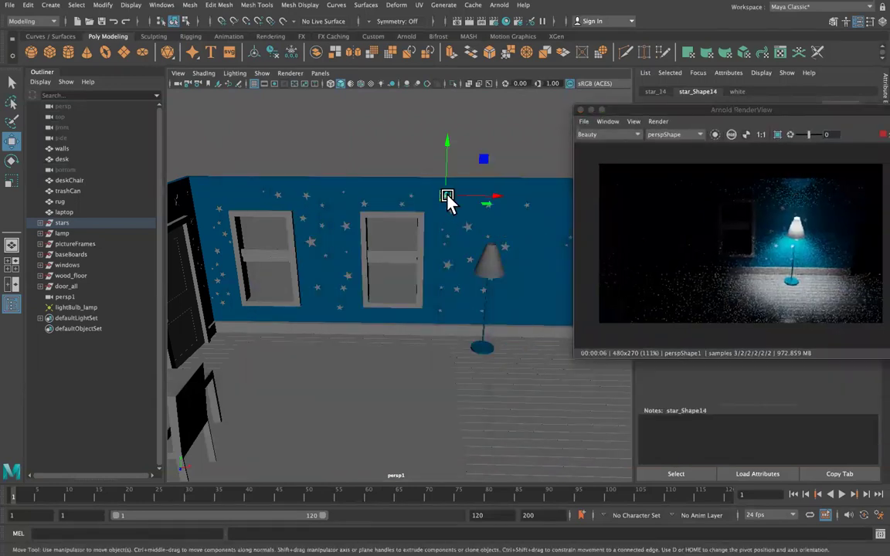
pyautogui.press('Up')
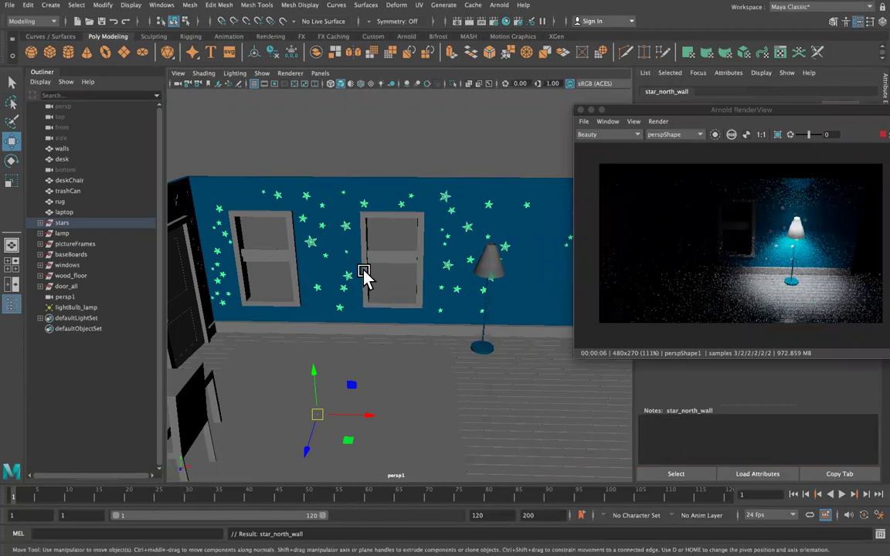
pyautogui.press('Up')
# Widen the view and look through the persp camera via Panels > Perspective.
pyautogui.moveTo(342, 278)
pyautogui.keyDown('alt'); pyautogui.mouseDown()
pyautogui.moveTo(294, 278)
pyautogui.moveTo(280, 268)
pyautogui.moveTo(316, 276)
pyautogui.moveTo(275, 296)
pyautogui.moveTo(278, 275)
pyautogui.moveTo(383, 261)
pyautogui.moveTo(410, 280)
pyautogui.moveTo(349, 280)
pyautogui.moveTo(343, 262)
pyautogui.mouseUp(); pyautogui.keyUp('alt')
pyautogui.click(320, 73)
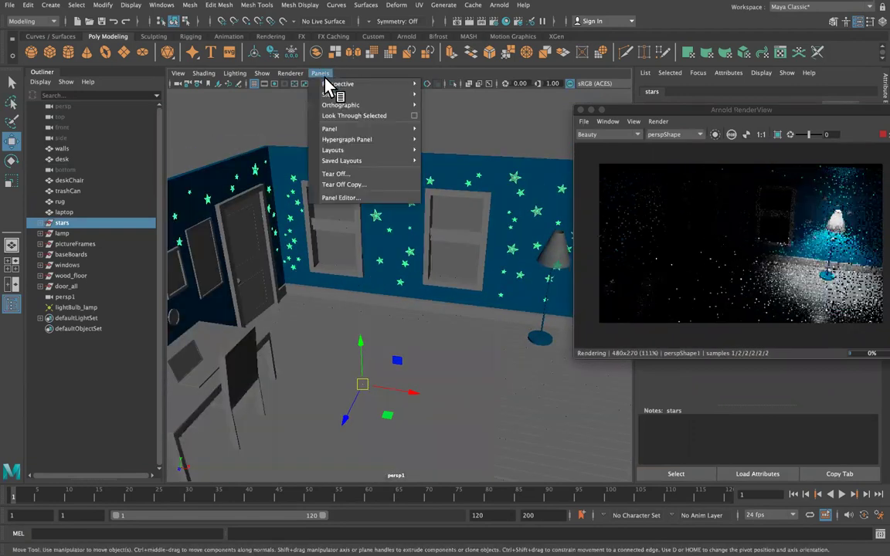
pyautogui.moveTo(340, 83)
pyautogui.click(452, 93)
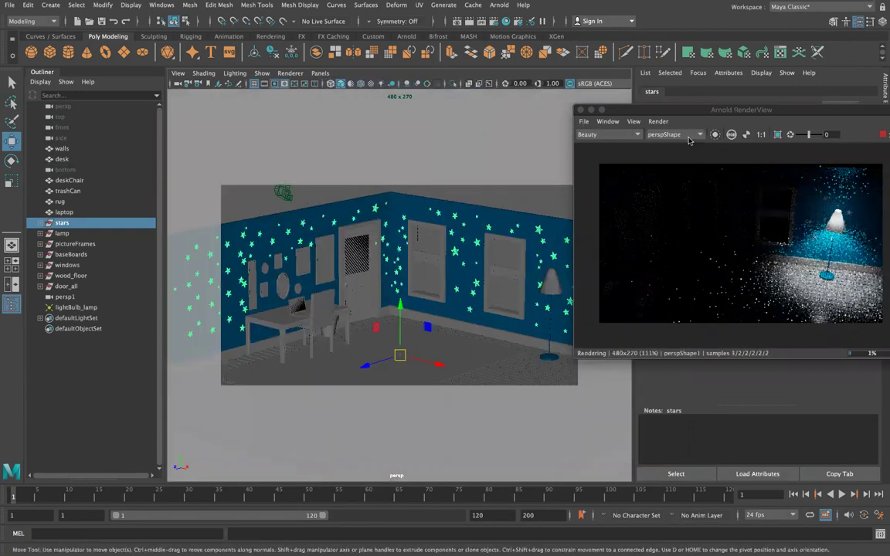
# Set the Arnold RenderView's render camera to perspShape.
pyautogui.click(640, 123)
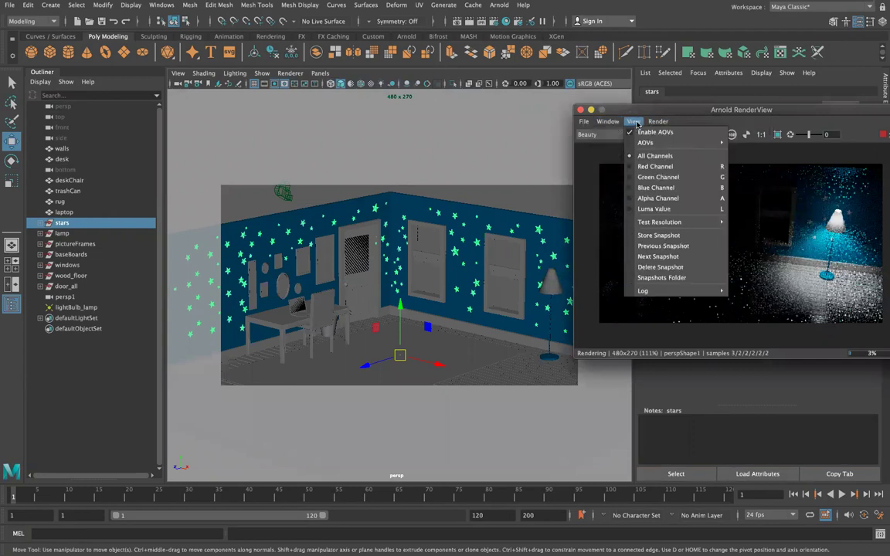
pyautogui.moveTo(660, 124)
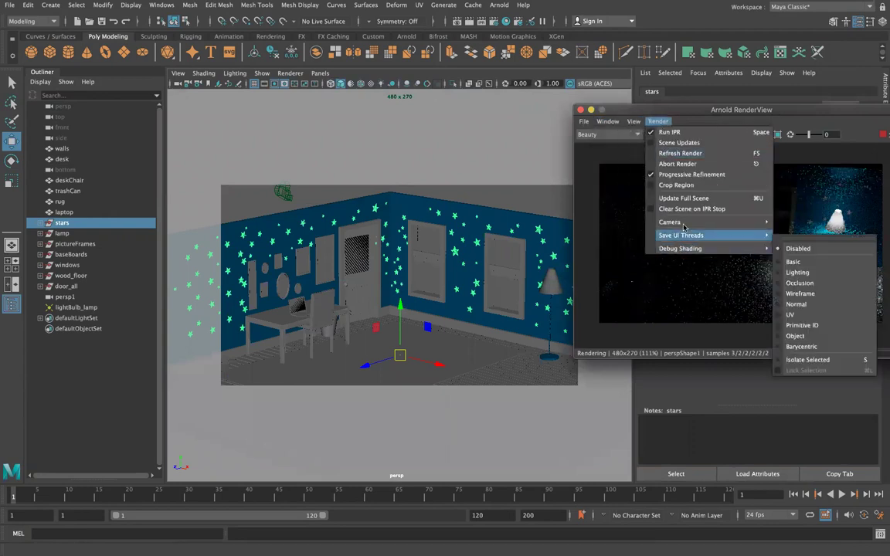
pyautogui.moveTo(680, 222)
pyautogui.click(803, 226)
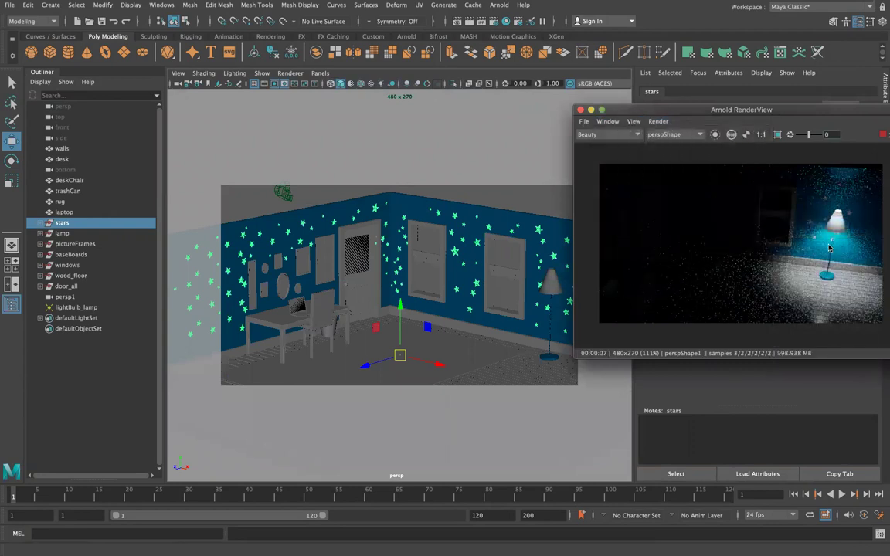
pyautogui.click(672, 134)
pyautogui.click(665, 151)
pyautogui.click(666, 136)
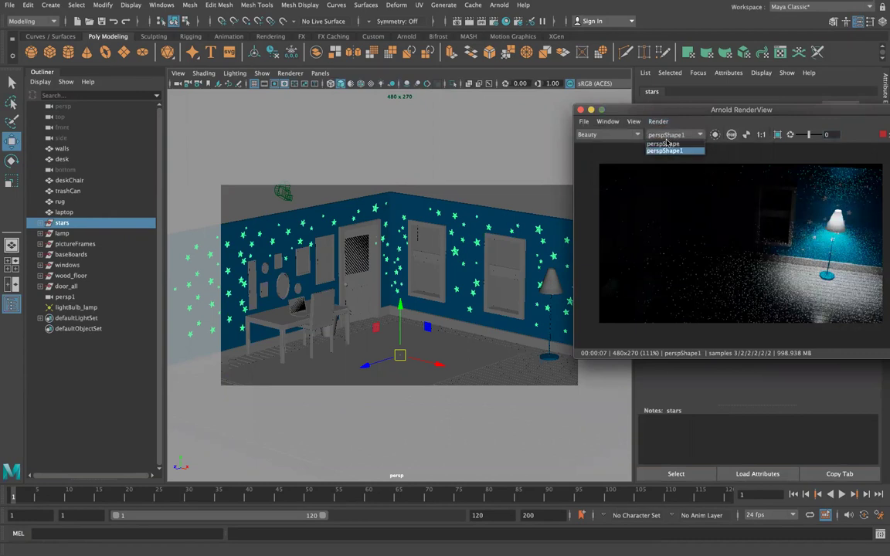
pyautogui.click(664, 144)
# Reselect the stars group and move the render preview to uncover the attributes.
pyautogui.moveTo(756, 113); pyautogui.dragTo(629, 63)
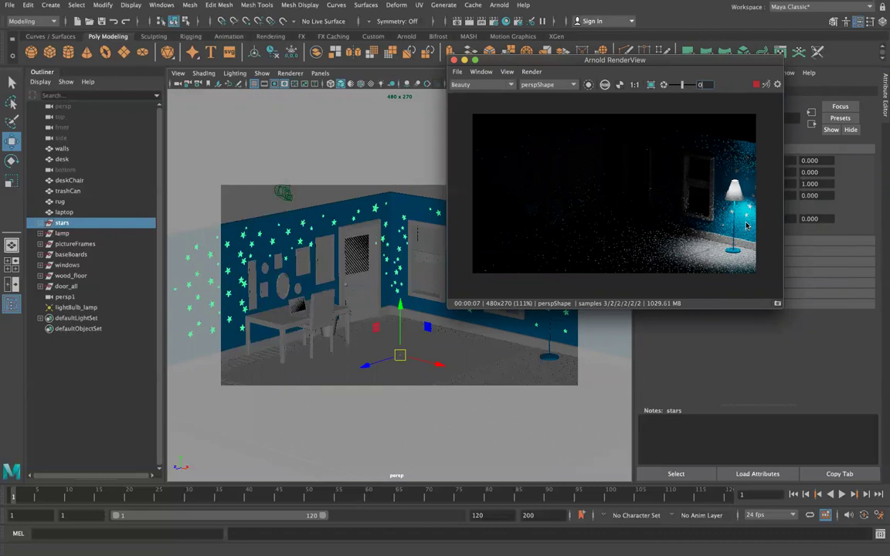
pyautogui.click(288, 238)
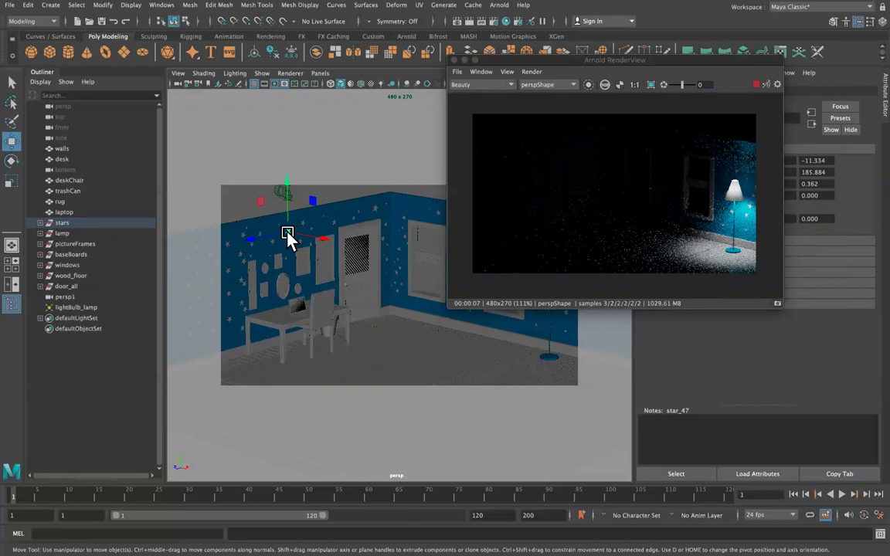
pyautogui.press('Up')
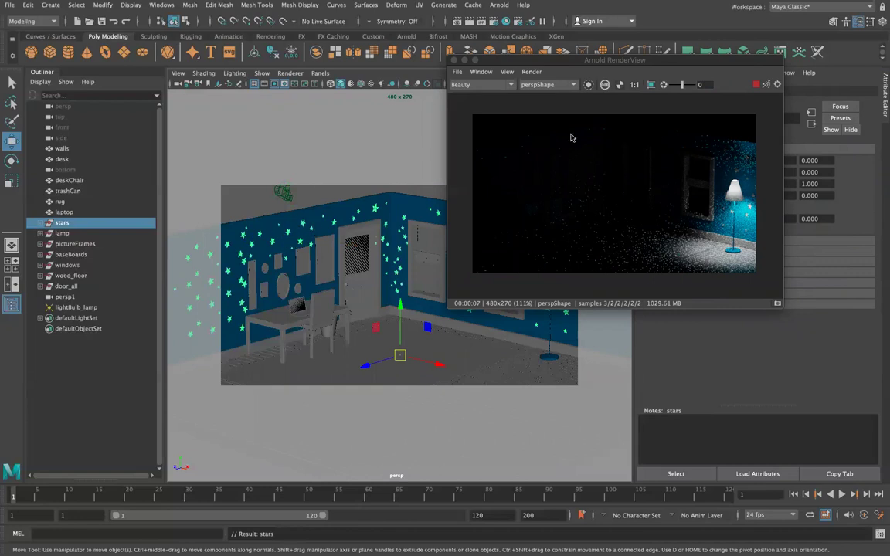
pyautogui.moveTo(603, 58); pyautogui.dragTo(560, 355)
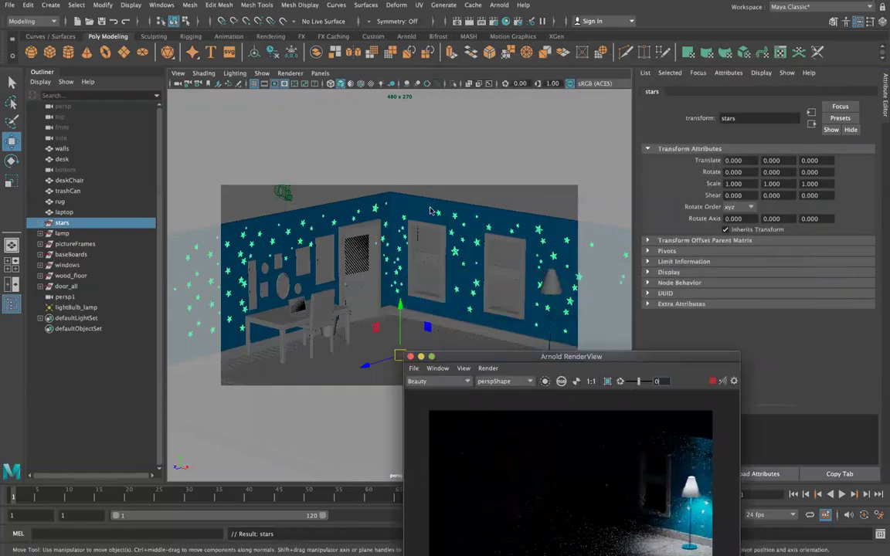
# Assign a new Arnold aiStandardSurface material to a wall star.
pyautogui.click(376, 210)
pyautogui.rightClick(375, 209)
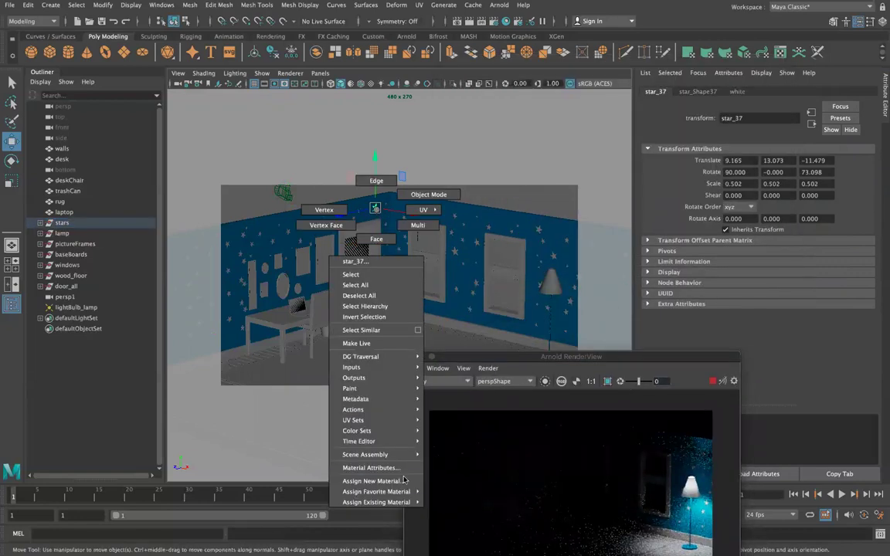
pyautogui.click(379, 481)
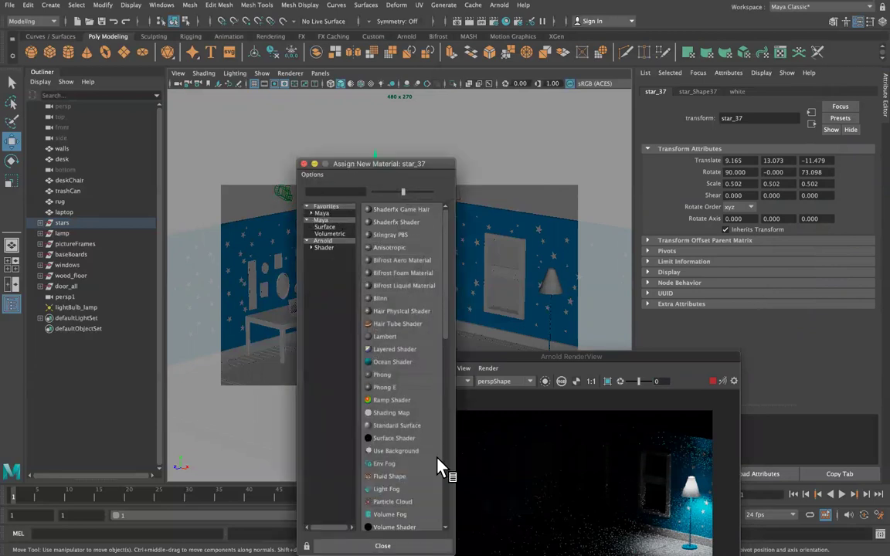
pyautogui.click(325, 248)
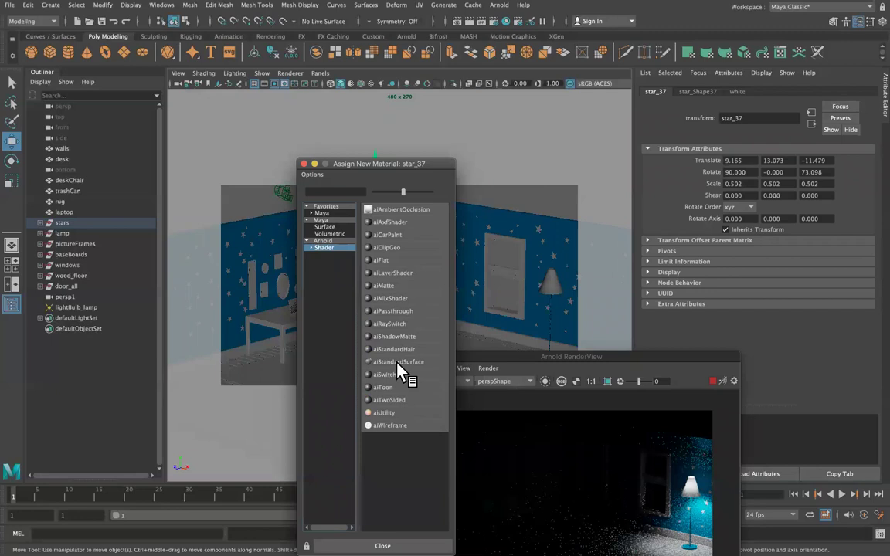
pyautogui.click(399, 362)
# Expand the material's Emission section and set its Weight to 5.
pyautogui.scroll(-1, 779, 278)
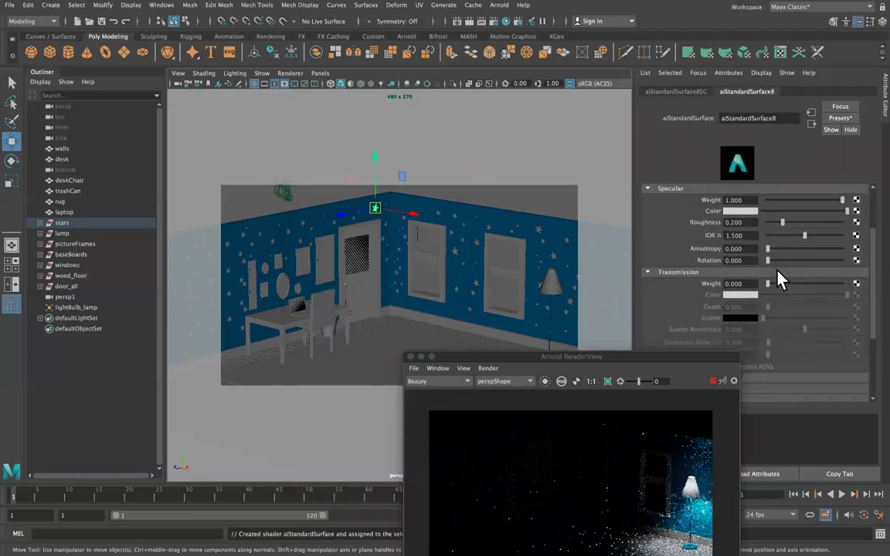
pyautogui.scroll(-4, 779, 279)
pyautogui.click(755, 298)
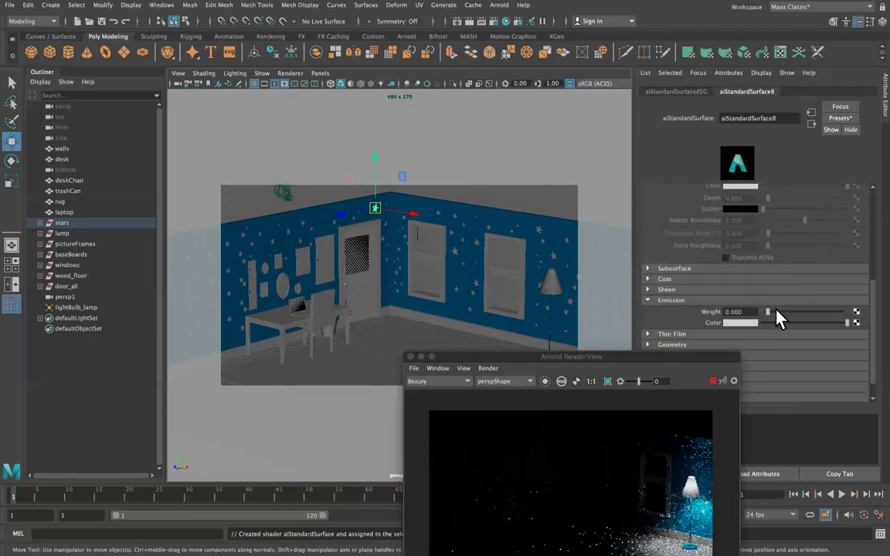
pyautogui.moveTo(849, 313); pyautogui.dragTo(868, 314)
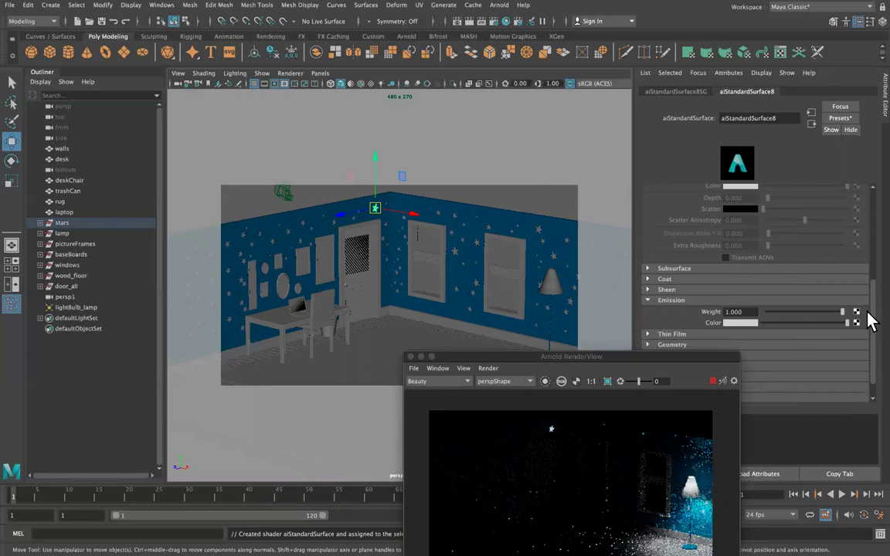
pyautogui.click(740, 323)
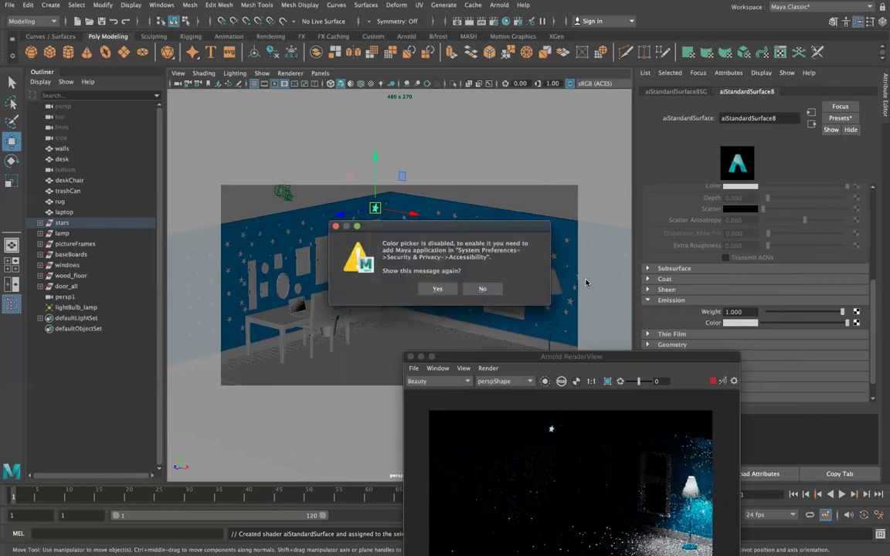
pyautogui.click(482, 289)
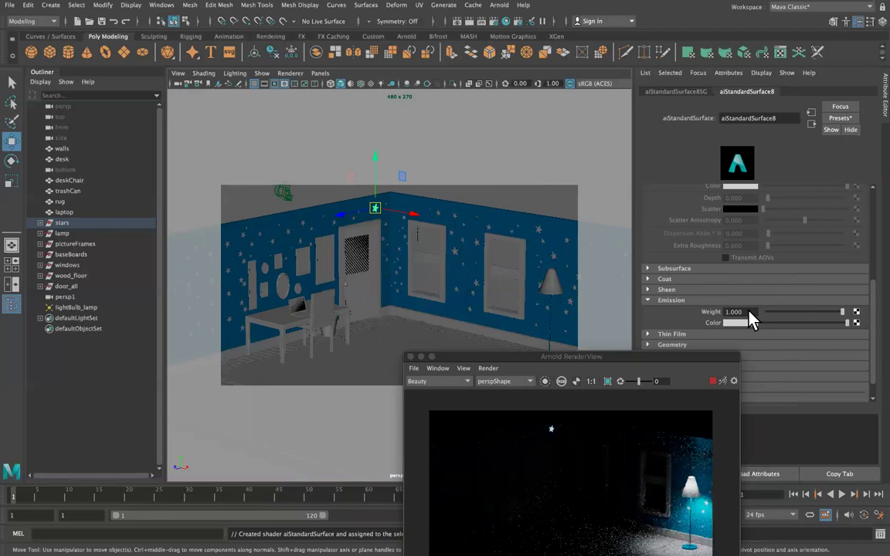
pyautogui.moveTo(652, 358); pyautogui.dragTo(117, 325)
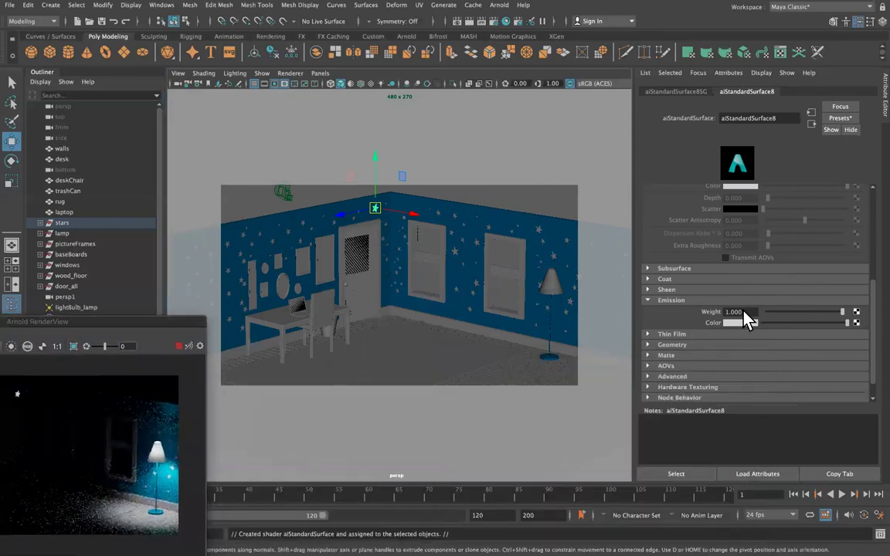
pyautogui.write('5')
pyautogui.press('Return')
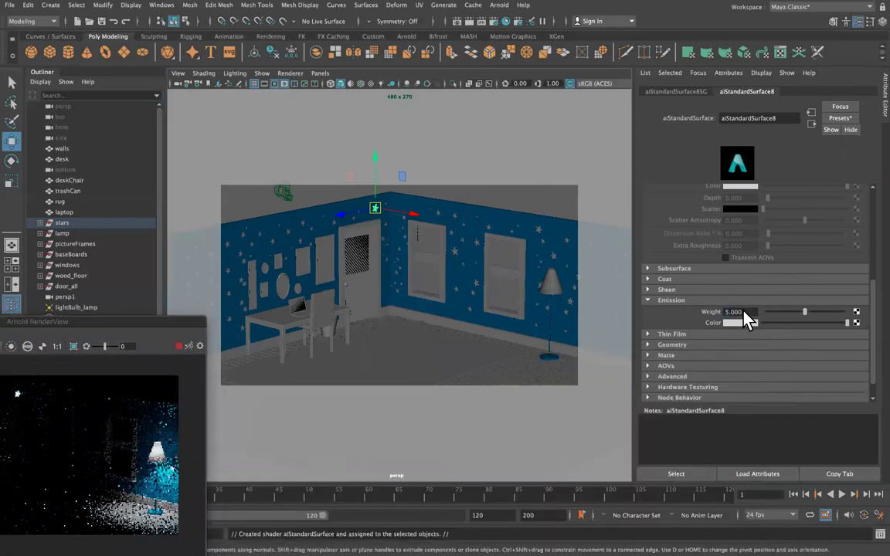
pyautogui.moveTo(87, 323); pyautogui.dragTo(218, 306)
# Browse a star's existing material choices, then select the stars group and reposition the preview.
pyautogui.click(301, 227)
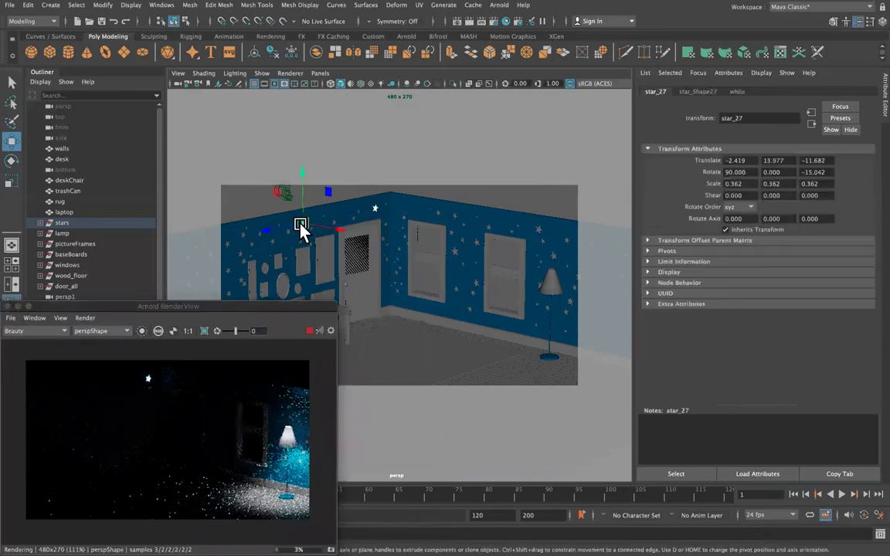
pyautogui.moveTo(302, 227); pyautogui.dragTo(294, 517, button='right')
pyautogui.moveTo(351, 523); pyautogui.dragTo(400, 481, button='right')
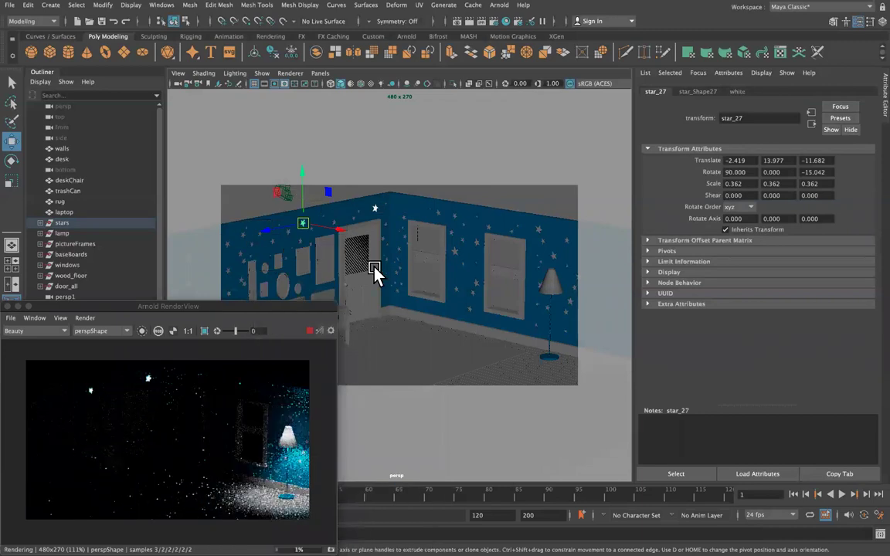
pyautogui.press('Up')
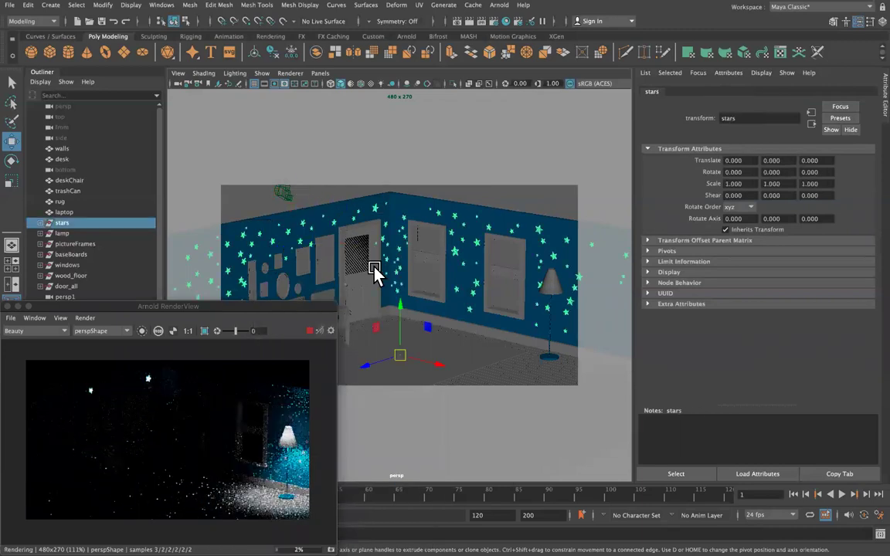
pyautogui.moveTo(199, 306); pyautogui.dragTo(466, 115)
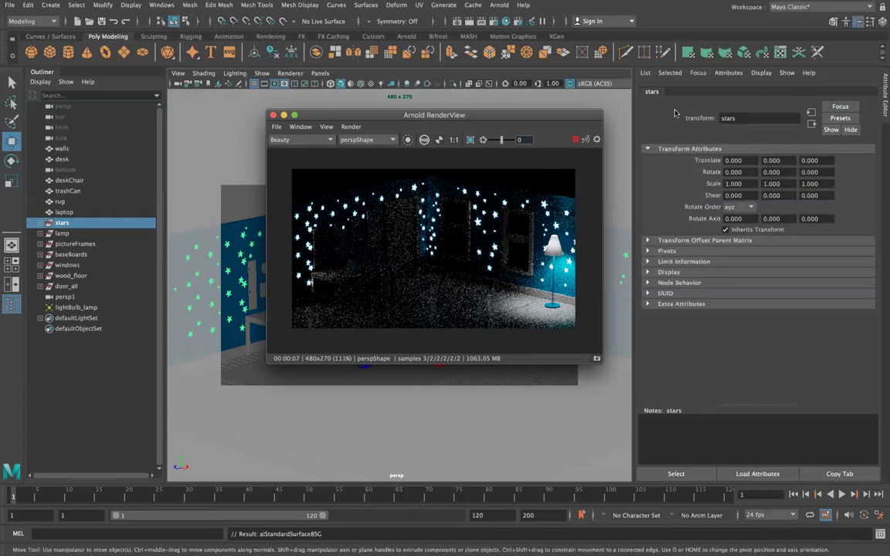
pyautogui.moveTo(467, 115); pyautogui.dragTo(338, 336)
# Set the aiStandardSurface8 Emission Weight to 1.
pyautogui.click(376, 209)
pyautogui.click(756, 92)
pyautogui.doubleClick(734, 312)
pyautogui.write('1')
pyautogui.press('Return')
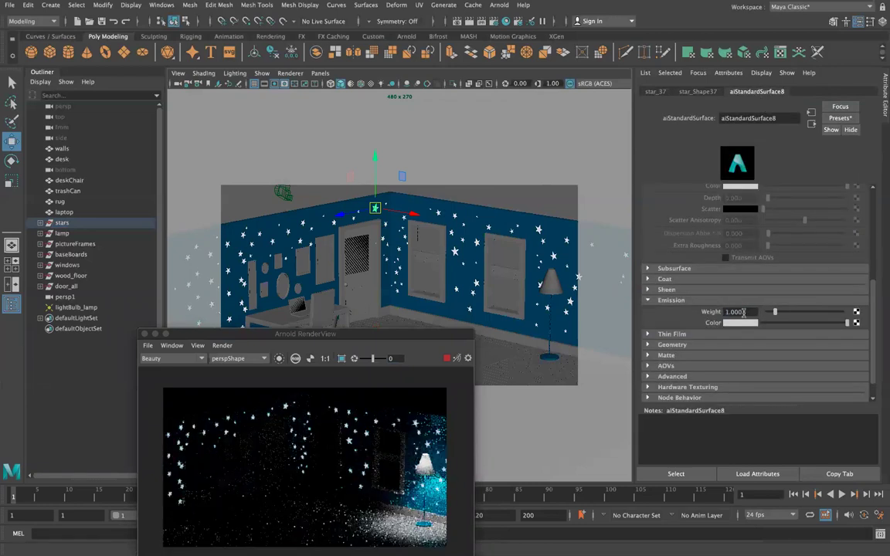
# Lower the Emission Weight to 0.5, then to 0.3.
pyautogui.doubleClick(734, 311)
pyautogui.write('0.5')
pyautogui.press('Return')
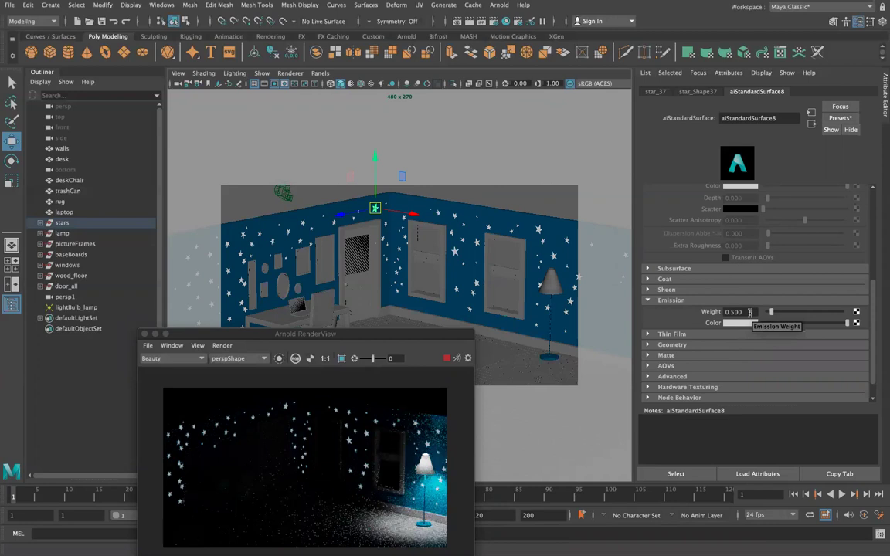
pyautogui.click(753, 311)
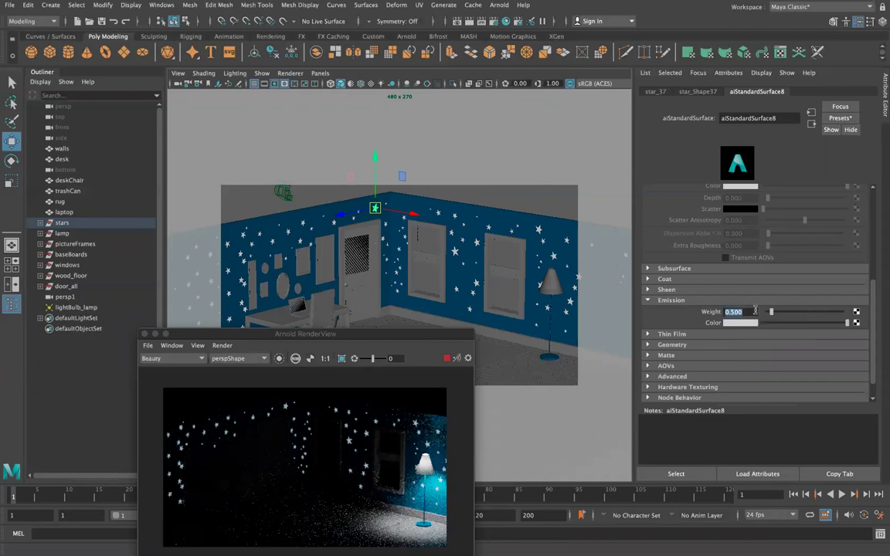
pyautogui.write('0.3')
pyautogui.press('Return')
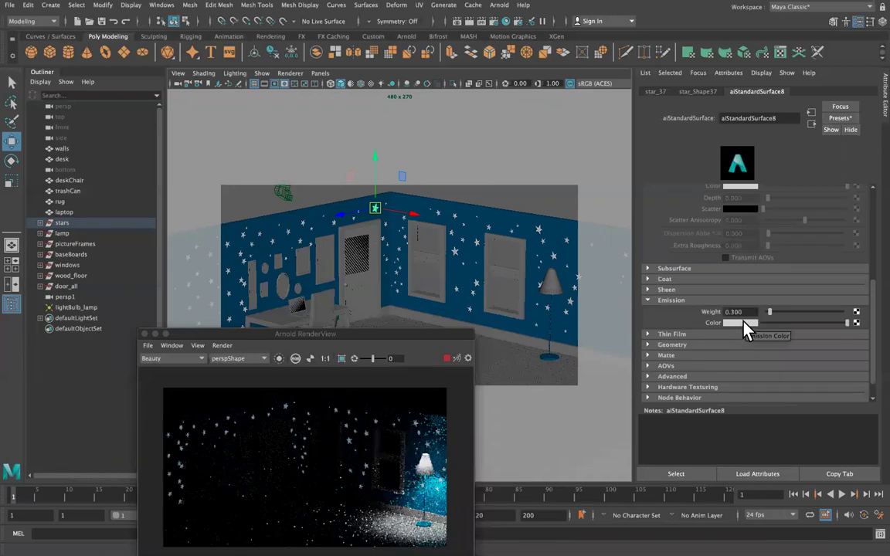
# Try a yellow emission colour with brightness value 1.
pyautogui.click(746, 324)
pyautogui.click(835, 307)
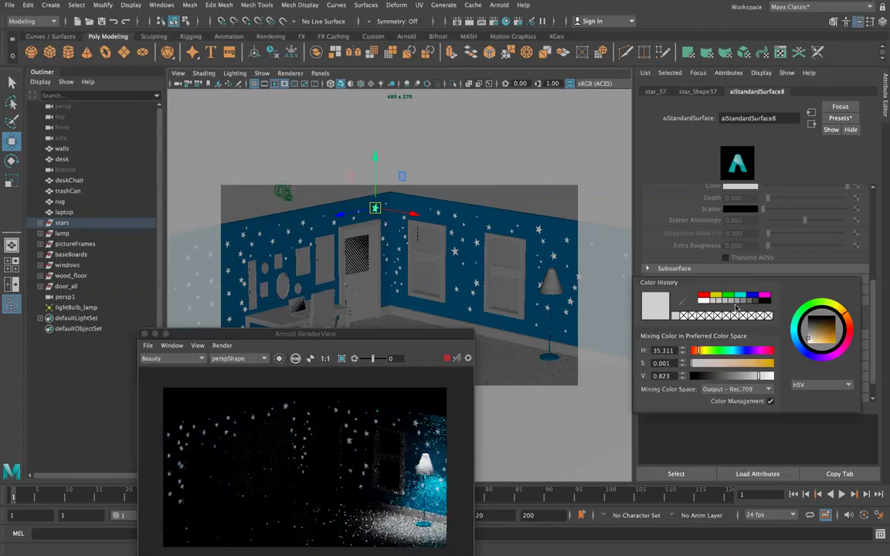
pyautogui.click(720, 299)
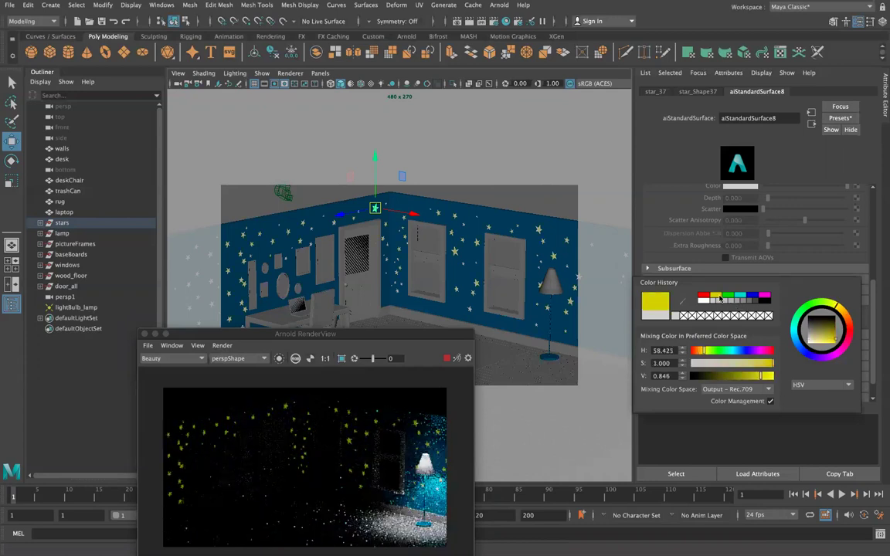
pyautogui.doubleClick(665, 377)
pyautogui.write('1')
pyautogui.press('Return')
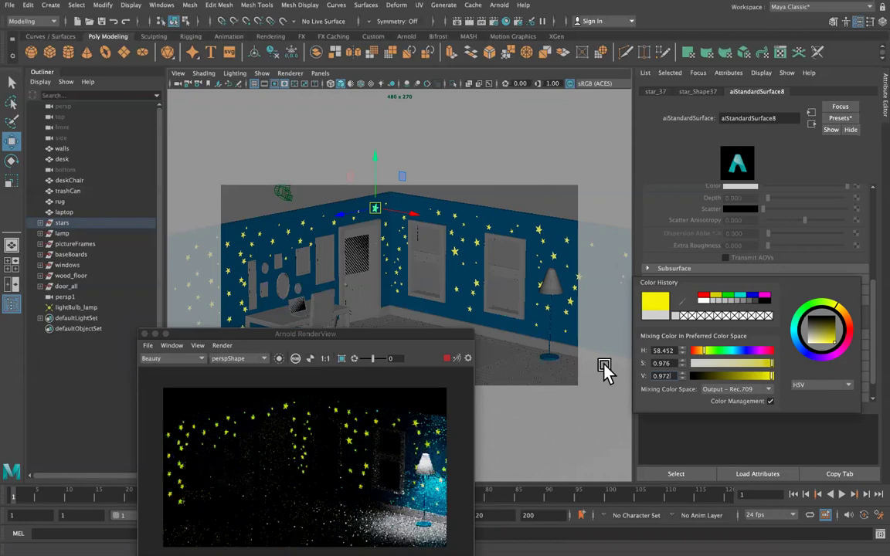
# Try a green emission colour, then drain it to white with a faint warm tint.
pyautogui.click(740, 323)
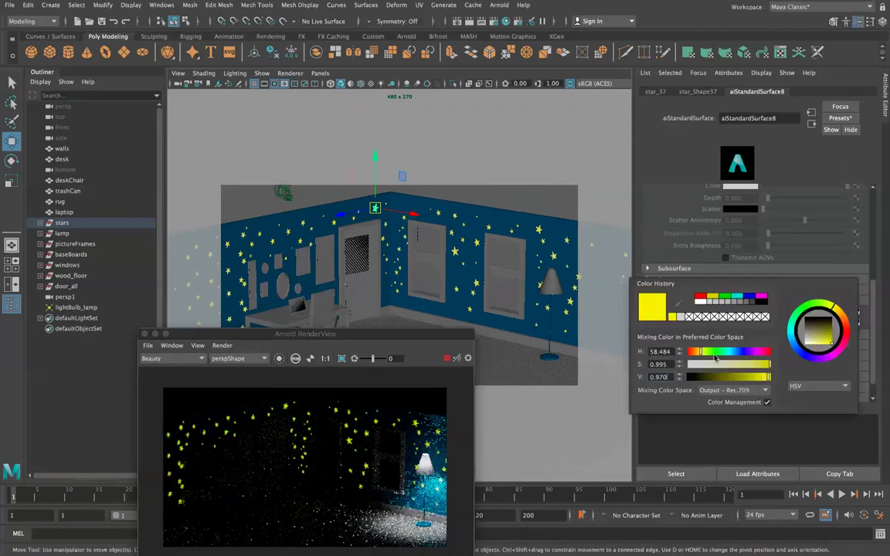
pyautogui.click(712, 353)
pyautogui.moveTo(711, 352); pyautogui.dragTo(713, 352)
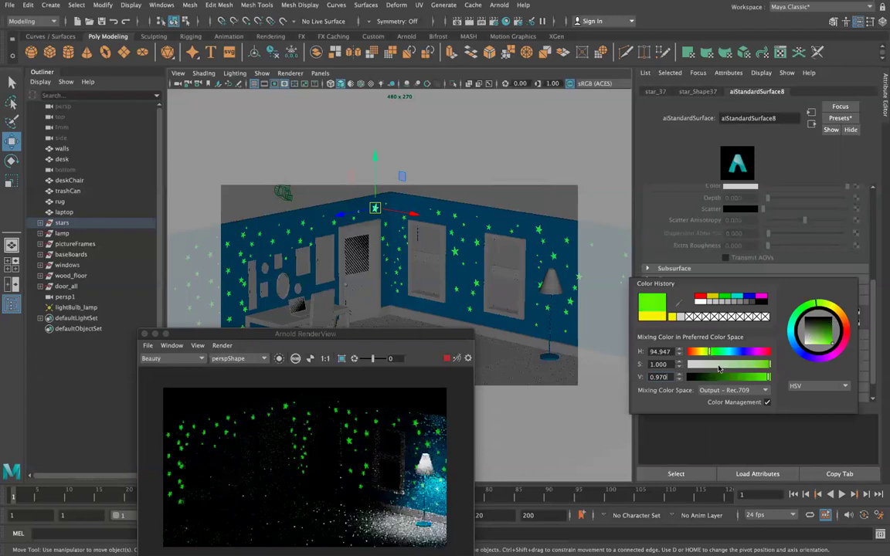
pyautogui.click(719, 364)
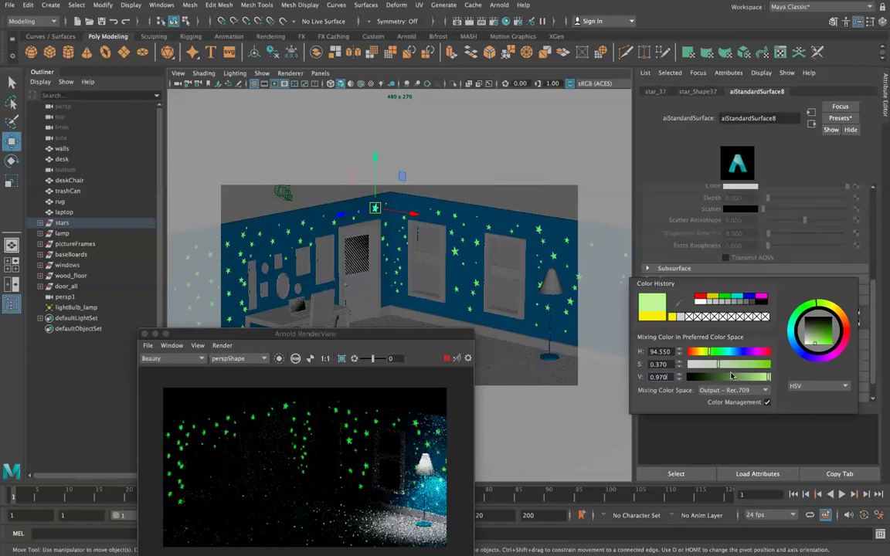
pyautogui.click(736, 376)
pyautogui.click(765, 376)
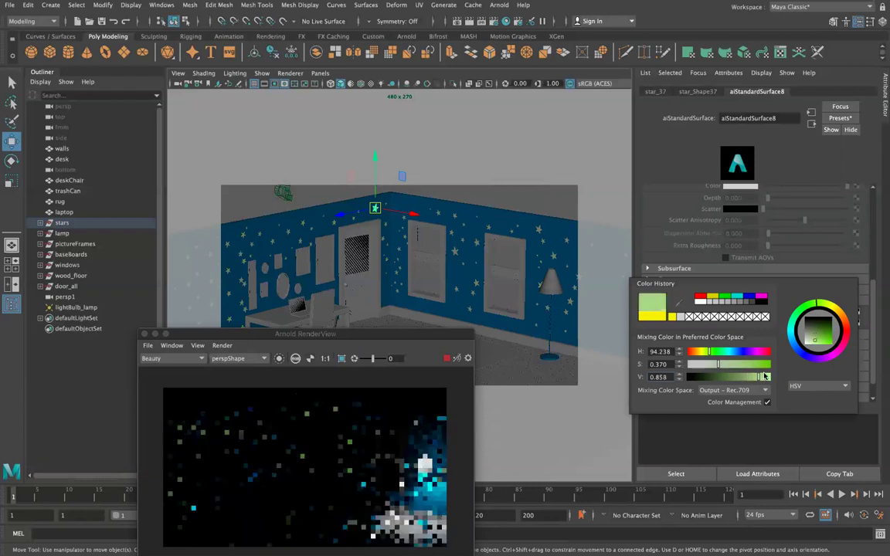
pyautogui.click(694, 365)
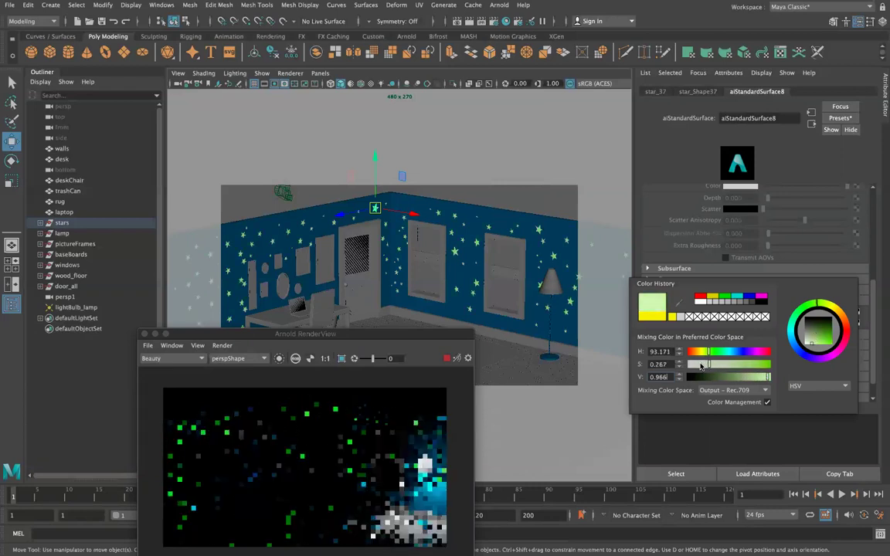
pyautogui.click(695, 365)
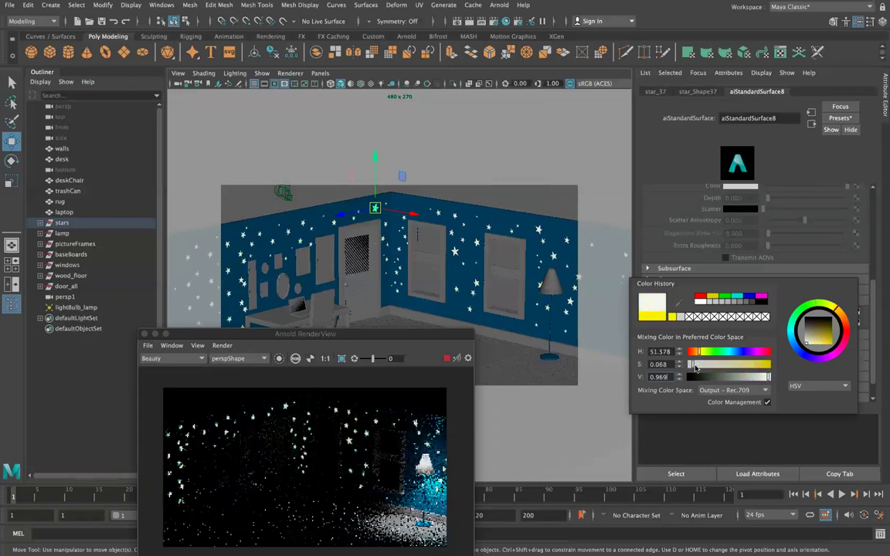
# Adjust the warm-white emission colour's brightness, trying 0.6 and 0.8, then refresh the preview.
pyautogui.moveTo(391, 340); pyautogui.dragTo(372, 207)
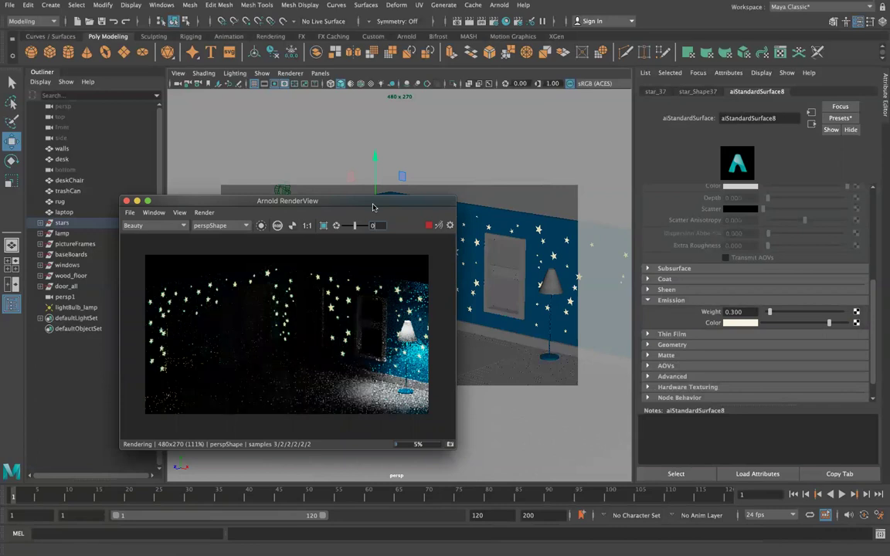
pyautogui.click(747, 324)
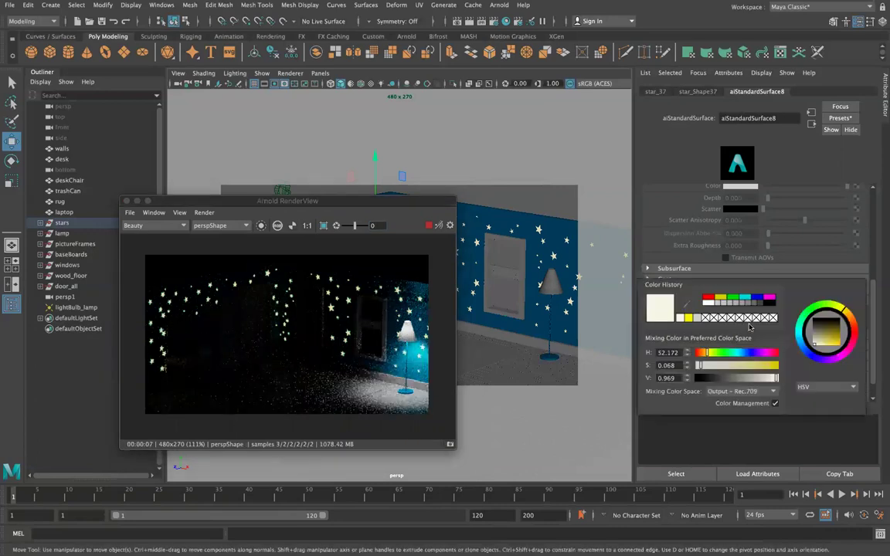
pyautogui.doubleClick(669, 378)
pyautogui.write('0.6')
pyautogui.press('Return')
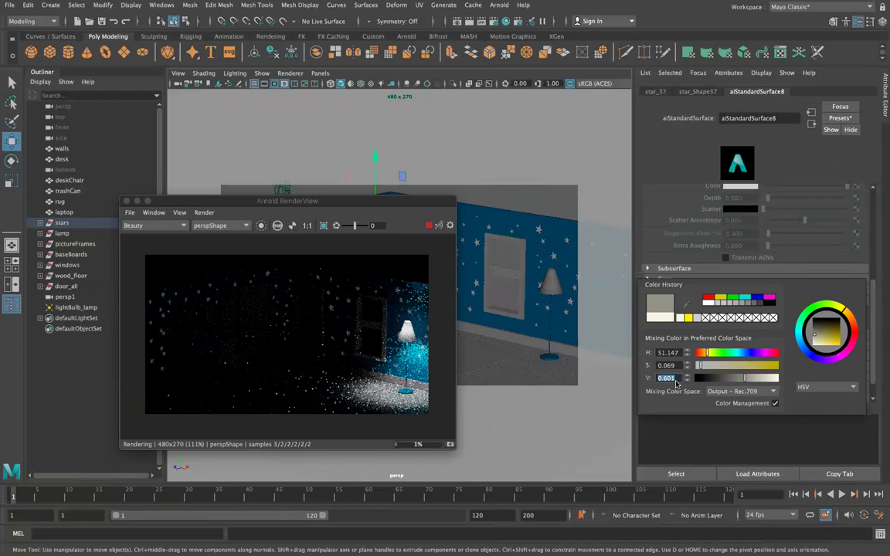
pyautogui.write('.8')
pyautogui.press('Return')
pyautogui.write('.0')
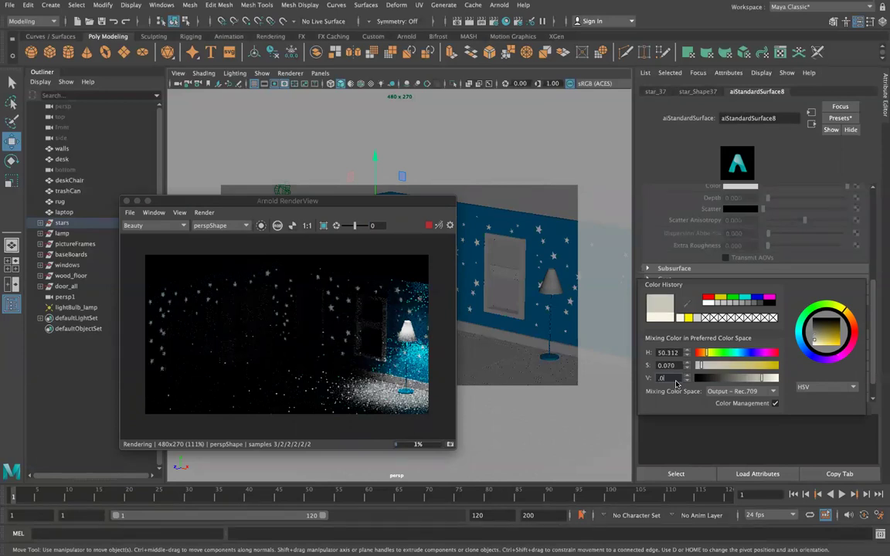
pyautogui.write('1')
pyautogui.press('Return')
pyautogui.click(121, 203)
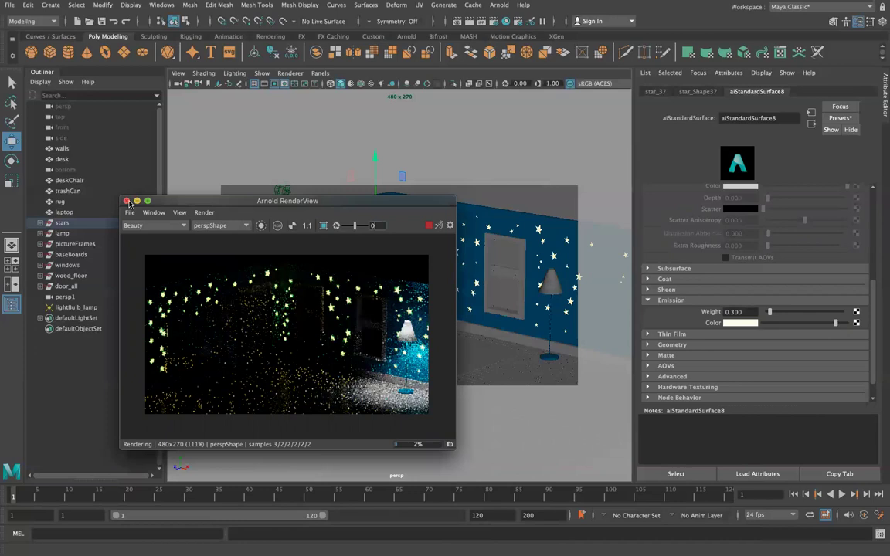
# Set the Emission Weight to 0.2 and restart the Arnold interactive render.
pyautogui.click(126, 201)
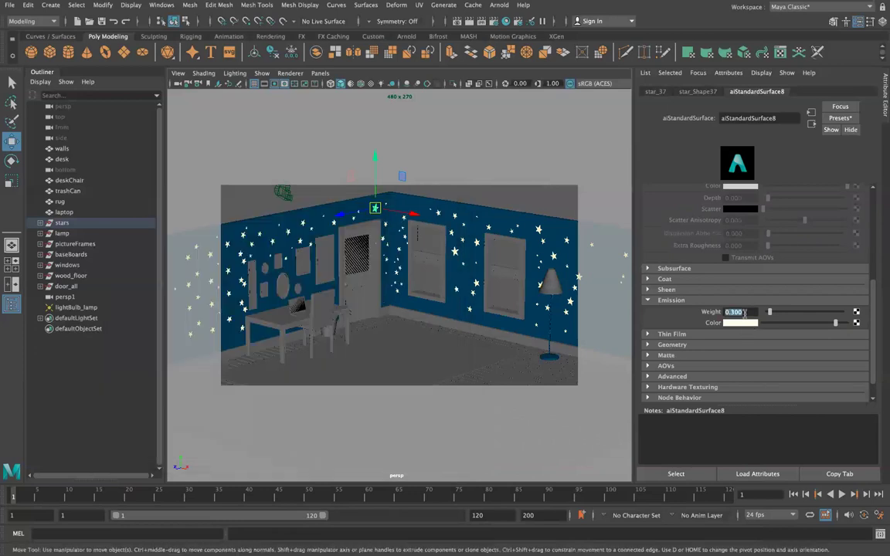
pyautogui.write('0.2')
pyautogui.press('Return')
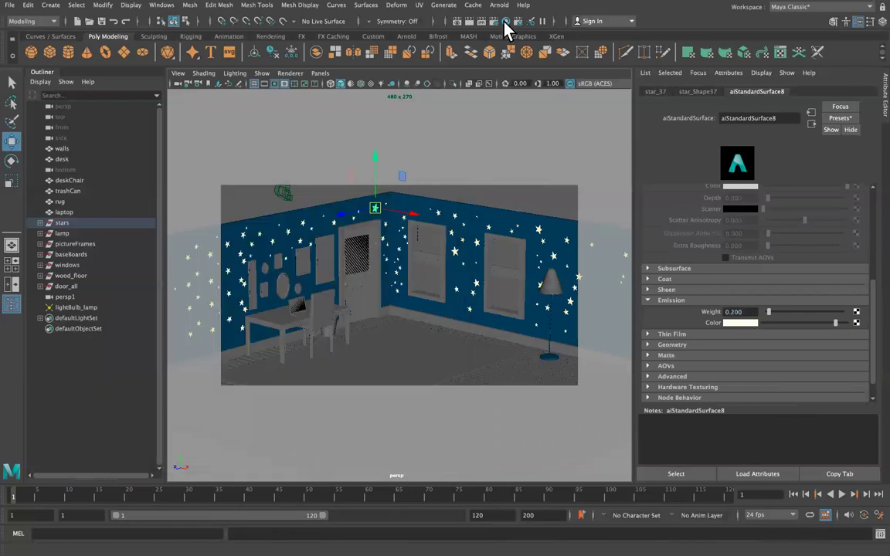
pyautogui.click(499, 4)
pyautogui.click(502, 23)
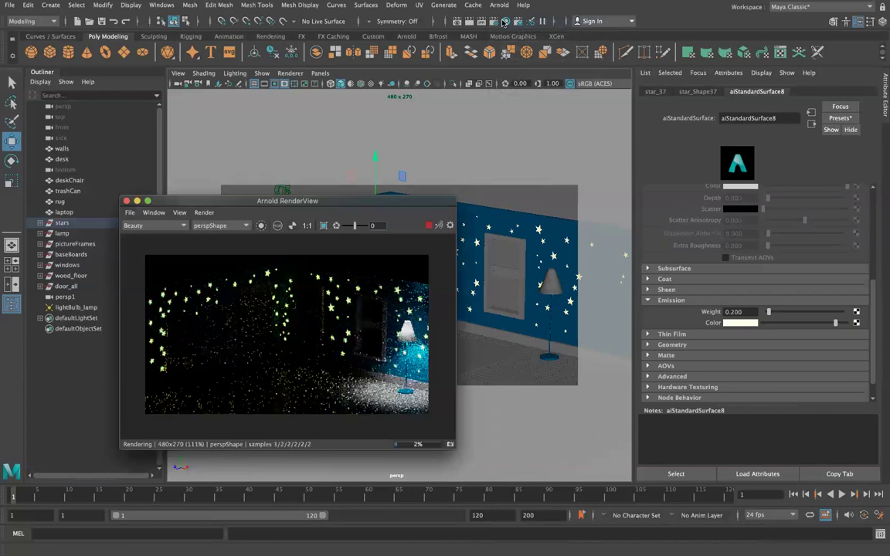
# Reduce the star Emission Weight further to 0.05 and reposition the render preview.
pyautogui.click(537, 233)
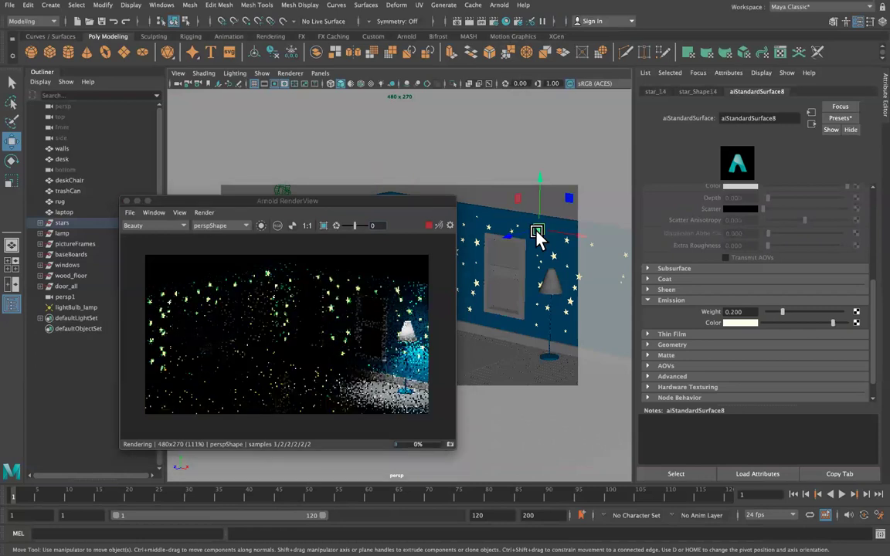
pyautogui.click(740, 311)
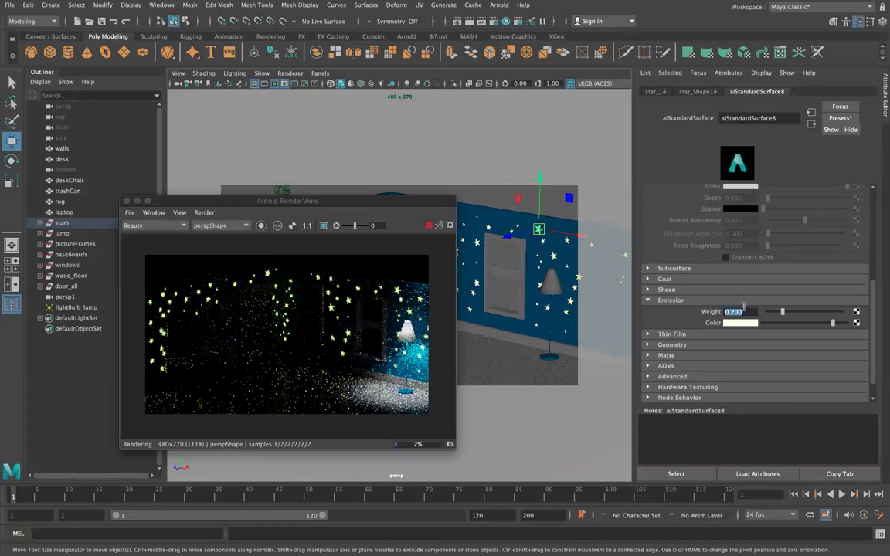
pyautogui.write('.05')
pyautogui.press('Return')
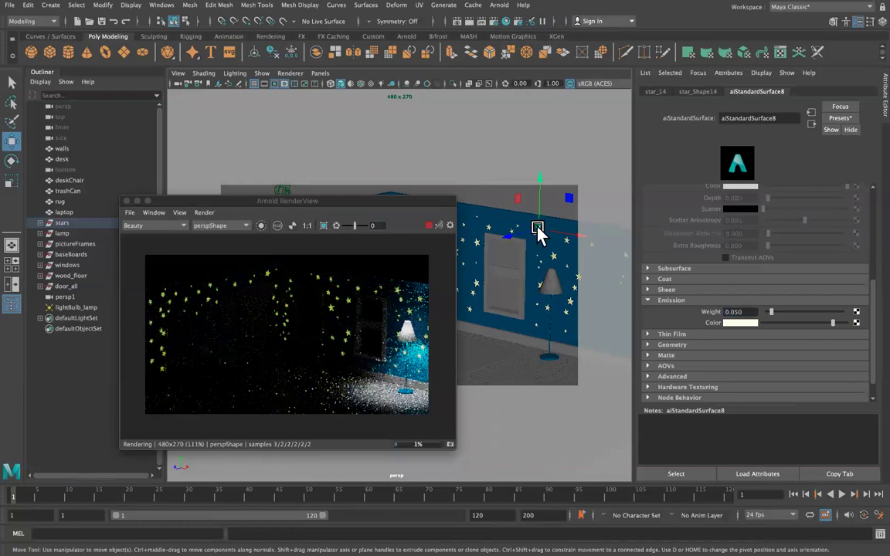
pyautogui.moveTo(379, 200); pyautogui.dragTo(701, 216)
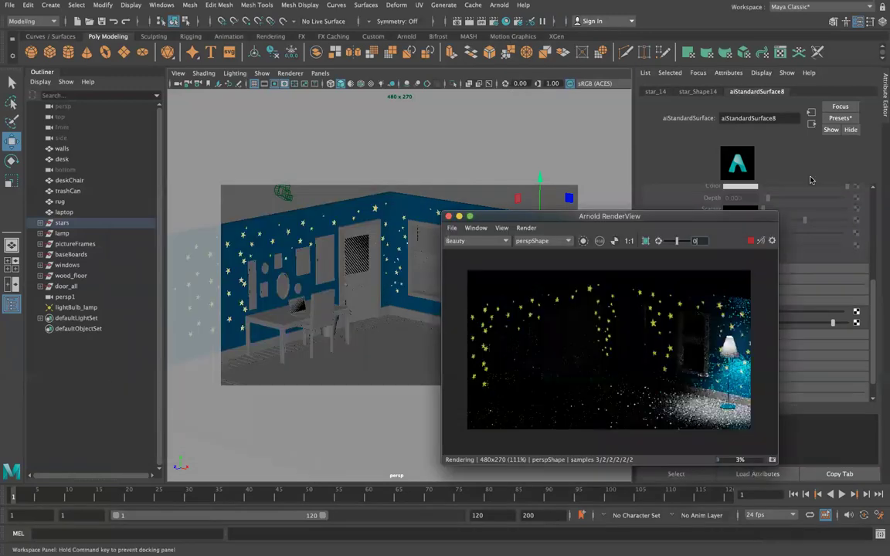
pyautogui.click(288, 232)
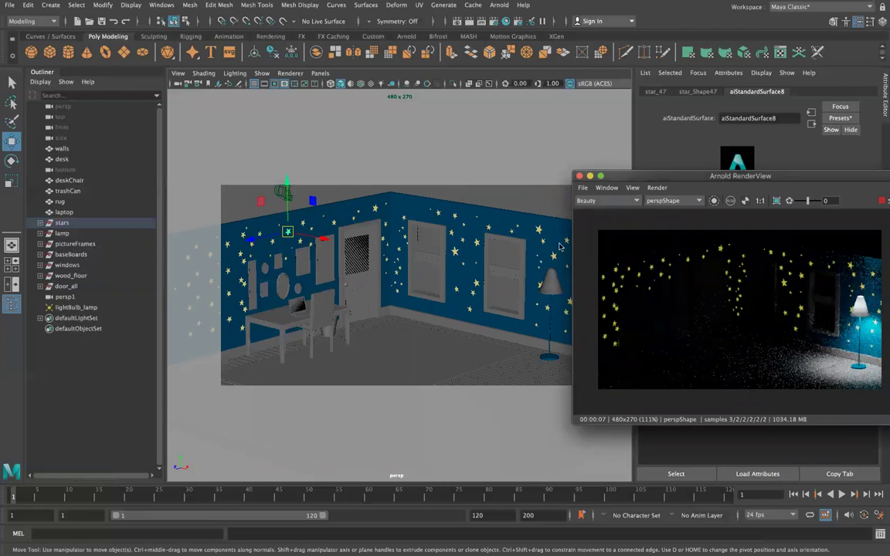
pyautogui.moveTo(740, 178); pyautogui.dragTo(460, 241)
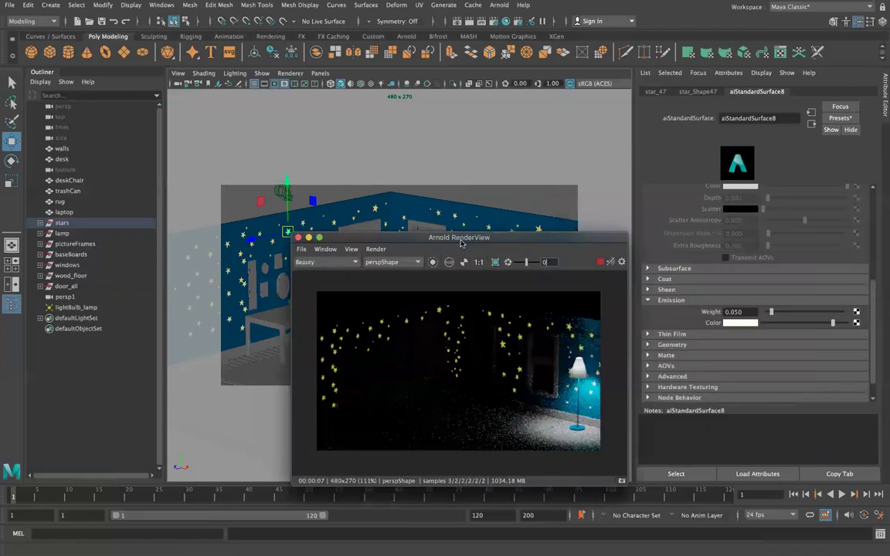
# Convert the selected stars into an Arnold mesh light via Arnold > Lights > Mesh Light.
pyautogui.click(500, 6)
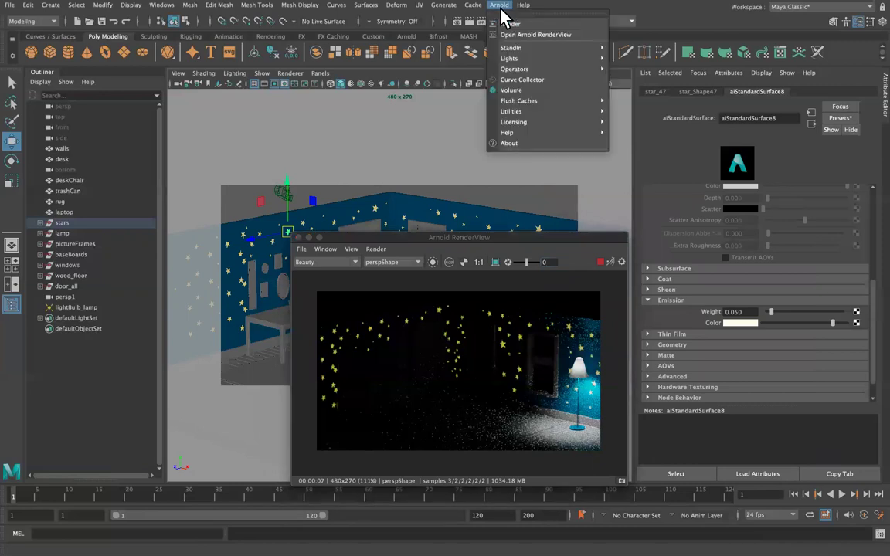
pyautogui.moveTo(533, 59)
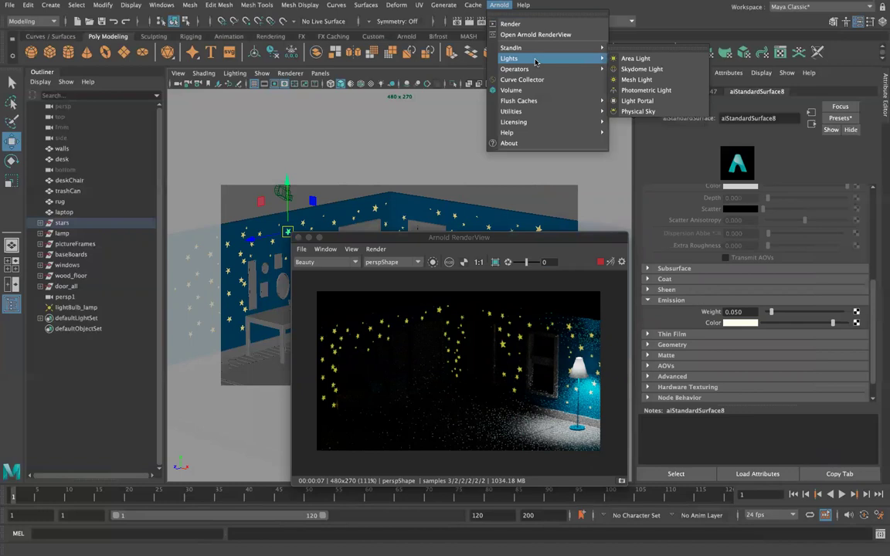
pyautogui.click(659, 80)
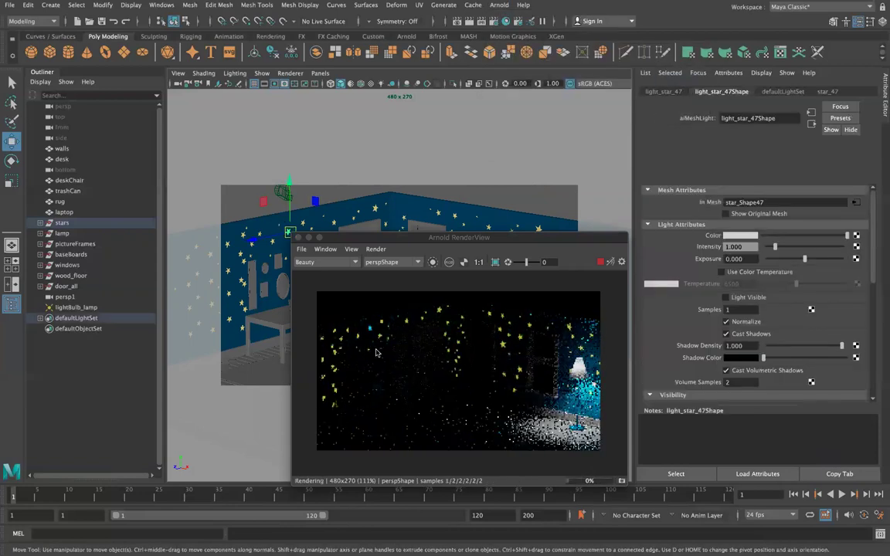
pyautogui.scroll(8, 370, 330)
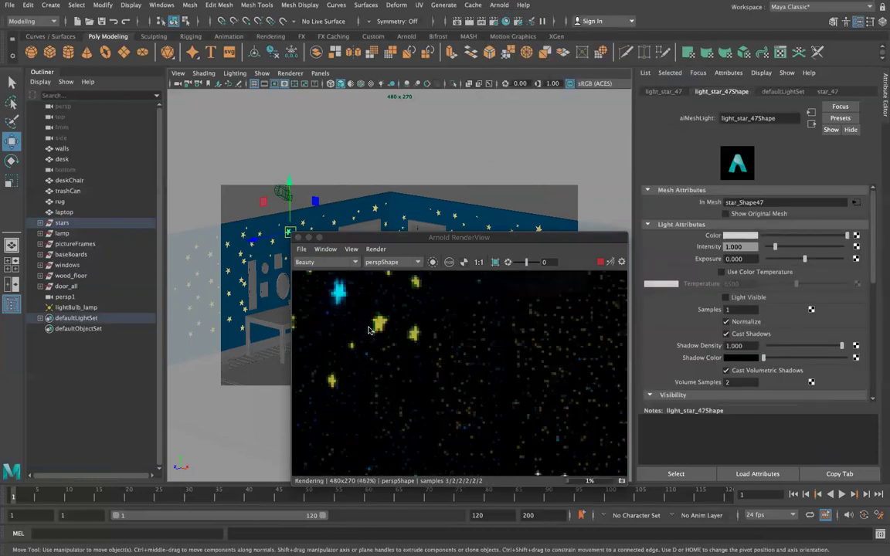
pyautogui.scroll(-4, 339, 291)
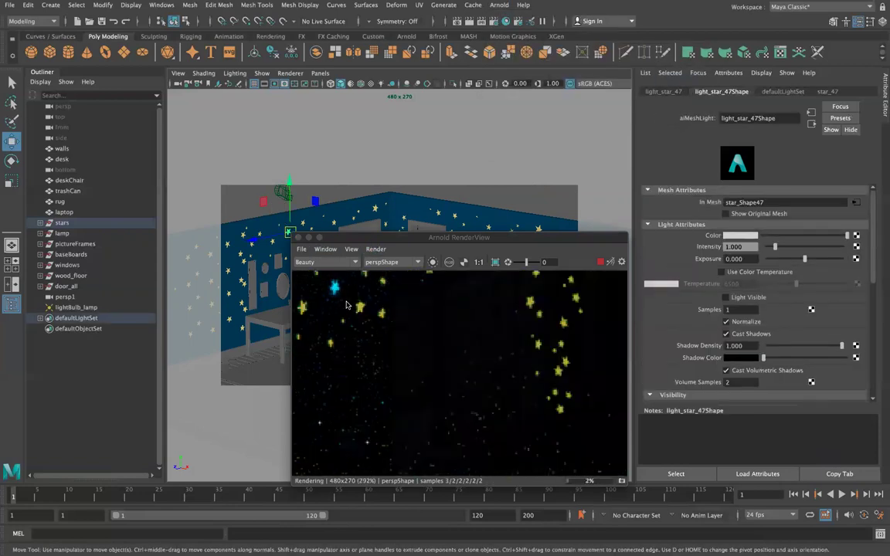
# Set the star mesh light's Exposure to 10 and review its attributes.
pyautogui.click(750, 259)
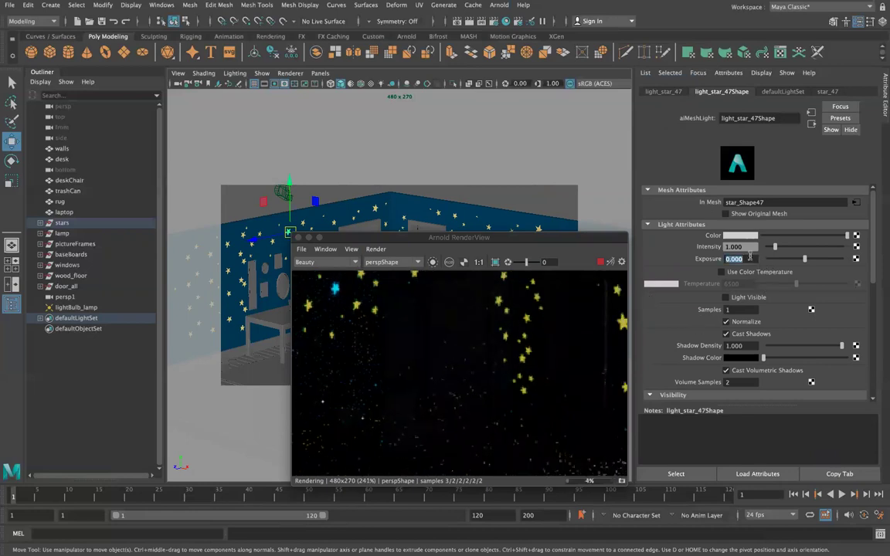
pyautogui.write('10')
pyautogui.press('Return')
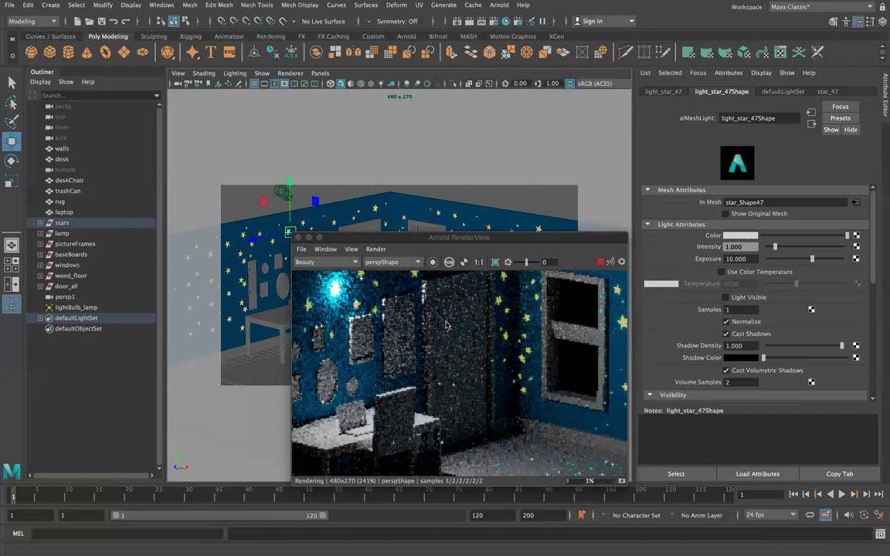
pyautogui.scroll(-1, 446, 325)
pyautogui.scroll(-3, 445, 325)
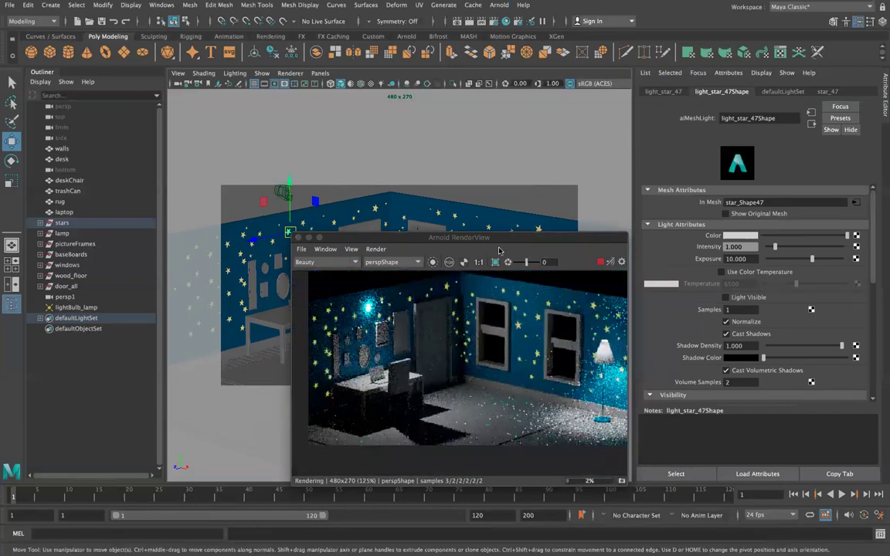
pyautogui.moveTo(414, 234); pyautogui.dragTo(312, 220)
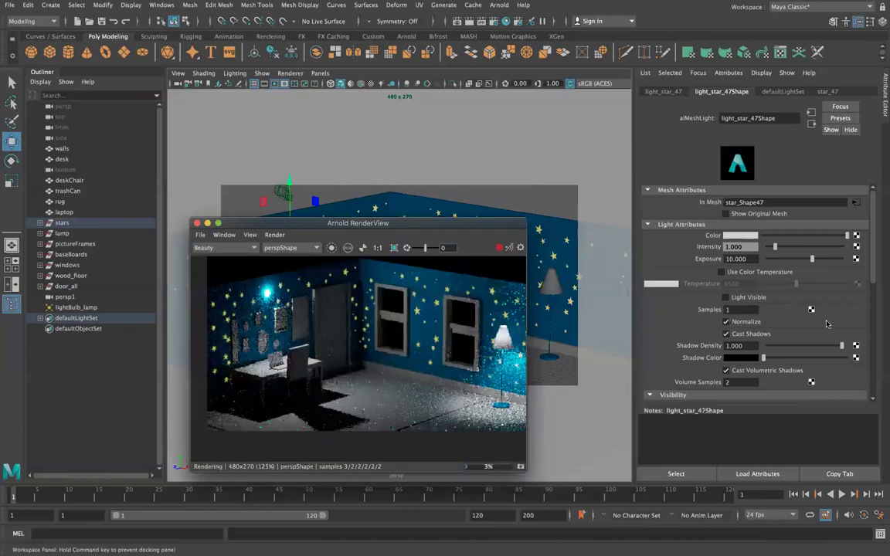
pyautogui.scroll(-1, 795, 310)
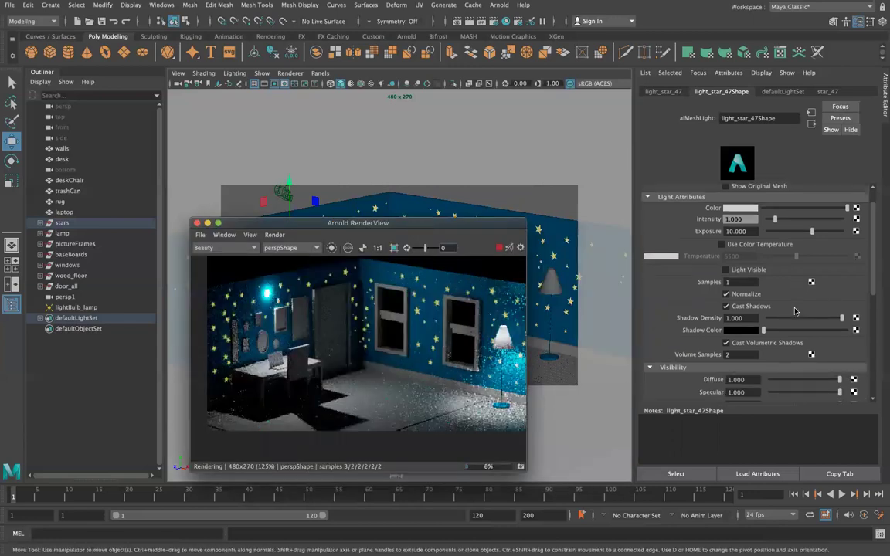
pyautogui.scroll(1, 795, 311)
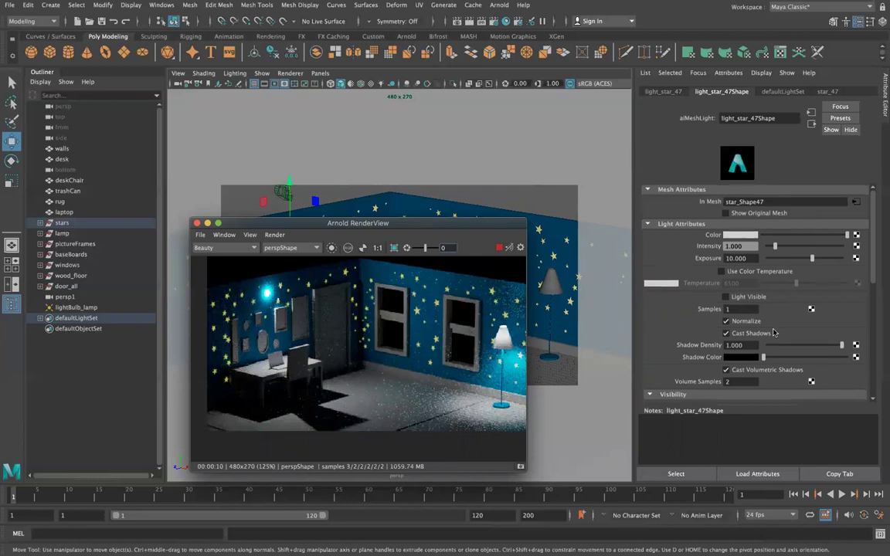
pyautogui.scroll(-4, 773, 332)
pyautogui.scroll(1, 773, 332)
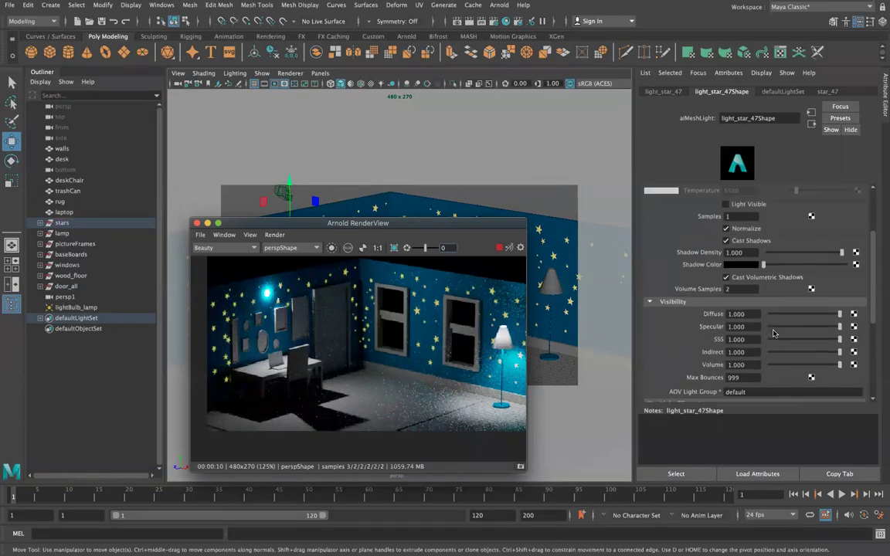
pyautogui.scroll(3, 773, 333)
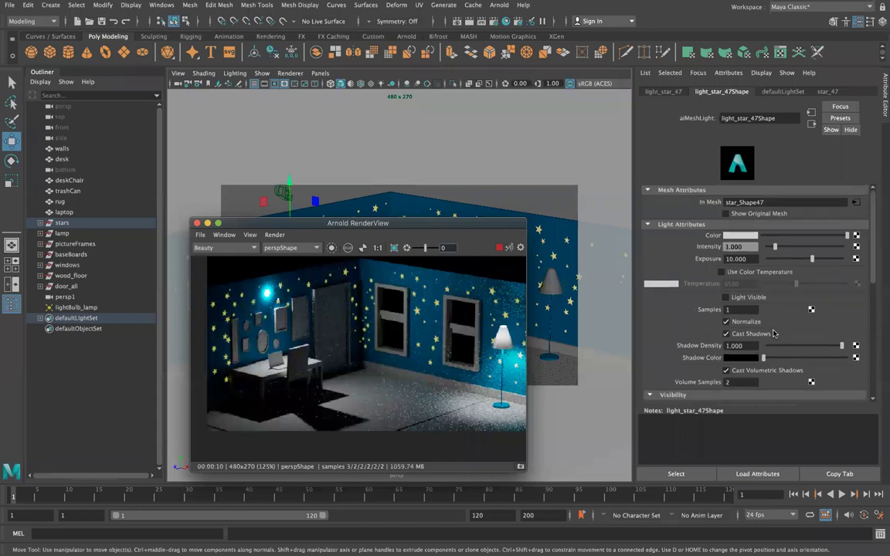
pyautogui.scroll(-6, 773, 332)
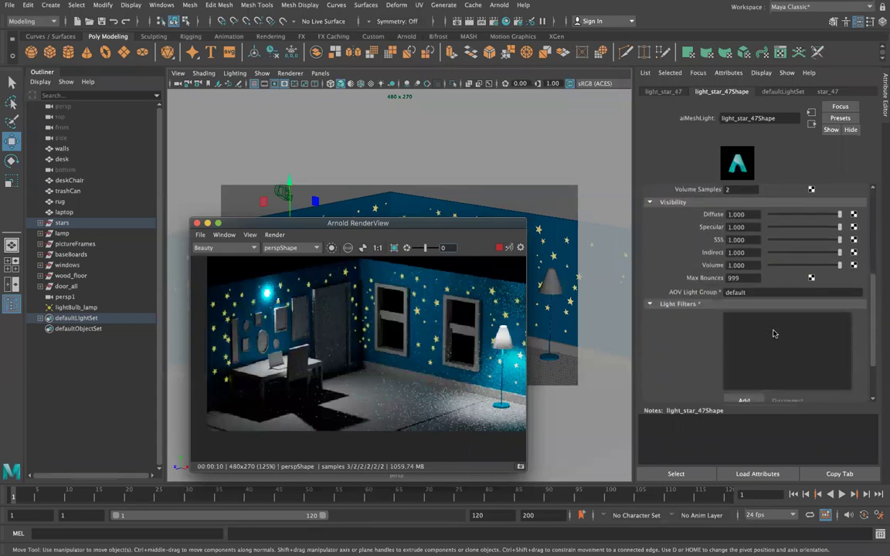
pyautogui.scroll(6, 738, 281)
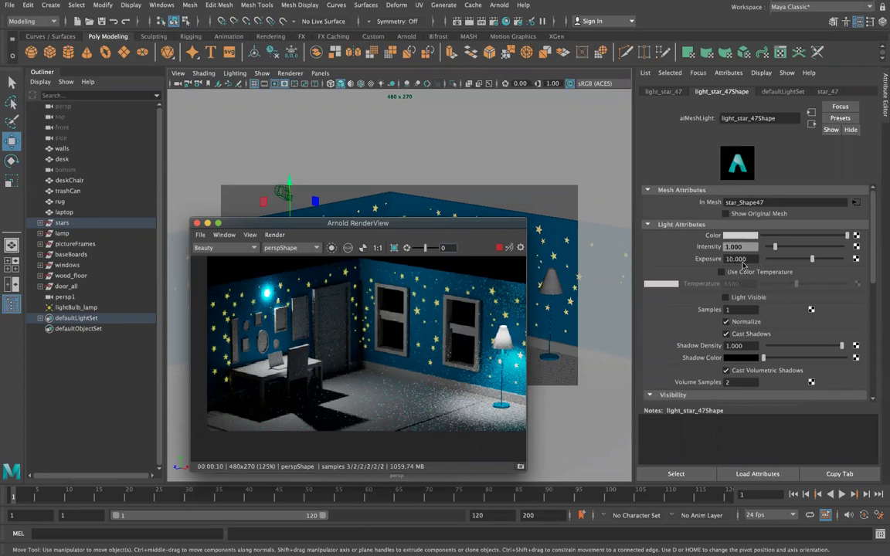
# Toggle the mesh light's Light Visible option on and back off.
pyautogui.click(740, 299)
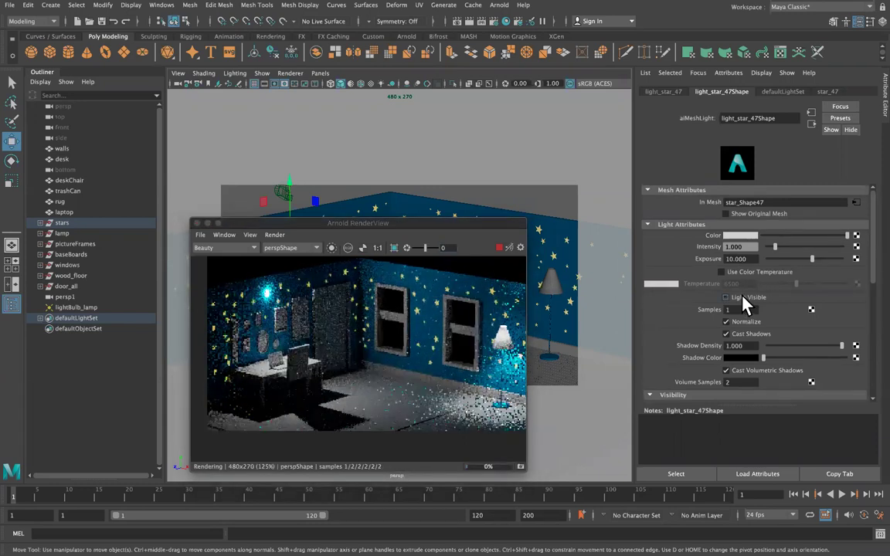
pyautogui.click(740, 300)
pyautogui.scroll(-1, 742, 303)
# Lower the star light's Exposure through 5 and 2 to settle at 4, then open the Create menu.
pyautogui.doubleClick(738, 222)
pyautogui.write('5')
pyautogui.press('Return')
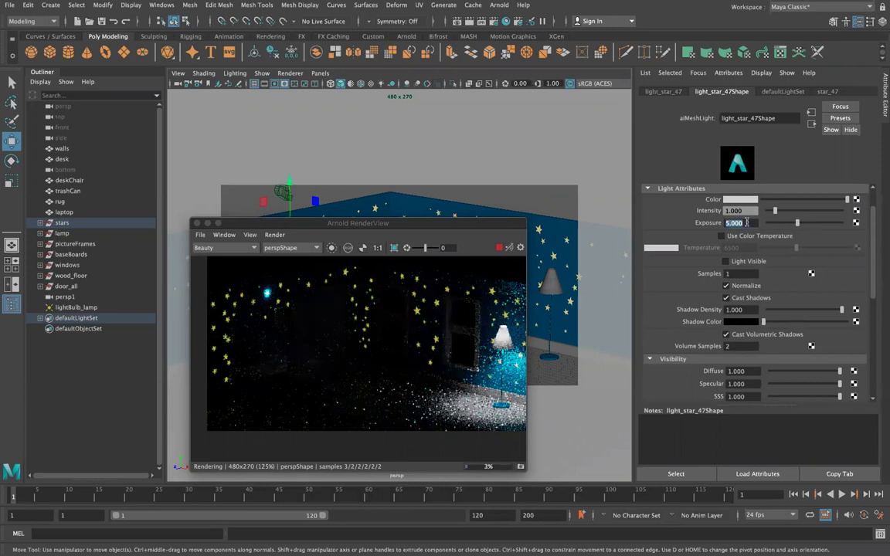
pyautogui.doubleClick(738, 223)
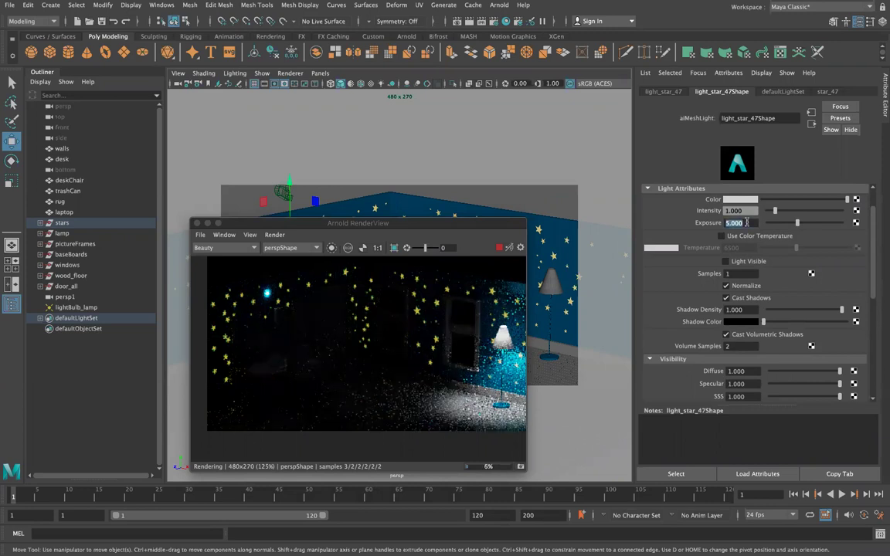
pyautogui.write('2')
pyautogui.press('Return')
pyautogui.doubleClick(743, 223)
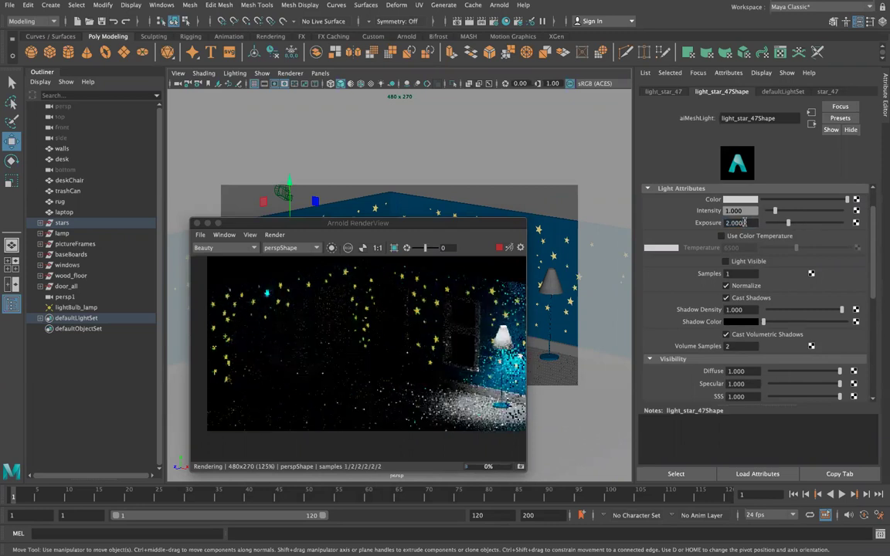
pyautogui.write('4')
pyautogui.press('Return')
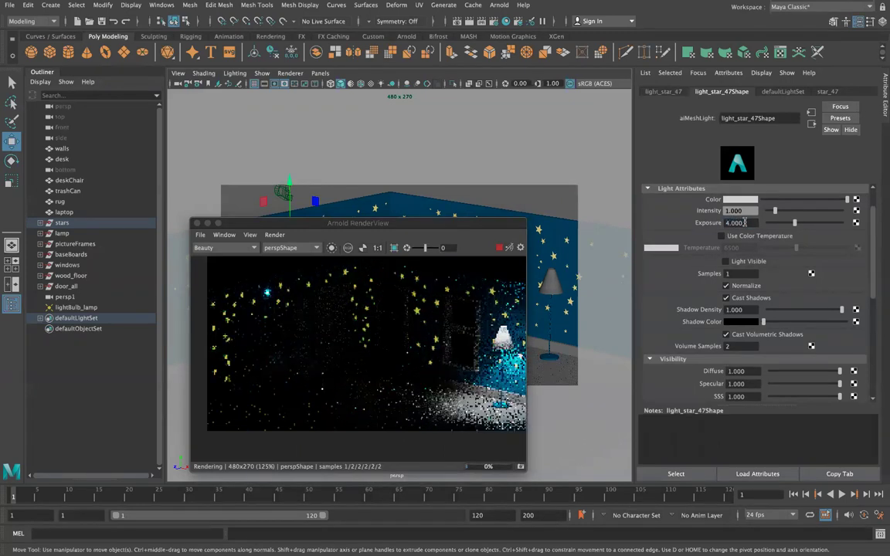
pyautogui.moveTo(347, 222); pyautogui.dragTo(727, 179)
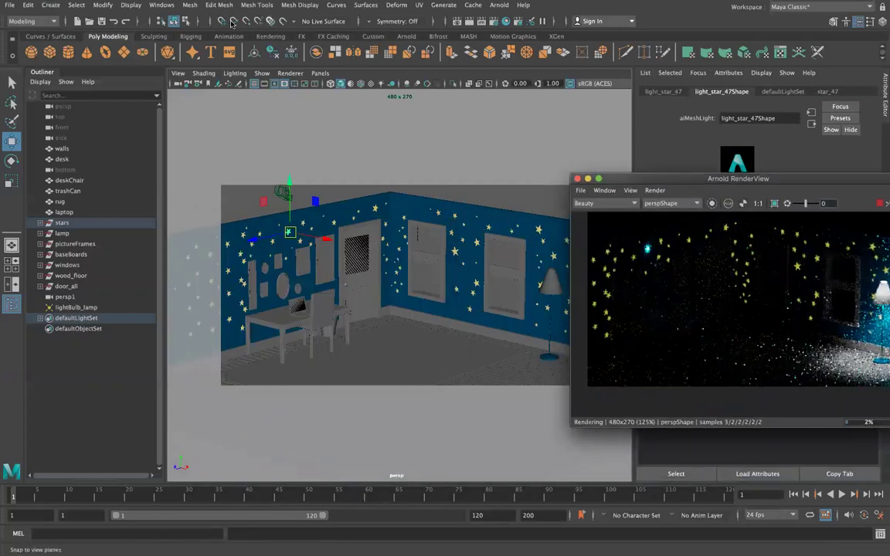
pyautogui.click(49, 6)
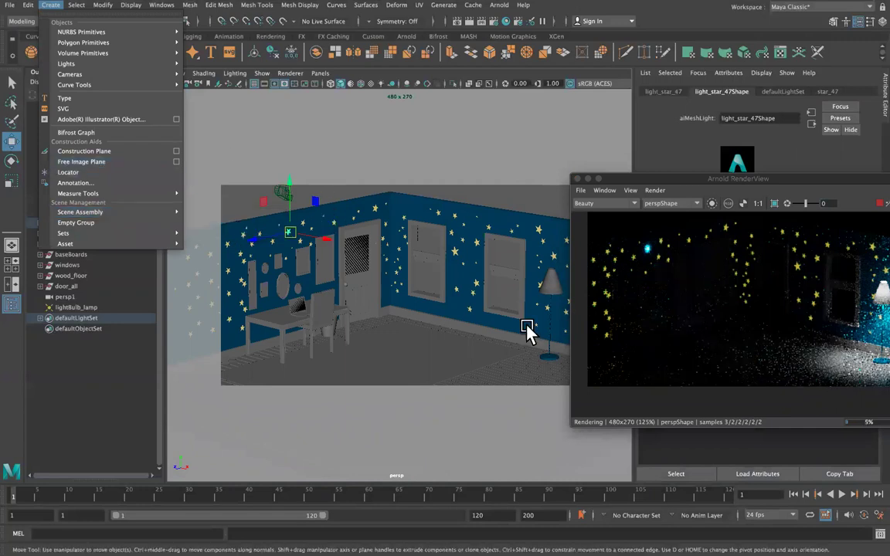
# Create a point light and position it high in the room's upper-left corner.
pyautogui.moveTo(77, 43)
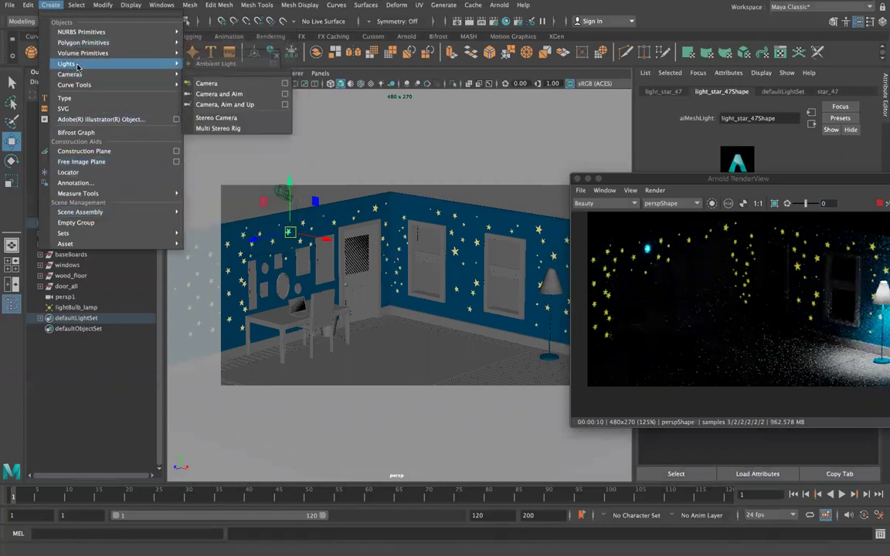
pyautogui.click(216, 85)
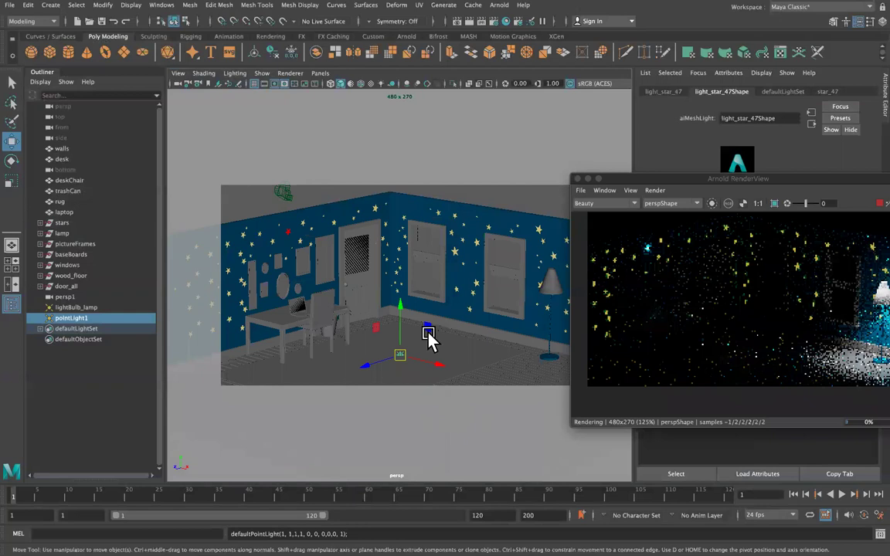
pyautogui.moveTo(397, 294); pyautogui.dragTo(396, 193)
pyautogui.moveTo(347, 235); pyautogui.dragTo(336, 251)
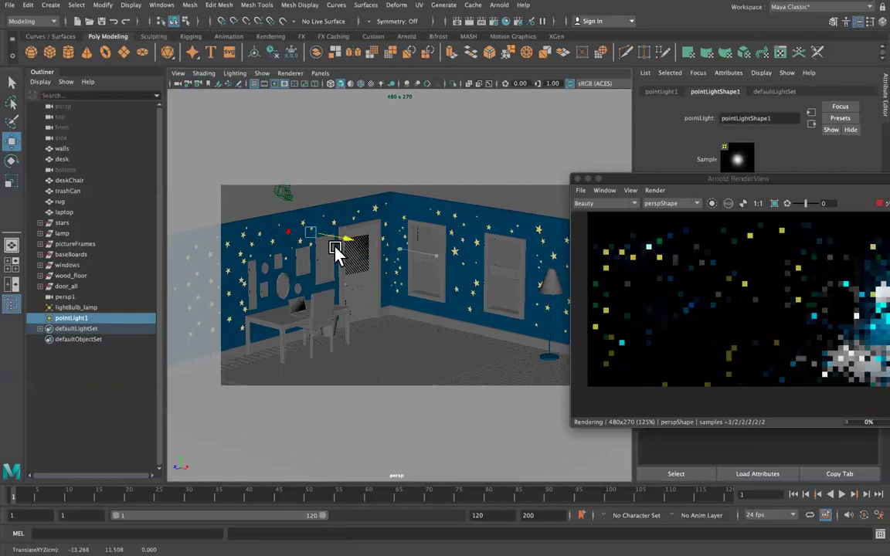
pyautogui.moveTo(276, 249); pyautogui.dragTo(258, 254)
pyautogui.moveTo(292, 195); pyautogui.dragTo(287, 181)
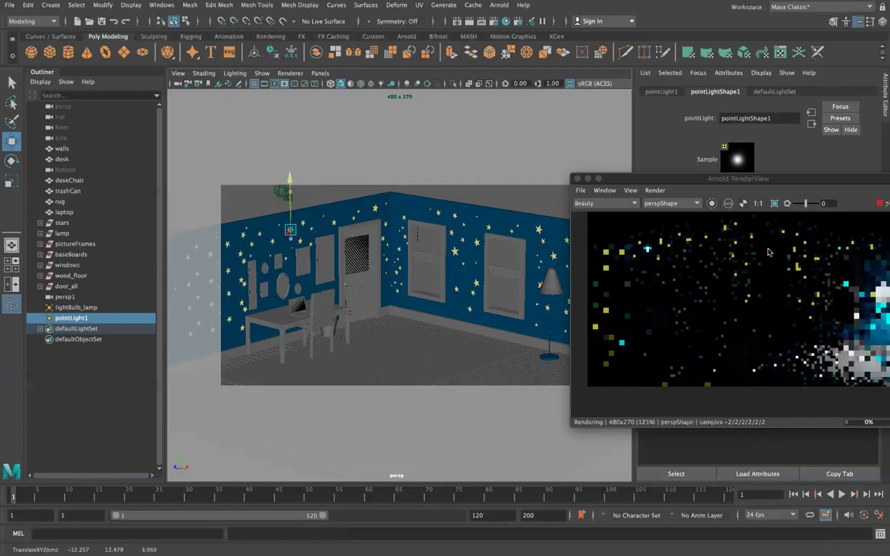
# Set the point light's Arnold exposure to 10, then raise it to about 18.54.
pyautogui.moveTo(738, 178); pyautogui.dragTo(307, 226)
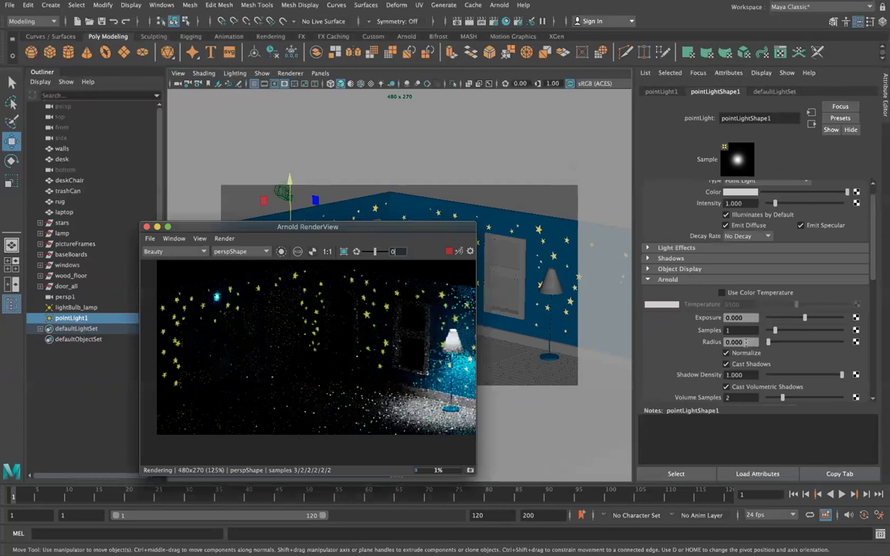
pyautogui.doubleClick(733, 317)
pyautogui.write('10')
pyautogui.press('Return')
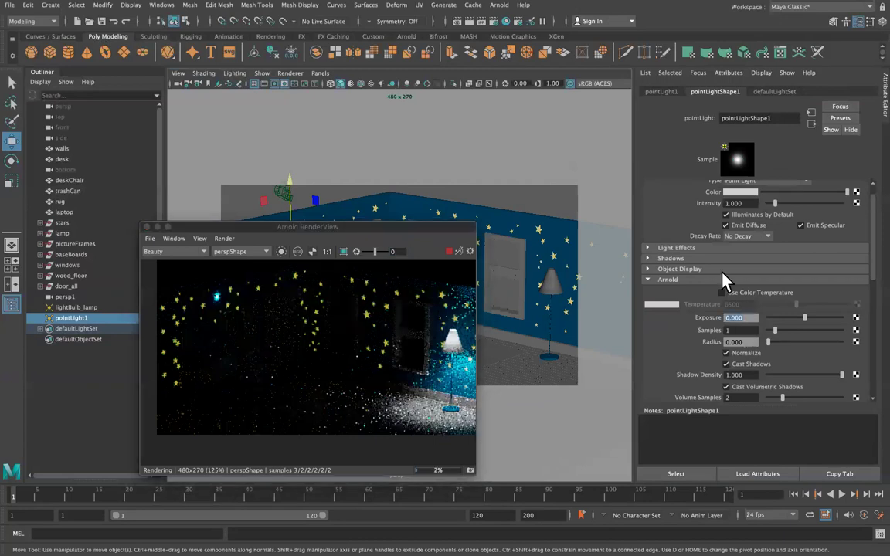
pyautogui.moveTo(808, 318); pyautogui.dragTo(838, 318)
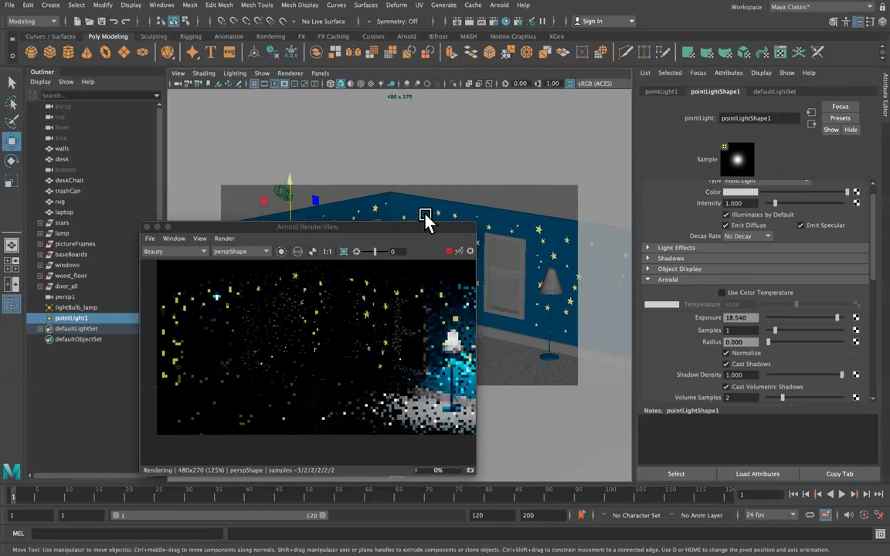
pyautogui.moveTo(328, 227); pyautogui.dragTo(332, 292)
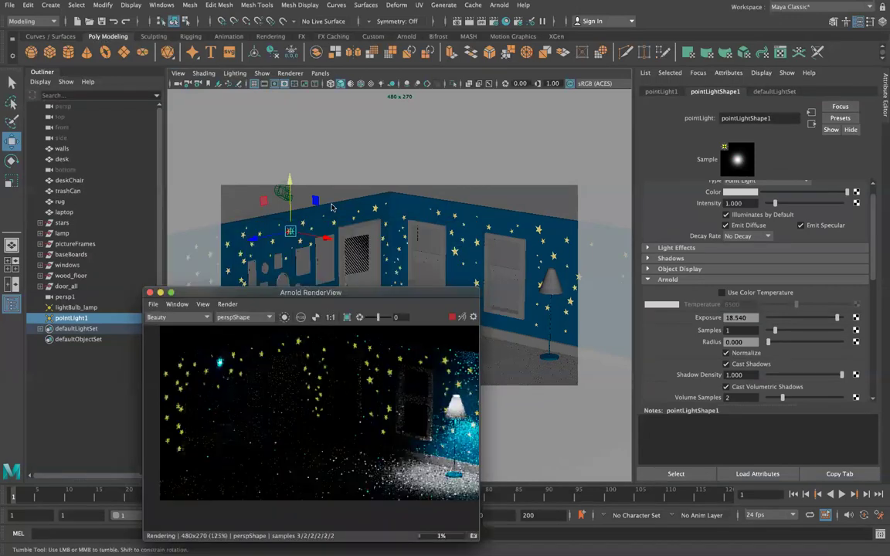
pyautogui.click(318, 73)
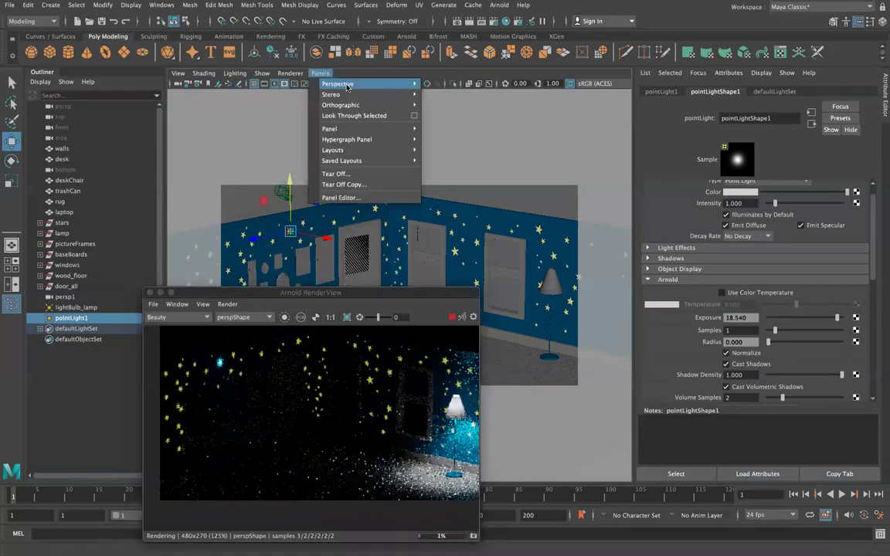
# Look through the persp1 camera and frame the point light with the window wall visible.
pyautogui.moveTo(387, 84)
pyautogui.click(443, 94)
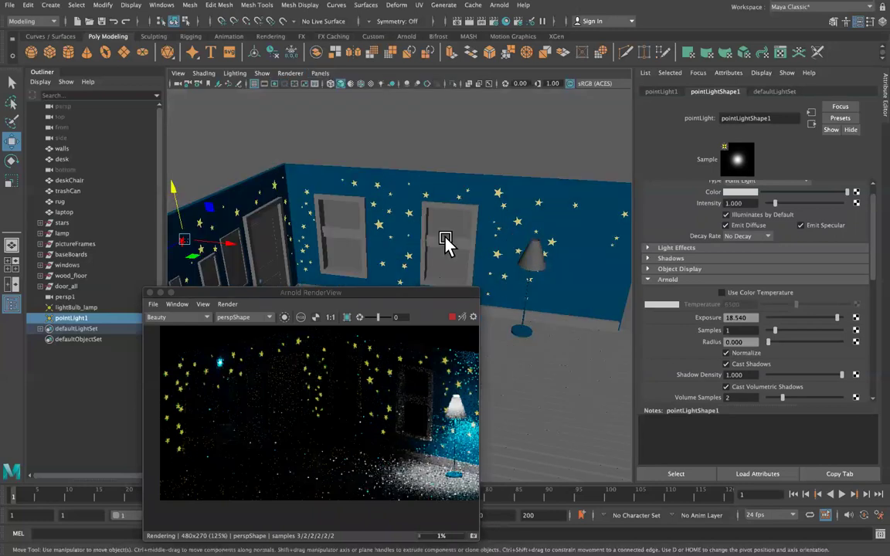
pyautogui.press('f')
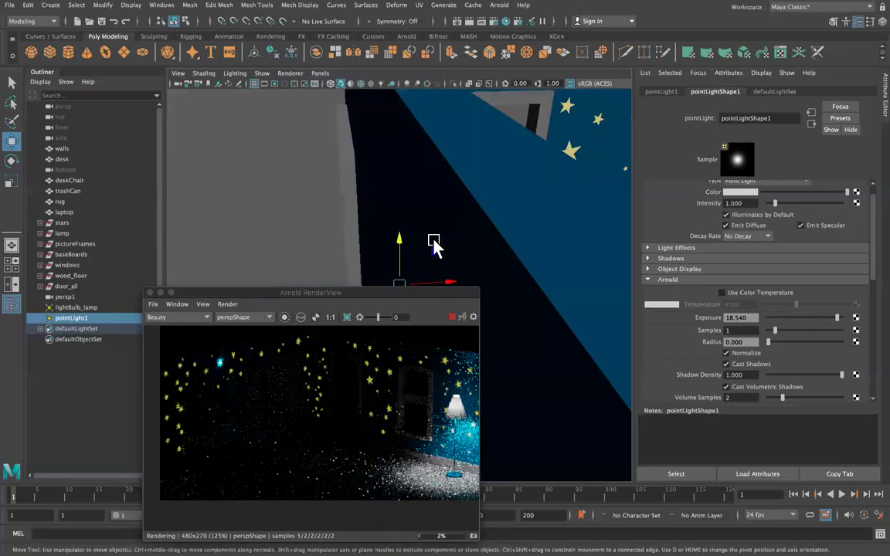
pyautogui.scroll(-5, 433, 245)
pyautogui.moveTo(386, 292); pyautogui.dragTo(386, 361)
# Lower pointLight1's exposure to about 6.5 and shift it slightly right along X.
pyautogui.moveTo(448, 283)
pyautogui.mouseDown()
pyautogui.moveTo(457, 284)
pyautogui.moveTo(428, 281)
pyautogui.moveTo(453, 285)
pyautogui.mouseUp()
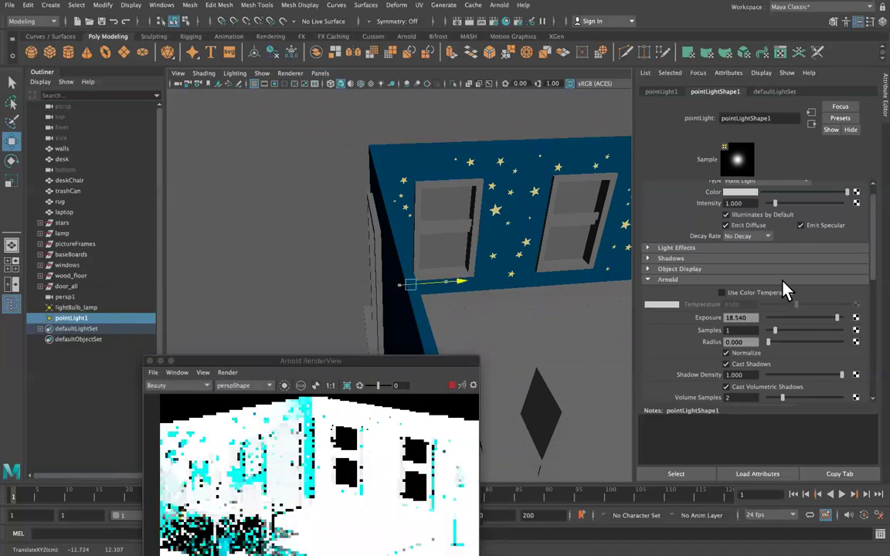
pyautogui.moveTo(775, 318); pyautogui.dragTo(801, 328)
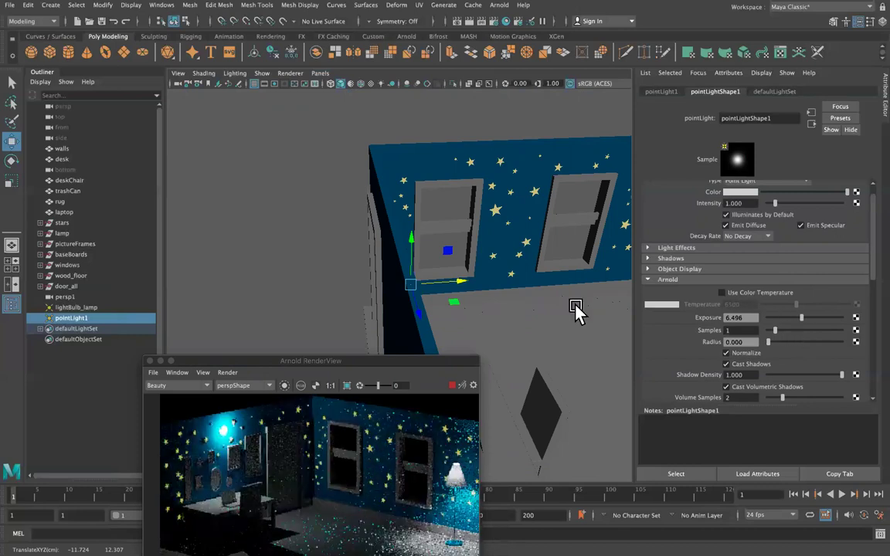
pyautogui.moveTo(465, 280); pyautogui.dragTo(479, 284)
pyautogui.moveTo(290, 361); pyautogui.dragTo(259, 165)
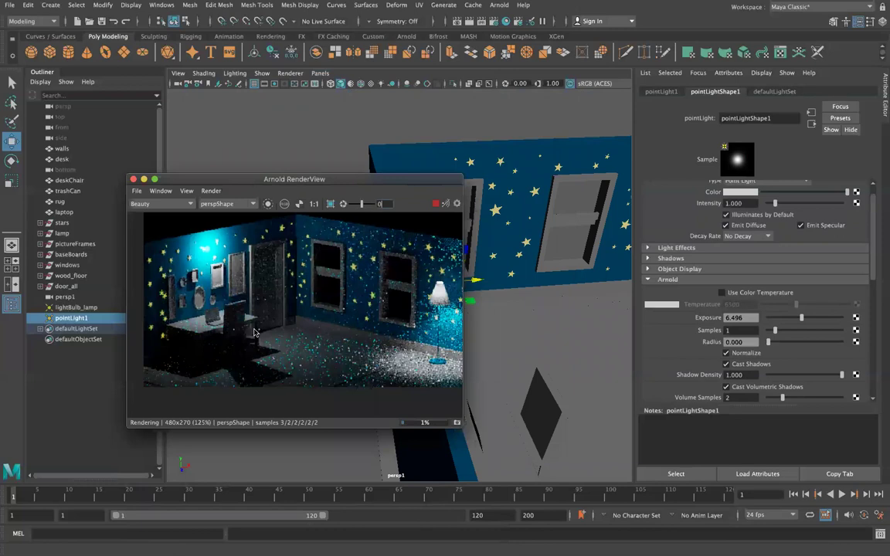
# Set the point light's radius to 2, then adjust it to 1.606.
pyautogui.click(746, 342)
pyautogui.write('2')
pyautogui.press('Return')
pyautogui.moveTo(771, 341); pyautogui.dragTo(779, 340)
# Rearrange the Arnold RenderView, nudge the light along X, and cut exposure to 3.029.
pyautogui.moveTo(435, 265); pyautogui.dragTo(446, 131)
pyautogui.moveTo(446, 271); pyautogui.dragTo(459, 408)
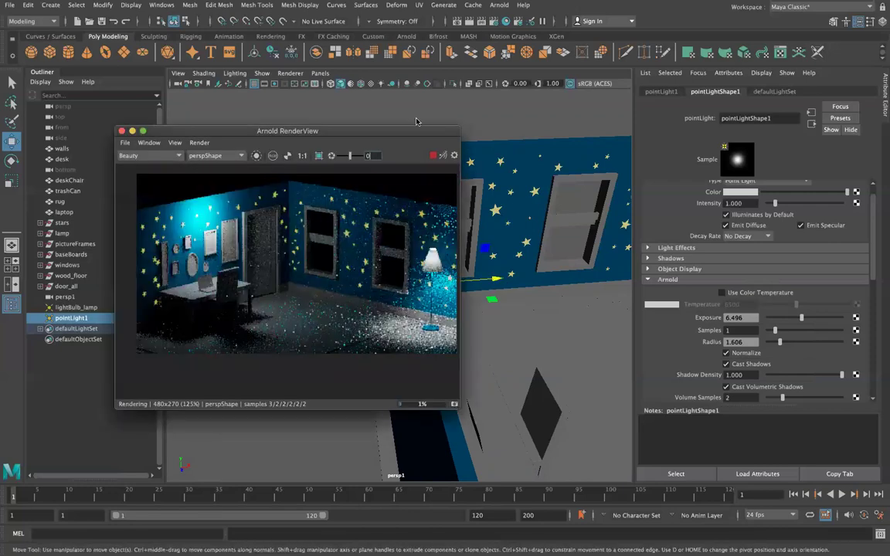
pyautogui.moveTo(336, 131); pyautogui.dragTo(296, 123)
pyautogui.moveTo(492, 275); pyautogui.dragTo(507, 288)
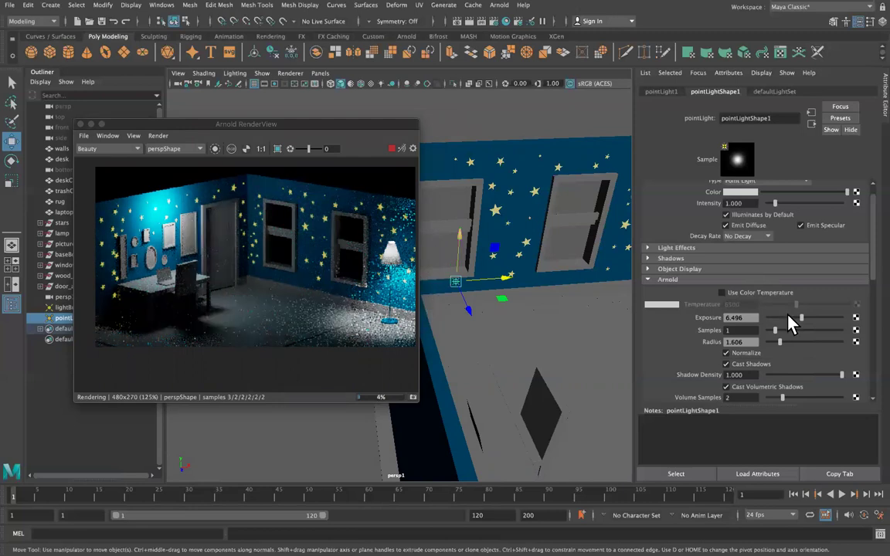
pyautogui.moveTo(786, 319); pyautogui.dragTo(793, 319)
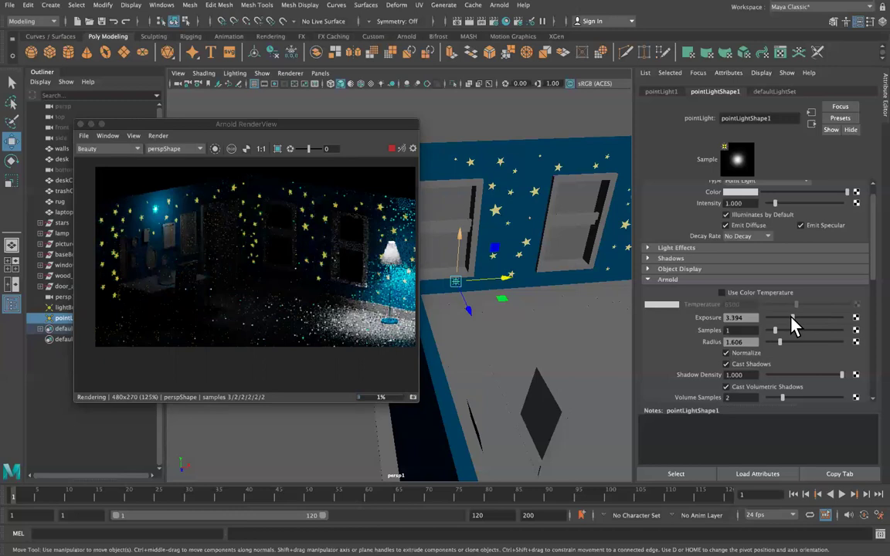
pyautogui.moveTo(792, 319); pyautogui.dragTo(792, 319)
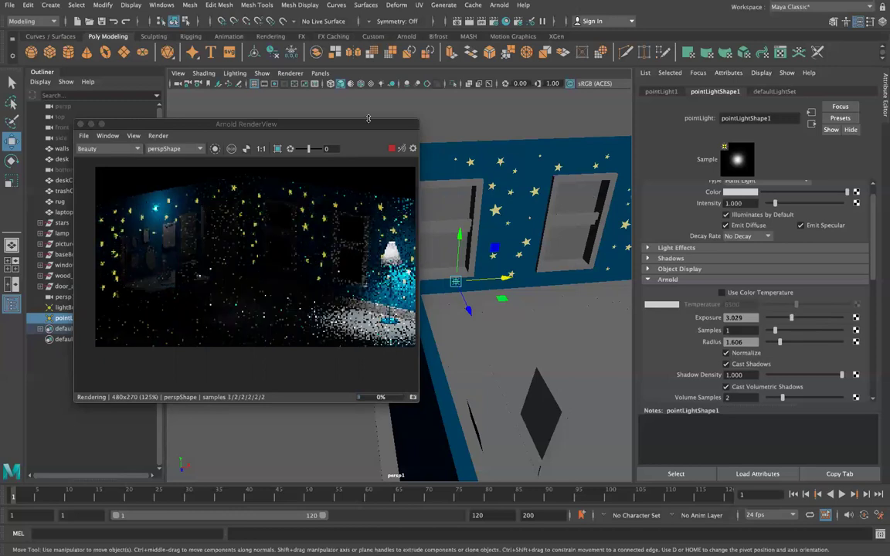
pyautogui.moveTo(368, 118); pyautogui.dragTo(405, 311)
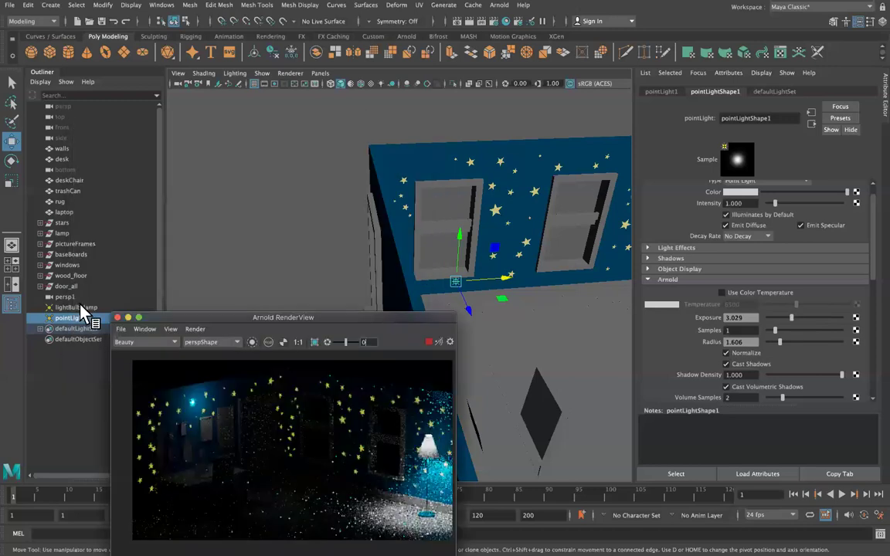
# Raise star mesh light light_star_47's exposure from 4 to 8, then reselect pointLight1.
pyautogui.click(75, 308)
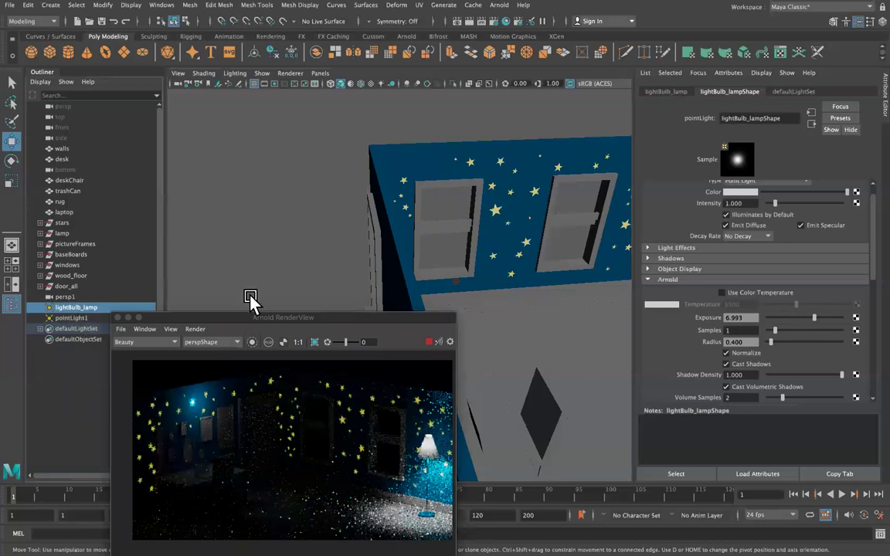
pyautogui.keyDown('alt'); pyautogui.moveTo(394, 266); pyautogui.dragTo(402, 291); pyautogui.keyUp('alt')
pyautogui.click(395, 288)
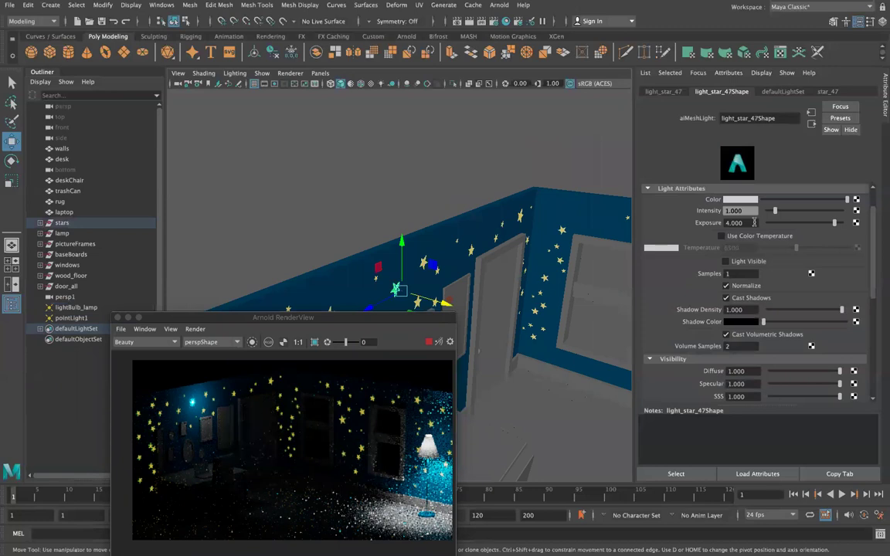
pyautogui.click(745, 222)
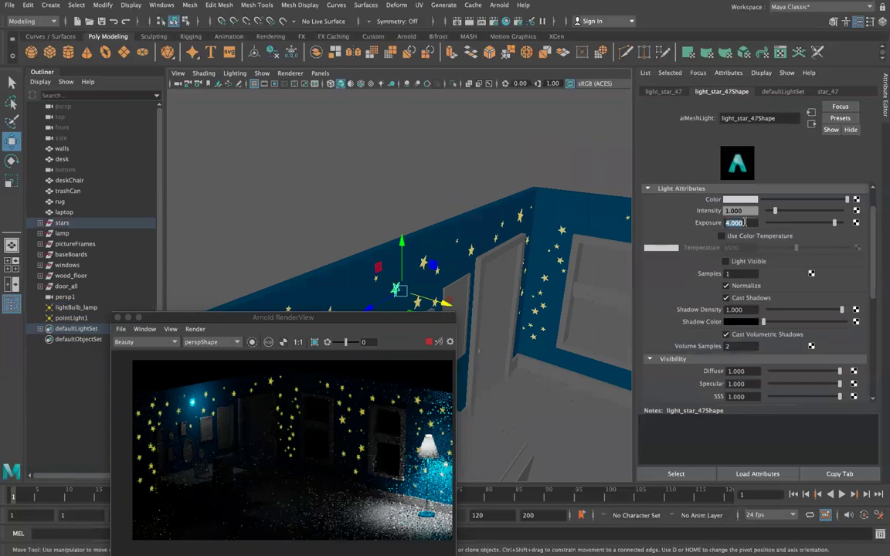
pyautogui.write('8')
pyautogui.press('Return')
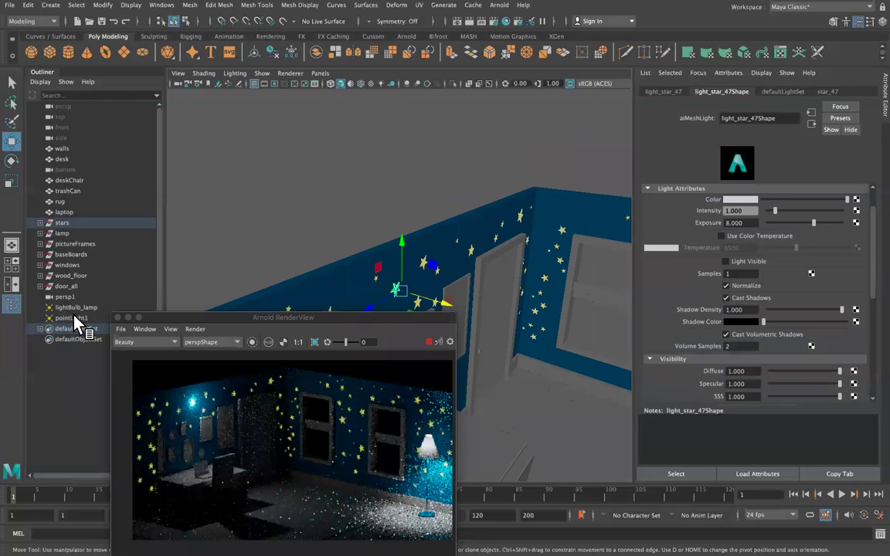
pyautogui.click(462, 321)
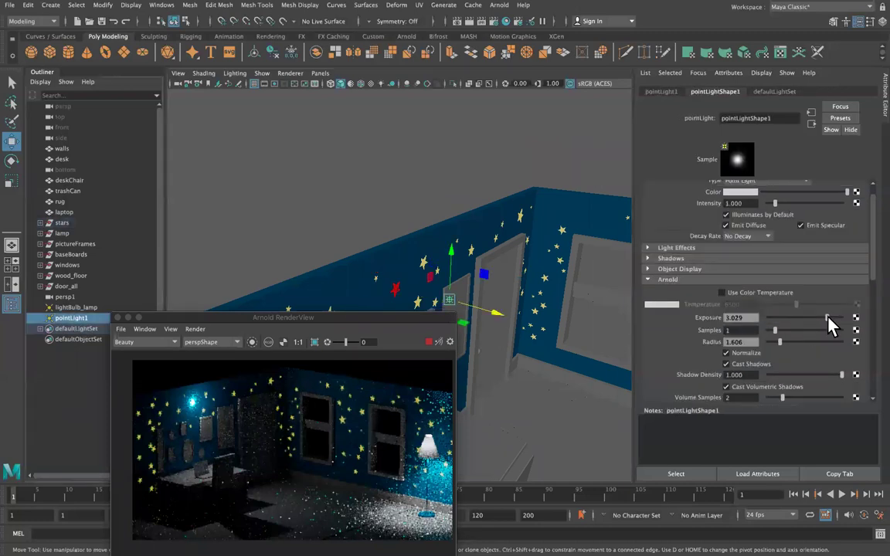
# Retype pointLight1's exposure as 10, then bring it down to 6.314 with radius 0.730.
pyautogui.moveTo(829, 325); pyautogui.dragTo(850, 323)
pyautogui.doubleClick(747, 318)
pyautogui.write('10')
pyautogui.press('Return')
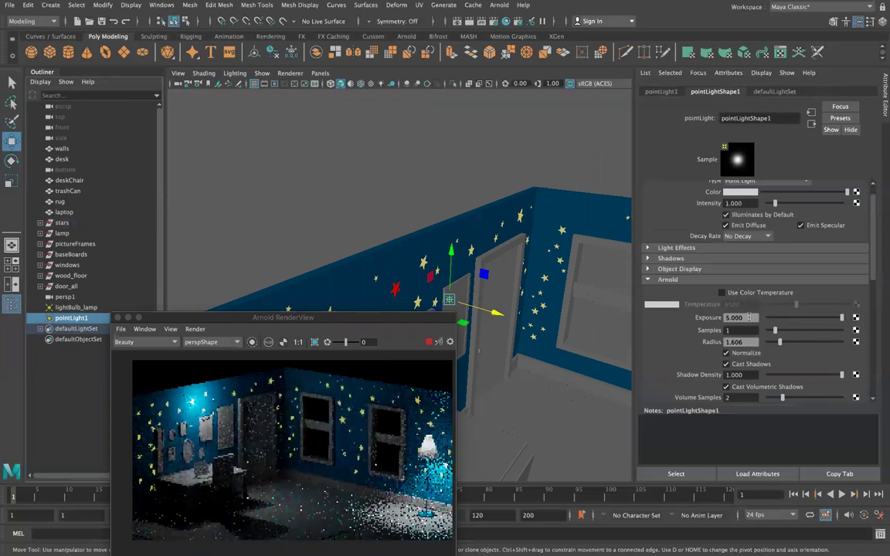
pyautogui.moveTo(806, 323); pyautogui.dragTo(801, 318)
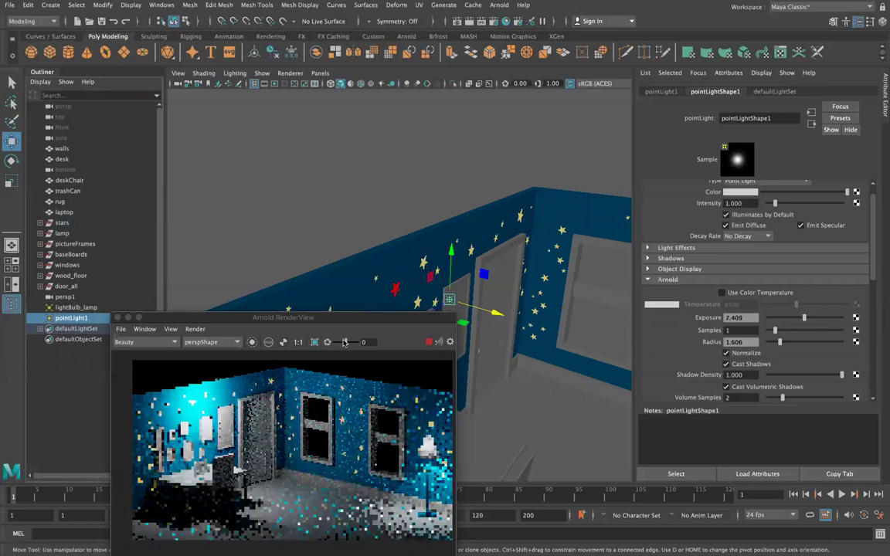
pyautogui.moveTo(185, 317); pyautogui.dragTo(193, 213)
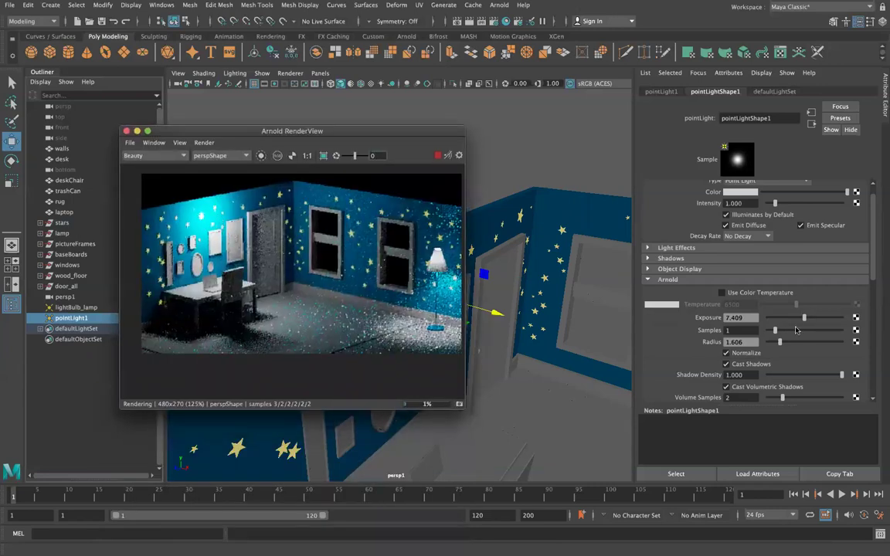
pyautogui.moveTo(802, 319); pyautogui.dragTo(773, 342)
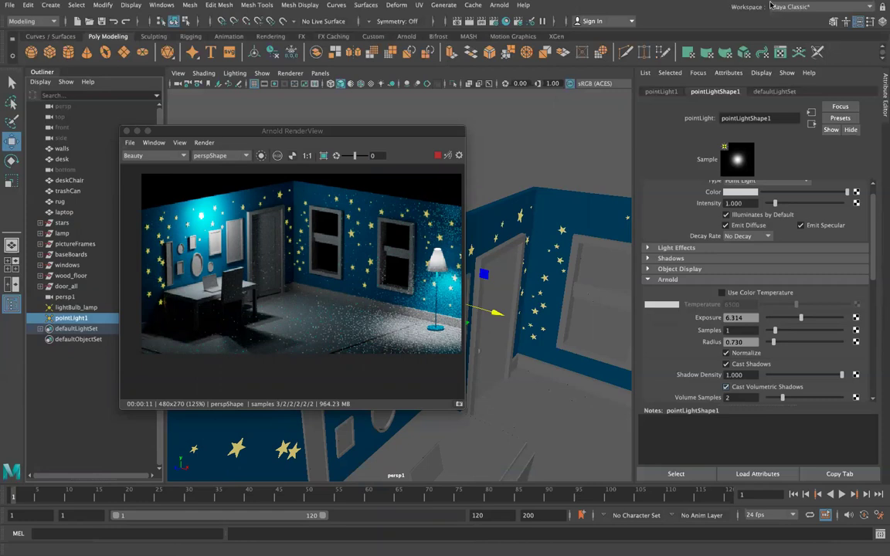
pyautogui.moveTo(823, 5)
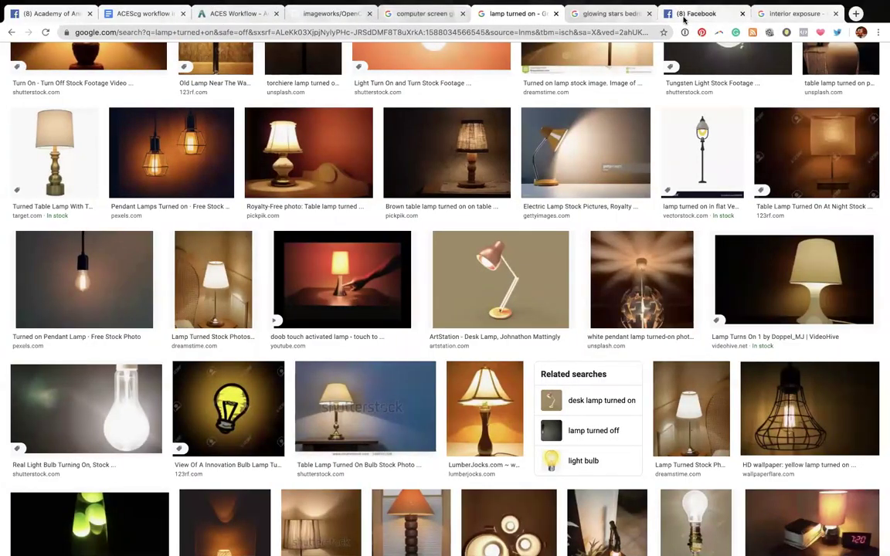
# In Facebook, scroll to the live lighting stream post and toggle its comment box.
pyautogui.click(684, 21)
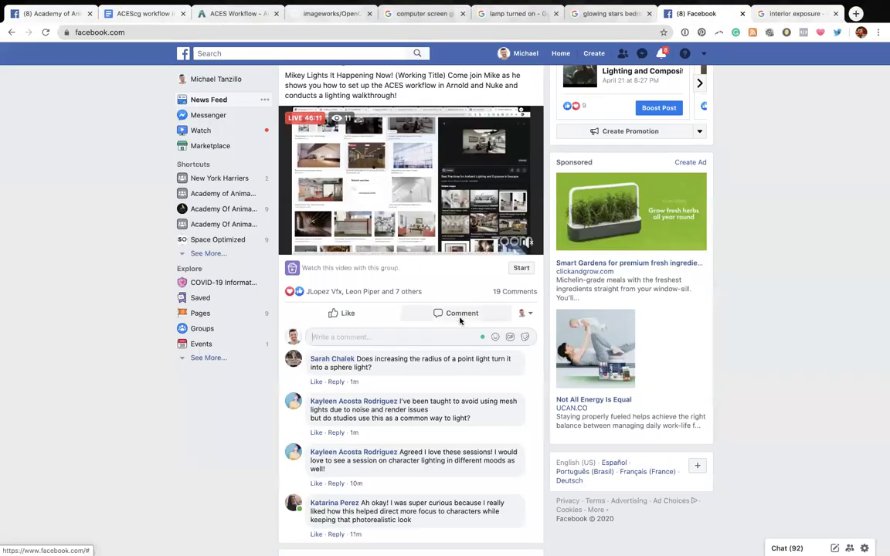
pyautogui.scroll(-3, 460, 318)
pyautogui.scroll(-1, 461, 320)
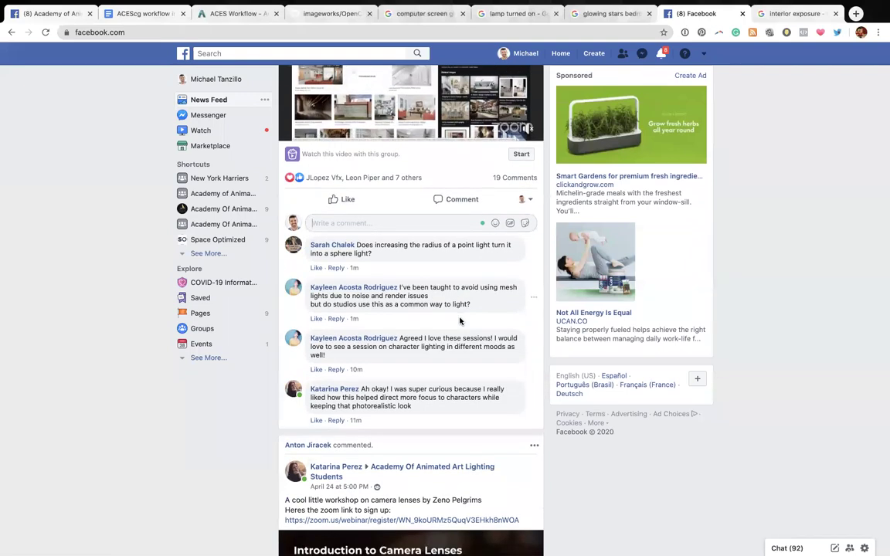
pyautogui.click(507, 179)
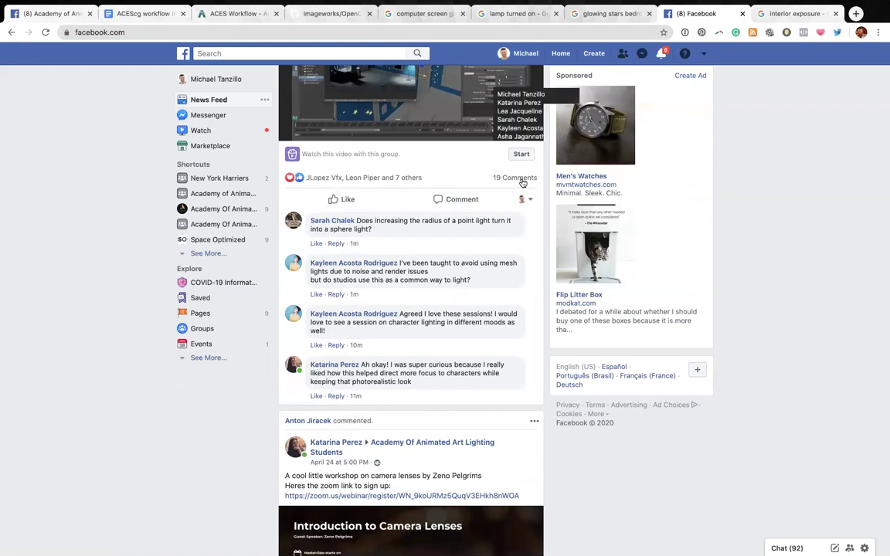
pyautogui.click(513, 178)
pyautogui.scroll(-1, 482, 275)
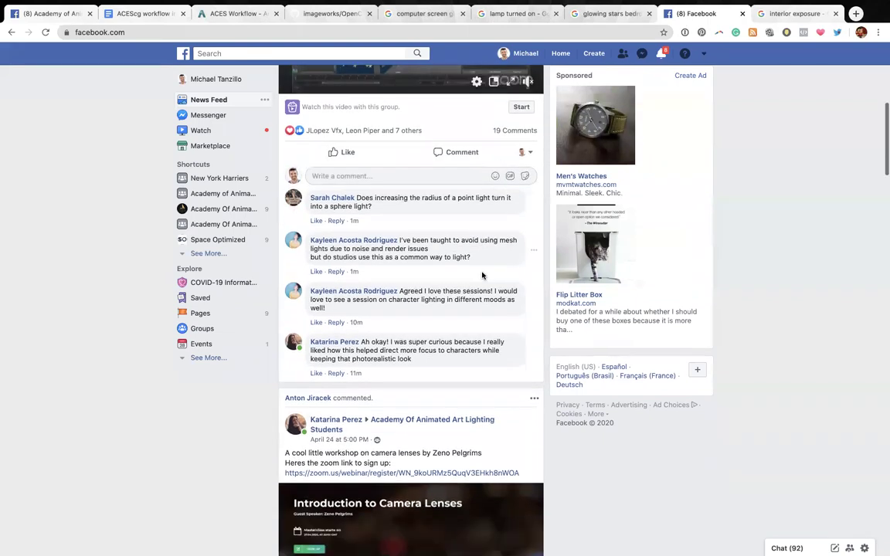
pyautogui.scroll(3, 428, 247)
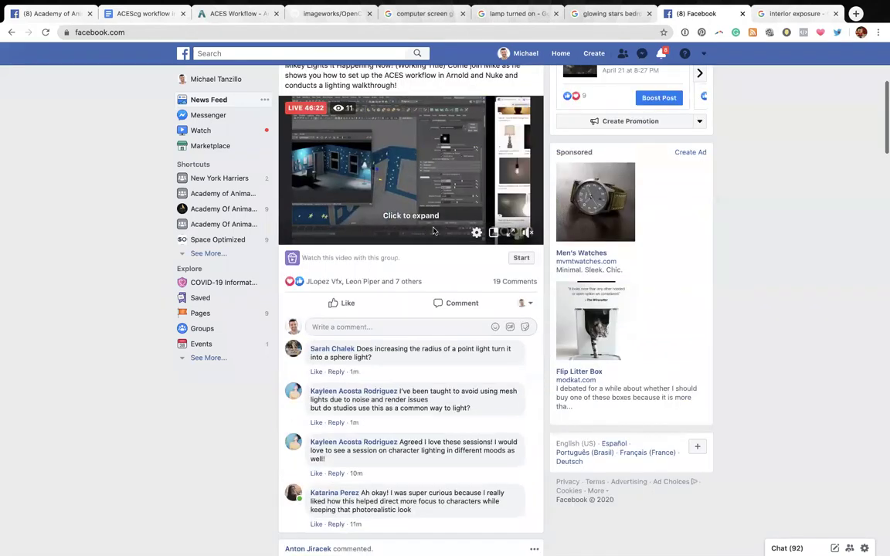
pyautogui.scroll(-2, 417, 297)
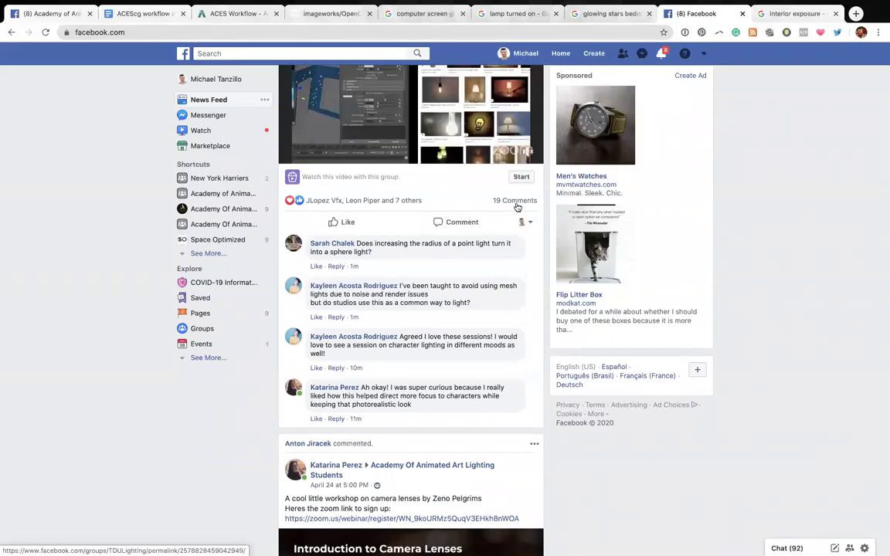
pyautogui.click(518, 204)
pyautogui.click(517, 203)
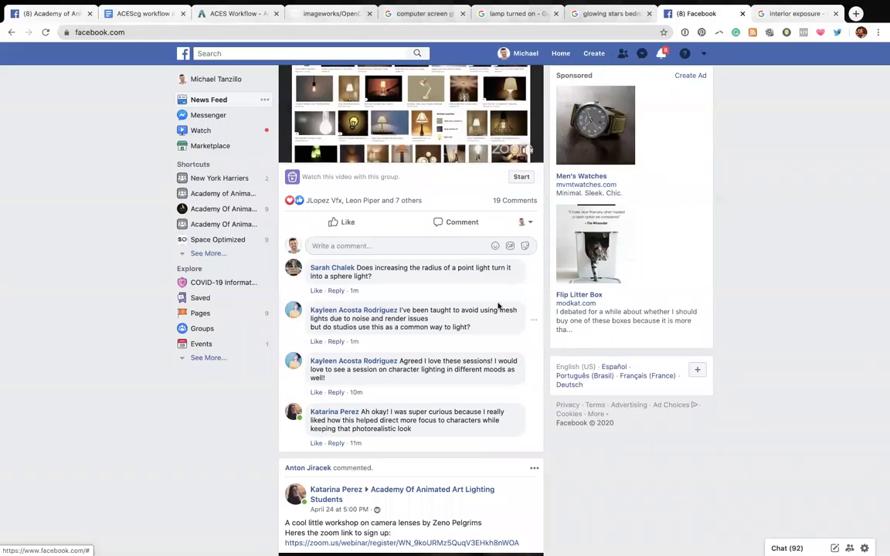
# Open the live post's own page in the Academy of Animated Art Lighting Community group.
pyautogui.scroll(-1, 499, 308)
pyautogui.moveTo(442, 421); pyautogui.dragTo(446, 462)
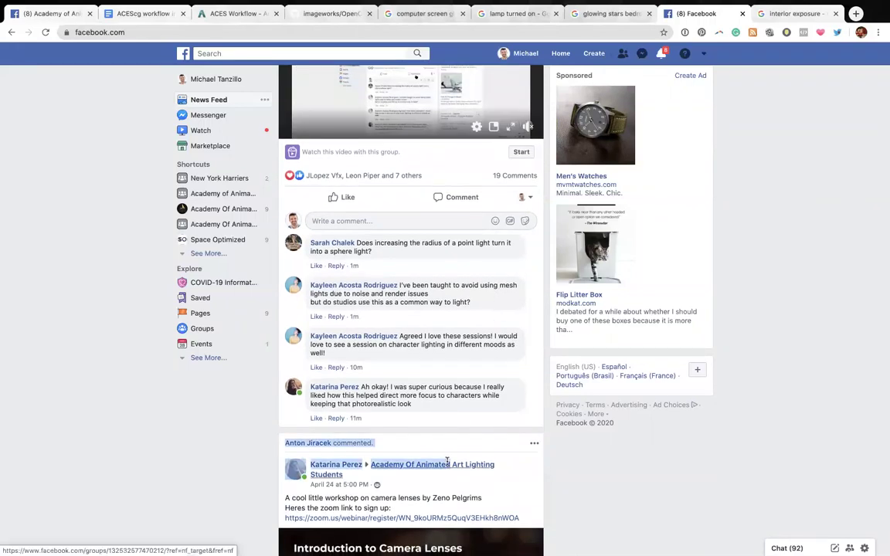
pyautogui.scroll(3, 452, 351)
pyautogui.scroll(1, 451, 351)
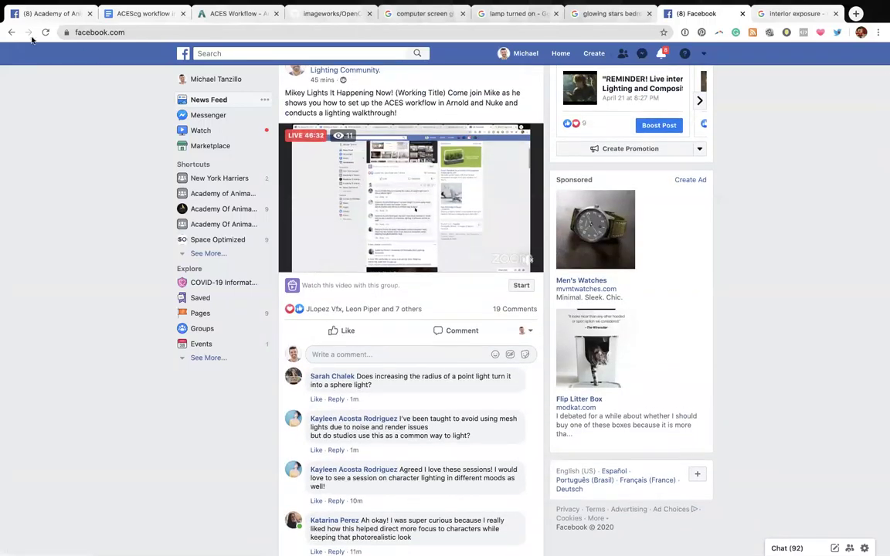
pyautogui.scroll(3, 353, 94)
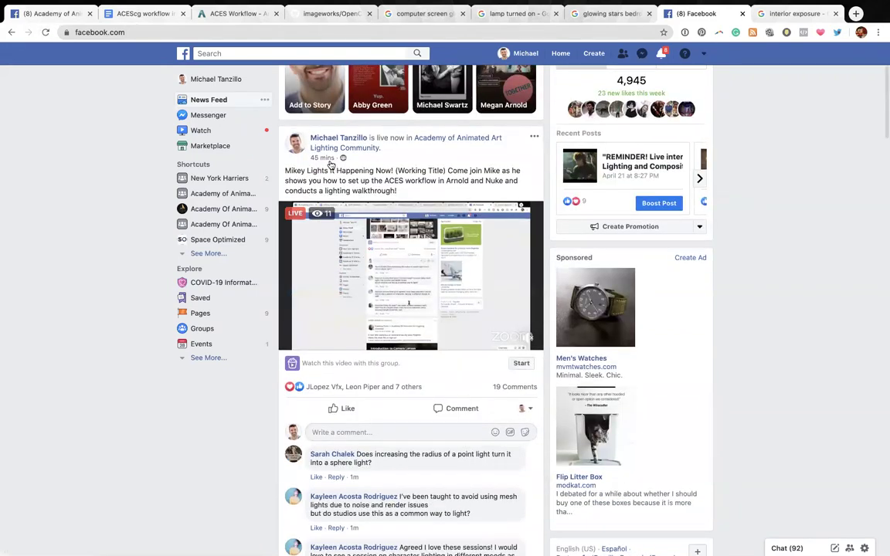
pyautogui.click(324, 162)
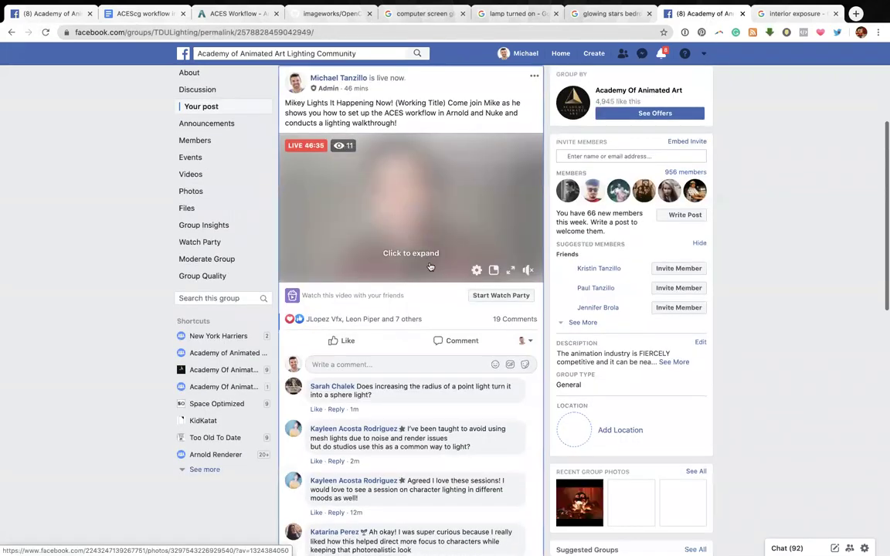
pyautogui.scroll(-2, 417, 294)
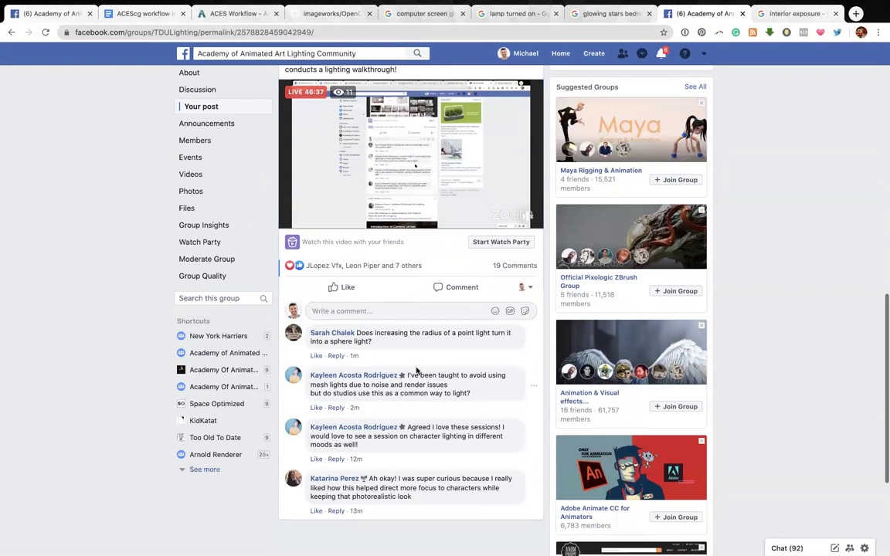